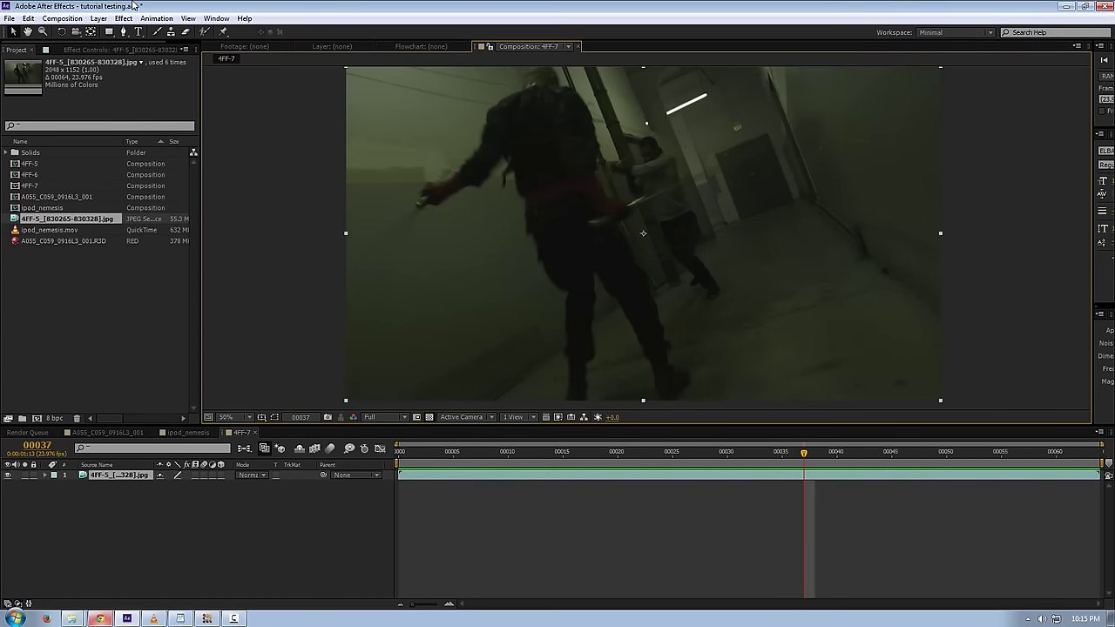
Add a white 2048 x 1152 px solid named Core above the footage and hide the layer.
key(ctrl+y)
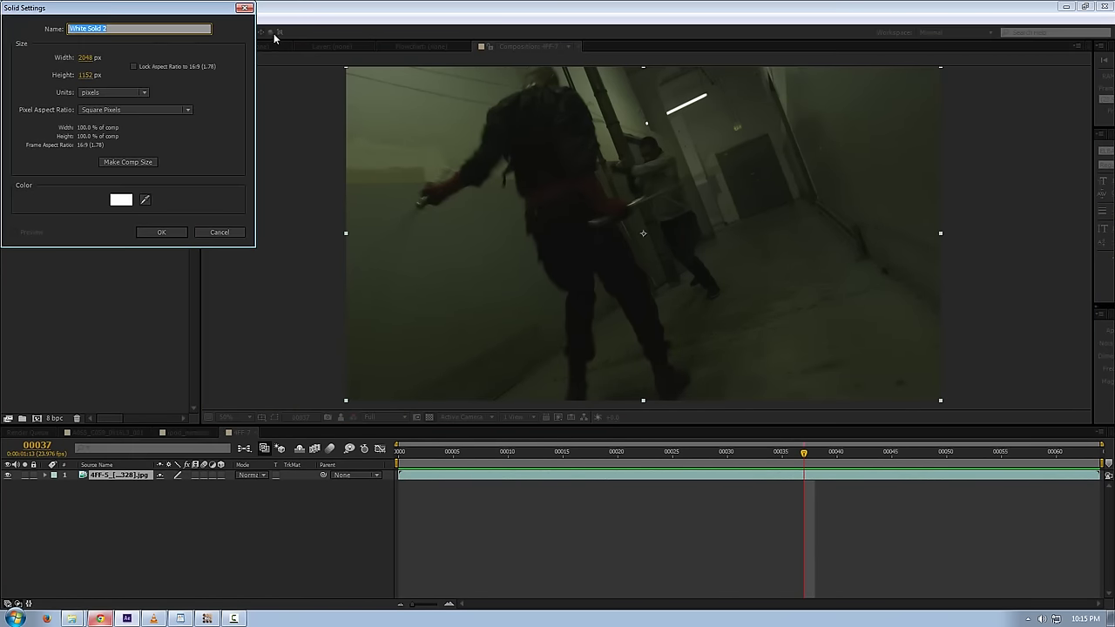
text(Core)
key(Return)
click(108, 472)
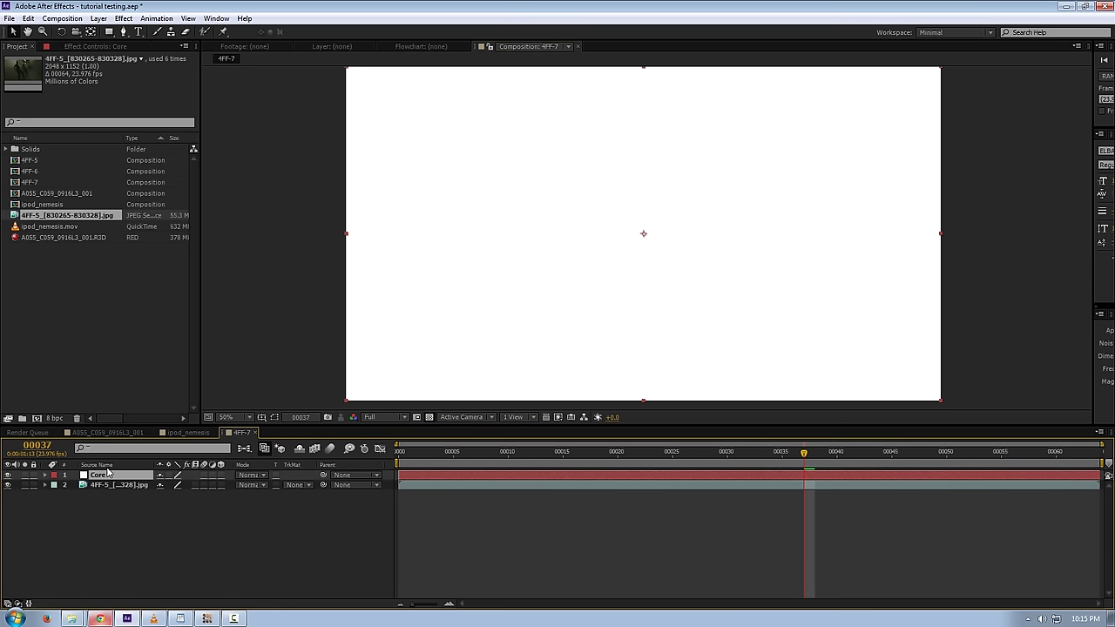
click(8, 475)
Draw a closed four-point Pen mask on the Core layer around the foreground fighter's blade at frame 63, from hilt to tip.
click(122, 31)
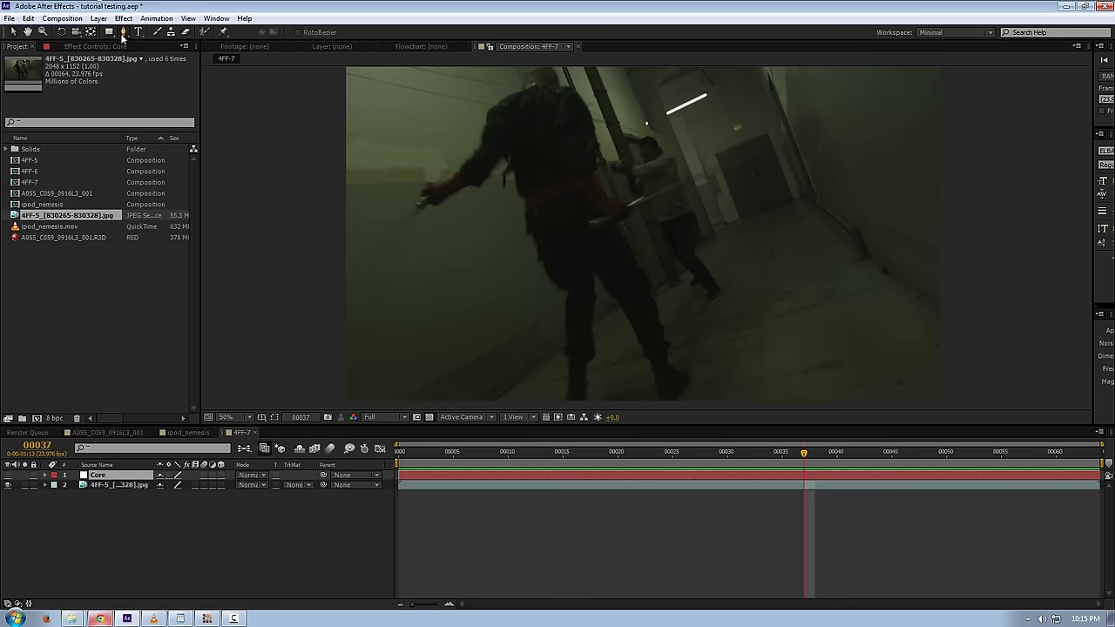
key(grave)
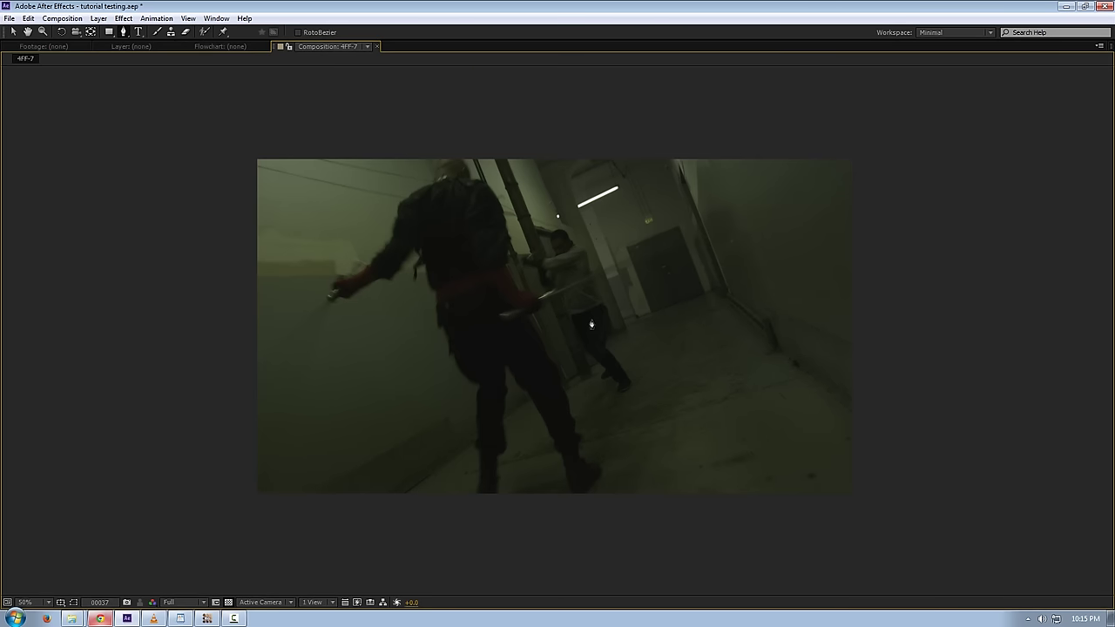
scroll(406, 226, up, 2)
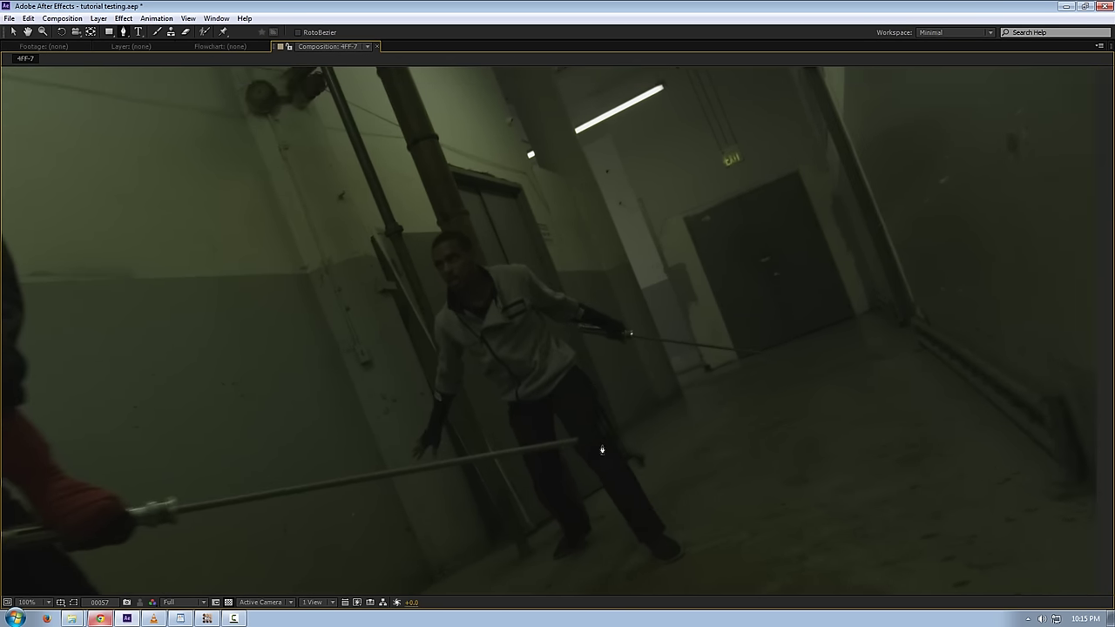
scroll(567, 428, up, 2)
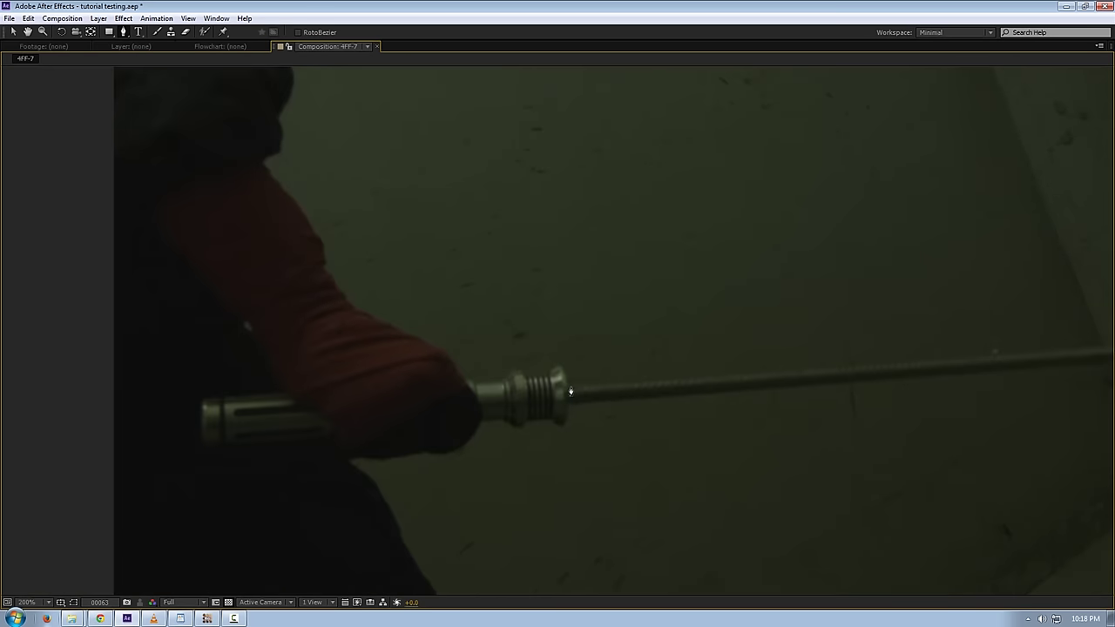
click(568, 386)
click(568, 409)
drag(958, 396, 274, 409)
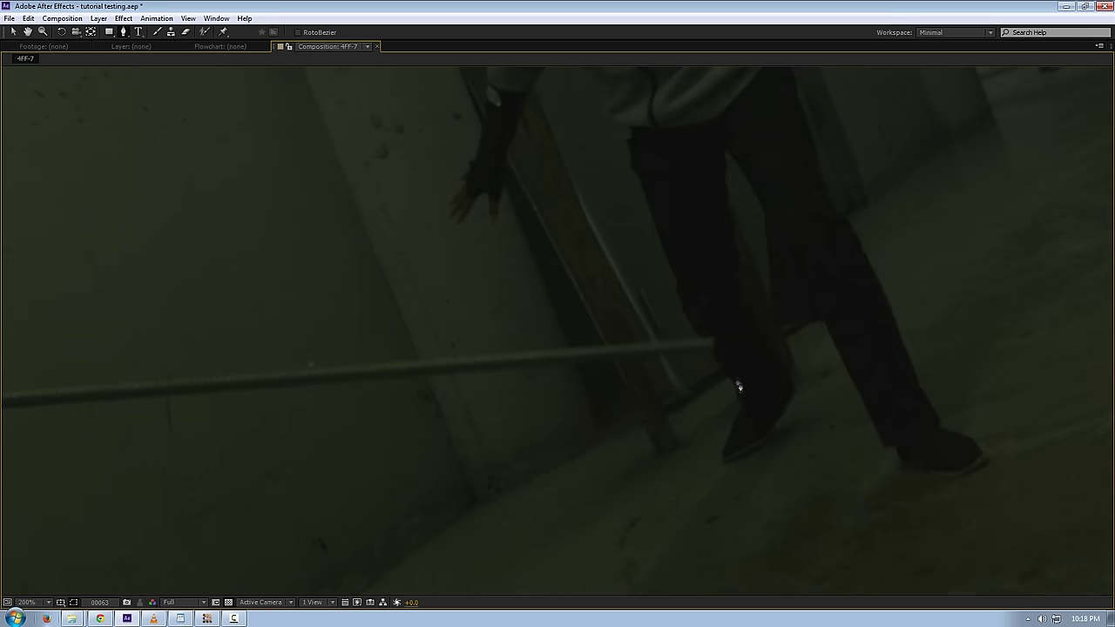
click(714, 352)
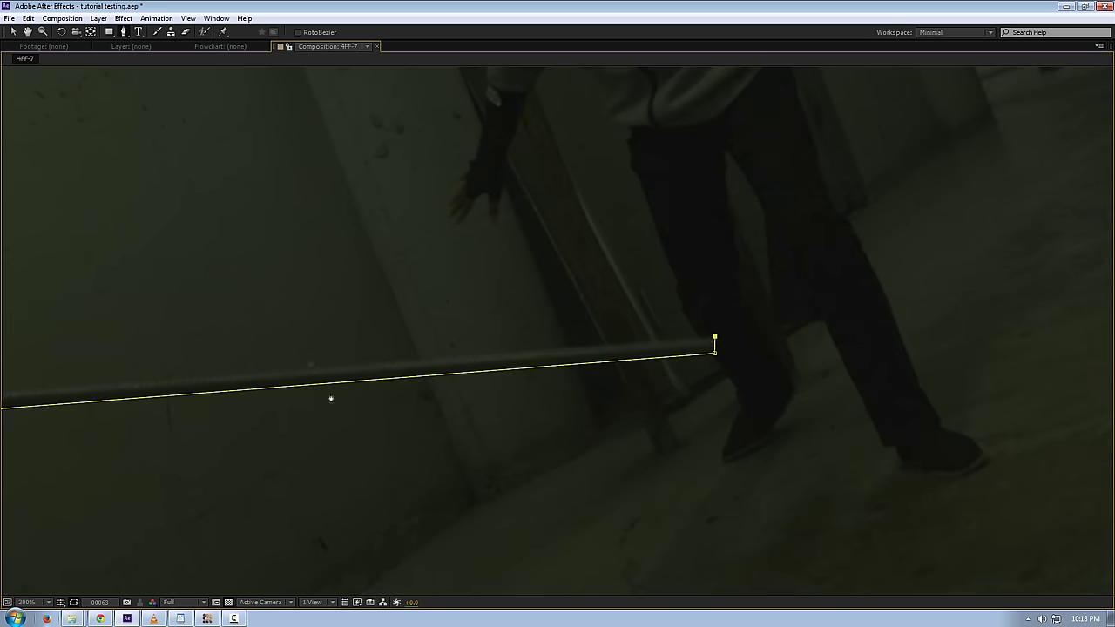
scroll(326, 397, left, 5)
click(433, 406)
scroll(571, 319, down, 1)
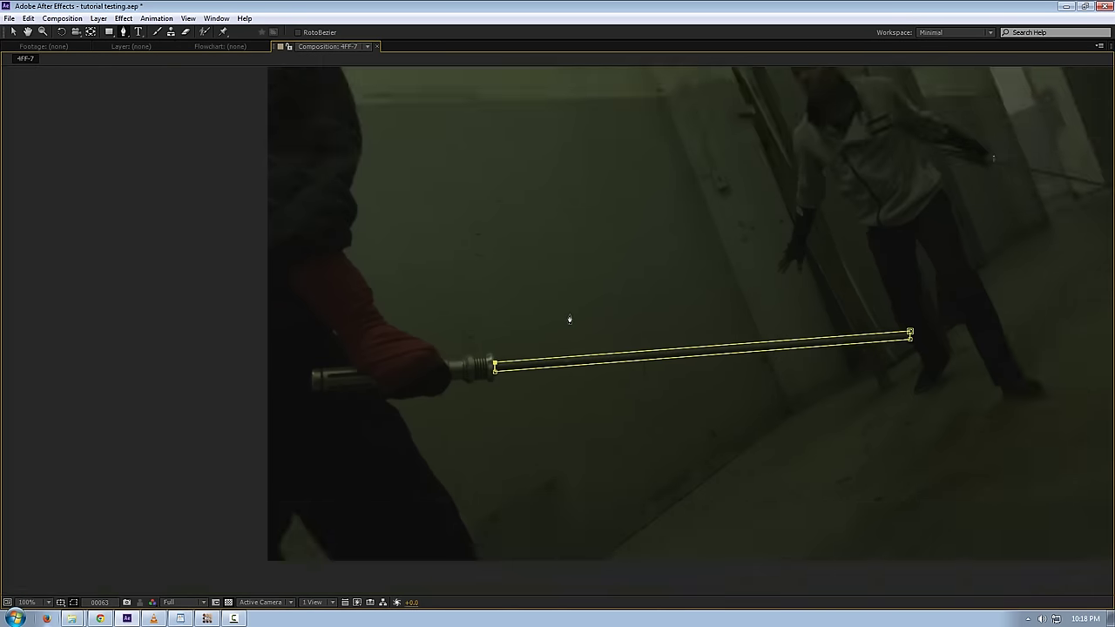
Reveal the Core layer's Mask Path and change the mask outline colour to red E93333.
key(grave)
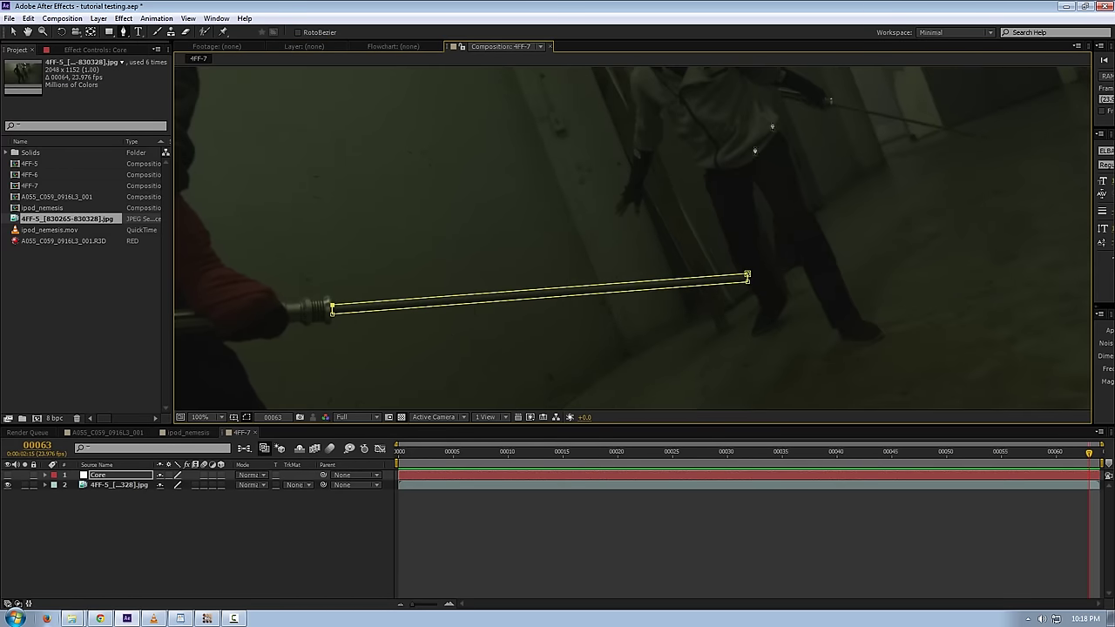
scroll(728, 248, up, 3)
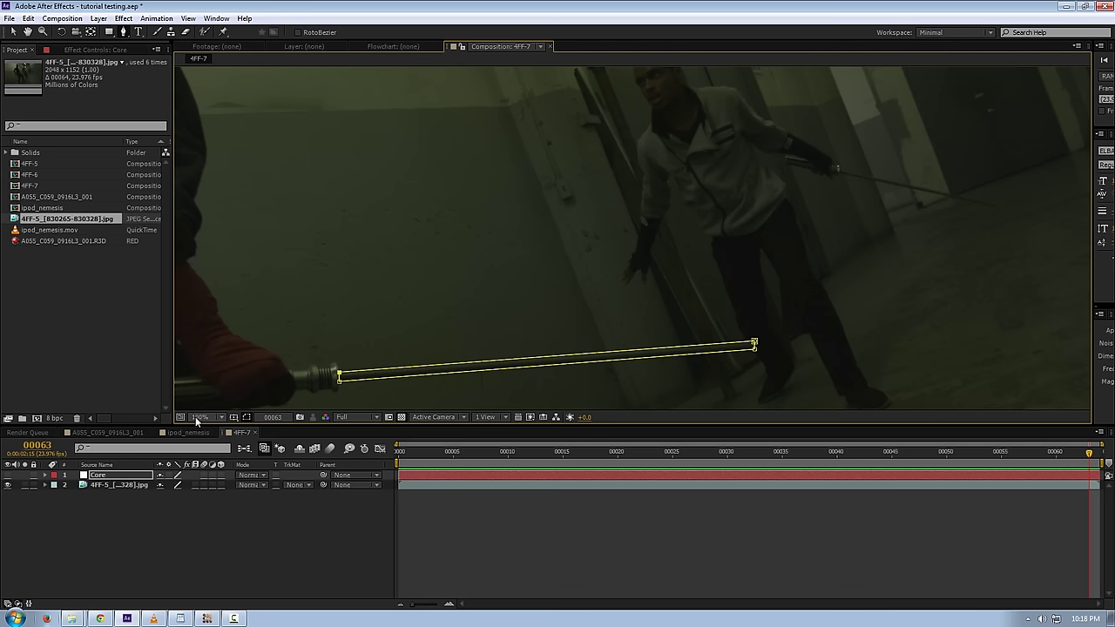
key(m)
click(77, 485)
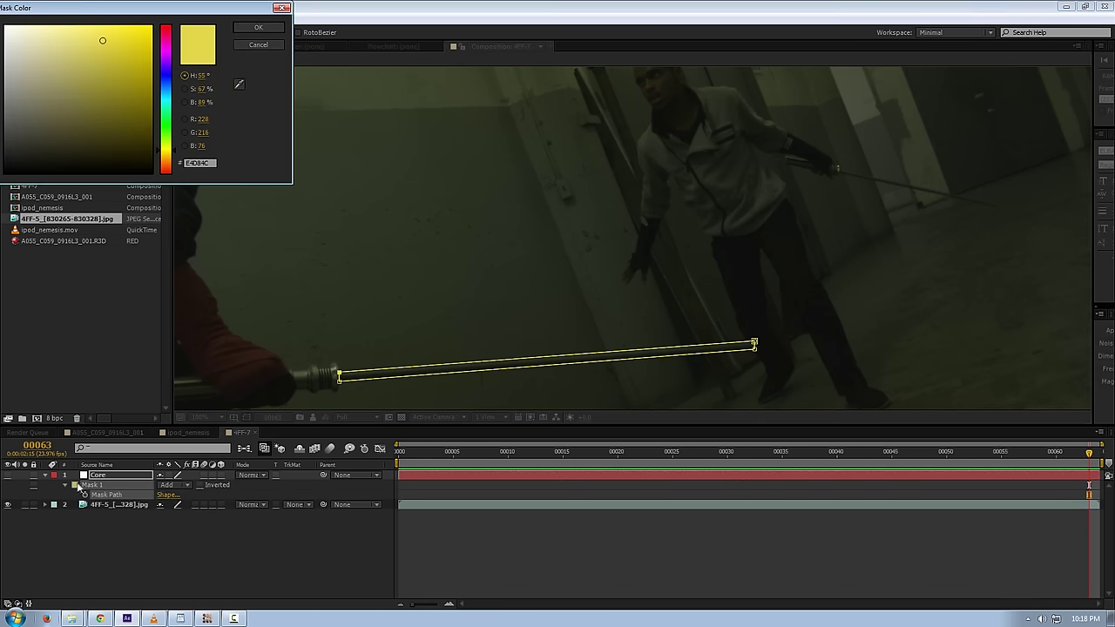
drag(98, 101, 131, 63)
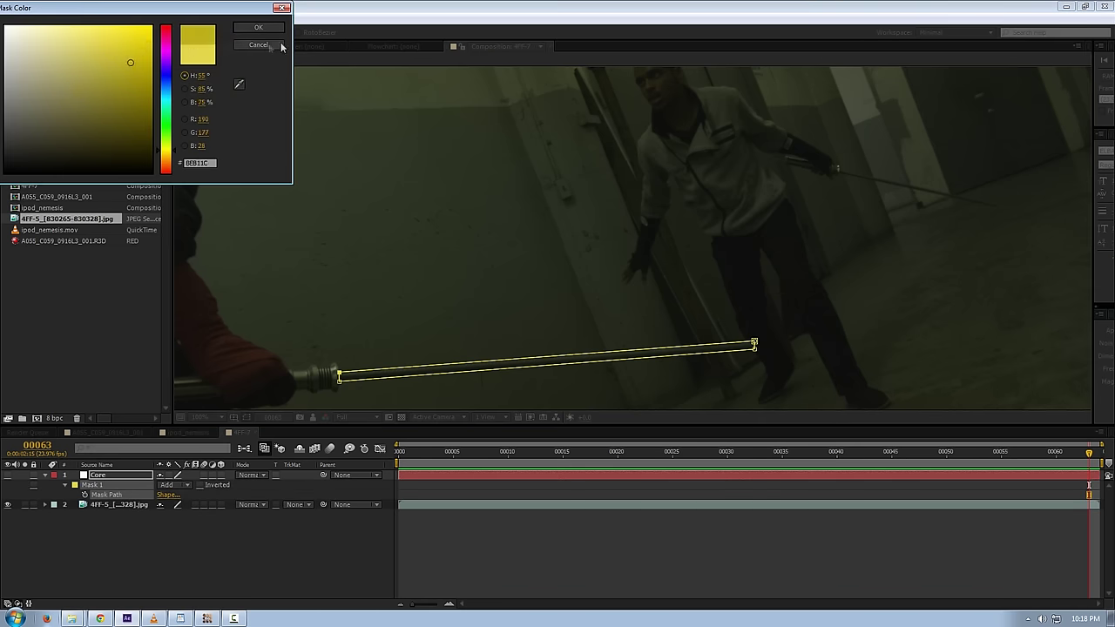
click(257, 29)
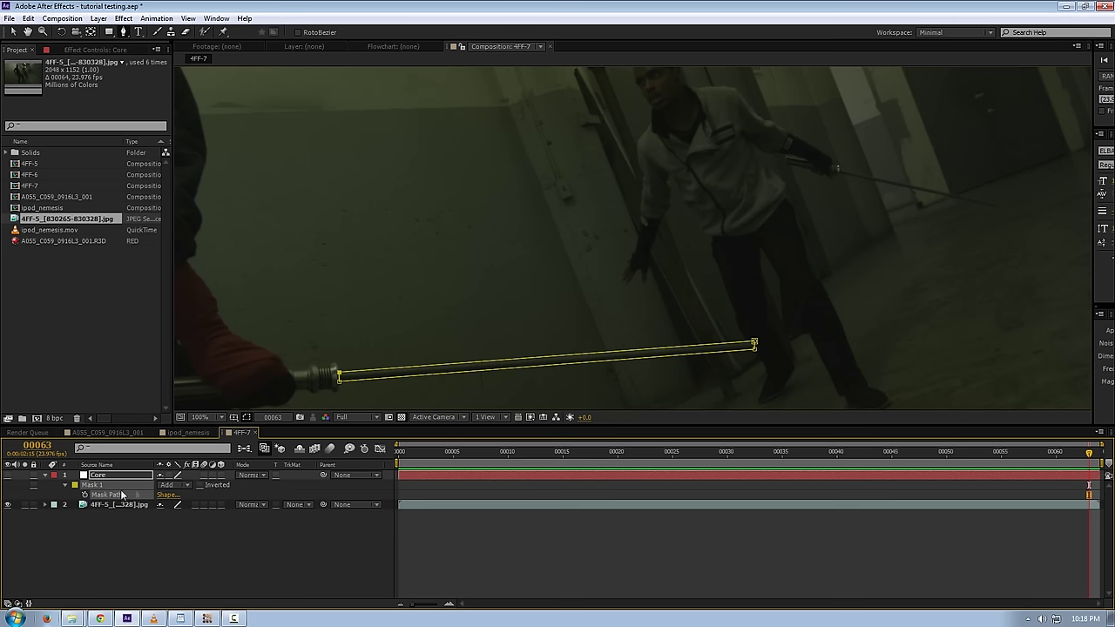
click(76, 486)
drag(166, 98, 154, 235)
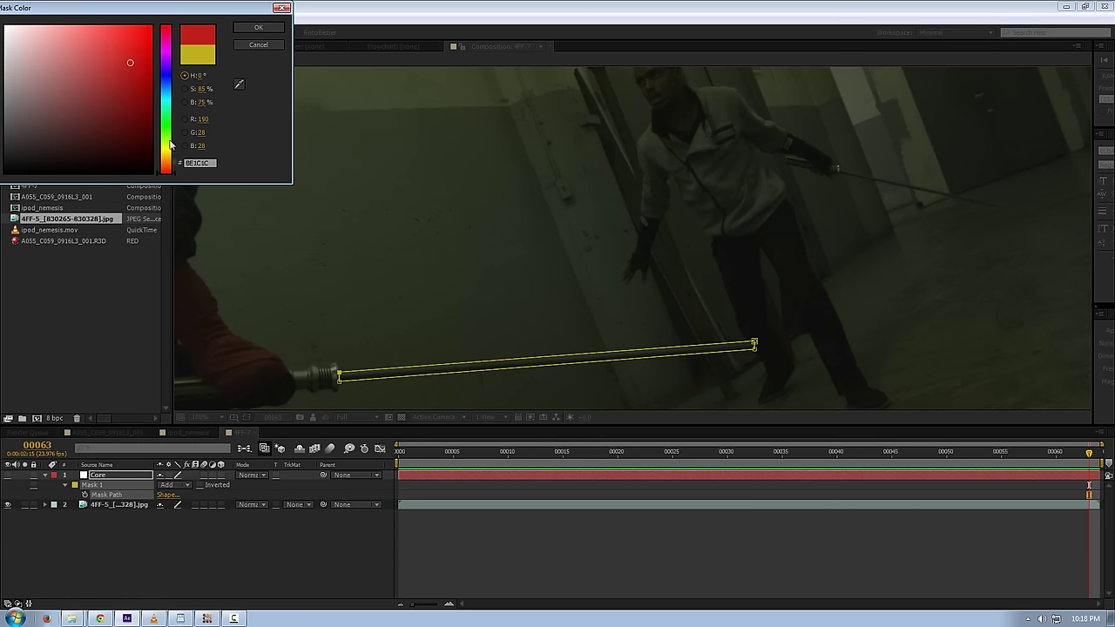
click(113, 33)
mouse_move(116, 33)
mouse_down()
mouse_move(104, 31)
mouse_move(119, 37)
mouse_up()
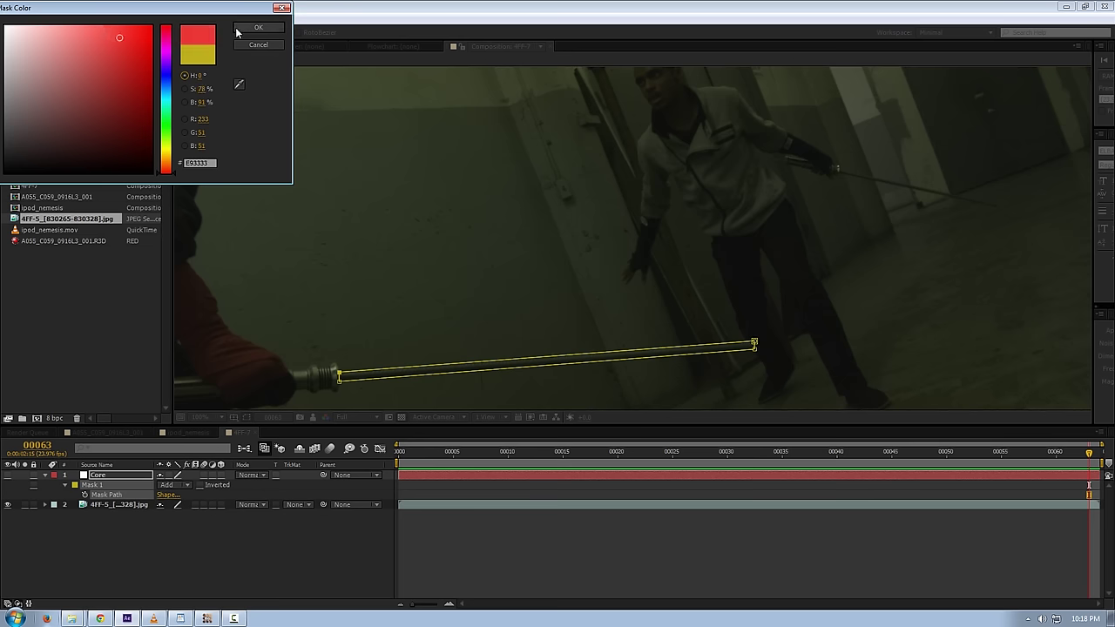
click(241, 29)
Turn on keyframing for the Mask Path of Mask 1 at frame 63.
drag(422, 310, 424, 236)
drag(382, 278, 373, 290)
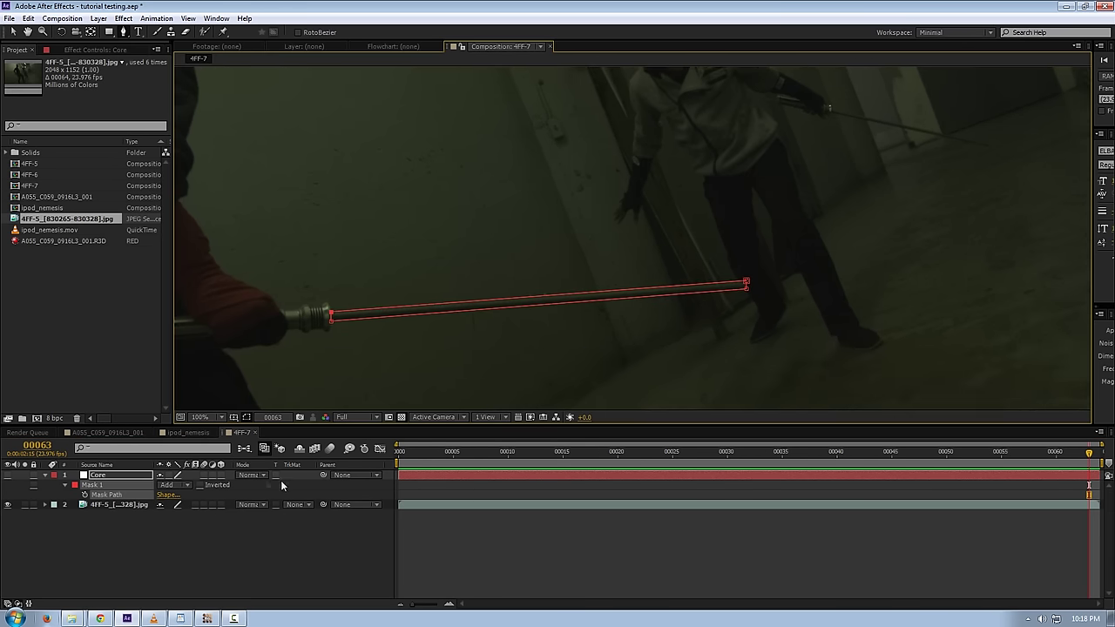
click(83, 494)
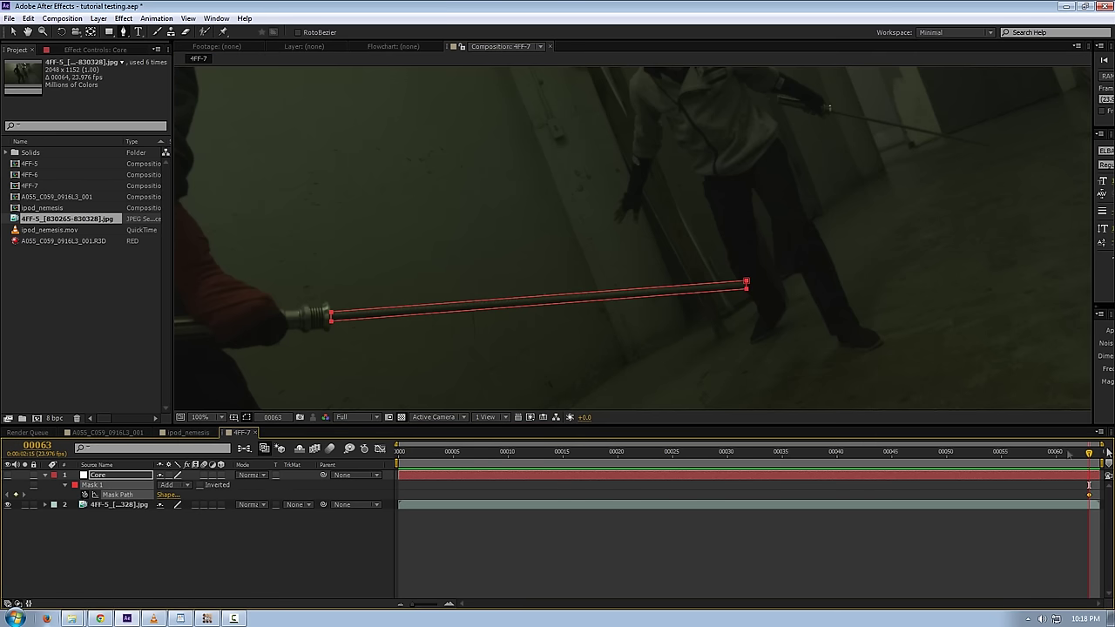
Step backward through the frames before 63 to examine how the blade moves relative to the mask, and return to frame 63.
drag(495, 331, 585, 295)
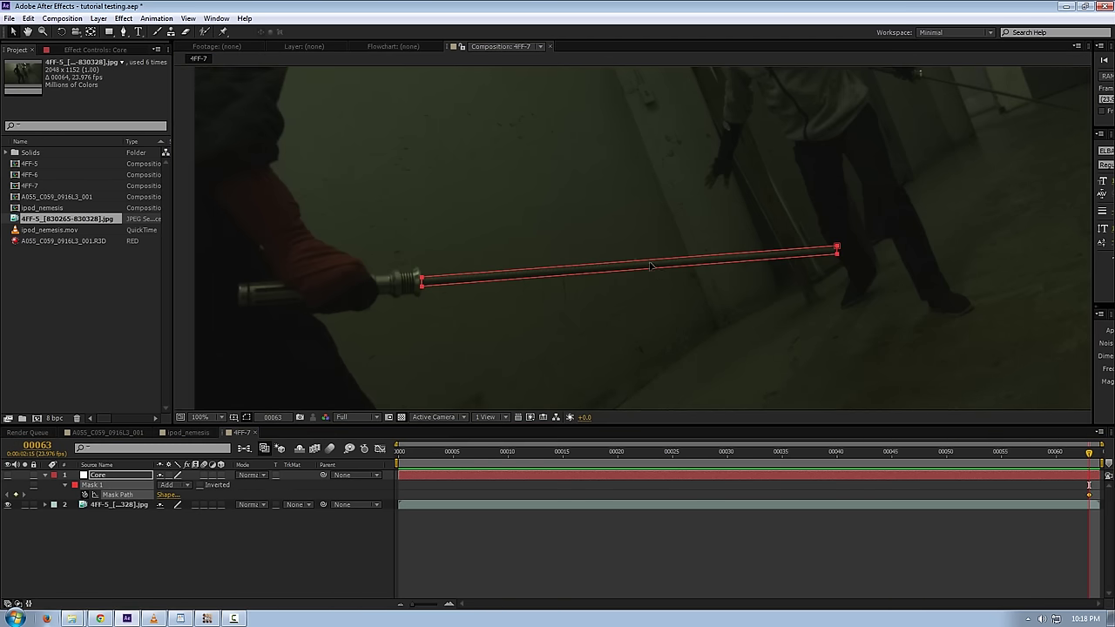
key(Page_Up)
key(Page_Up)
key(Page_Up)
key(Page_Up)
key(Page_Up)
key(Page_Up)
key(Page_Up)
key(Page_Up)
key(Page_Up)
key(Page_Up)
key(Page_Up)
key(Page_Up)
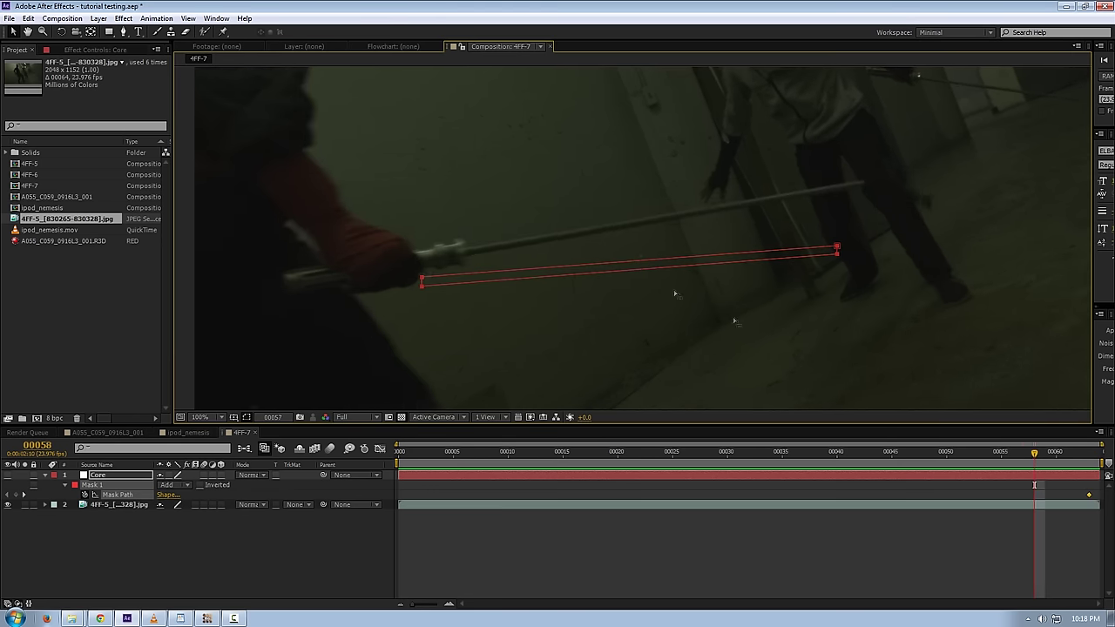
key(Page_Up)
key(Page_Up)
key(Page_Up)
key(Page_Up)
key(Page_Up)
key(Page_Up)
key(Page_Up)
key(Page_Up)
key(Page_Up)
key(Page_Up)
key(Page_Up)
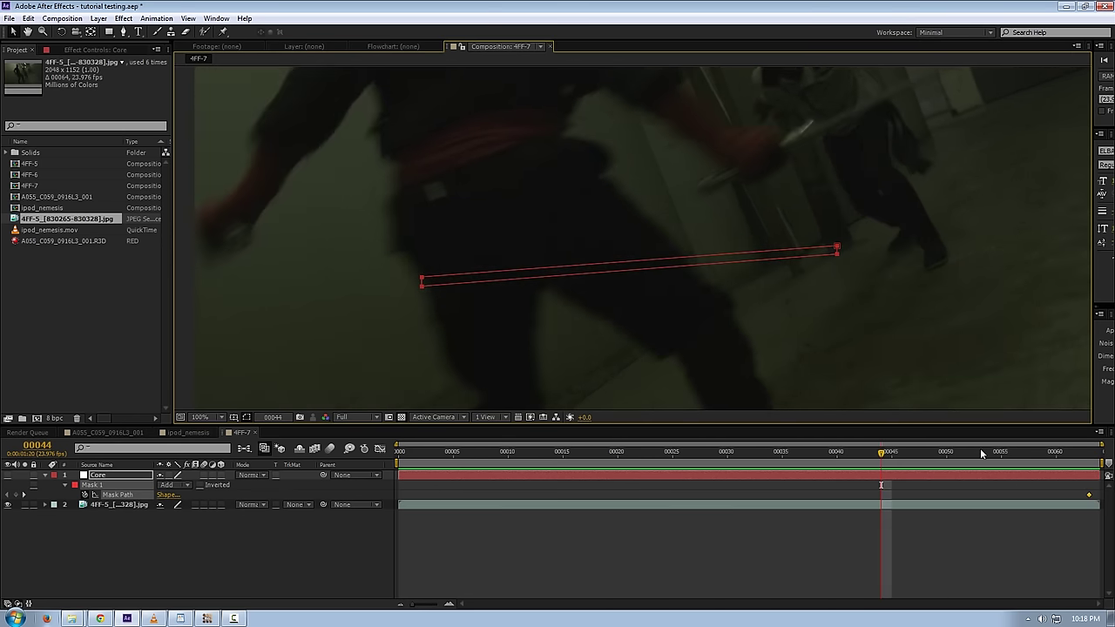
drag(921, 452, 967, 452)
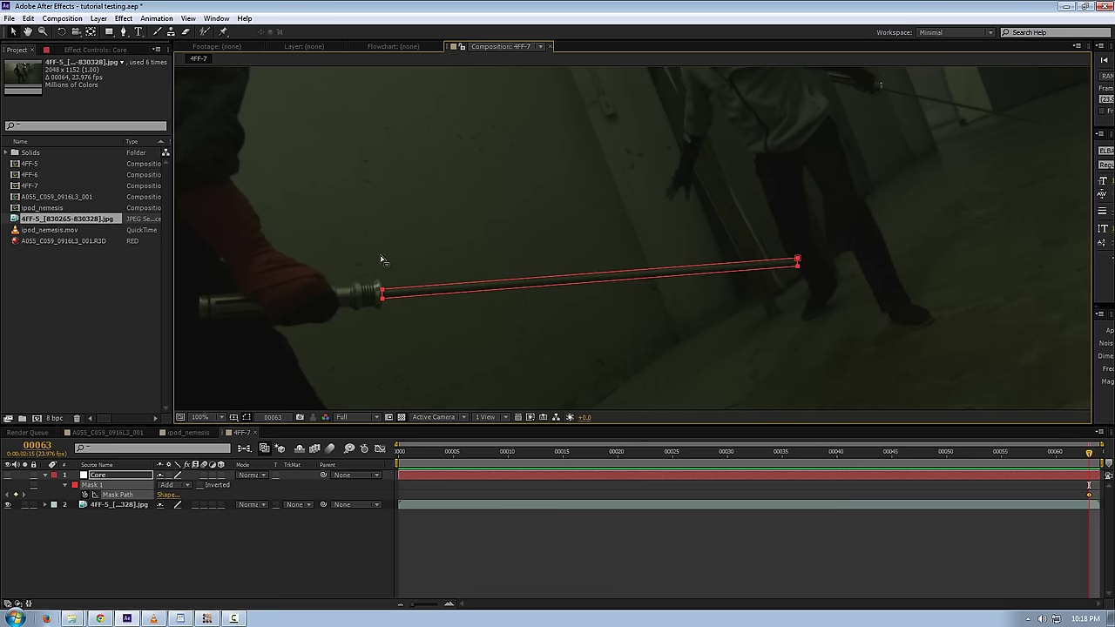
At frame 62, move the mask's hilt-end and tip-end points to fit the blade.
key(Page_Up)
scroll(841, 308, up, 1)
drag(566, 254, 815, 196)
drag(379, 306, 384, 299)
drag(762, 295, 414, 344)
click(817, 305)
drag(854, 272, 862, 258)
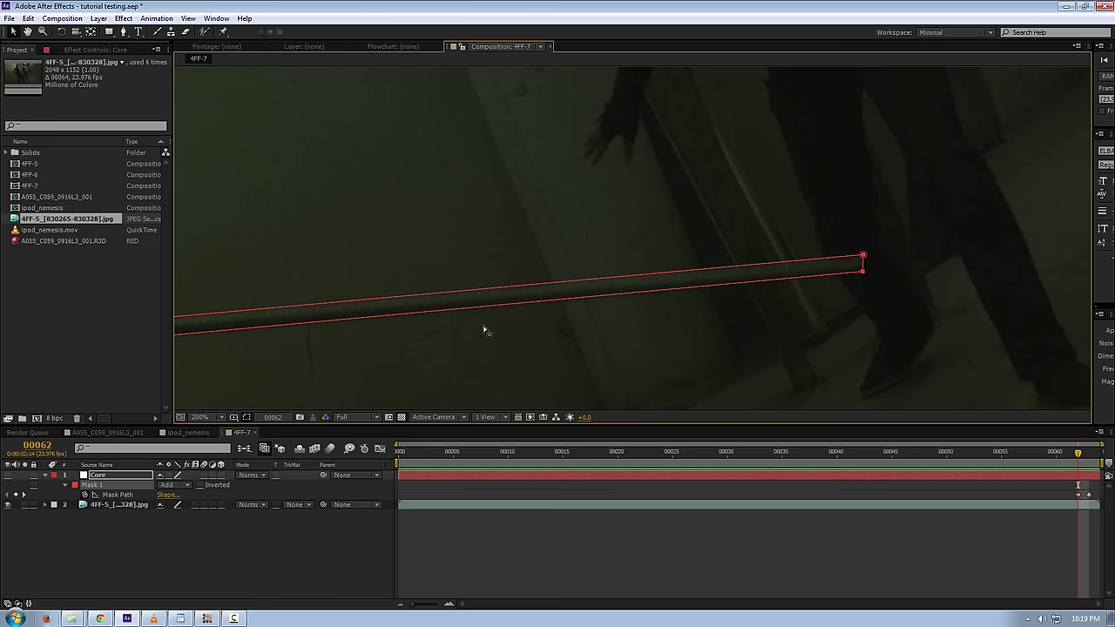
At frame 61, move the mask's tip-end points onto the end of the blade.
drag(377, 348, 830, 287)
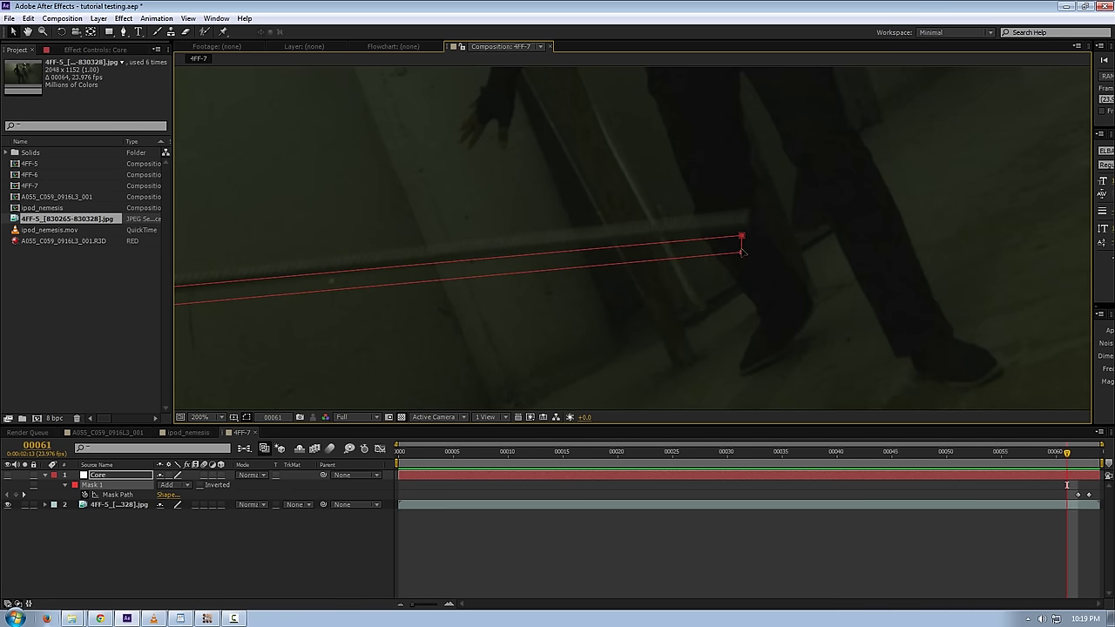
drag(741, 251, 749, 224)
key(period)
drag(874, 263, 747, 291)
click(746, 291)
drag(736, 241, 738, 248)
At frame 61, align the mask's hilt-end points with the base of the blade and fine-tune the corners.
drag(798, 266, 1015, 257)
drag(488, 335, 893, 279)
drag(365, 326, 575, 295)
drag(394, 320, 412, 299)
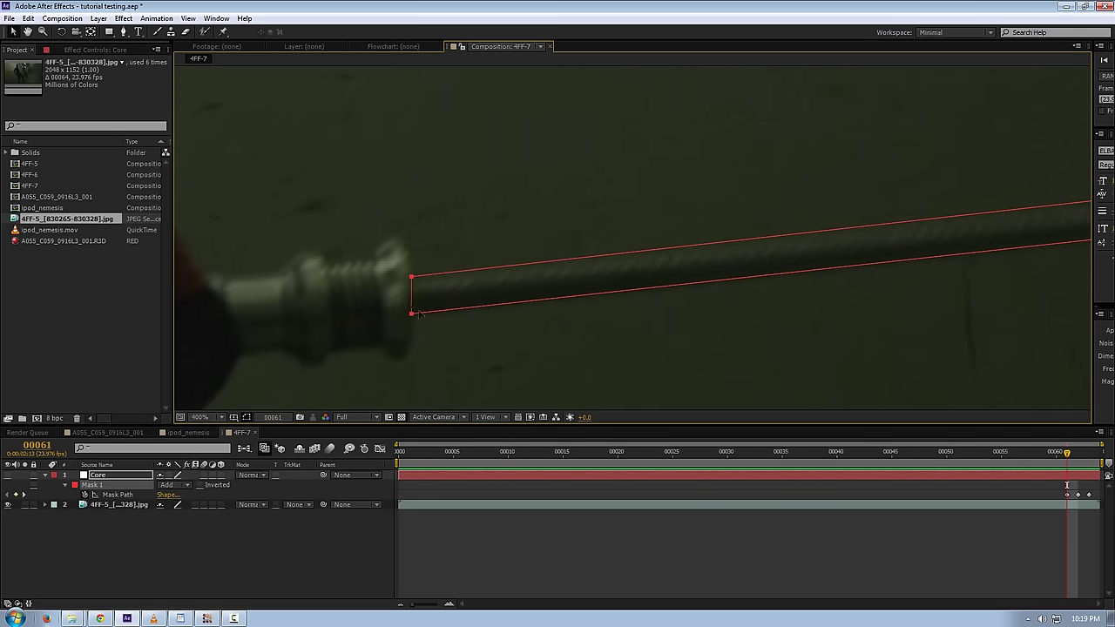
click(416, 329)
drag(410, 315, 412, 317)
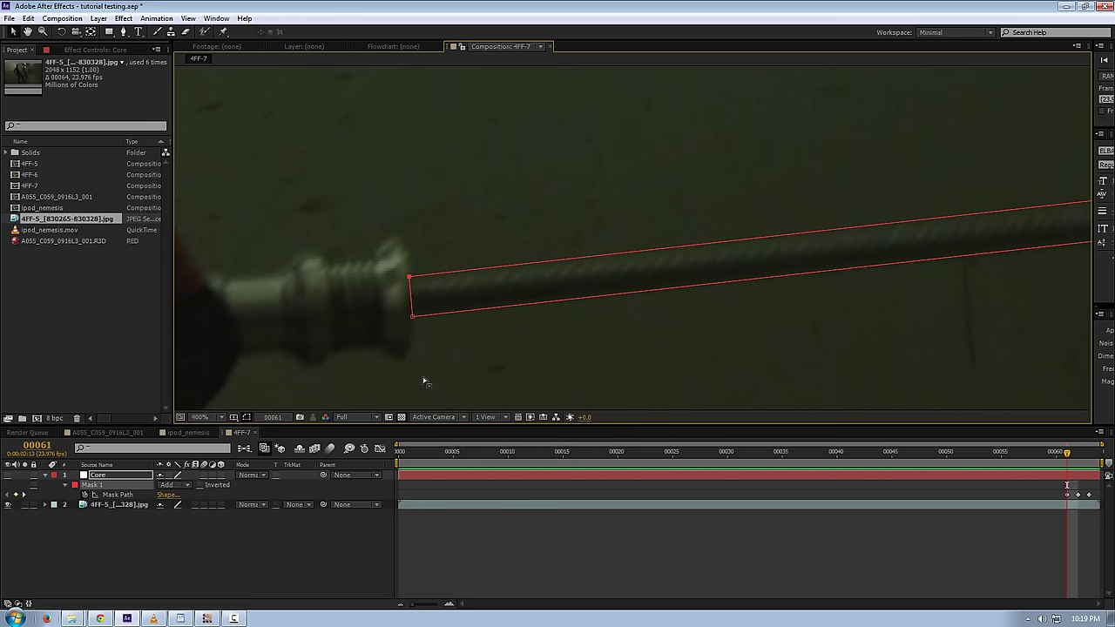
scroll(533, 322, down, 2)
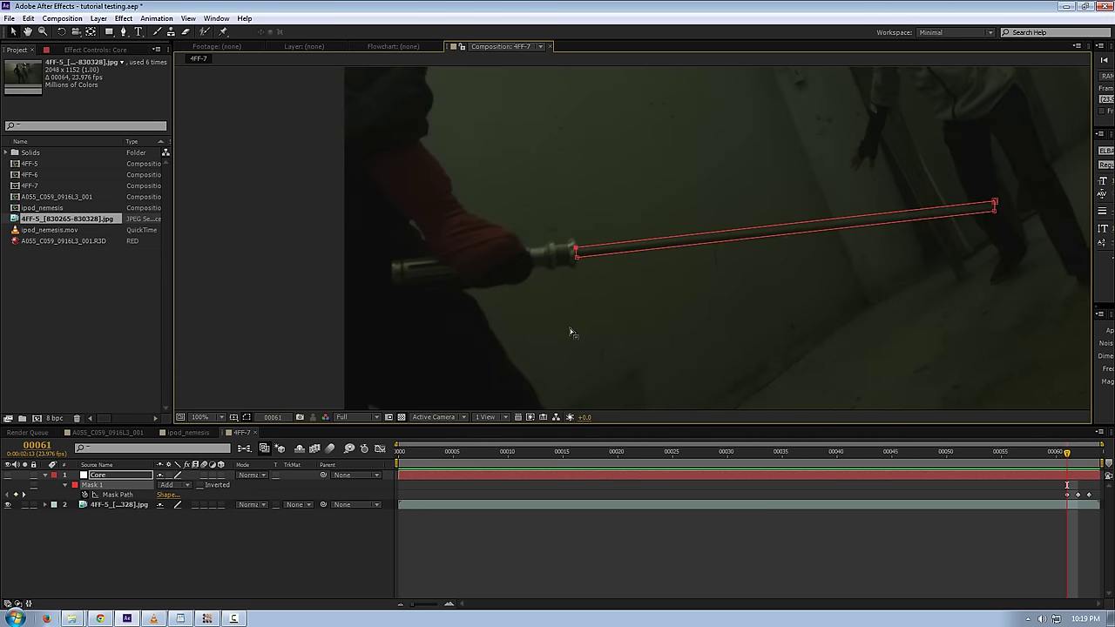
At frame 60, move the mask's hilt-end points up to the base of the blade.
key(Page_Up)
drag(609, 300, 436, 348)
scroll(438, 348, up, 4)
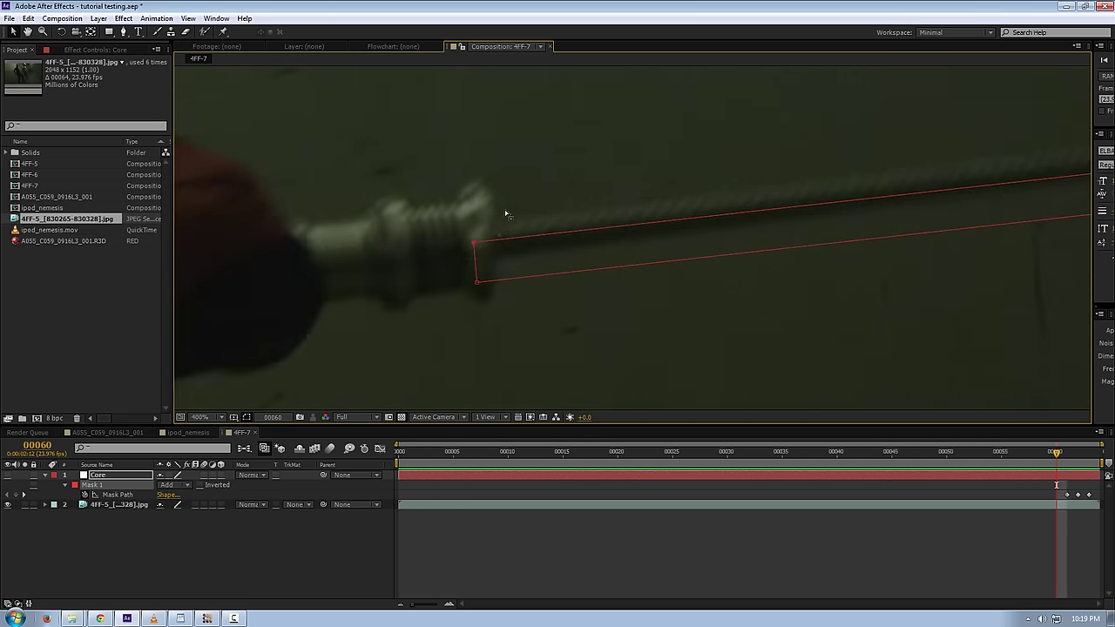
drag(474, 272, 500, 263)
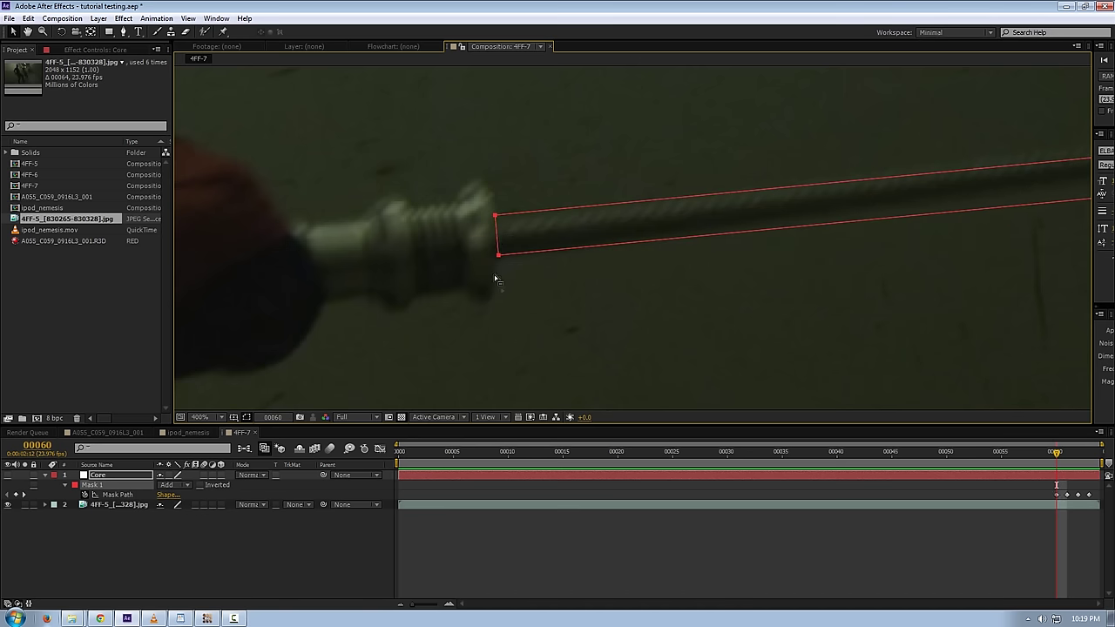
scroll(635, 238, down, 2)
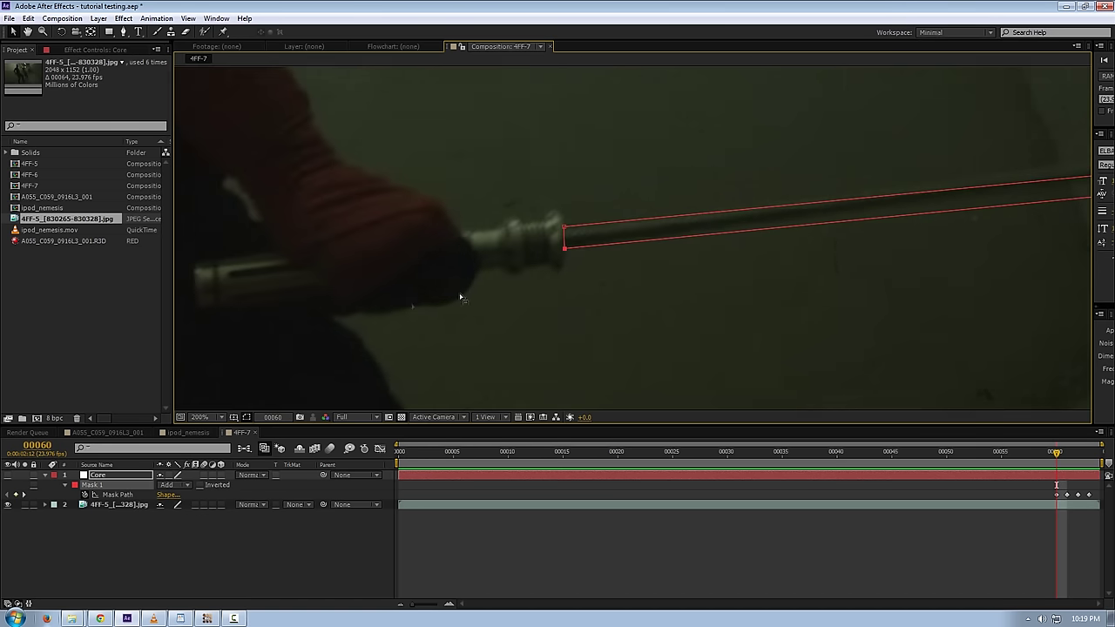
At frame 60, move the mask's tip-end points up onto the end of the blade.
drag(584, 281, 366, 357)
drag(862, 292, 498, 361)
scroll(615, 351, up, 1)
drag(789, 299, 593, 270)
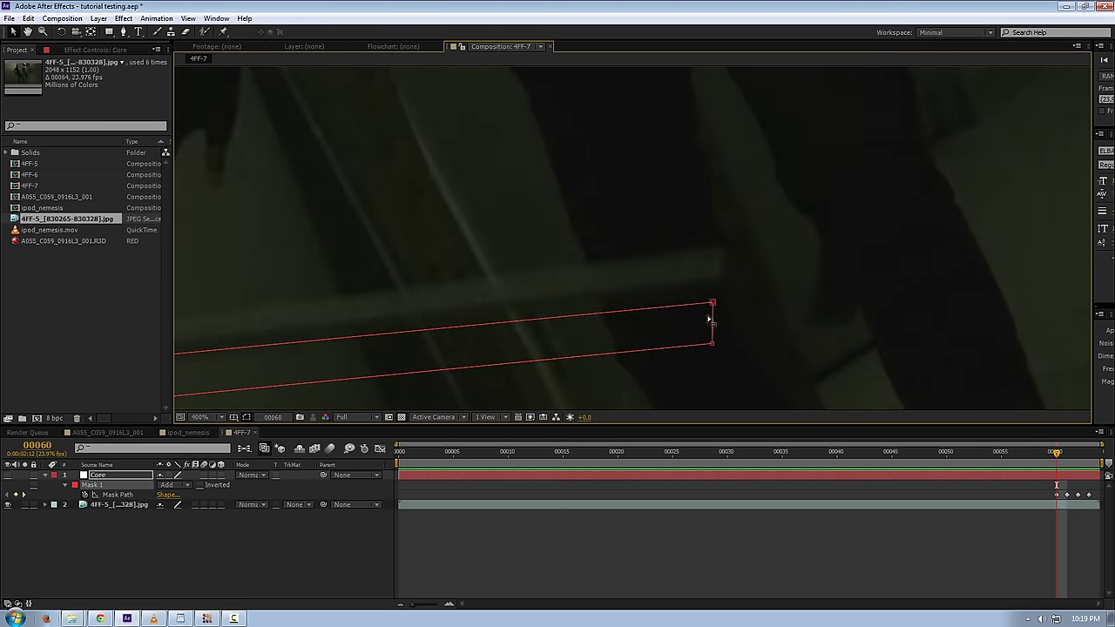
drag(714, 307, 724, 247)
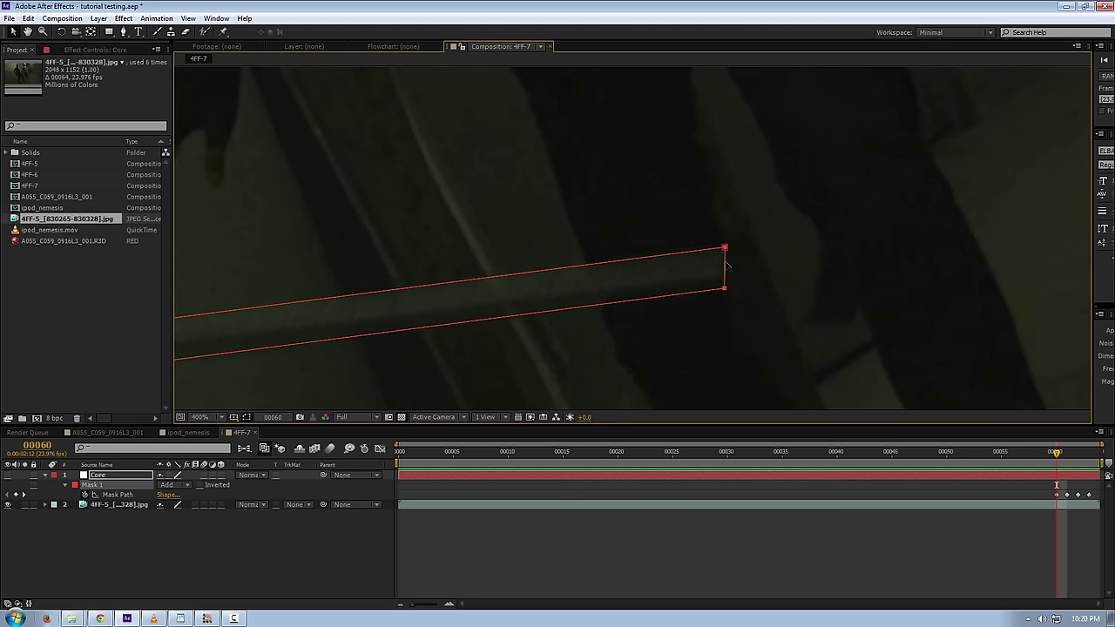
scroll(490, 275, down, 1)
drag(490, 276, 931, 287)
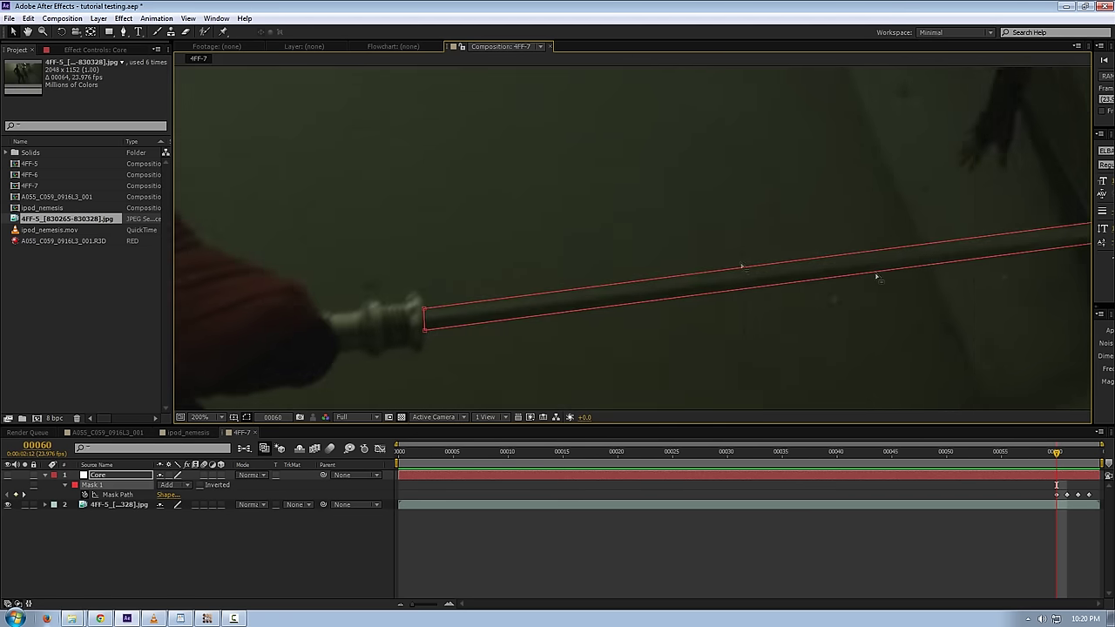
Go back to frame 59 and select the Core mask.
drag(608, 259, 741, 217)
key(Page_Up)
double_click(540, 299)
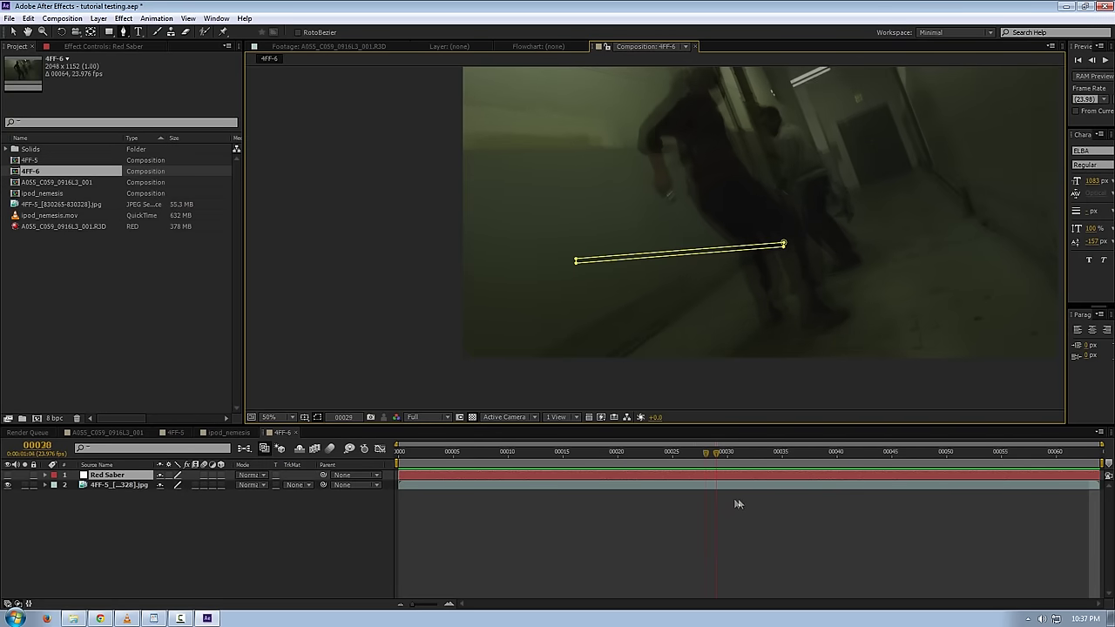
Return to frame 26 and examine the fighter's hands for the blade in frames 26 to 28.
drag(737, 503, 684, 484)
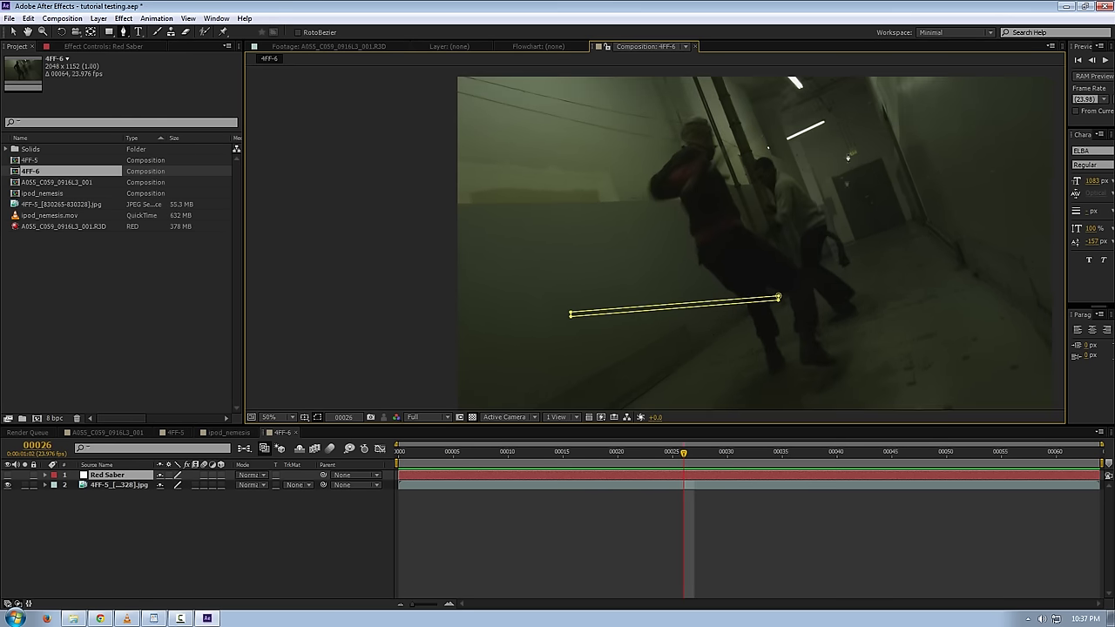
scroll(848, 157, up, 2)
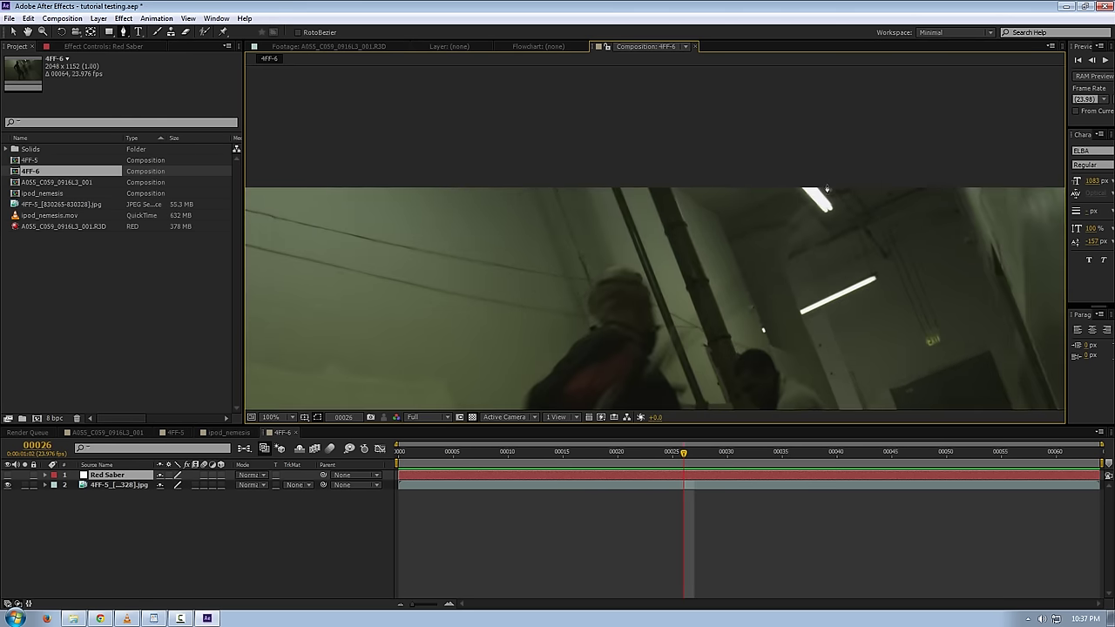
scroll(835, 215, down, 2)
key(Page_Up)
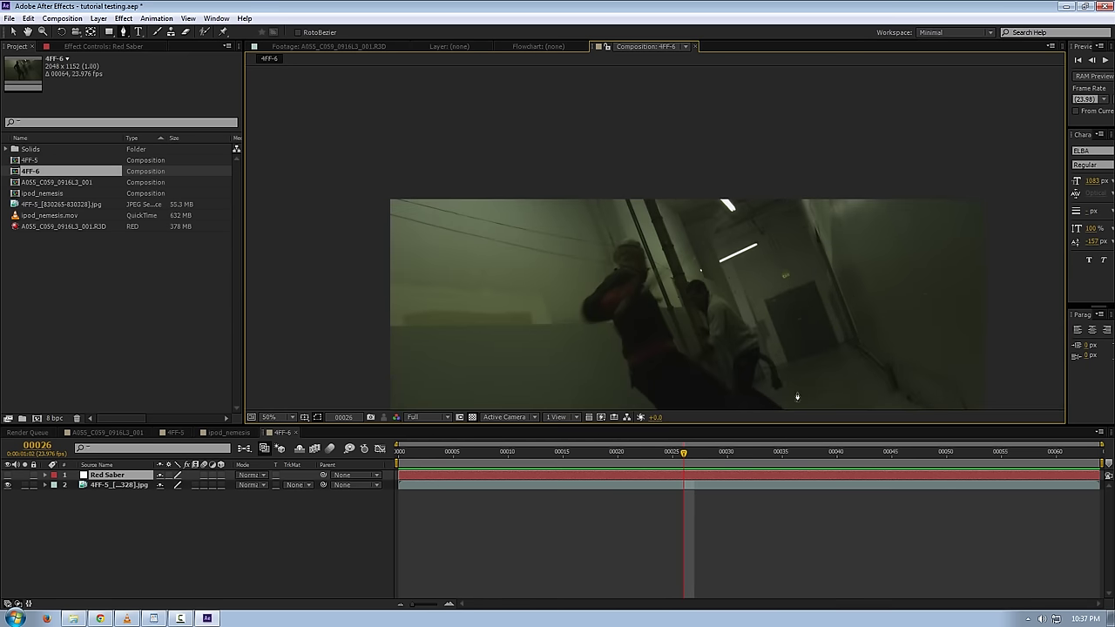
key(Page_Down)
key(Page_Down)
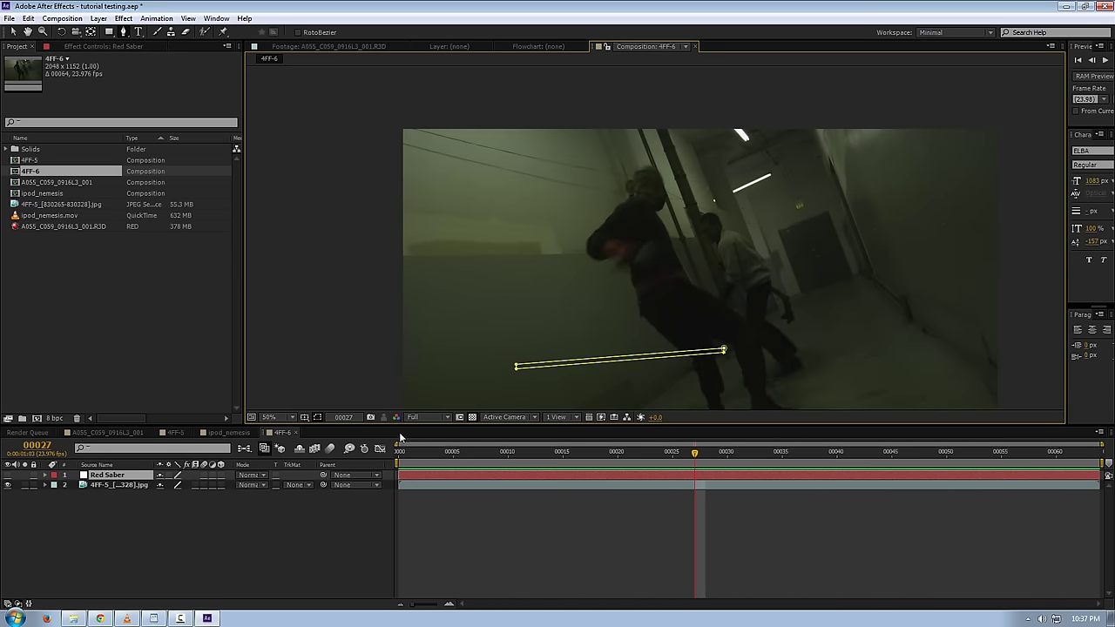
key(Page_Down)
drag(565, 363, 577, 316)
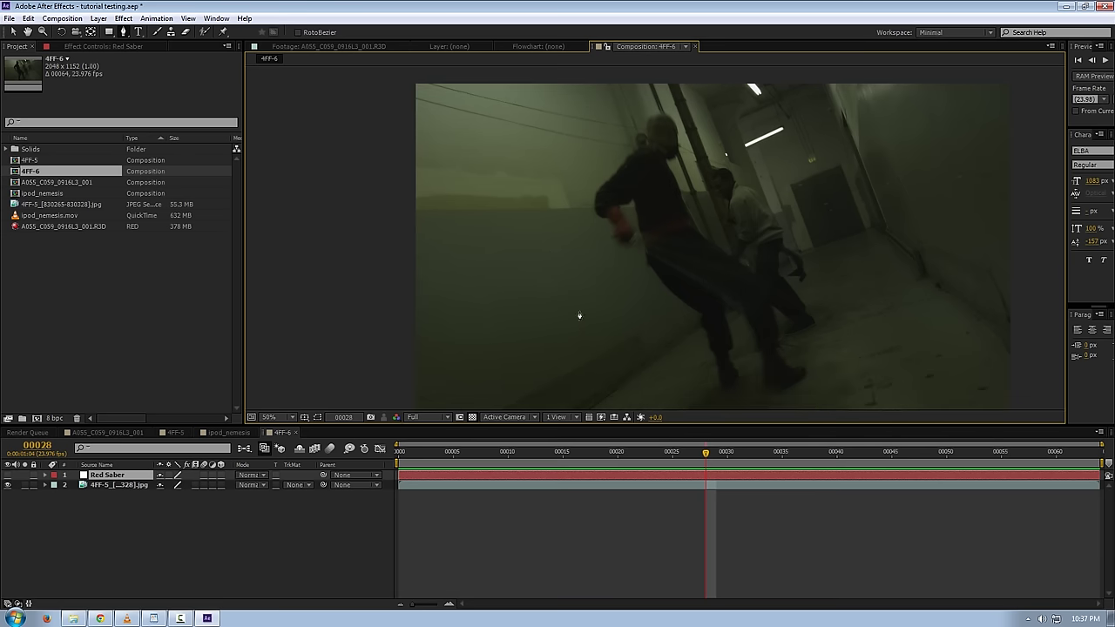
drag(680, 327, 687, 285)
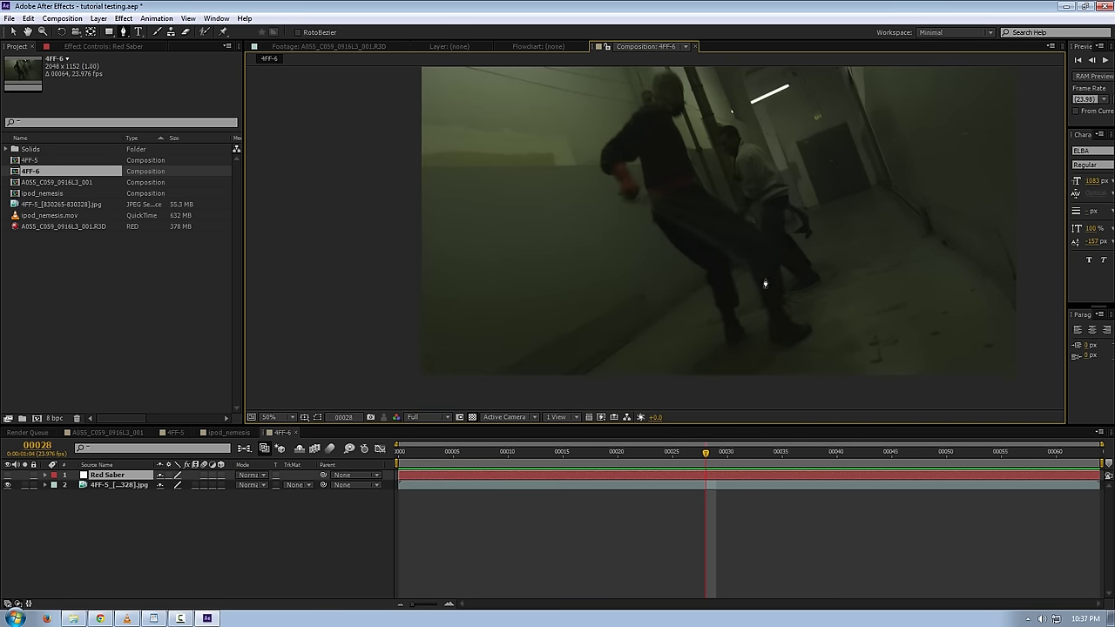
Step back and forth through frames 26 to 32 to find where the saber's hilt and blade can be made out.
key(Page_Up)
key(Page_Up)
key(Page_Down)
key(Page_Down)
key(Page_Down)
key(Page_Down)
key(Page_Down)
key(Page_Up)
key(Page_Up)
key(Page_Up)
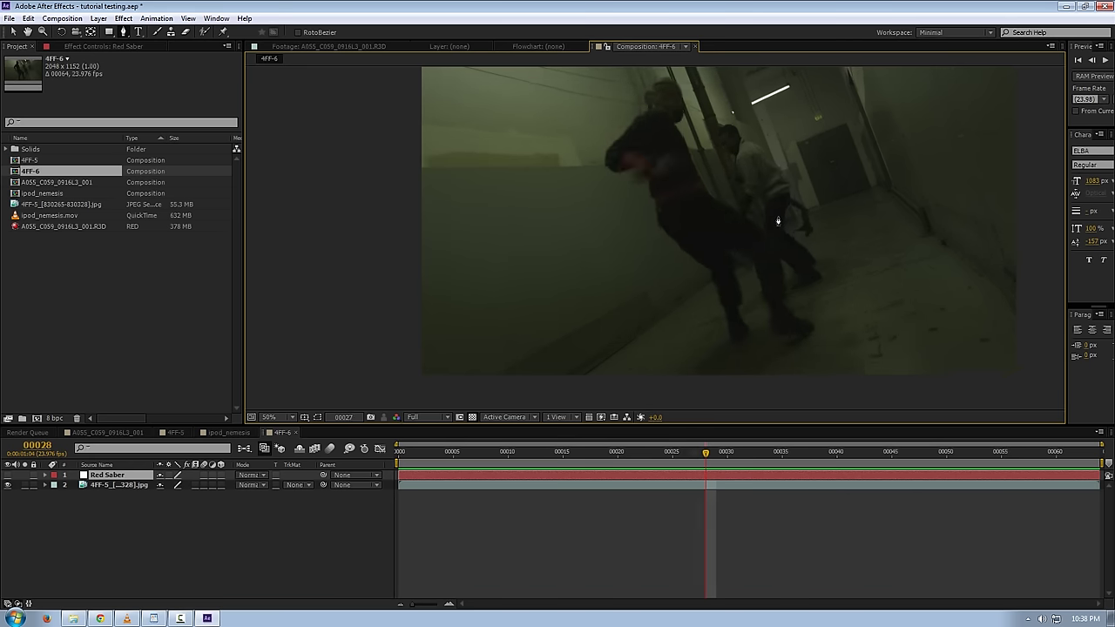
key(Page_Up)
key(Page_Up)
key(Page_Down)
key(Page_Down)
key(Page_Down)
key(Page_Down)
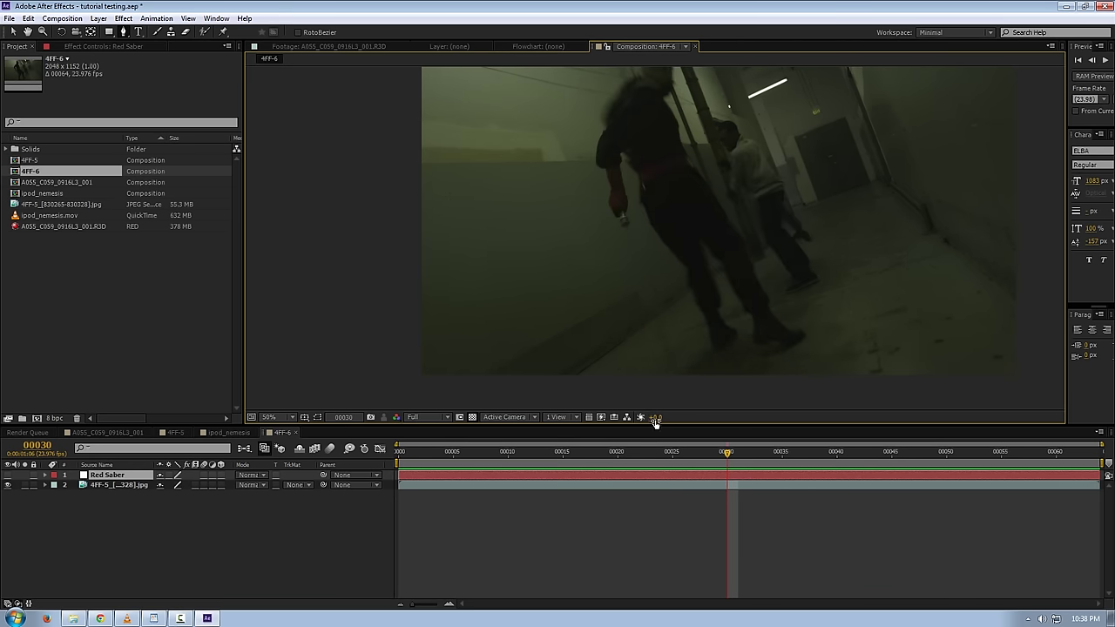
key(Page_Down)
key(Page_Down)
key(Page_Up)
key(Page_Up)
key(Page_Down)
At frame 31, draw a four-point mask along the blade from the hilt down to its tip on the Red Saber solid.
scroll(629, 244, up, 1)
key(period)
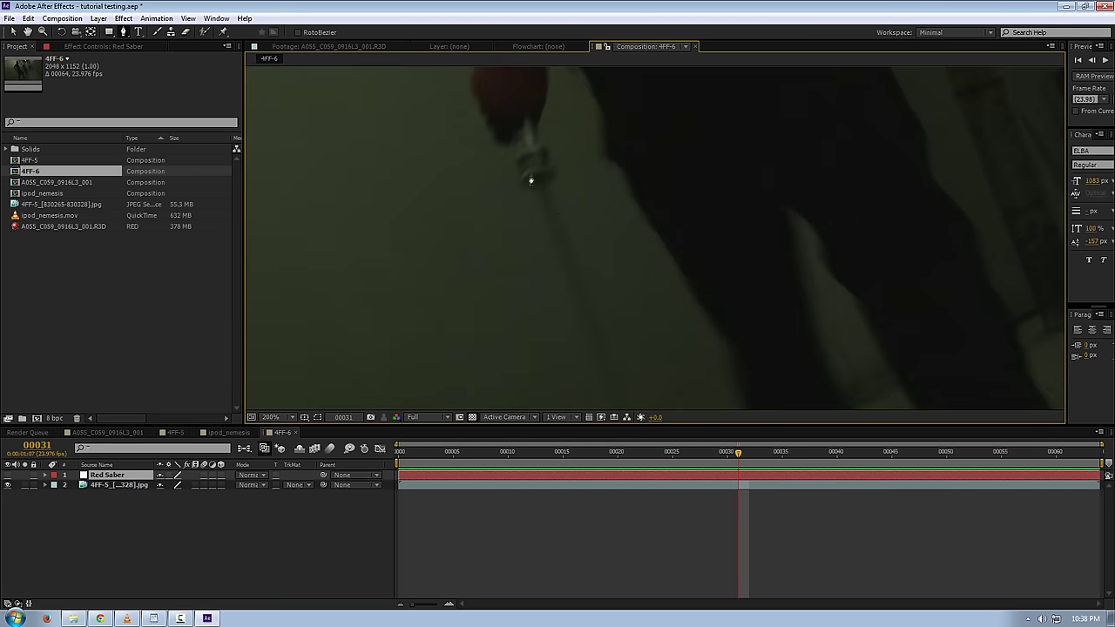
click(547, 178)
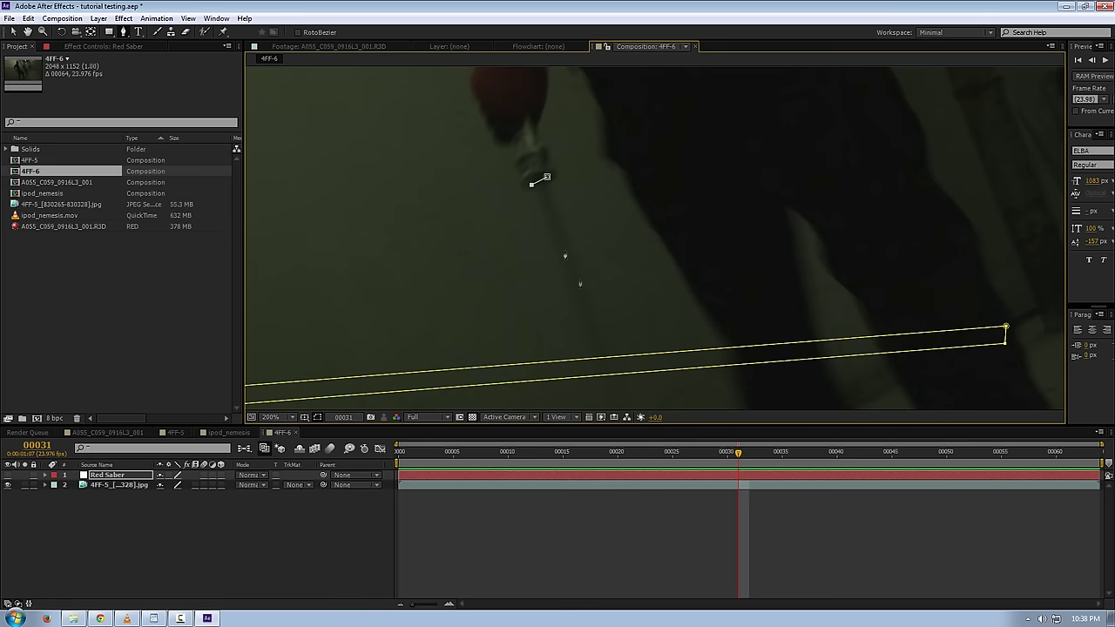
drag(610, 375, 514, 135)
drag(523, 287, 479, 166)
drag(532, 335, 424, 70)
drag(490, 226, 502, 265)
click(529, 316)
click(583, 293)
scroll(548, 136, up, 6)
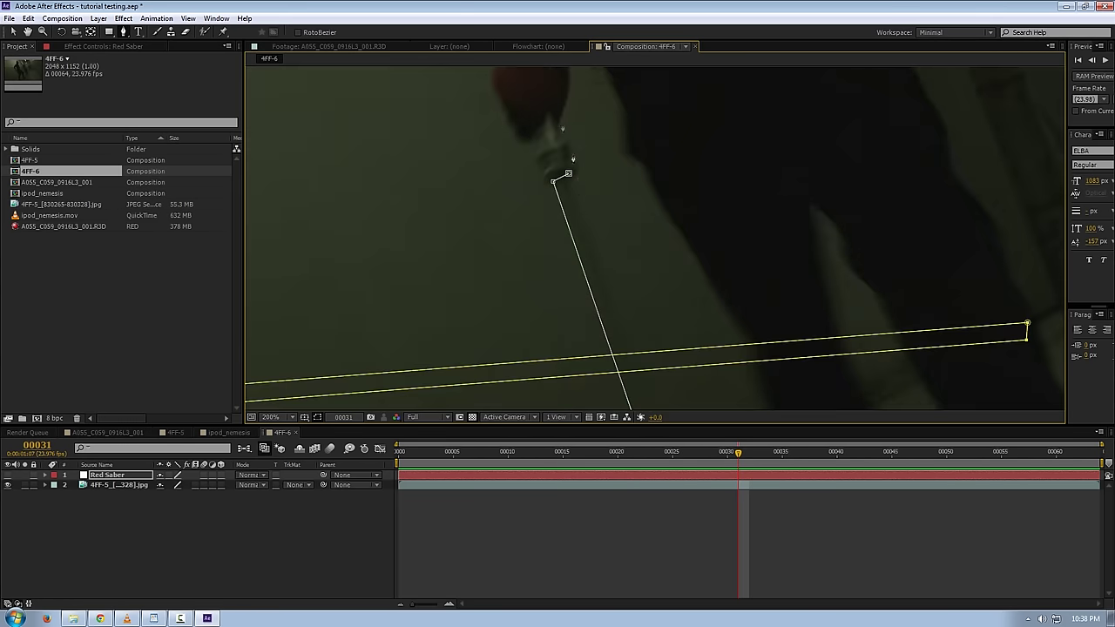
click(566, 175)
Delete the old, nearly horizontal mask from the Red Saber layer.
key(alt+m)
click(88, 486)
key(Delete)
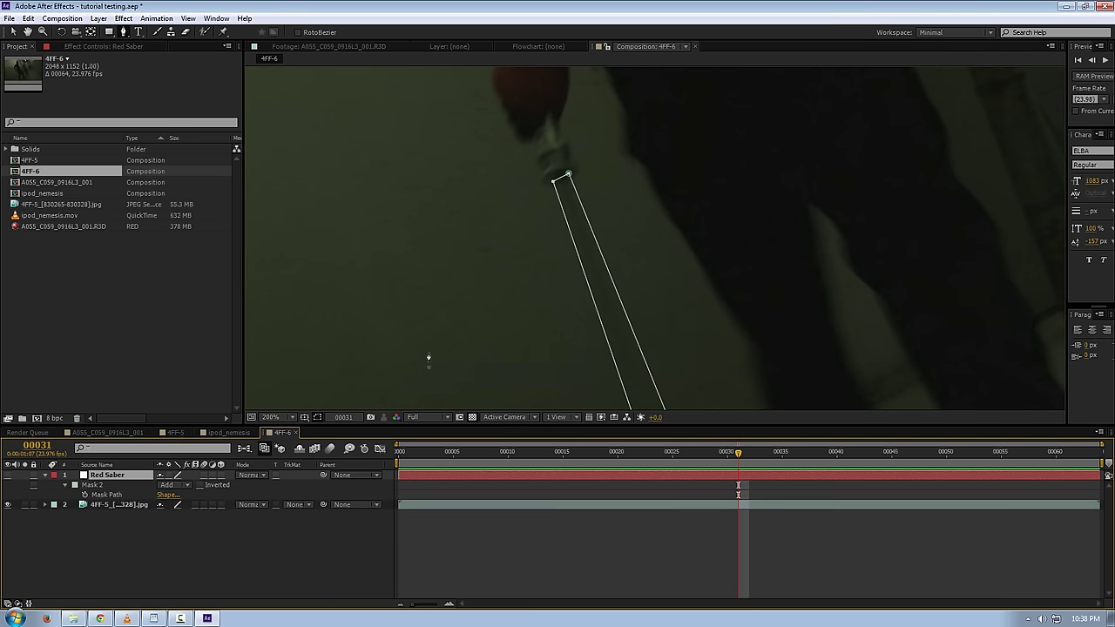
Brighten the preview exposure to +2.7 and step through frames 31 to 34 to follow the blade.
drag(656, 418, 679, 421)
scroll(657, 341, down, 1)
drag(657, 341, 570, 259)
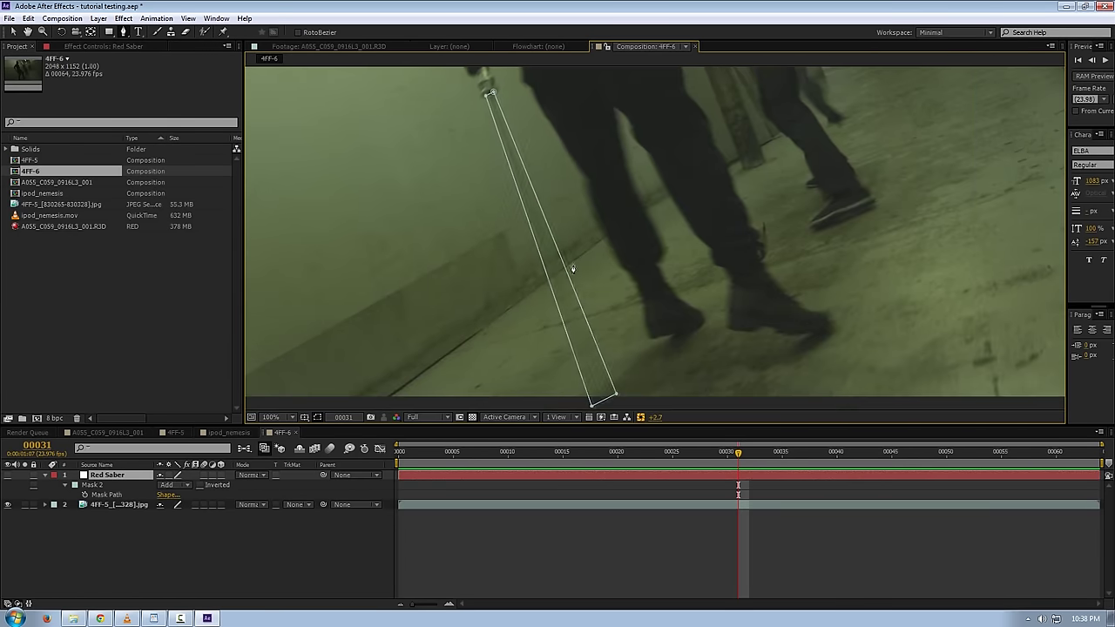
key(Page_Down)
drag(669, 234, 652, 276)
key(Page_Down)
key(Page_Down)
key(Page_Up)
key(Page_Down)
key(Page_Up)
key(Page_Down)
Set the preview exposure to +2.6, switching between it and the neutral exposure to compare the blade's visibility.
drag(655, 418, 657, 418)
click(641, 417)
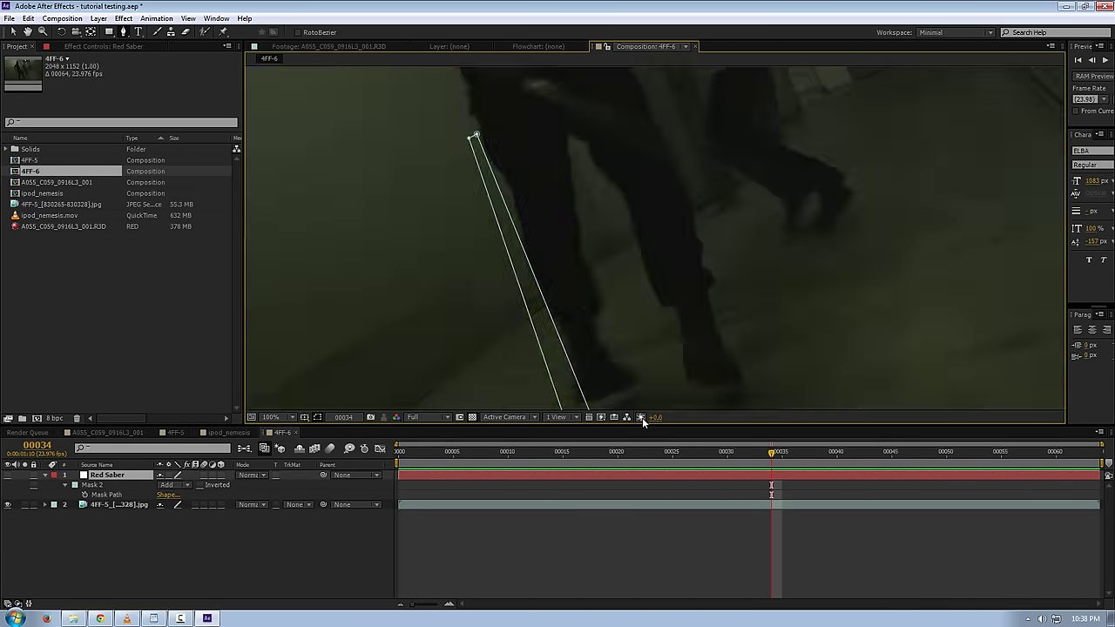
click(642, 417)
click(642, 417)
click(642, 417)
click(641, 417)
click(642, 417)
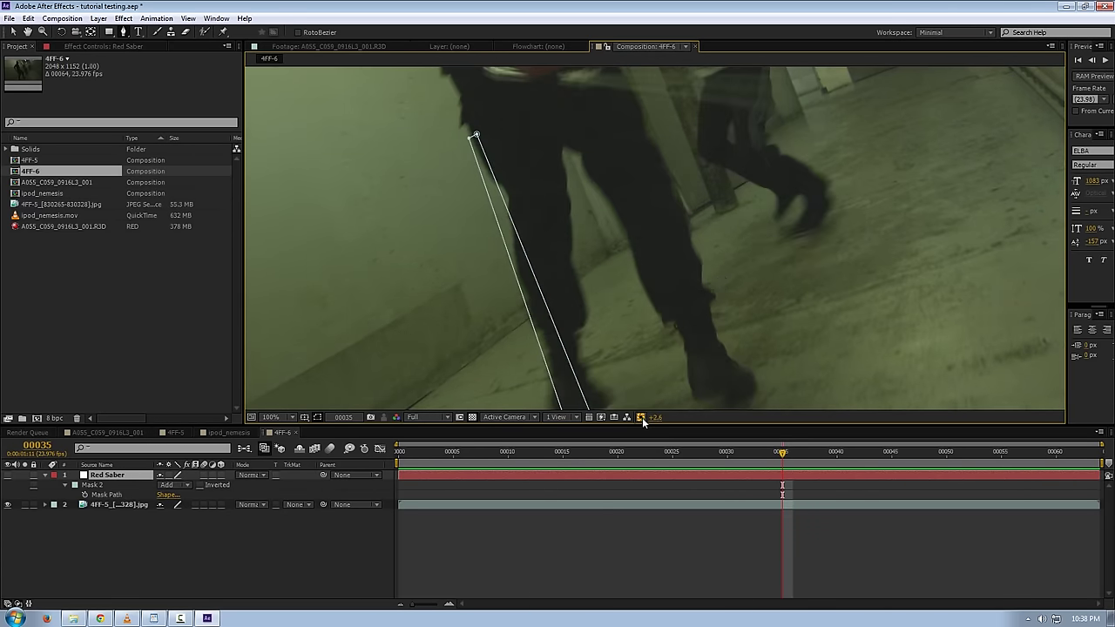
At frames 34 and 35, examine the floor and the base of the door closely to locate the end of the blurred blade.
key(Page_Down)
drag(668, 357, 612, 419)
scroll(662, 310, up, 1)
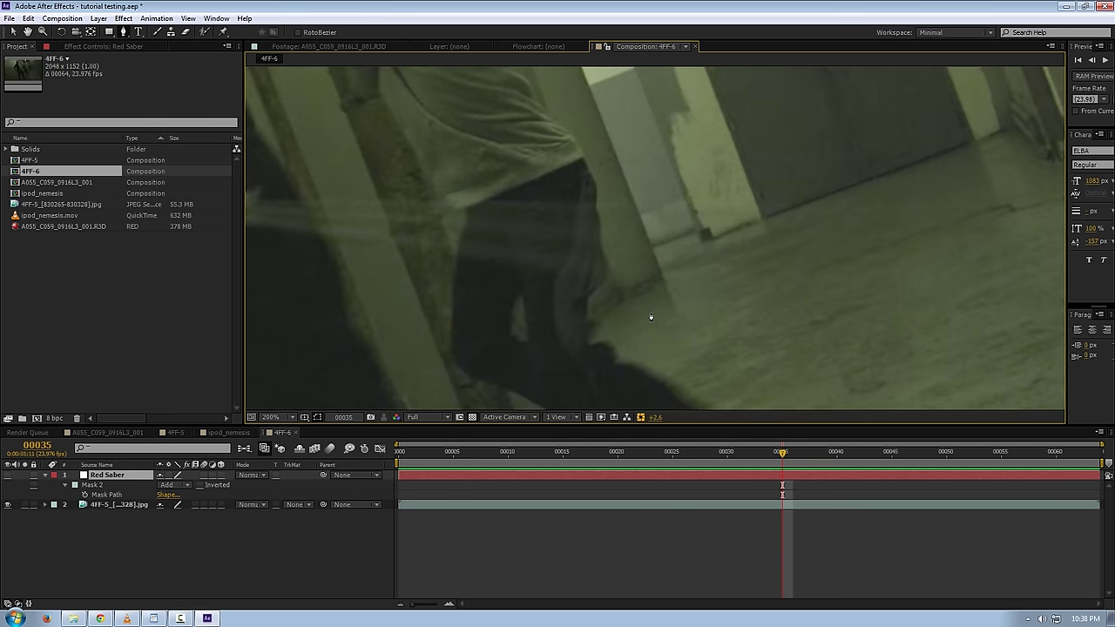
key(Page_Up)
key(Page_Up)
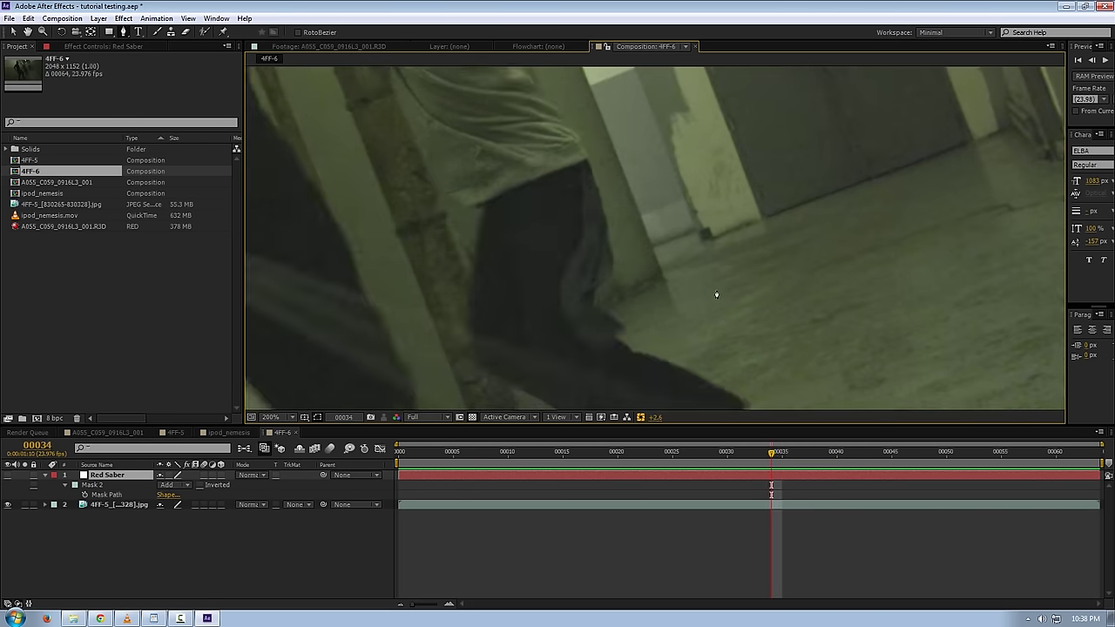
key(Page_Down)
drag(782, 235, 721, 246)
scroll(728, 242, up, 1)
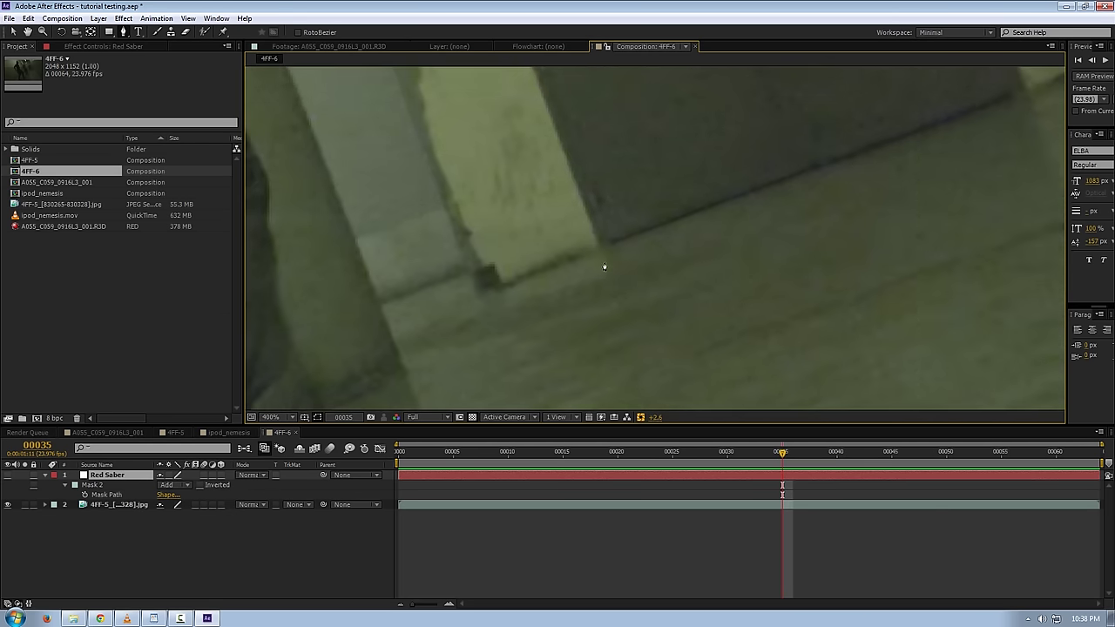
scroll(612, 242, up, 1)
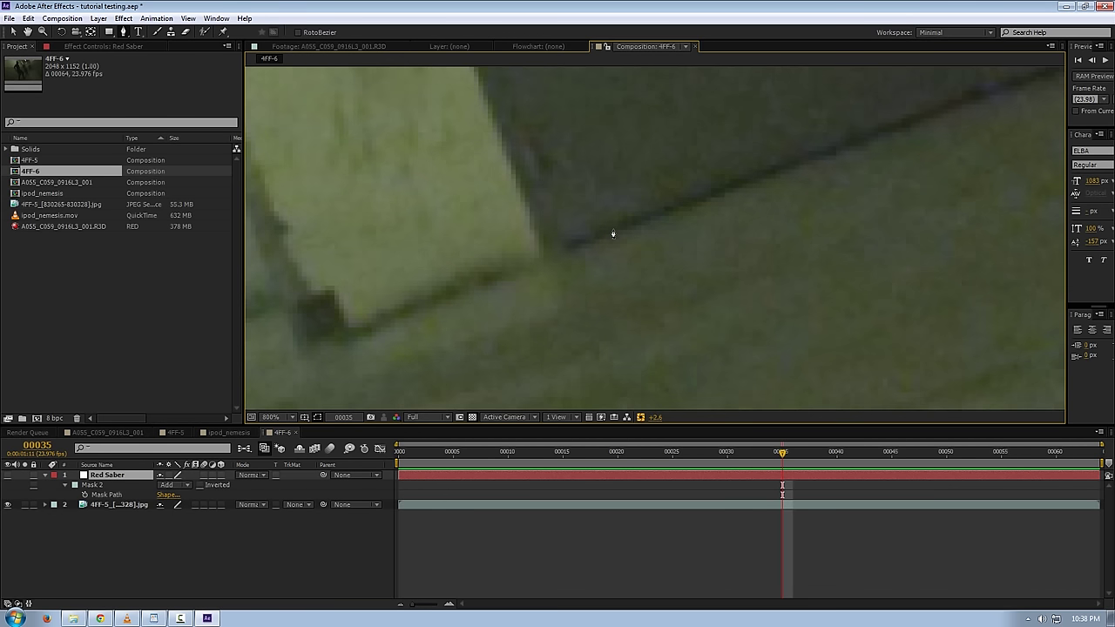
drag(584, 215, 626, 260)
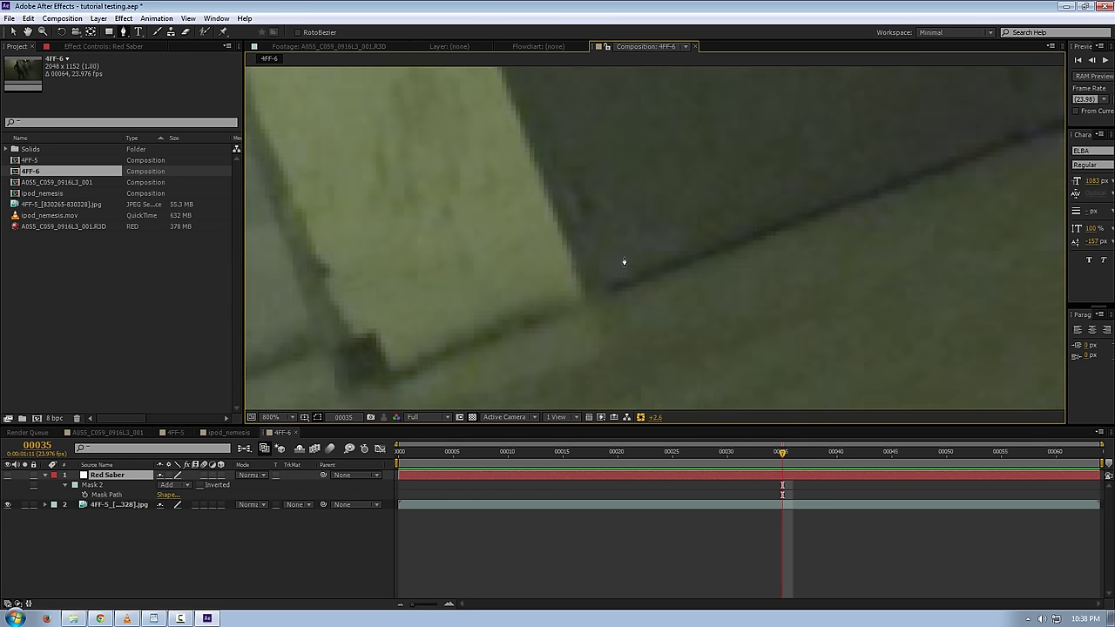
scroll(624, 262, down, 1)
scroll(622, 261, down, 2)
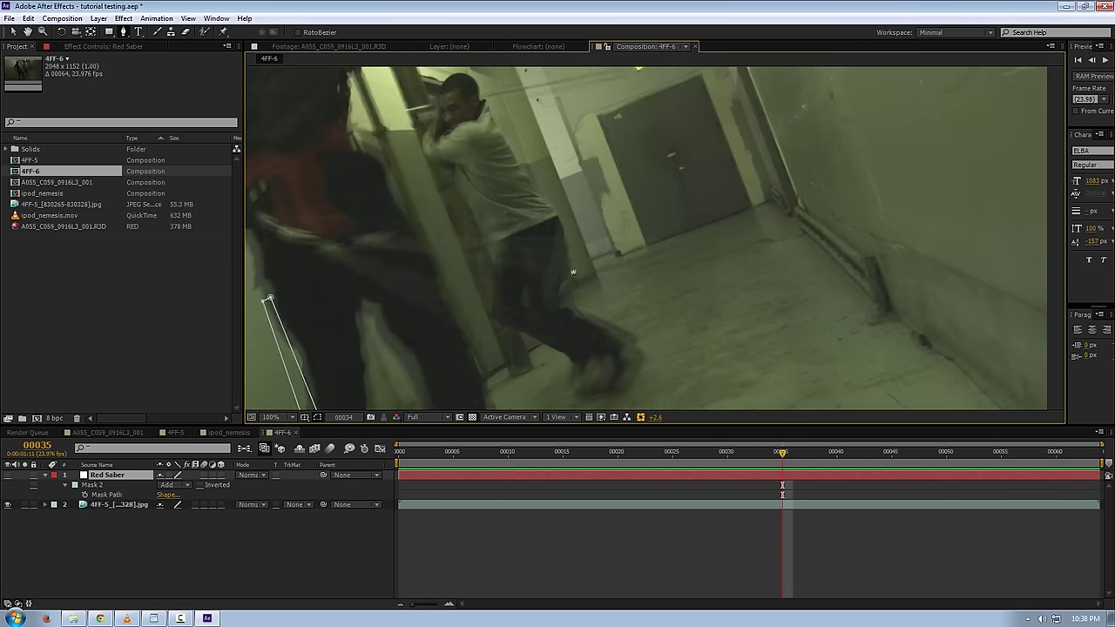
Flip between frames 34 and 35 to compare the position of the motion-blurred blade.
key(Page_Up)
key(Page_Down)
key(Page_Up)
key(Page_Down)
key(Page_Up)
key(Page_Down)
key(Page_Up)
key(Page_Down)
At frame 35, draw a four-point mask over the motion-blurred blade, widening from the hilt toward the tip.
click(793, 164)
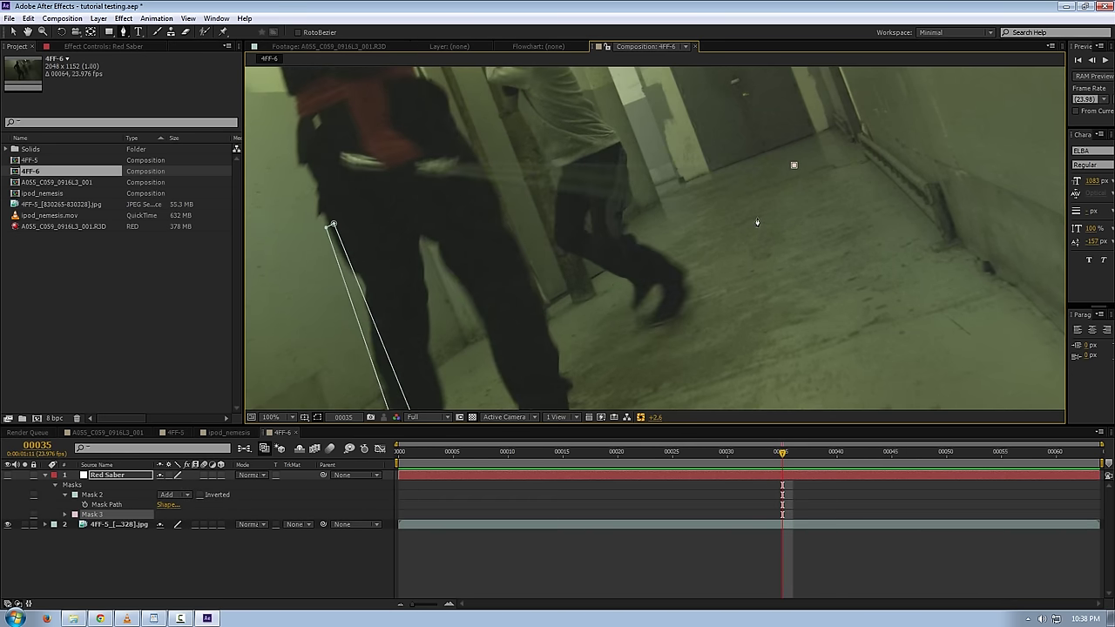
click(444, 176)
double_click(458, 162)
Delete Mask 2 and keyframe the new mask's path at frame 35.
click(89, 494)
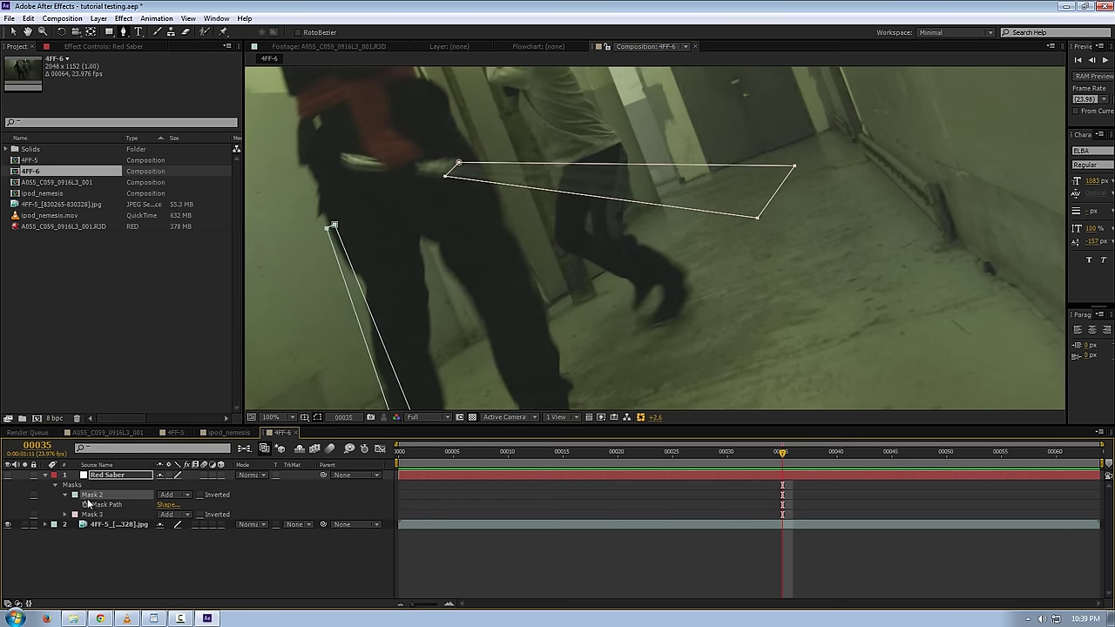
key(Delete)
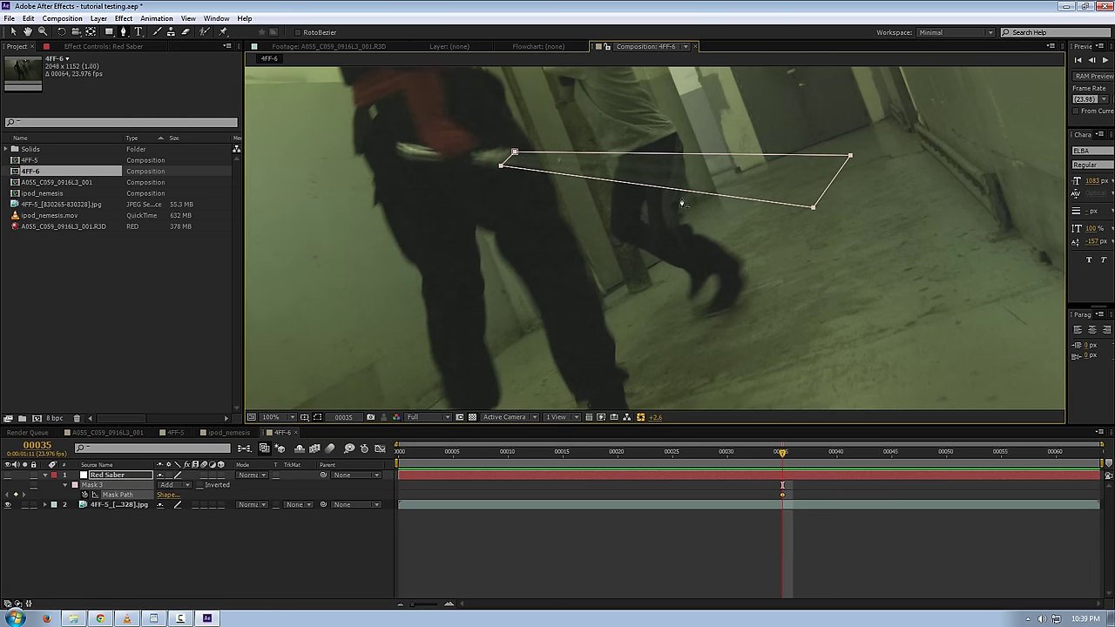
At frame 31, move the mask's hilt-end points over to the base of the blade.
key(Page_Up)
key(Page_Up)
key(Page_Up)
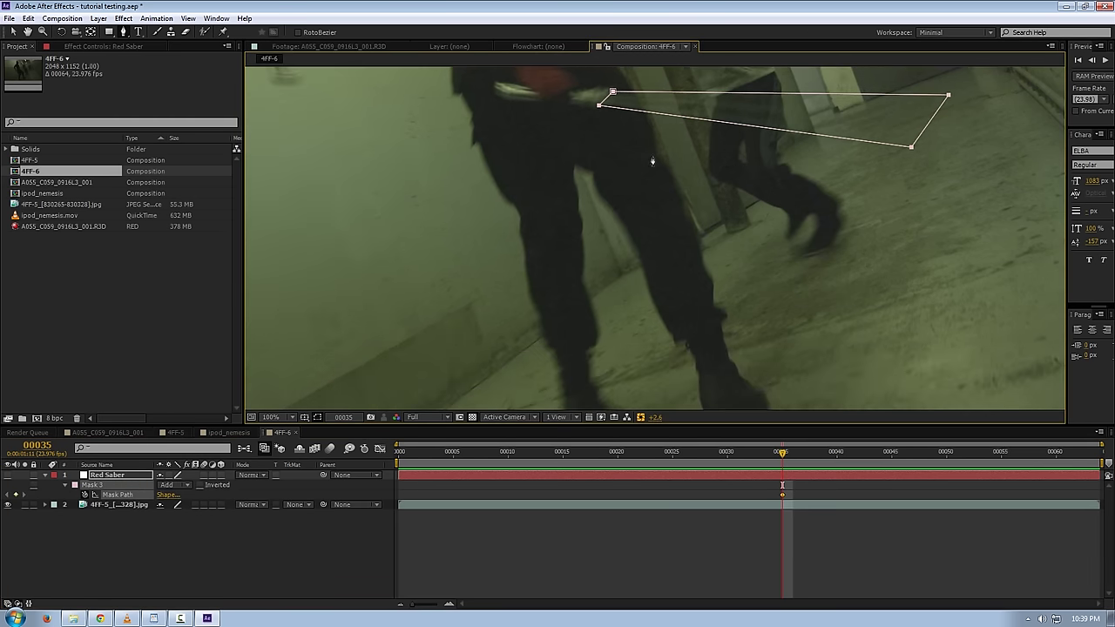
key(Page_Up)
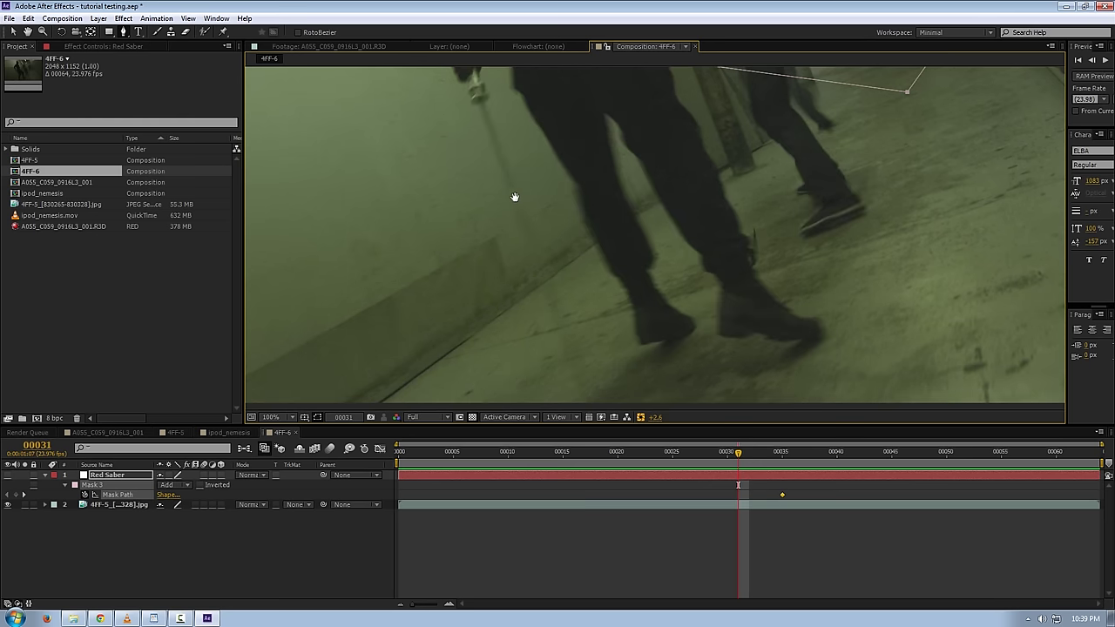
click(13, 31)
drag(680, 144, 662, 257)
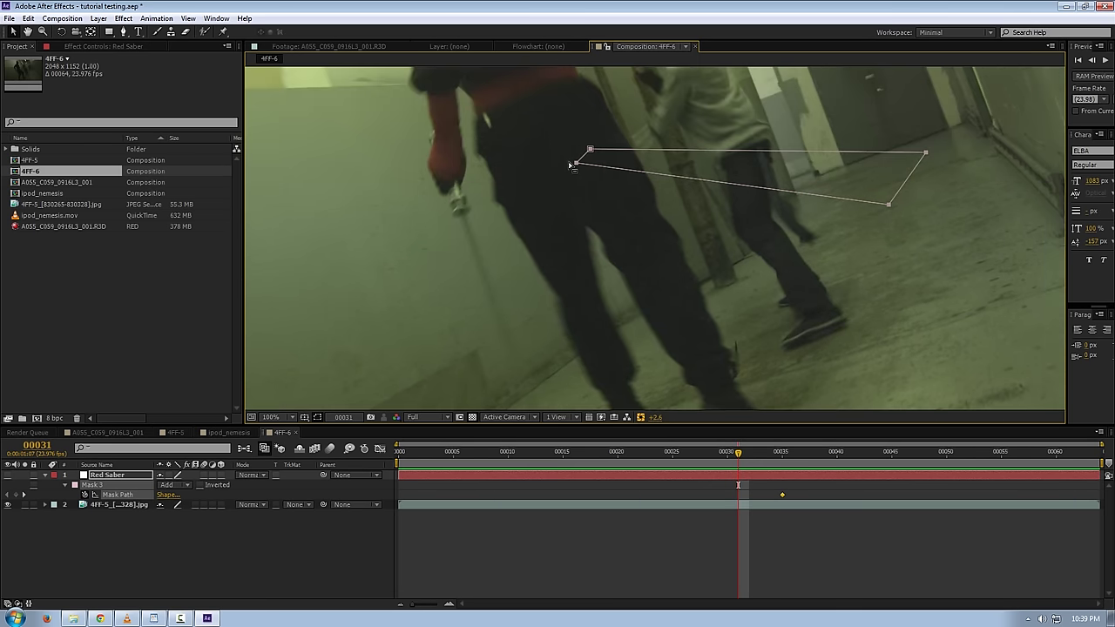
drag(568, 173, 464, 213)
At frame 31, move the mask's tip-end points down to the end of the blade near the floor.
drag(783, 193, 772, 133)
drag(773, 174, 639, 333)
click(632, 397)
drag(578, 222, 606, 368)
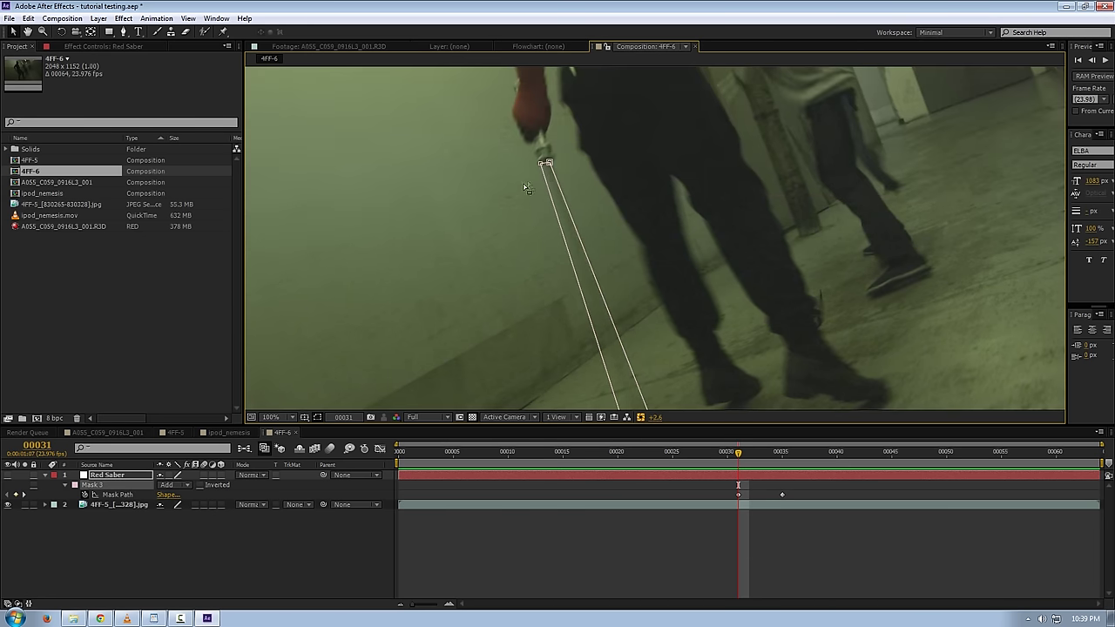
At frame 31, fine-tune the mask's corners to fit the blade closely at the hilt and along its length.
drag(557, 174, 560, 201)
scroll(560, 201, up, 1)
drag(456, 147, 452, 139)
scroll(507, 204, up, 1)
drag(508, 204, 627, 208)
scroll(679, 230, down, 2)
drag(741, 249, 682, 141)
drag(693, 193, 639, 256)
Flip between frames 31, 32 and 33 to compare the mask with the blade's movement.
key(Page_Down)
drag(620, 209, 694, 202)
key(Page_Up)
key(Page_Down)
key(Page_Down)
key(Page_Up)
key(Page_Up)
key(Page_Up)
key(Page_Down)
key(Page_Up)
key(Page_Down)
key(Page_Up)
key(Page_Down)
key(Page_Up)
key(Page_Down)
key(Page_Up)
key(Page_Down)
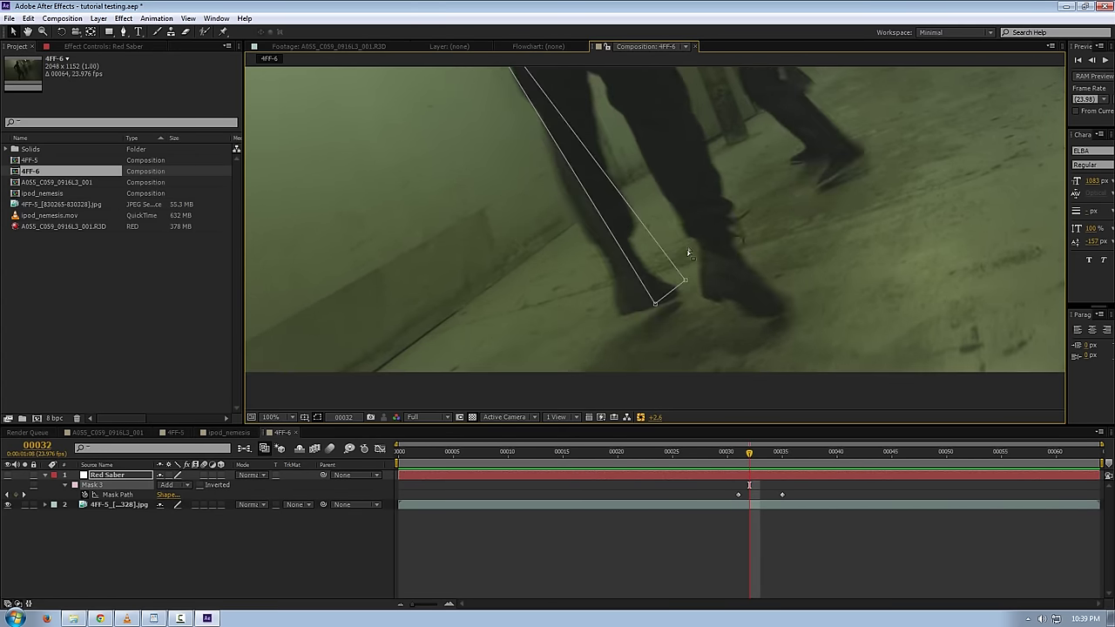
drag(690, 250, 711, 217)
scroll(712, 217, up, 1)
scroll(728, 277, down, 1)
At frame 33, move the mask's tip-end points down to line up with the blade's angle.
key(Page_Down)
key(Page_Down)
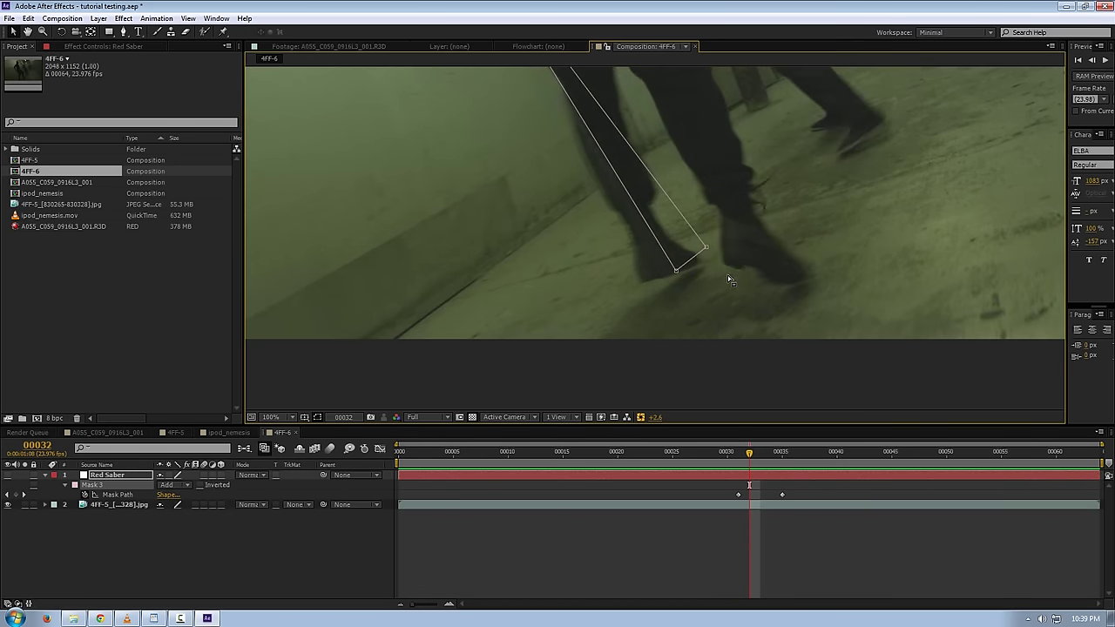
scroll(729, 277, up, 3)
scroll(732, 271, up, 3)
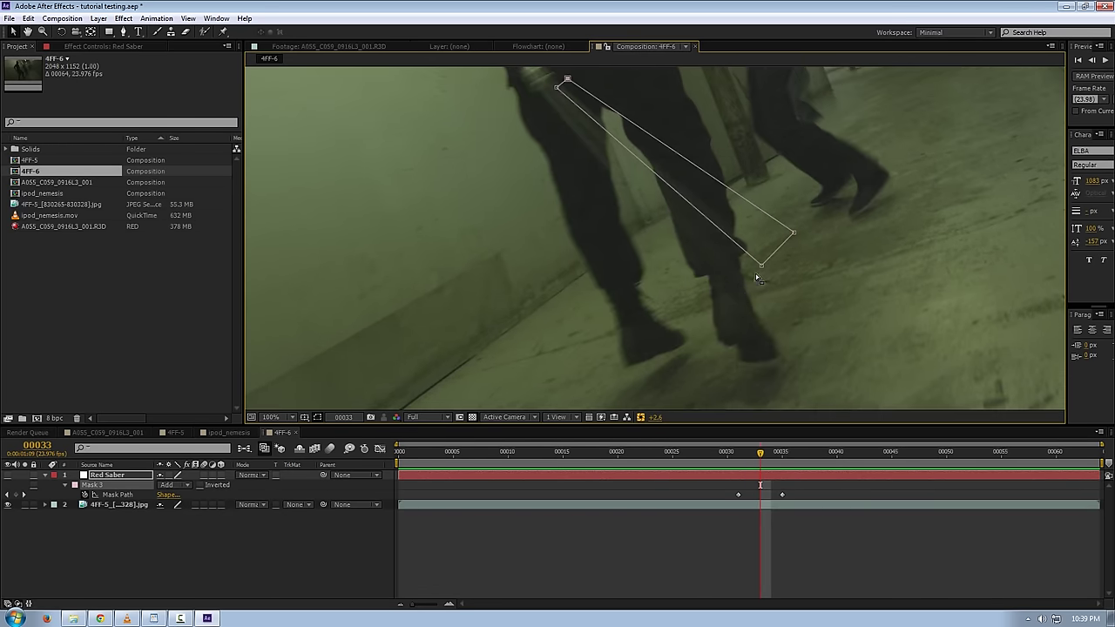
drag(777, 253, 767, 296)
At frame 33, align the mask's hilt-end points with the base of the blade and check the fit toward the tip.
drag(532, 96, 583, 142)
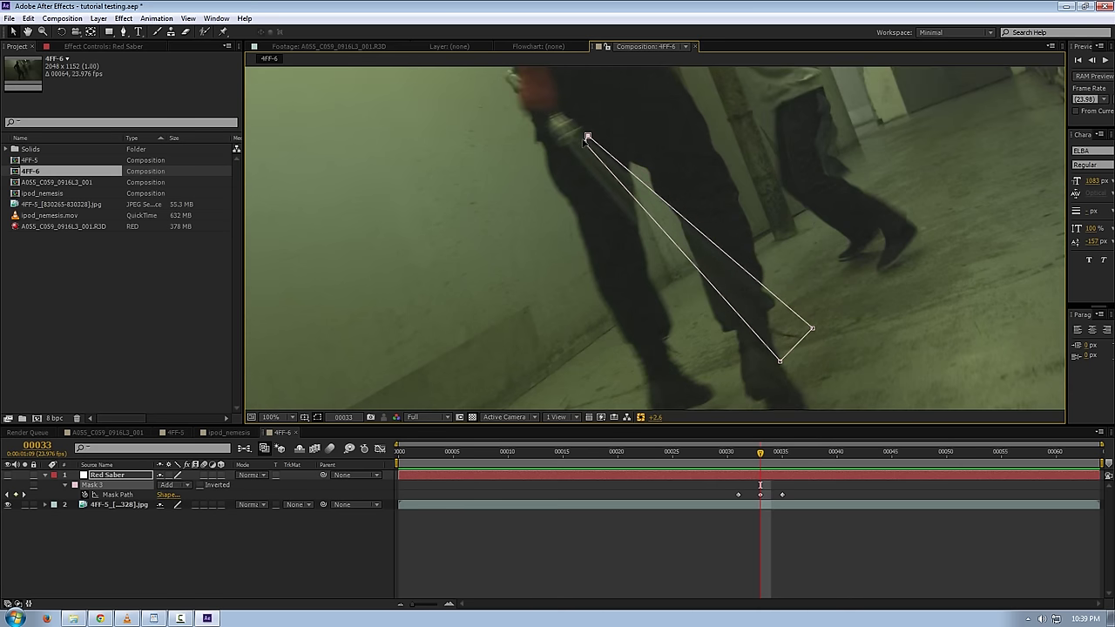
scroll(584, 141, up, 2)
drag(596, 155, 543, 162)
drag(691, 237, 647, 174)
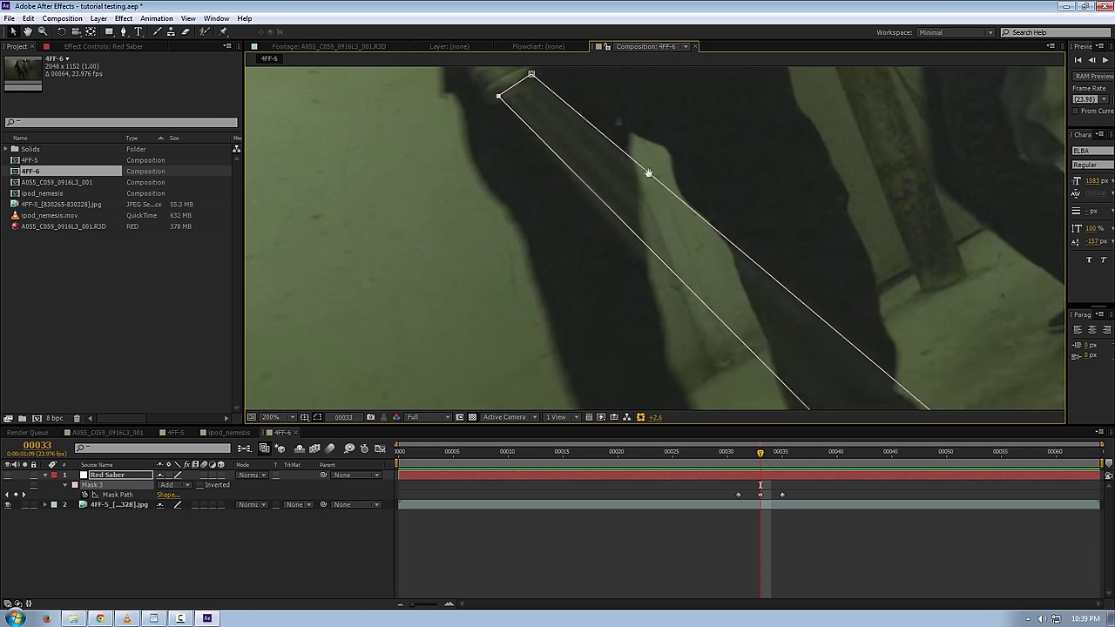
drag(746, 321, 679, 217)
scroll(679, 216, down, 1)
drag(757, 335, 739, 276)
At frame 32, move the mask's hilt-end points over to the base of the blade.
key(Page_Up)
key(Page_Up)
key(Page_Down)
key(Page_Down)
drag(593, 194, 662, 318)
key(Page_Up)
key(period)
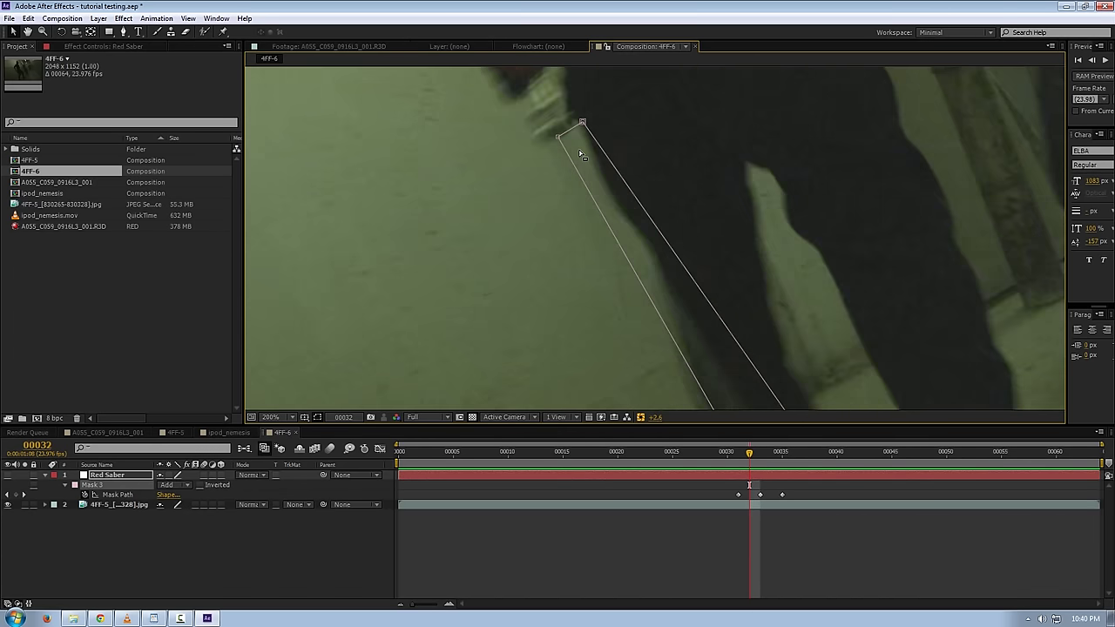
drag(569, 131, 552, 132)
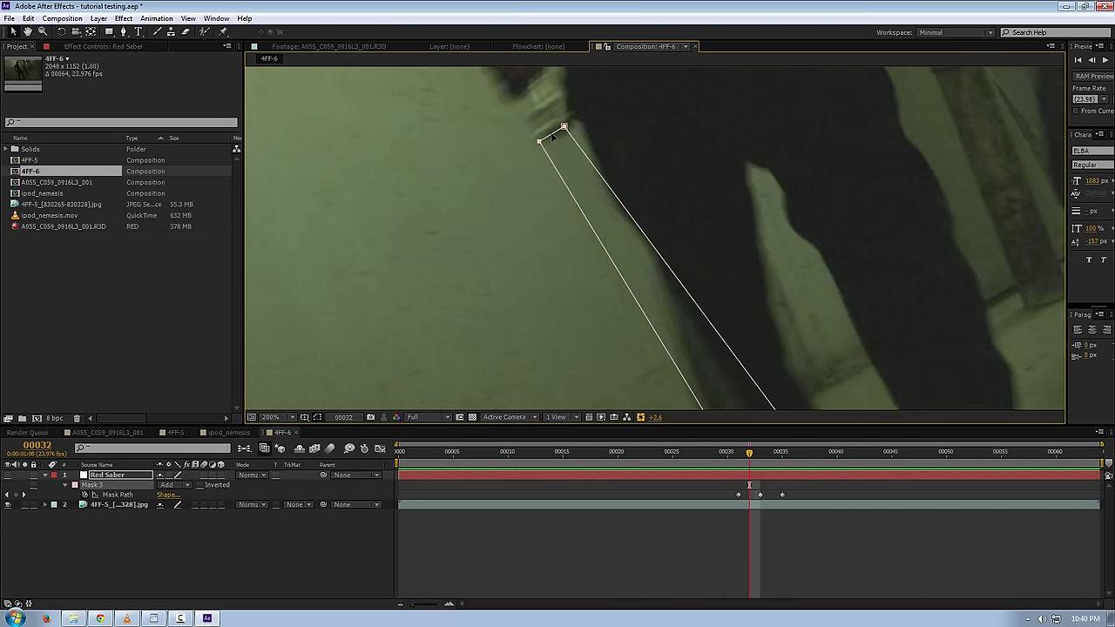
At frame 63, complete the four-point mask around the blade by placing the last point at the hilt end's lower edge.
drag(617, 135, 709, 236)
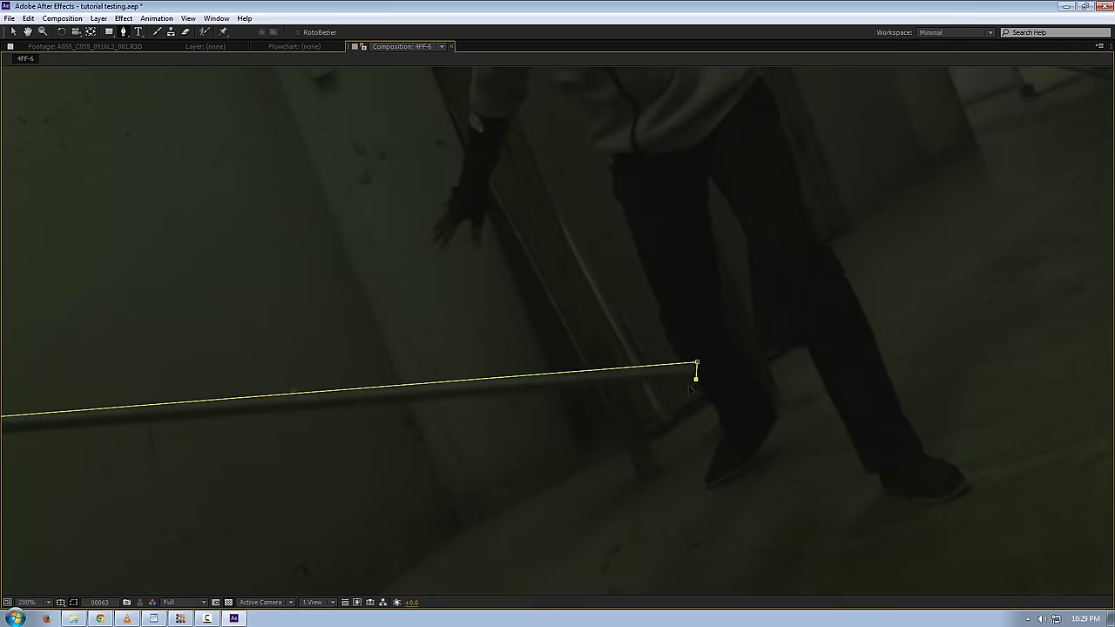
drag(700, 420, 1109, 402)
click(278, 426)
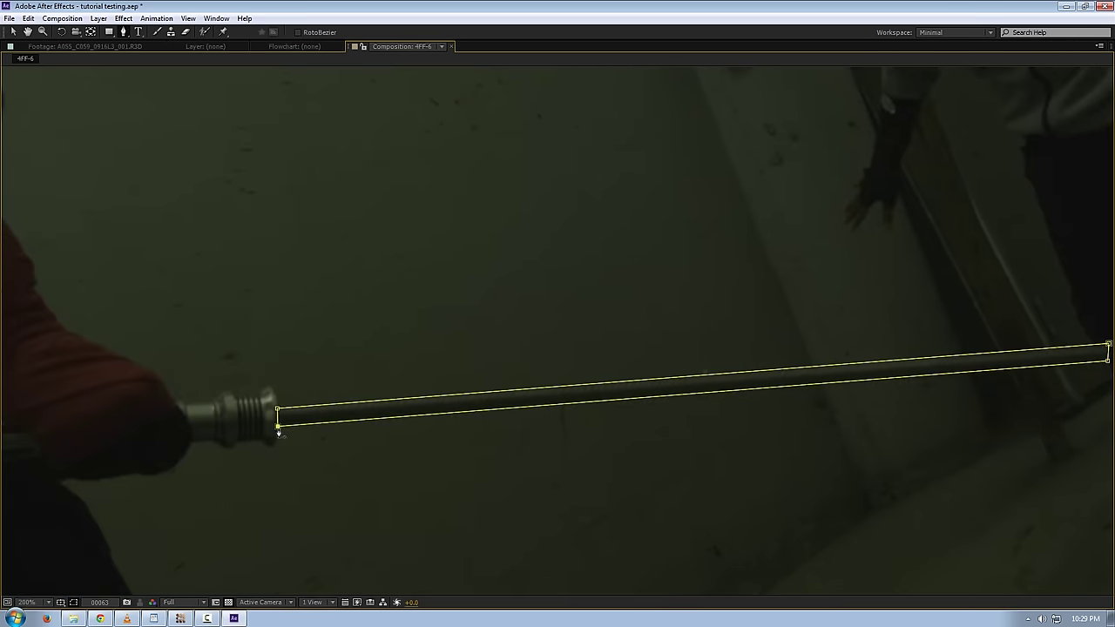
drag(373, 437, 419, 459)
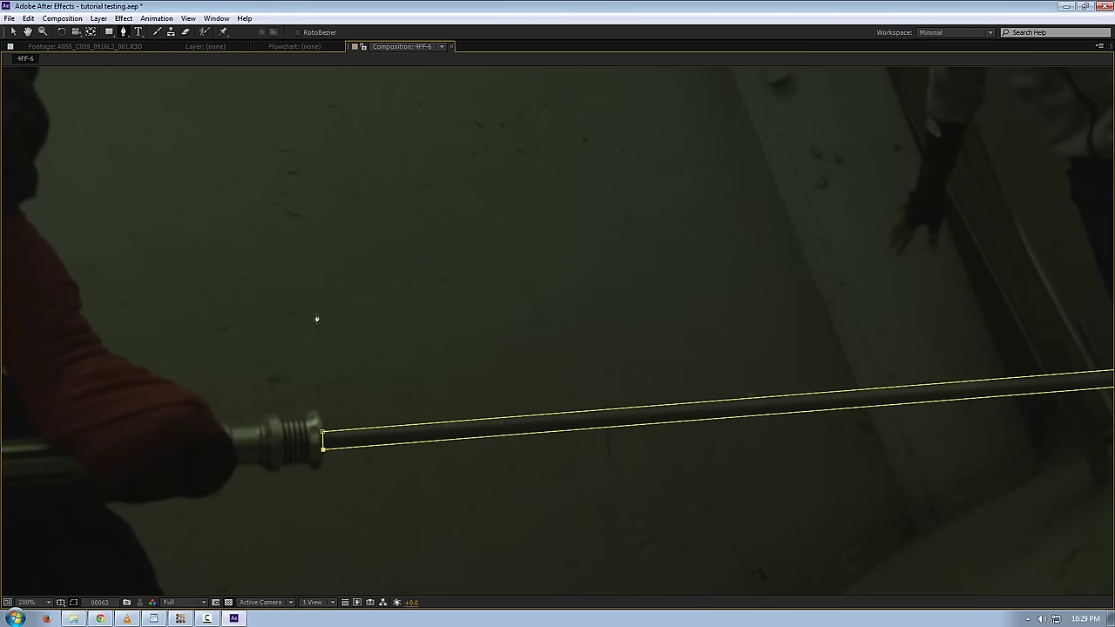
Switch to mocha Pro and move the lower hilt-end point of Layer 1's spline up against the blade at frame 830322.
key(grave)
click(178, 618)
key(x)
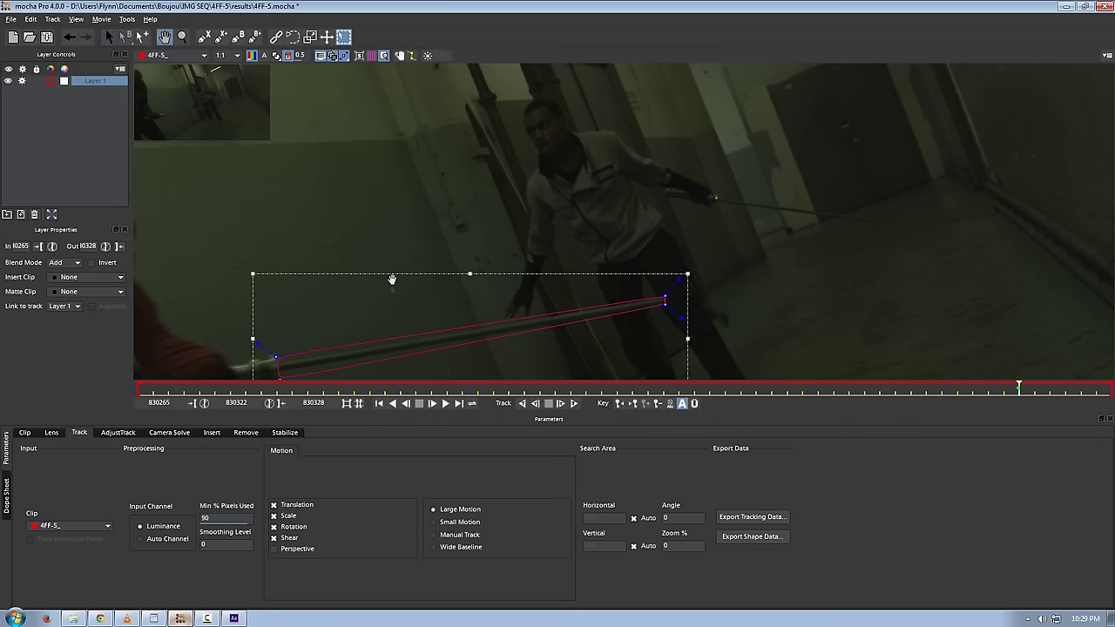
drag(391, 281, 427, 243)
drag(331, 297, 332, 290)
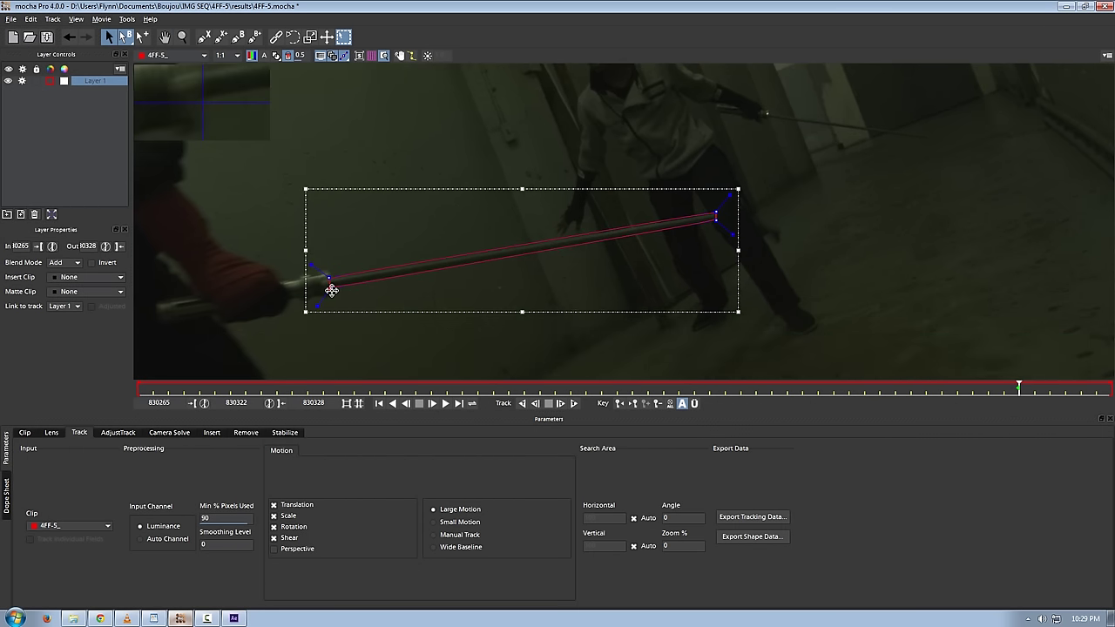
key(x)
drag(669, 229, 674, 241)
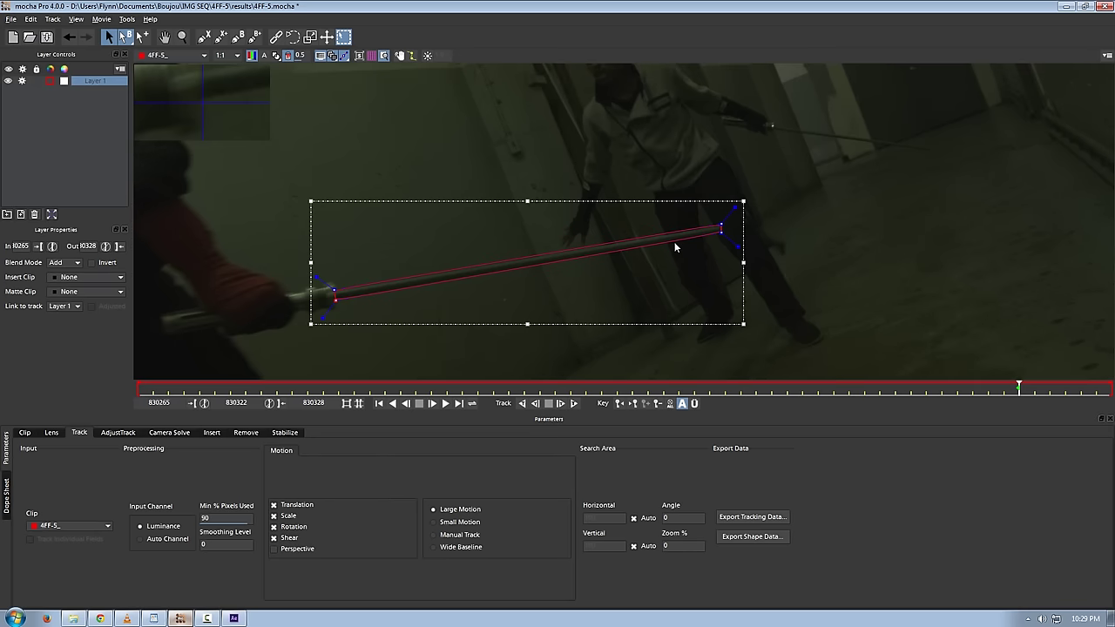
Step back through the clip from the Layer 1 keyframe to frame 830301.
key(Left)
key(Left)
key(Left)
key(Left)
key(Left)
key(Left)
key(Left)
key(Left)
key(Left)
key(Left)
key(Left)
key(Left)
key(Left)
key(Left)
key(Left)
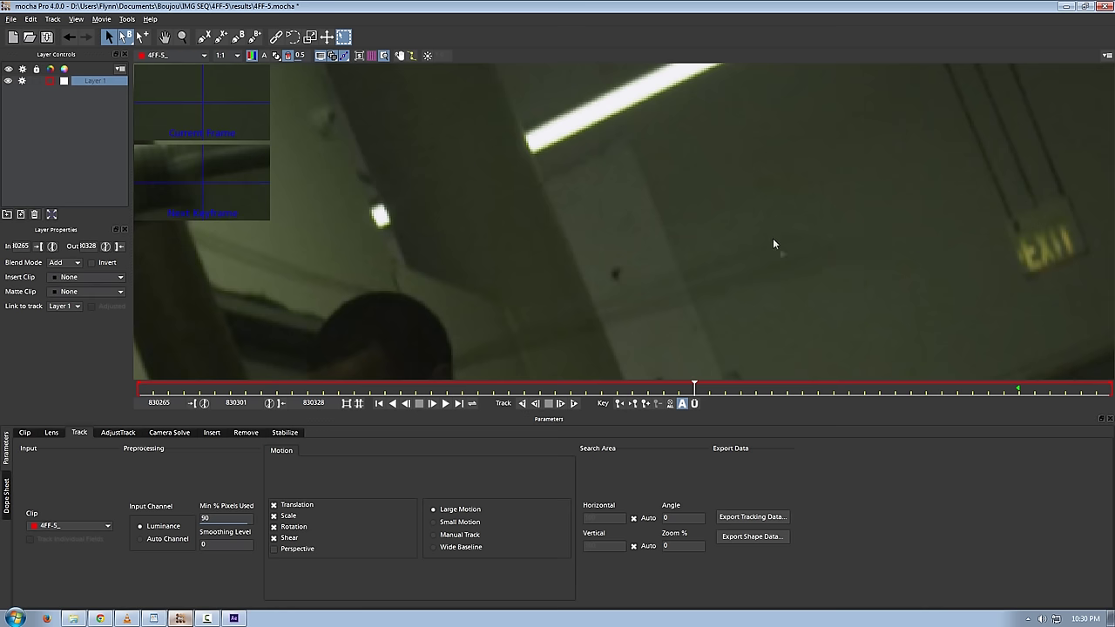
At frame 830301, draw a closed five-point X-spline around the motion-blurred blade, from the fighter's head to the blade's tip.
key(x)
drag(570, 267, 478, 300)
key(z)
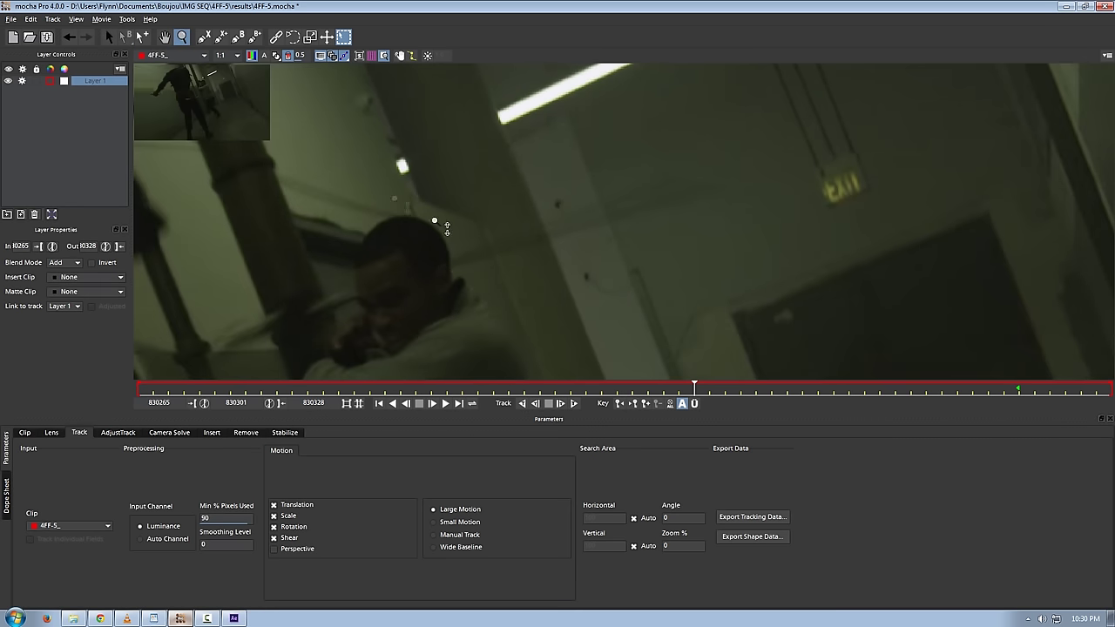
click(203, 37)
key(space)
click(402, 255)
click(707, 143)
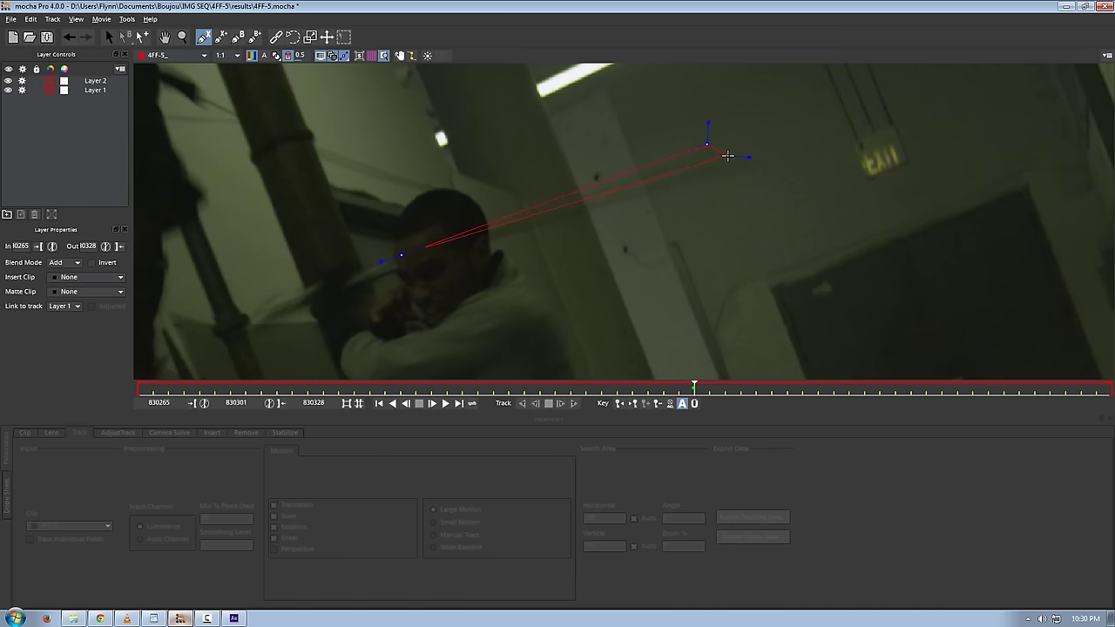
click(730, 155)
click(776, 163)
right_click(416, 262)
Move the middle tip point of Layer 2's spline outward toward the edge of the blade's motion blur.
key(x)
drag(766, 192, 648, 291)
key(z)
drag(648, 291, 684, 35)
drag(577, 258, 591, 231)
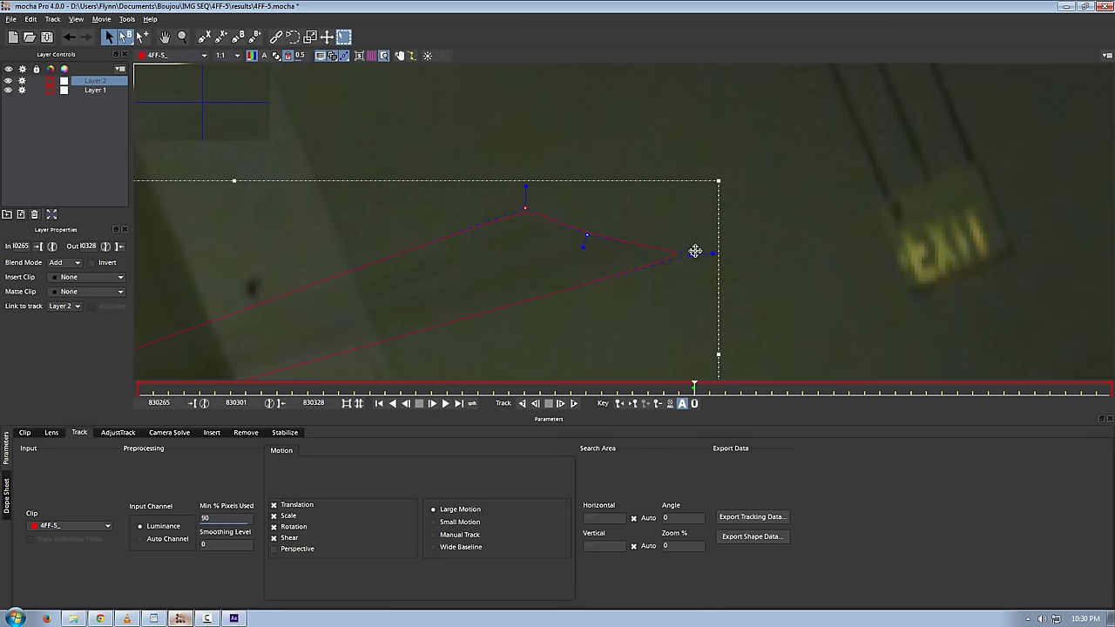
key(z)
drag(486, 189, 391, 324)
key(x)
drag(642, 249, 808, 175)
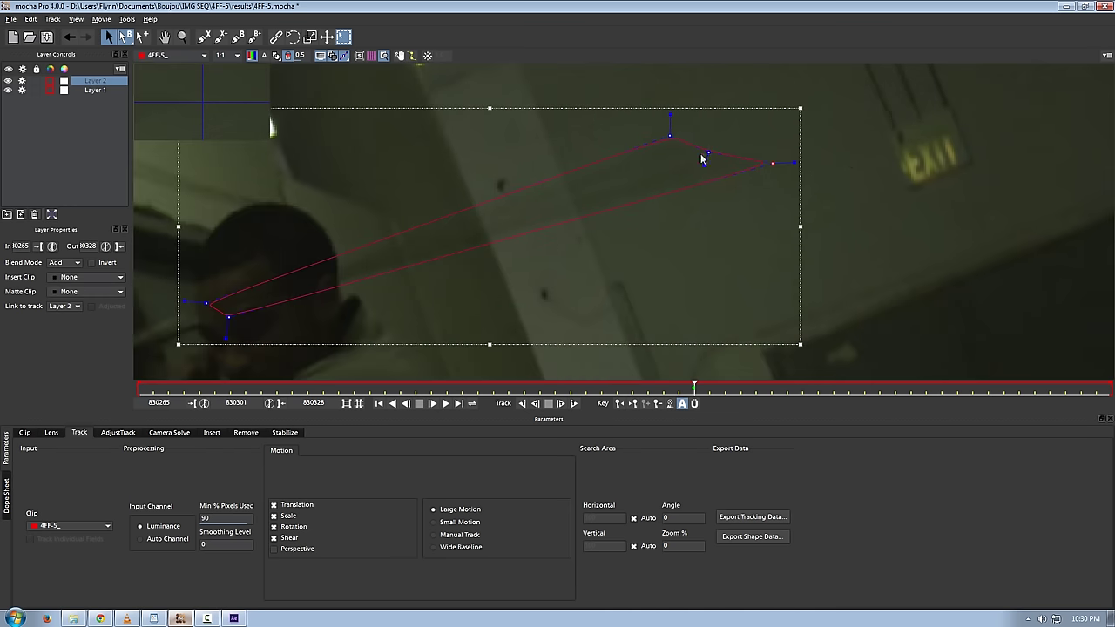
key(x)
drag(573, 213, 644, 195)
Step four frames back and forward again to compare the blade's movement around frame 830301.
key(Left)
key(Left)
key(Left)
key(Left)
key(Right)
key(Right)
key(Right)
key(Right)
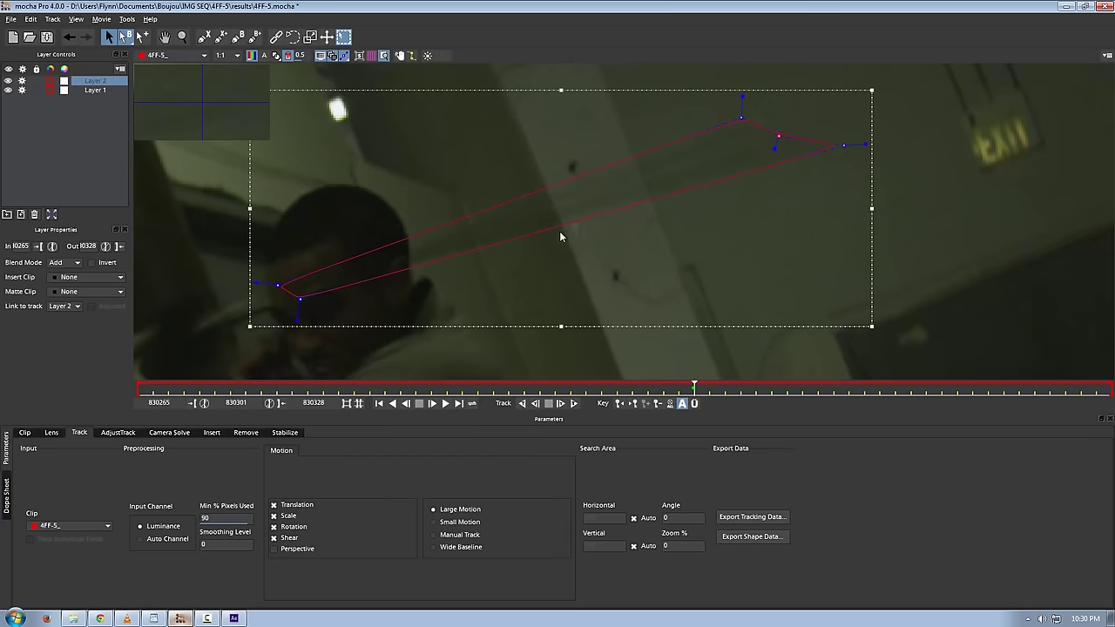
At frame 830301, nudge the upper hilt-end point of Layer 2's spline inward and reposition the middle point of its tip edge.
drag(274, 284, 283, 288)
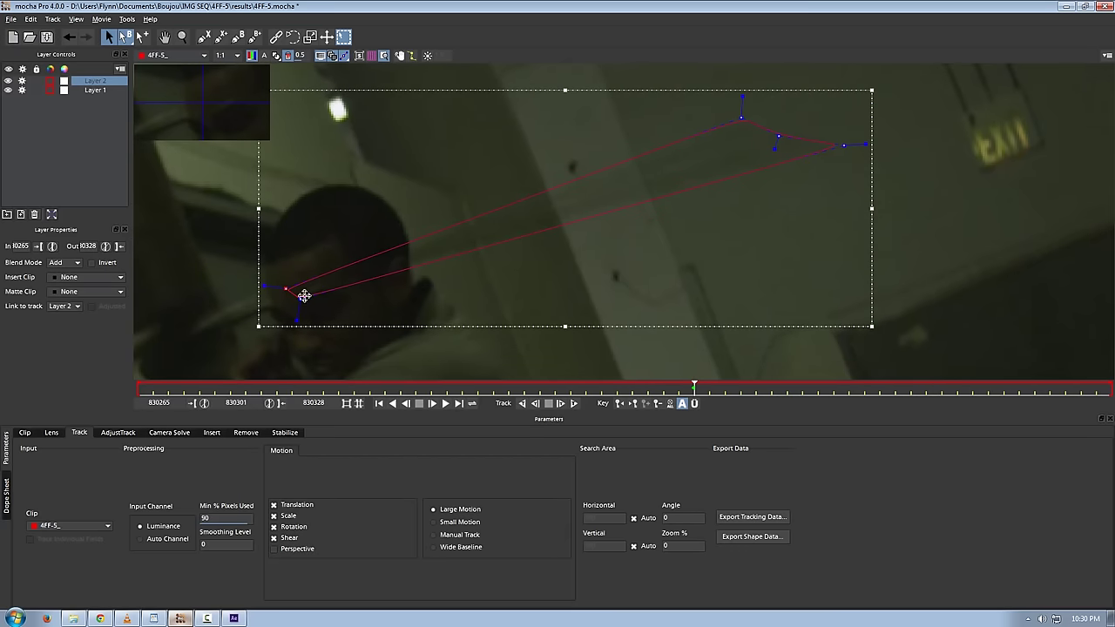
mouse_move(777, 137)
mouse_down()
mouse_move(789, 129)
mouse_move(769, 129)
mouse_move(789, 131)
mouse_up()
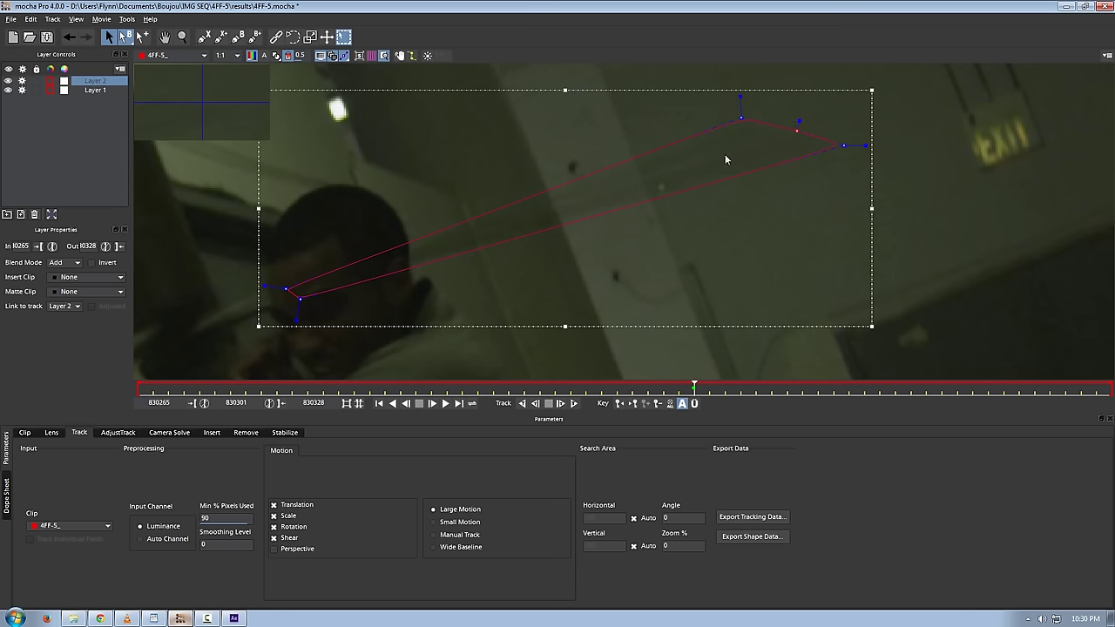
drag(793, 128, 776, 134)
drag(776, 133, 810, 132)
click(794, 129)
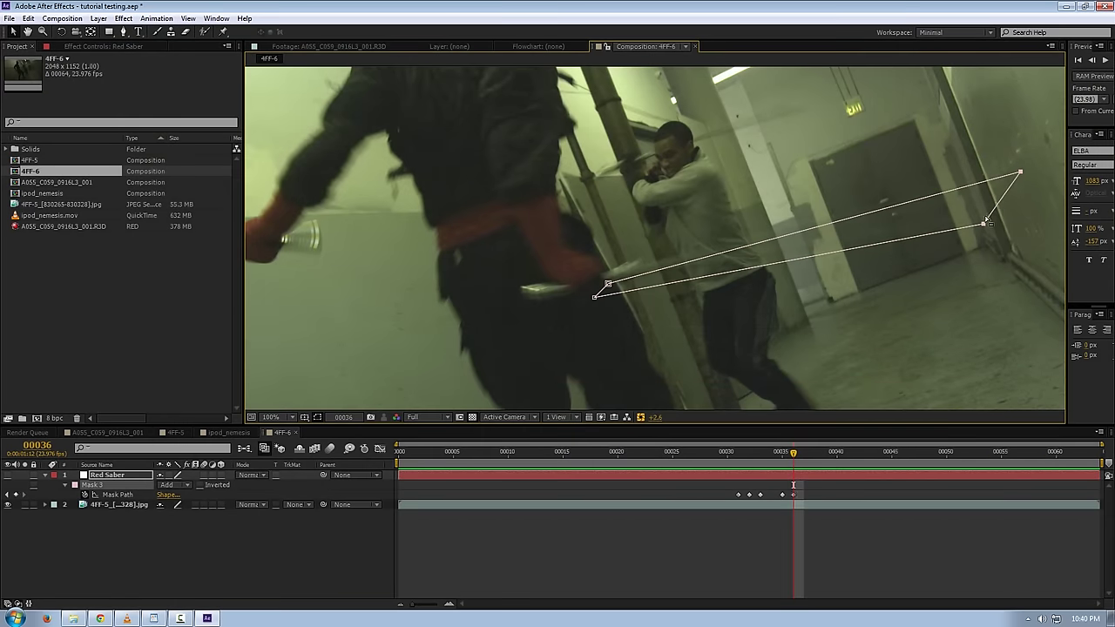
Back in After Effects at frame 36, move both hilt-end points of the mask onto the base of the blade.
click(969, 252)
scroll(608, 284, up, 2)
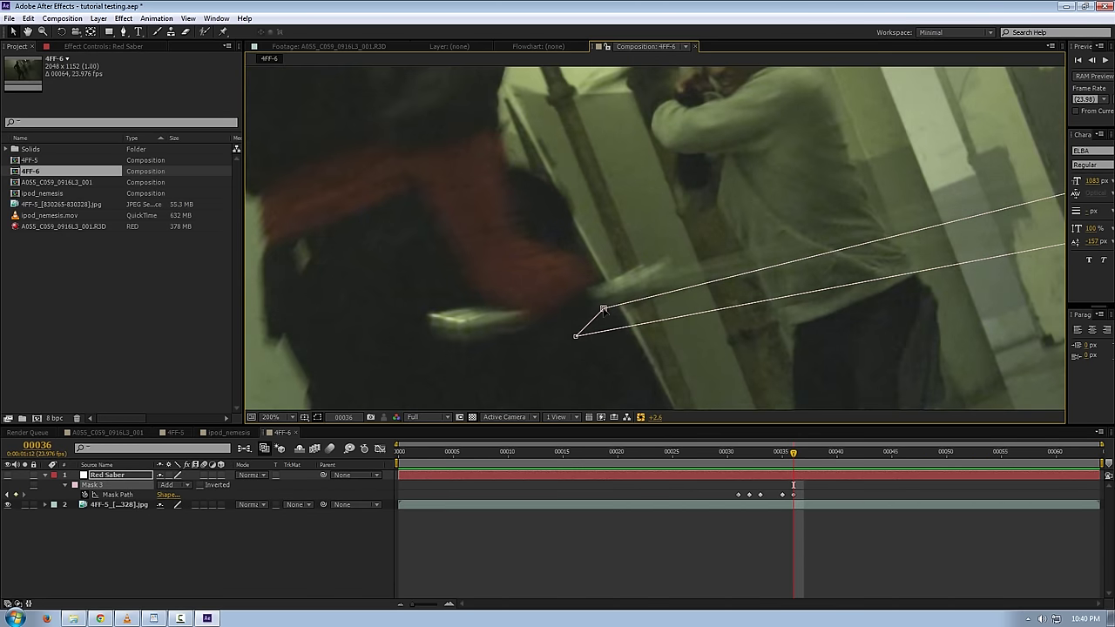
drag(602, 309, 671, 269)
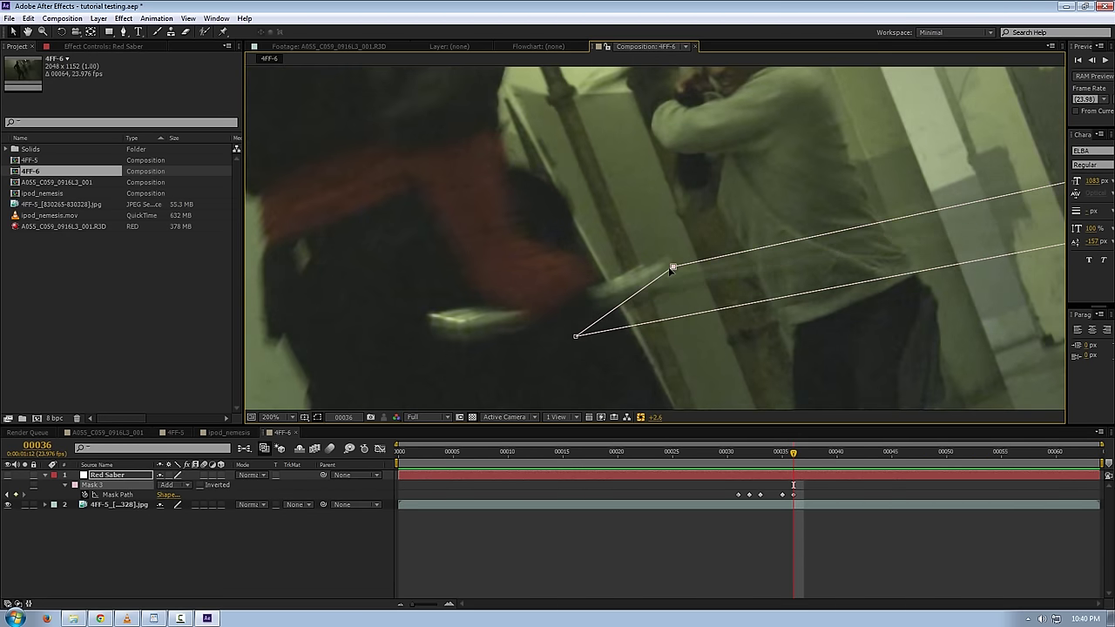
drag(575, 336, 672, 290)
scroll(807, 272, down, 1)
Compare frame 36 with its neighbour, then refine the mask's tip end and raise its lower hilt-end point slightly.
key(Page_Down)
key(Page_Up)
drag(931, 185, 931, 173)
scroll(608, 267, up, 4)
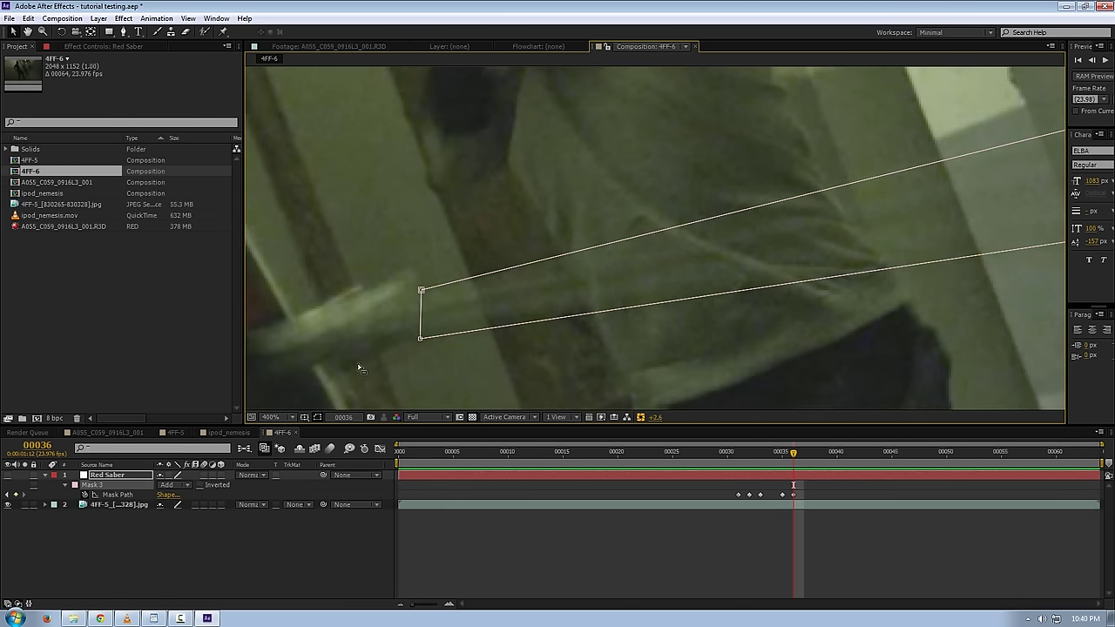
drag(420, 337, 423, 331)
scroll(564, 297, down, 4)
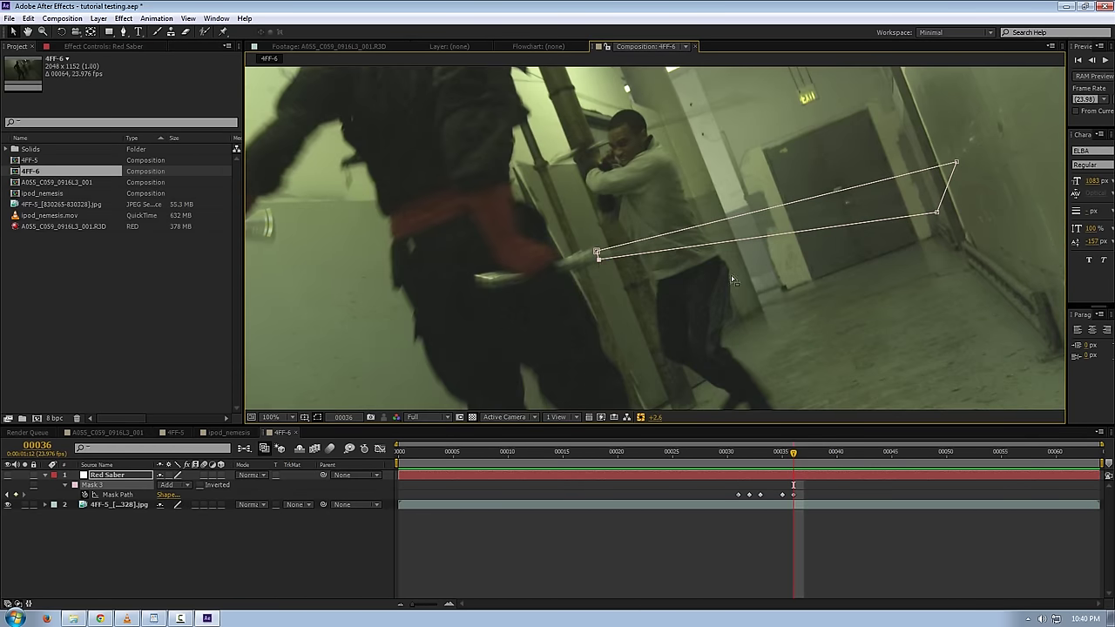
At frame 37, move the mask's tip-end points up to the blade's angle and fit its hilt-end points to the blade's base.
drag(730, 275, 610, 333)
key(Page_Down)
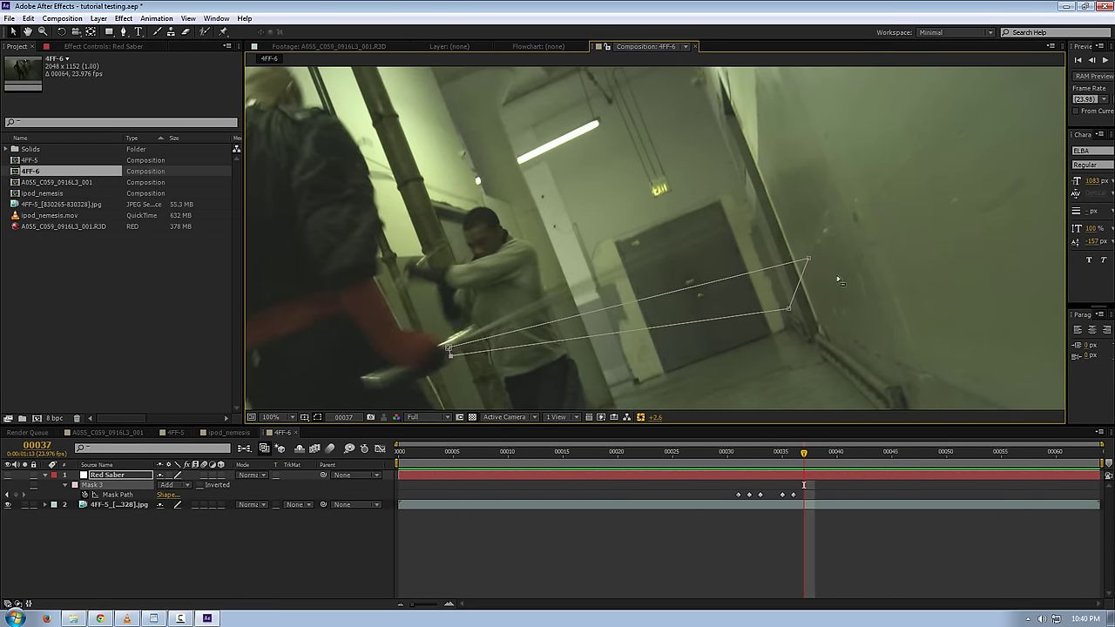
drag(803, 281, 795, 192)
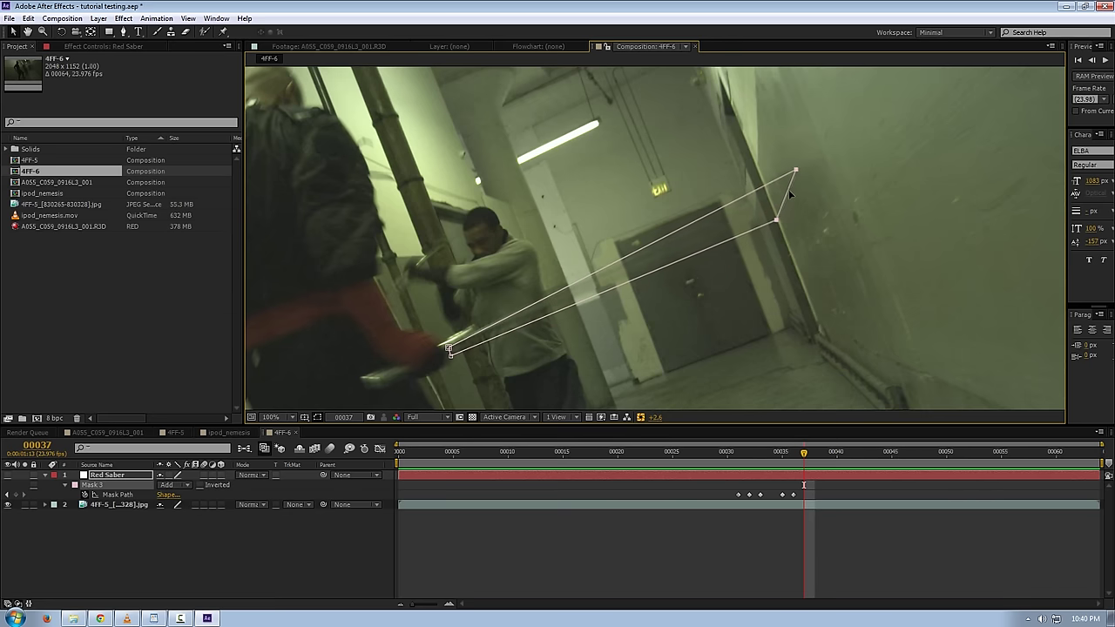
scroll(623, 276, up, 2)
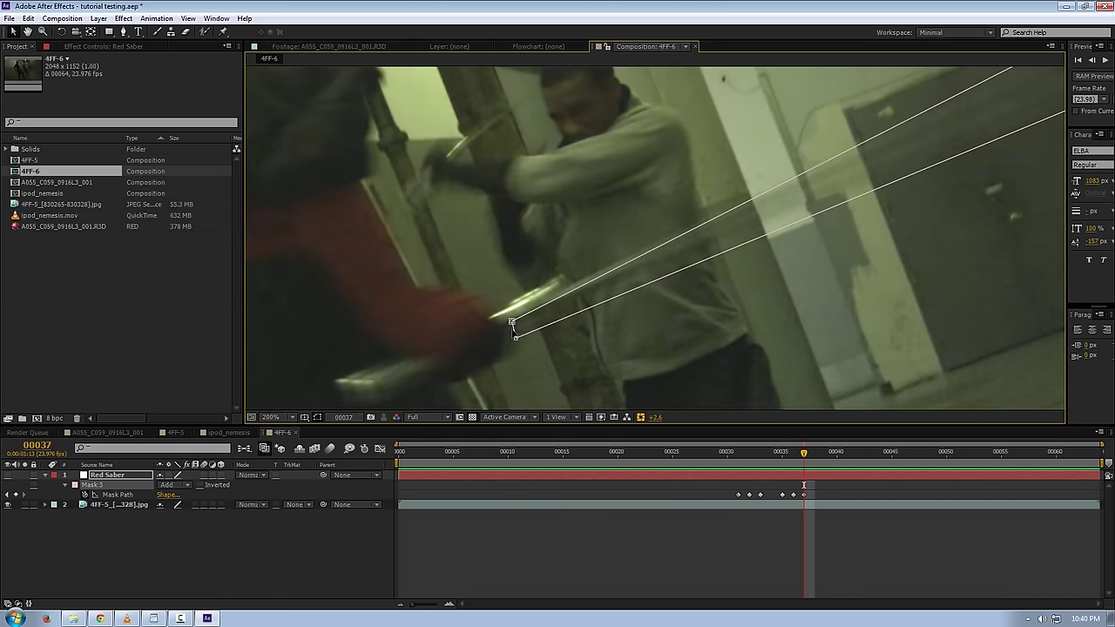
scroll(533, 309, up, 2)
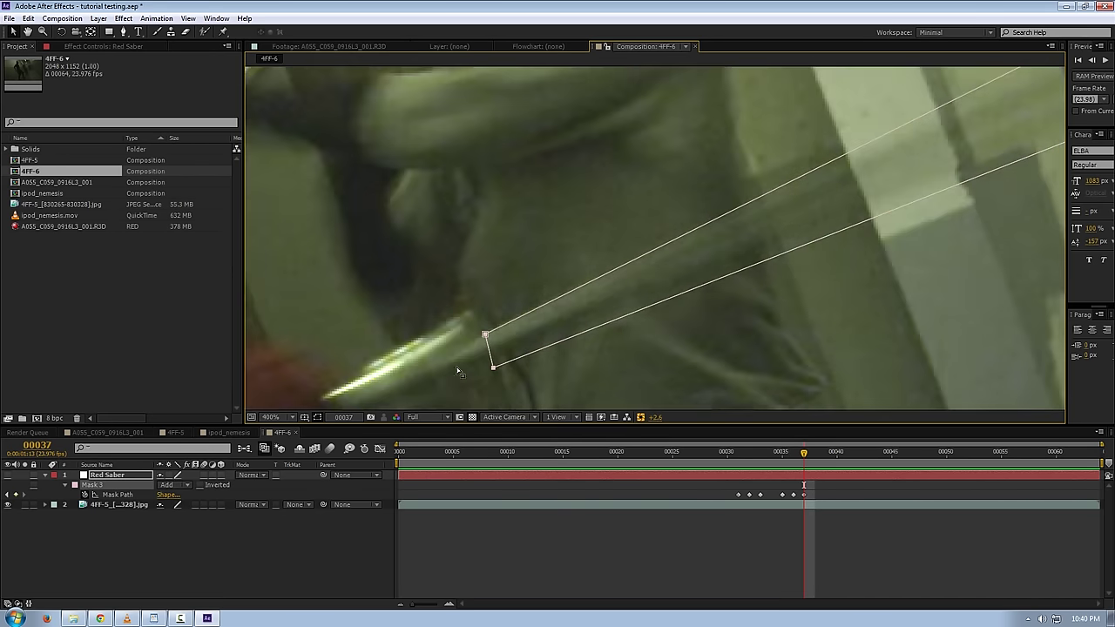
drag(493, 367, 483, 336)
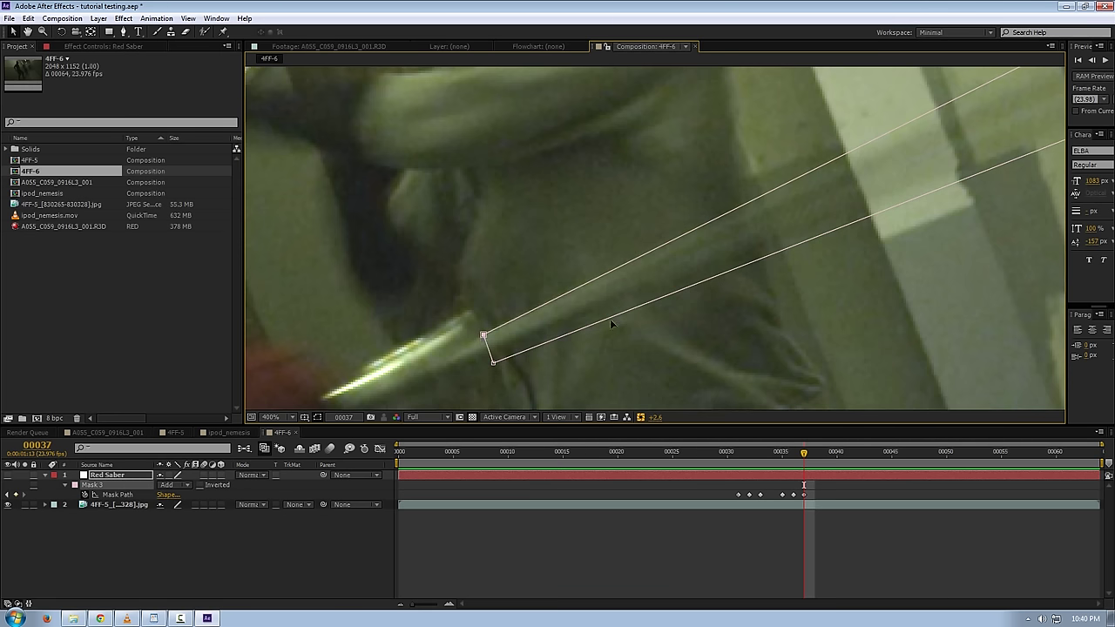
scroll(609, 319, down, 2)
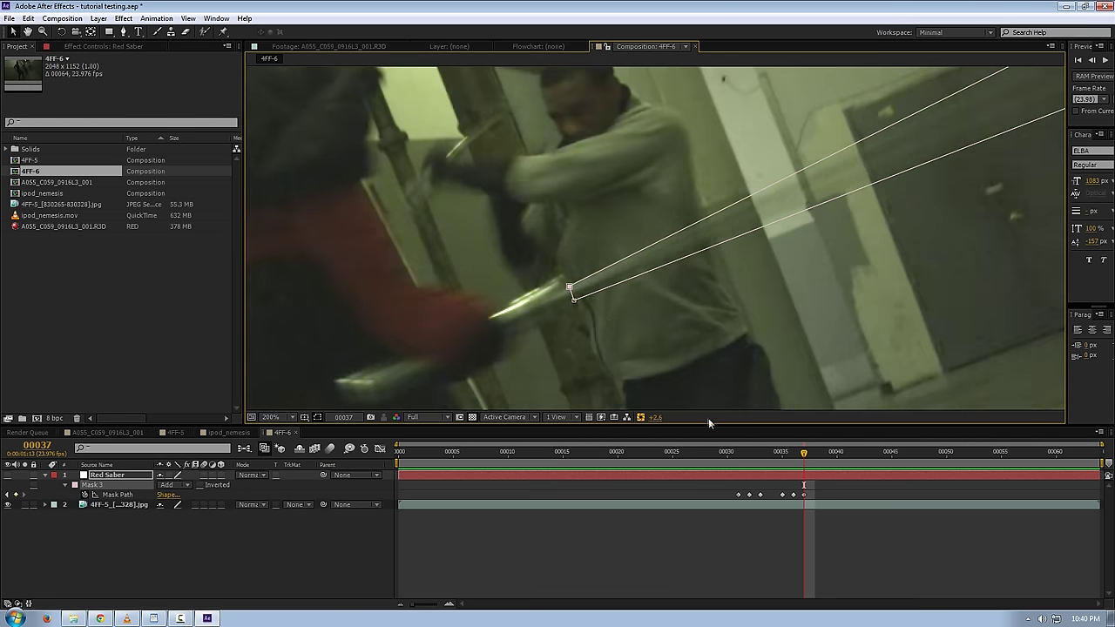
At frame 34, fit the mask's lower hilt-end point to the base of the motion-blurred blade.
click(763, 458)
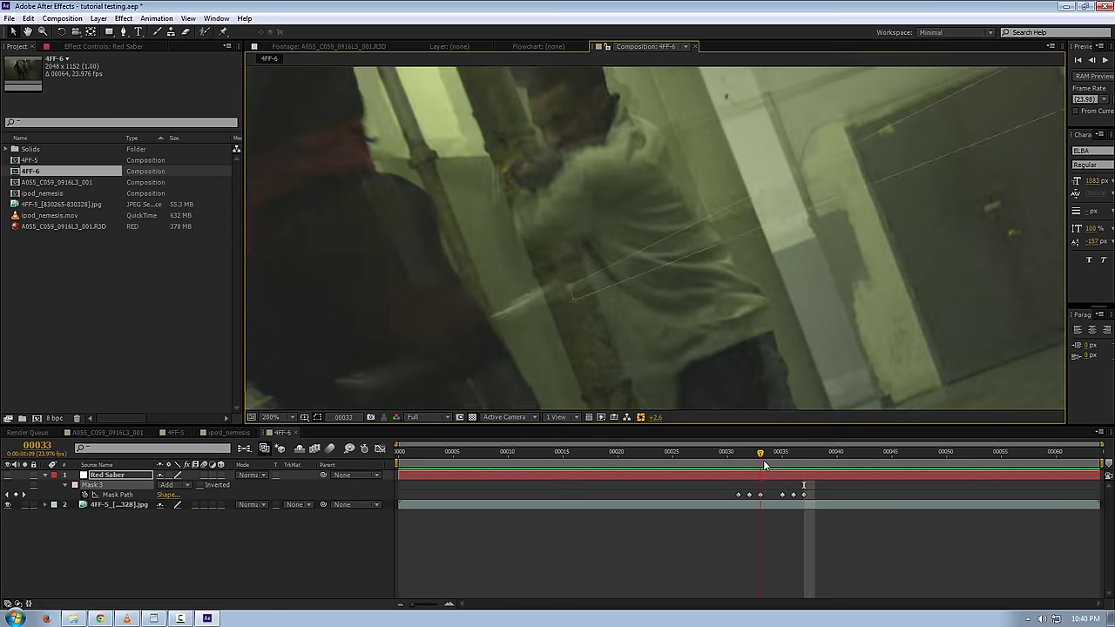
key(Page_Down)
drag(623, 371, 622, 196)
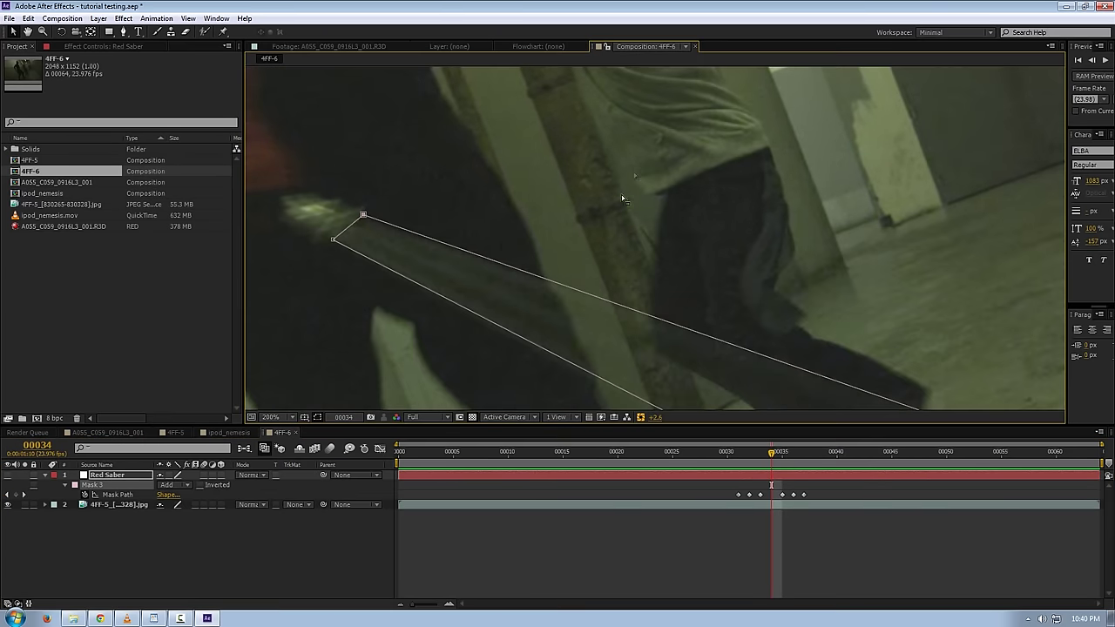
click(318, 240)
drag(363, 214, 650, 233)
Add a vertex midway along the mask's hilt-end edge with the Pen tool and straighten the edge around it.
click(123, 32)
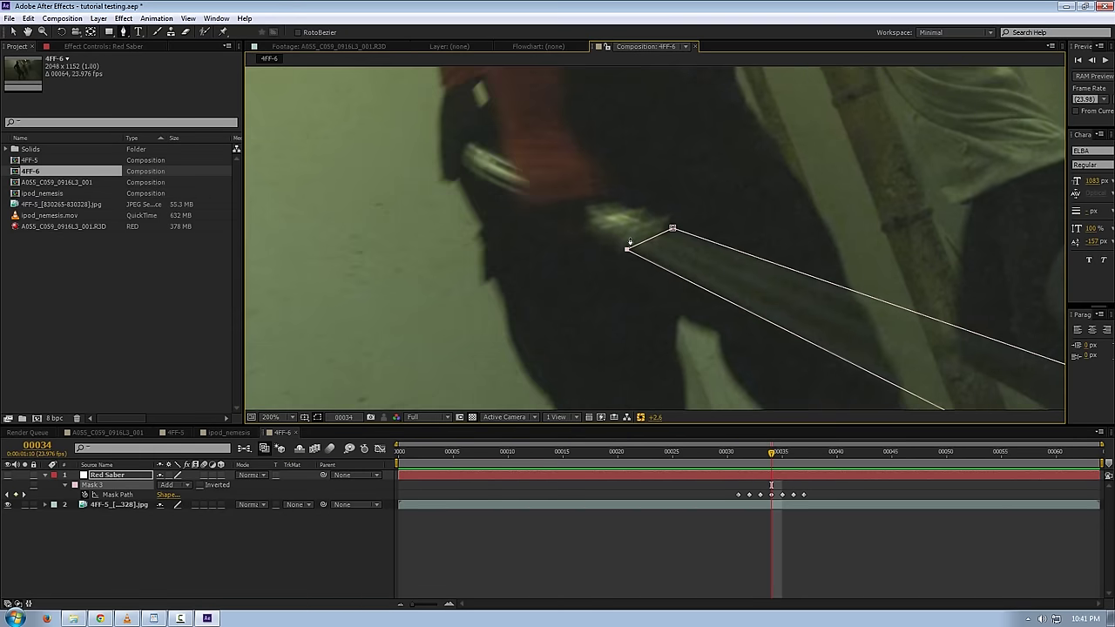
key(period)
click(641, 245)
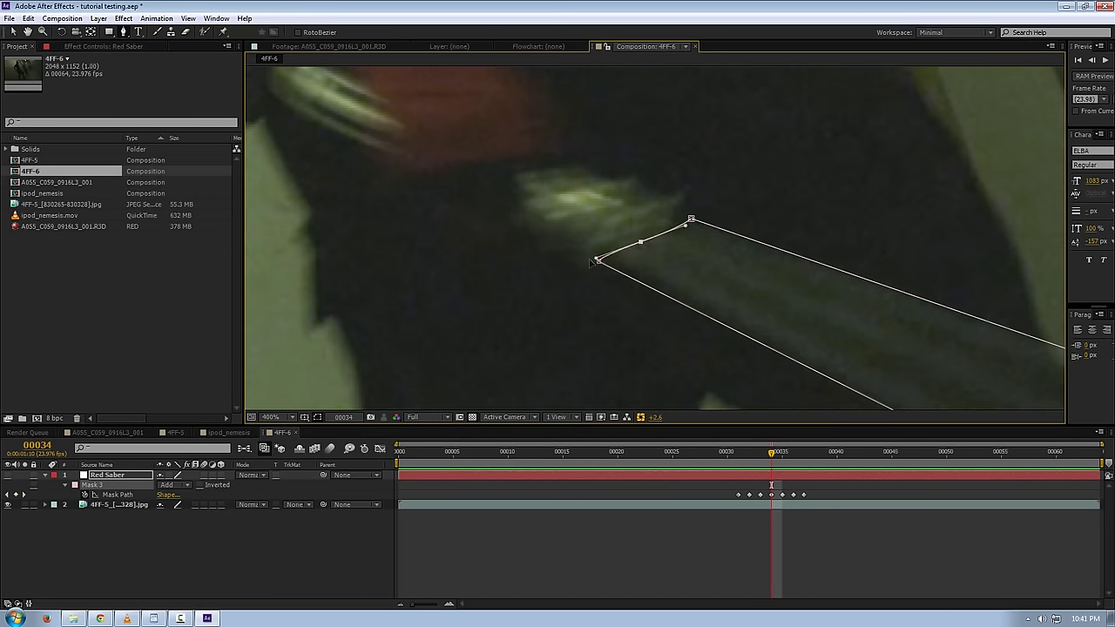
click(600, 262)
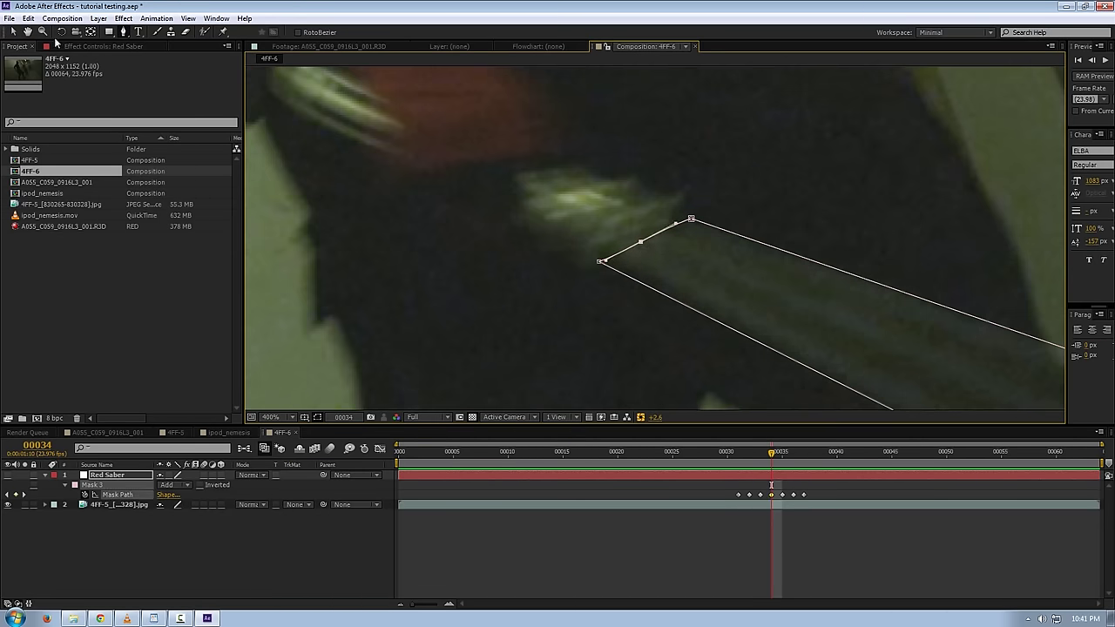
Move the new middle vertex toward the hilt and shift the two hilt-end corner points to follow the blade's base.
click(11, 31)
drag(641, 245, 675, 213)
drag(691, 218, 674, 205)
drag(600, 261, 593, 256)
scroll(642, 243, down, 1)
At frame 34, add a vertex midway along the mask's tip-end edge.
drag(724, 320, 545, 253)
drag(702, 334, 340, 183)
key(g)
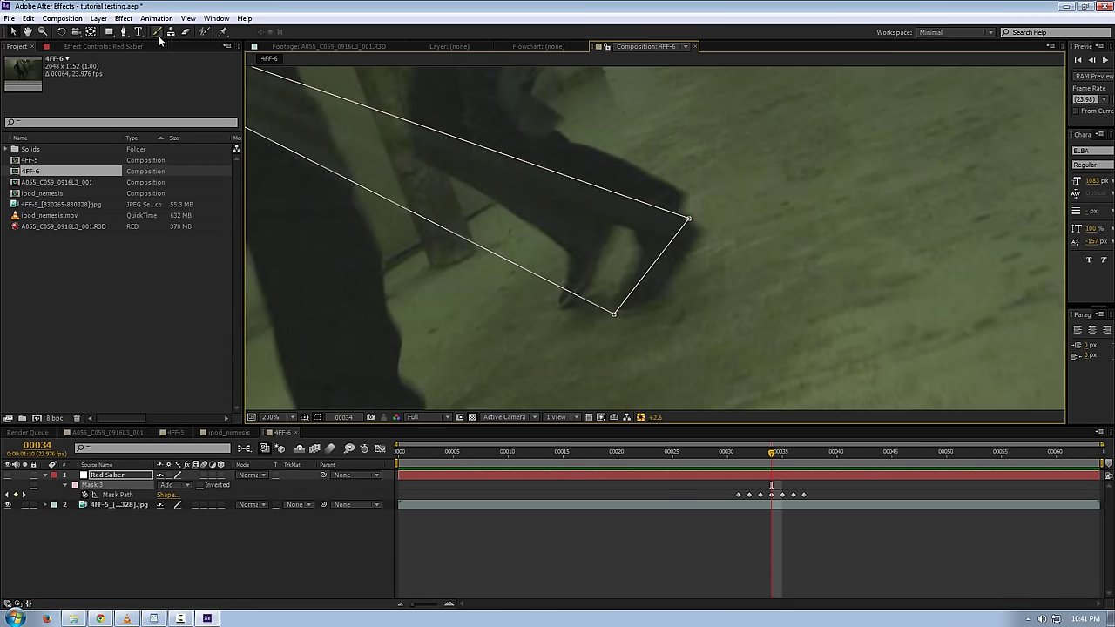
click(652, 264)
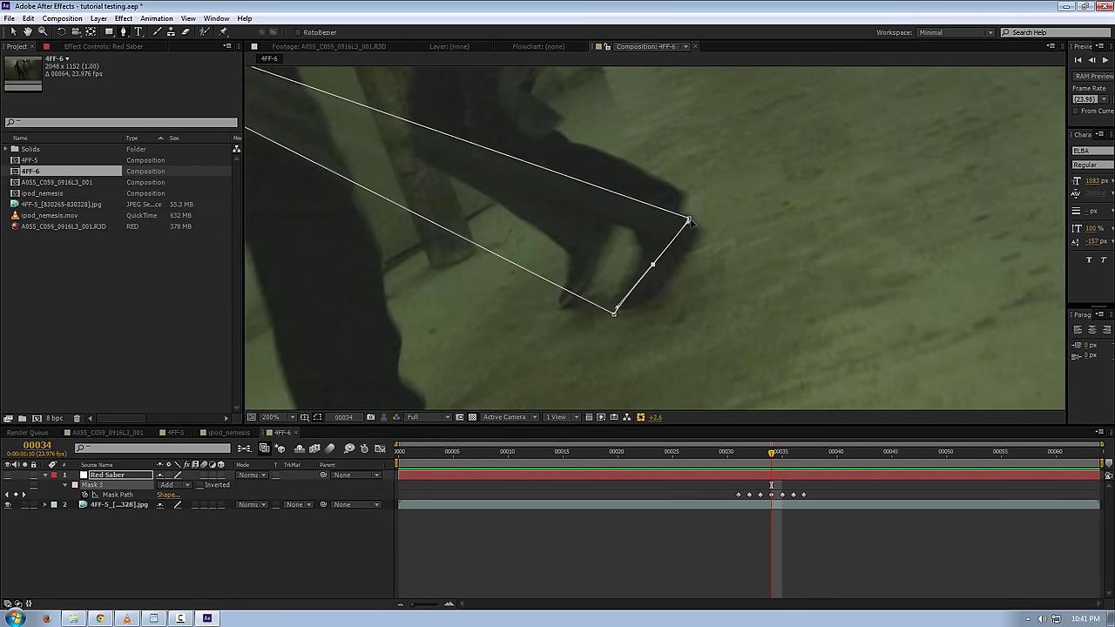
click(13, 32)
At frame 34, pull the mask's new tip-end vertex outward and curve the edge around the end of the blade's blur.
drag(653, 264, 685, 278)
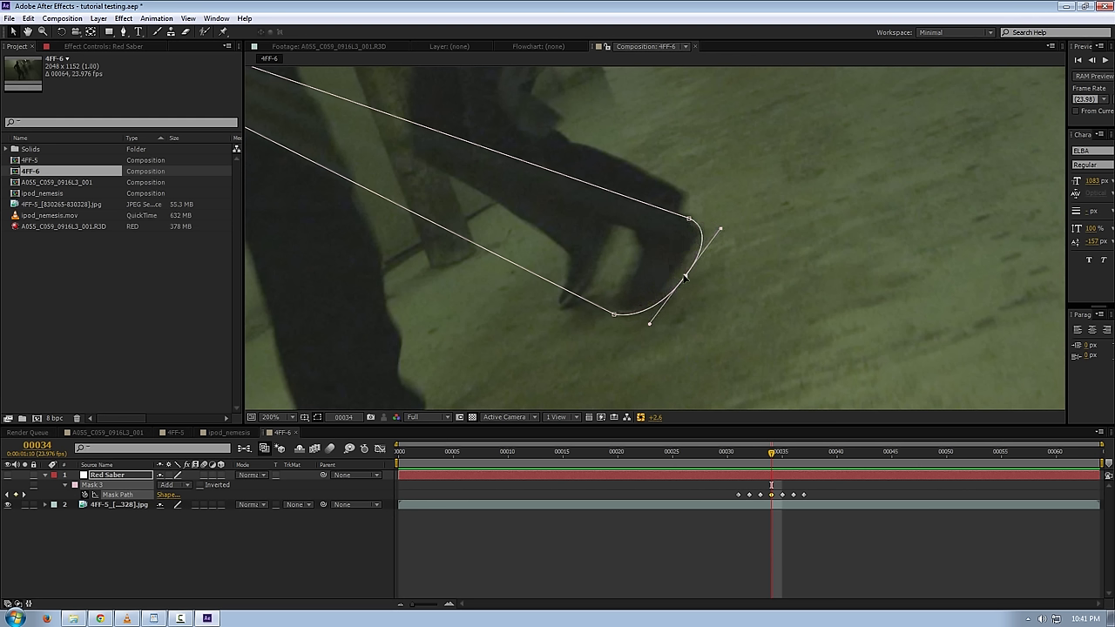
drag(686, 277, 671, 271)
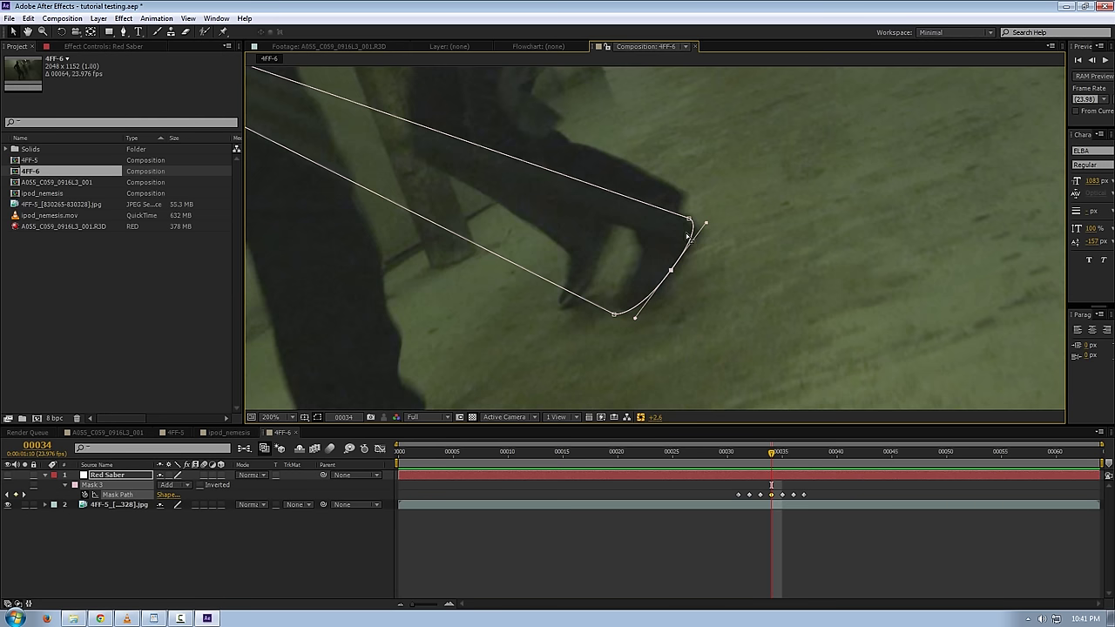
scroll(654, 238, up, 1)
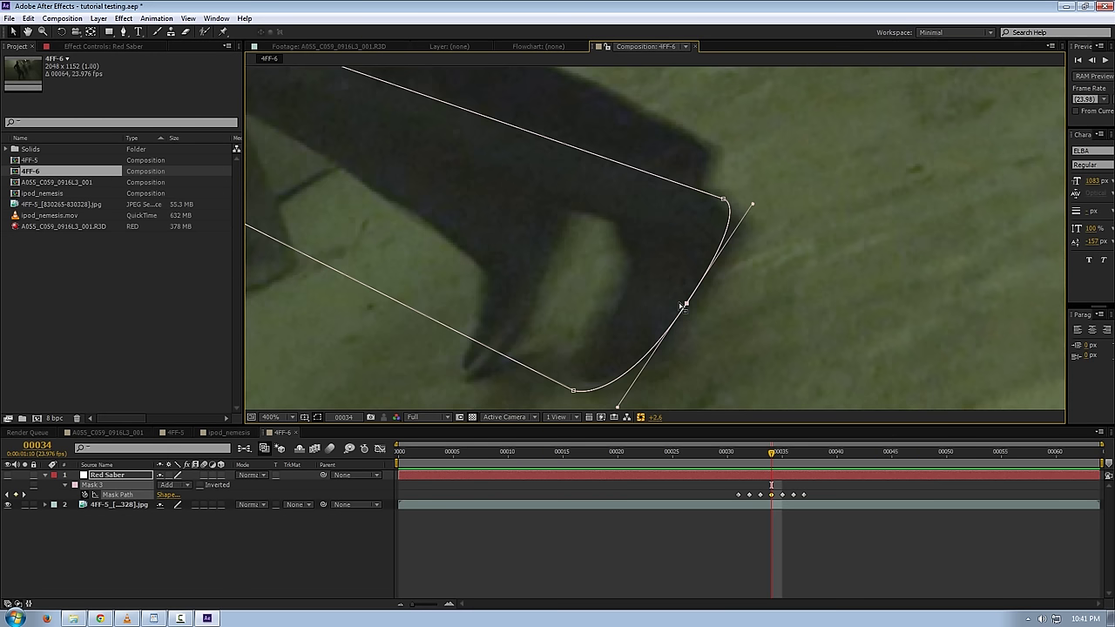
scroll(597, 209, down, 2)
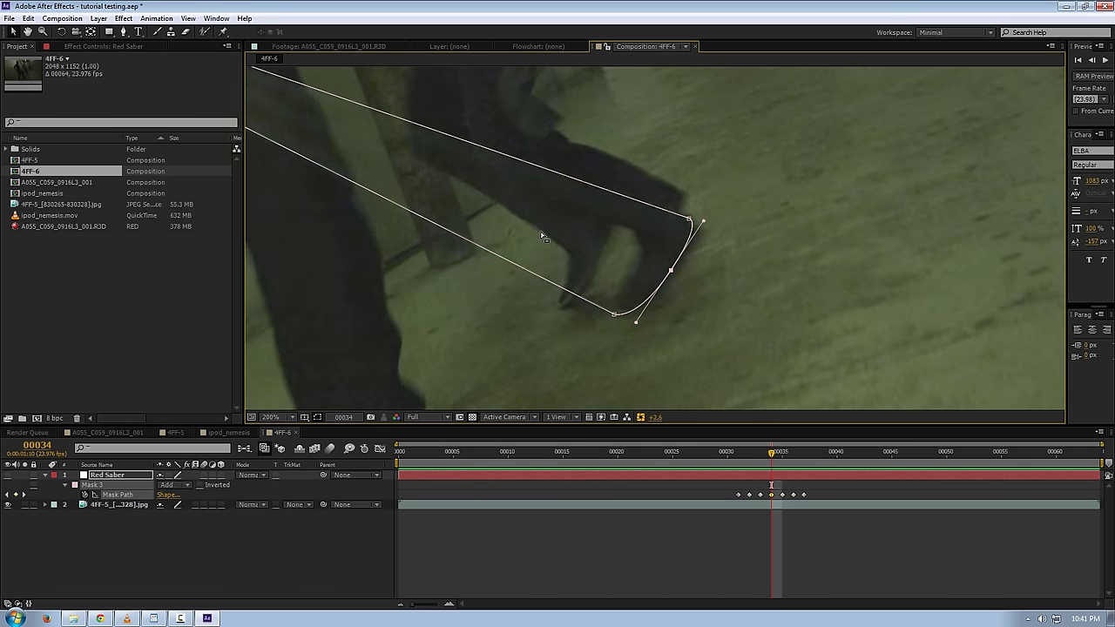
At frame 37, nudge the tip edge's middle vertex outward and adjust its direction handles to round the mask's tip.
key(Page_Down)
drag(644, 176, 633, 274)
scroll(633, 274, up, 1)
key(Page_Down)
key(Page_Down)
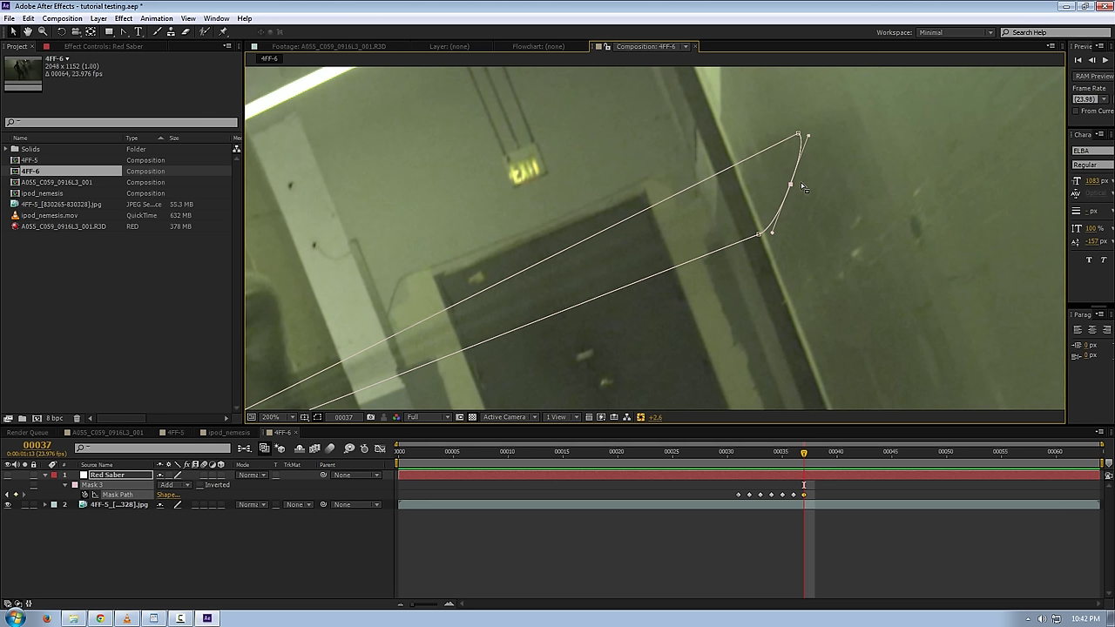
drag(791, 184, 796, 184)
drag(805, 188, 818, 243)
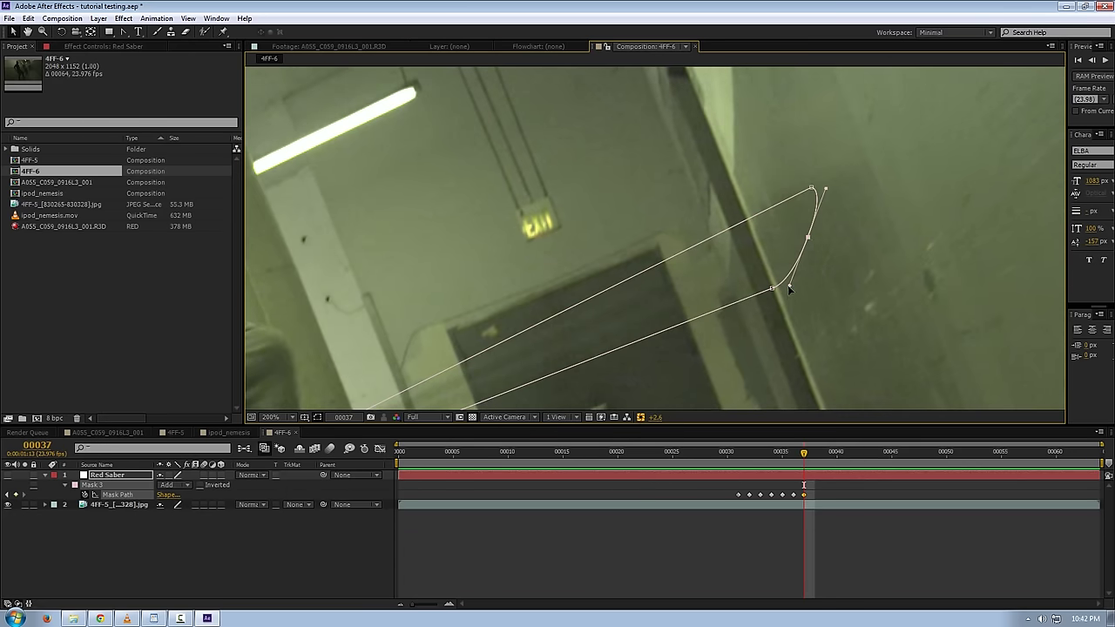
drag(789, 291, 785, 290)
drag(792, 254, 791, 278)
At frame 36, adjust the direction handles of the tip's middle vertex to round the mask's tip-end edge.
scroll(729, 249, down, 1)
key(Page_Up)
key(Page_Up)
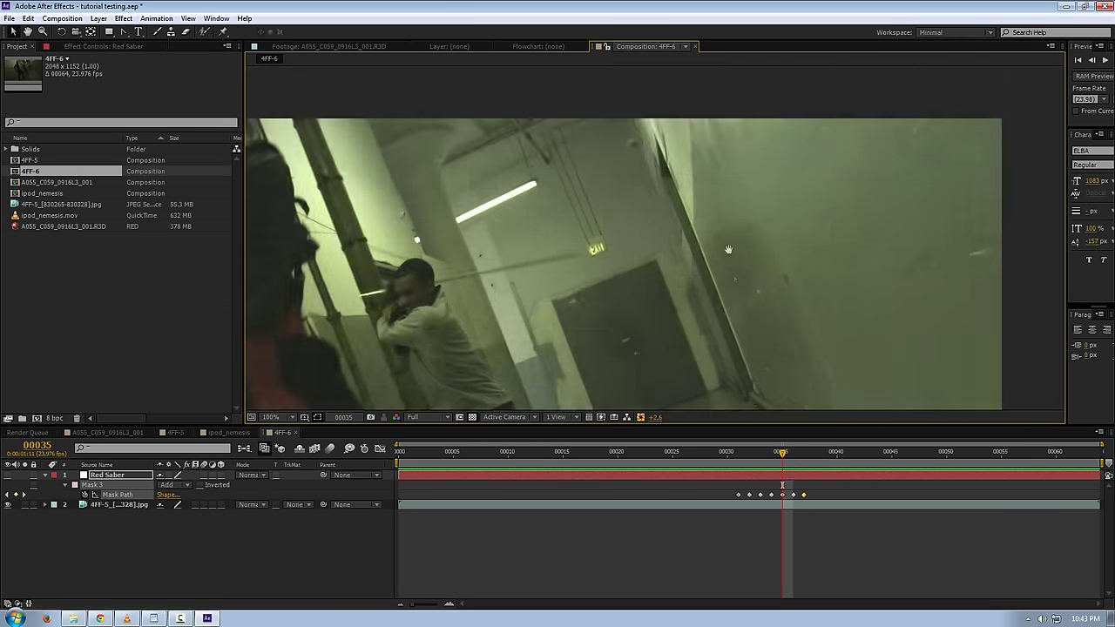
drag(729, 249, 756, 189)
key(Page_Down)
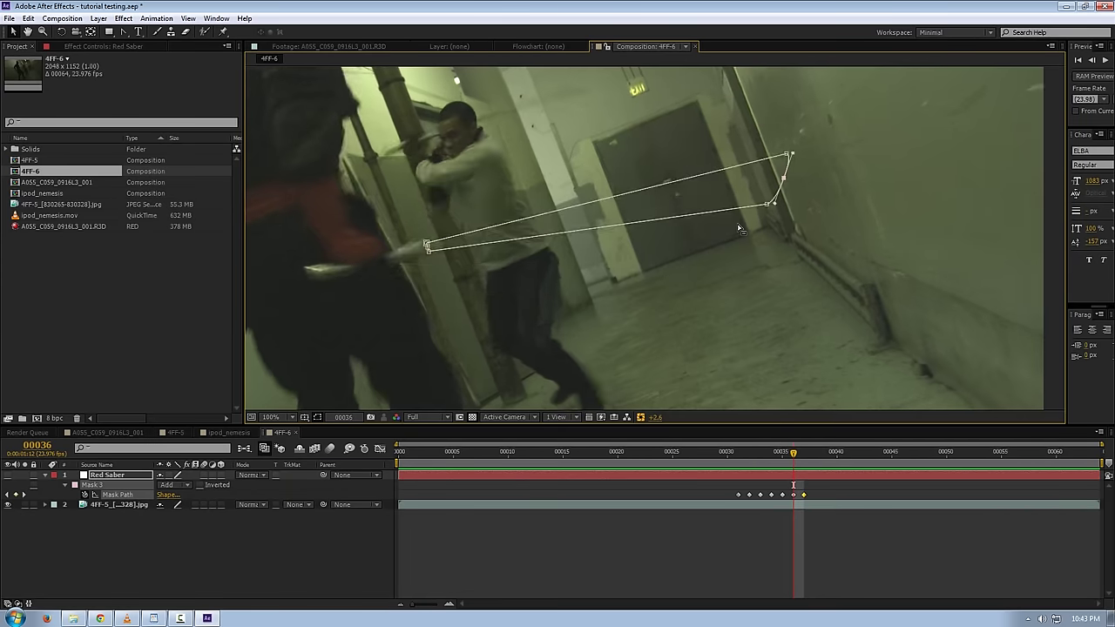
key(Page_Down)
key(Page_Up)
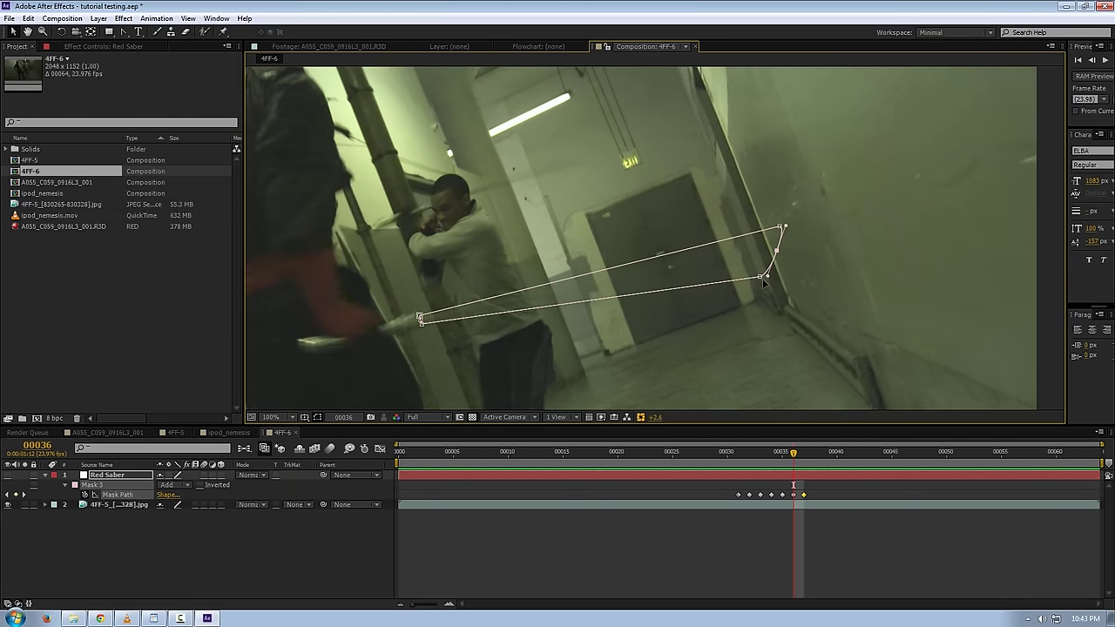
scroll(751, 264, up, 1)
drag(815, 317, 814, 323)
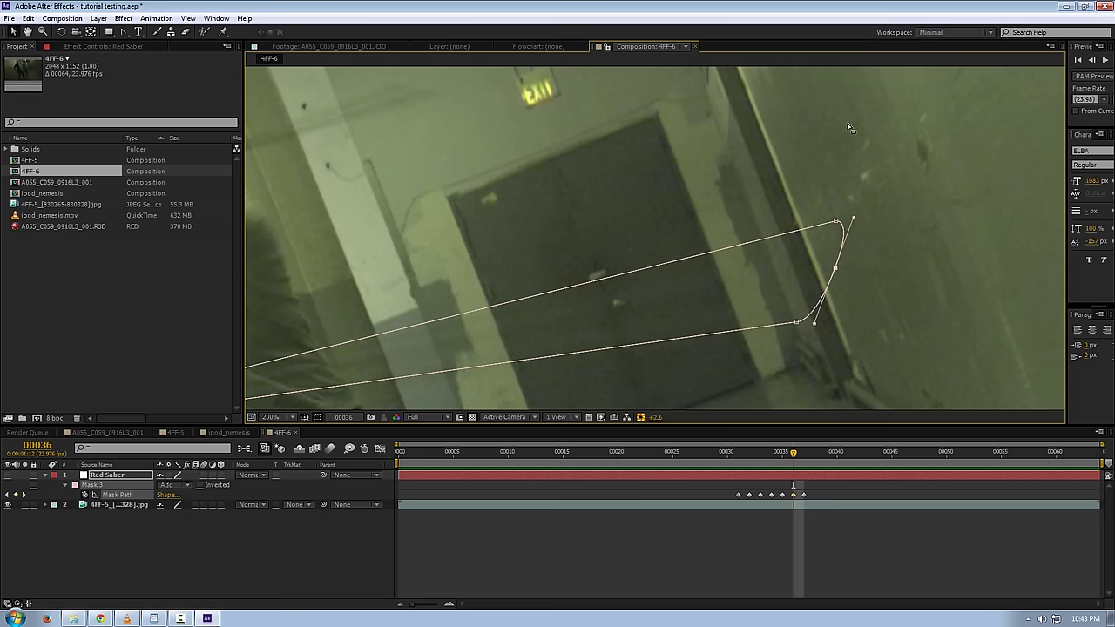
Step through frames 34 to 38 and check the mask's rounded tip against the blurred blade.
key(Page_Down)
key(Page_Down)
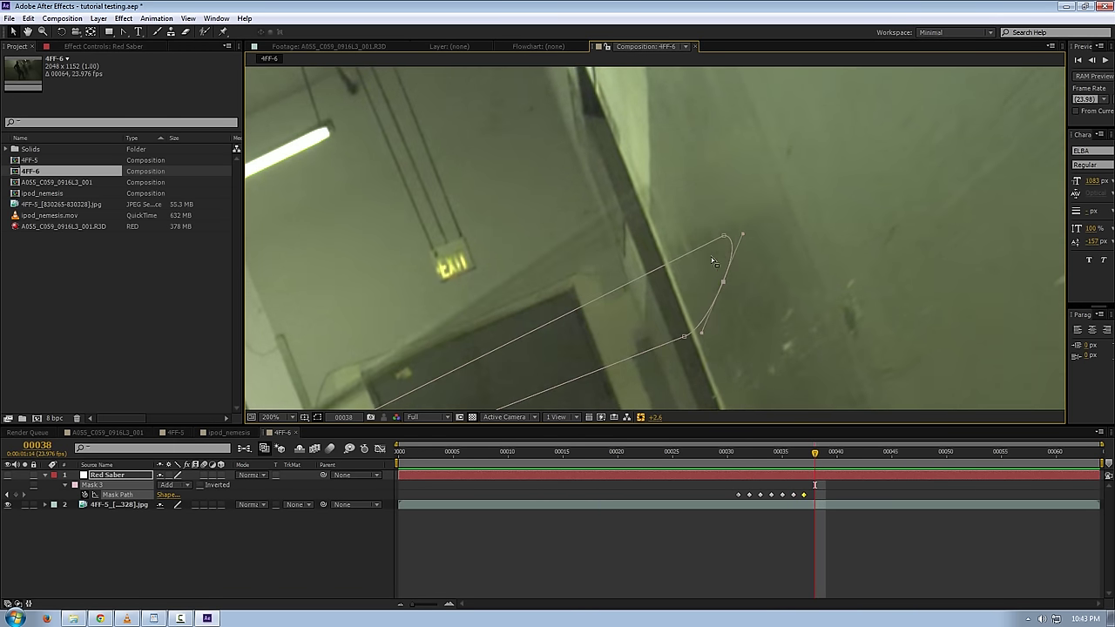
key(Page_Down)
drag(706, 223, 761, 207)
key(Page_Up)
key(Page_Up)
key(Page_Down)
key(Page_Down)
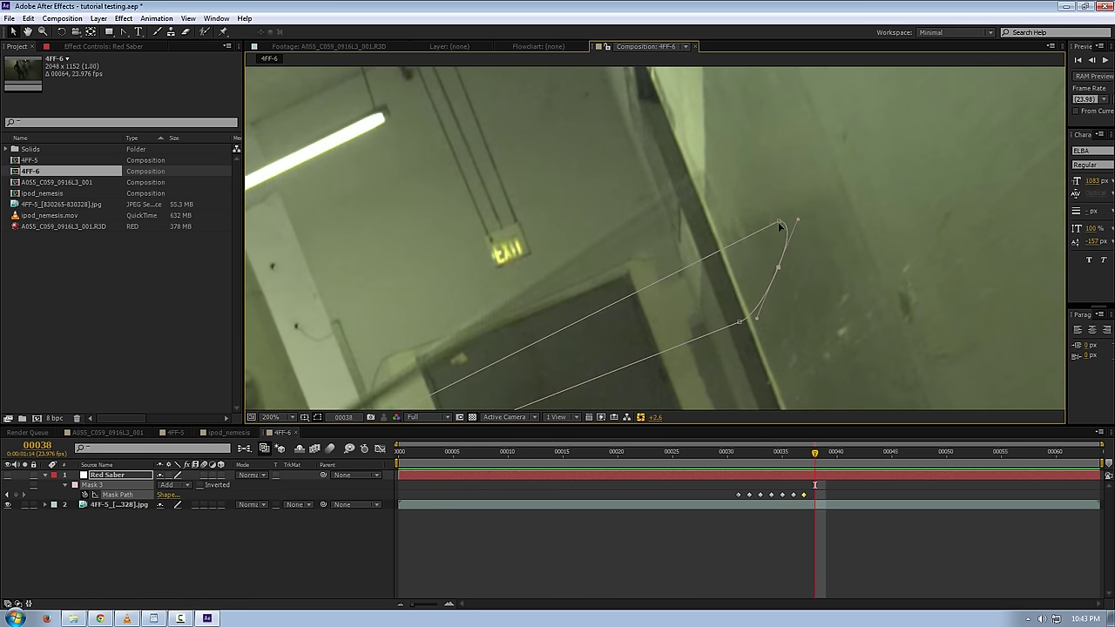
key(Page_Up)
key(Page_Up)
key(Page_Up)
key(Page_Up)
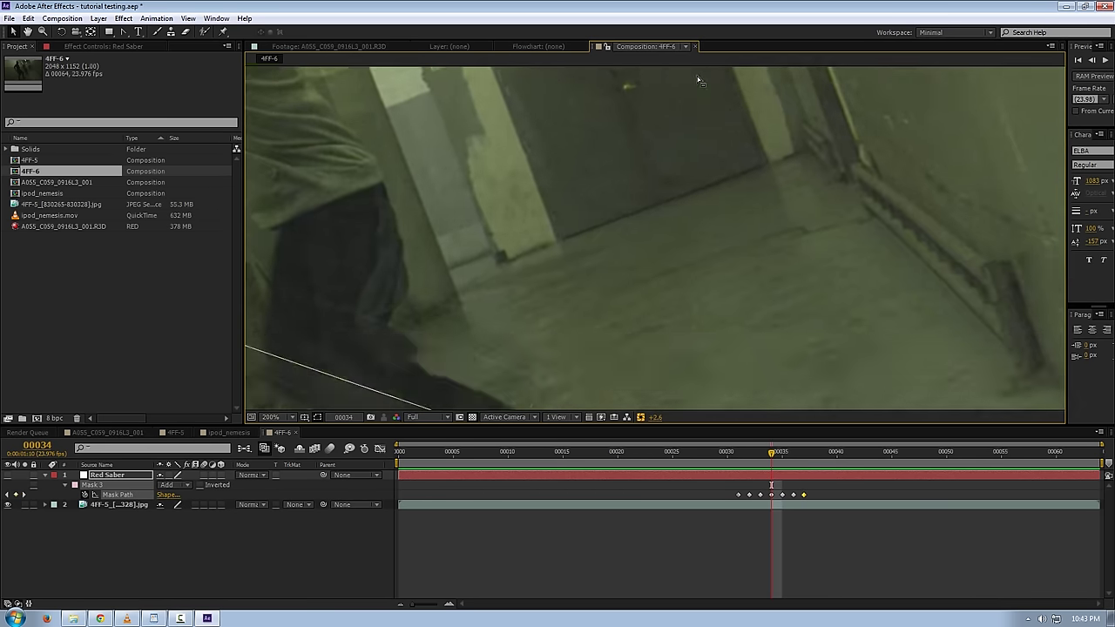
drag(548, 375, 692, 165)
drag(666, 293, 668, 288)
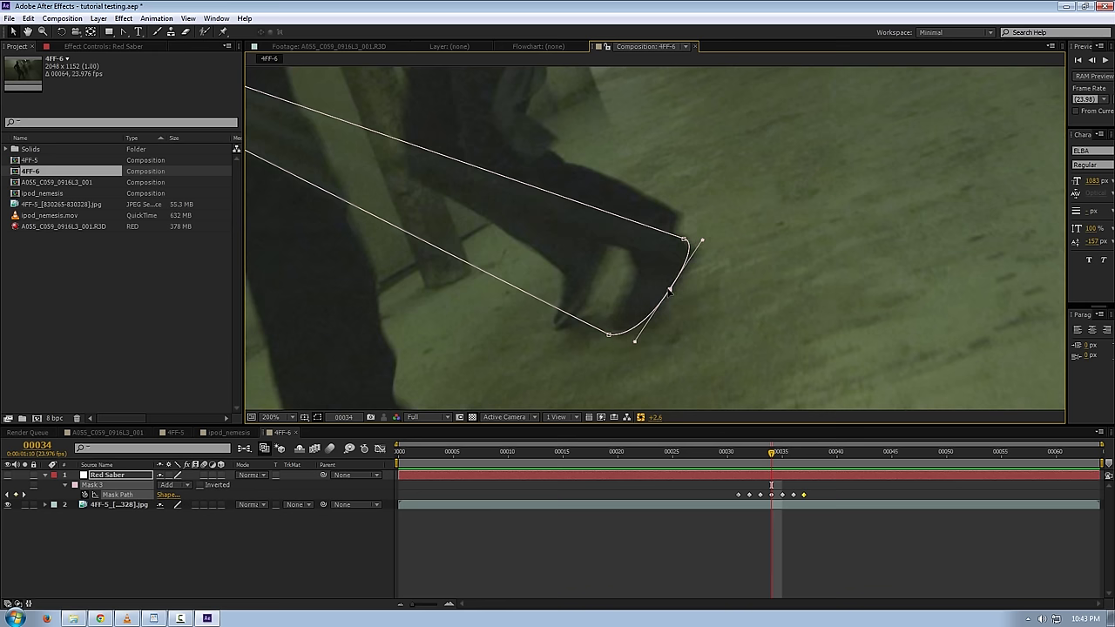
At frame 31, curve the mask's tip-end edge around its middle vertex and move that vertex slightly outward.
key(Page_Up)
key(Page_Up)
key(Page_Up)
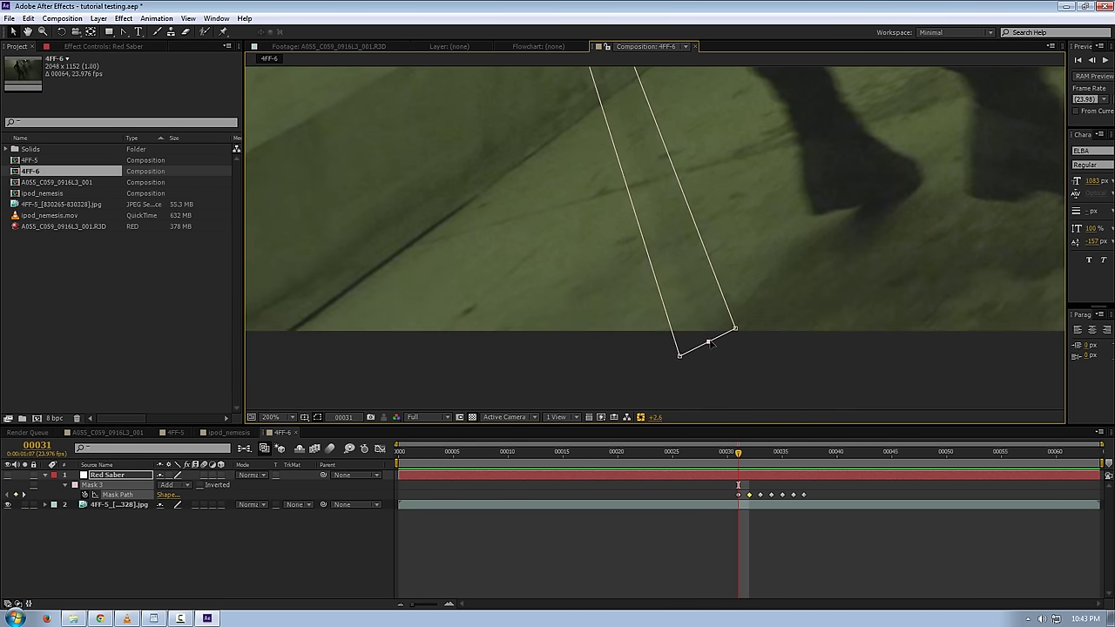
key(g)
key(v)
drag(710, 345, 716, 351)
drag(688, 289, 728, 408)
scroll(654, 287, down, 1)
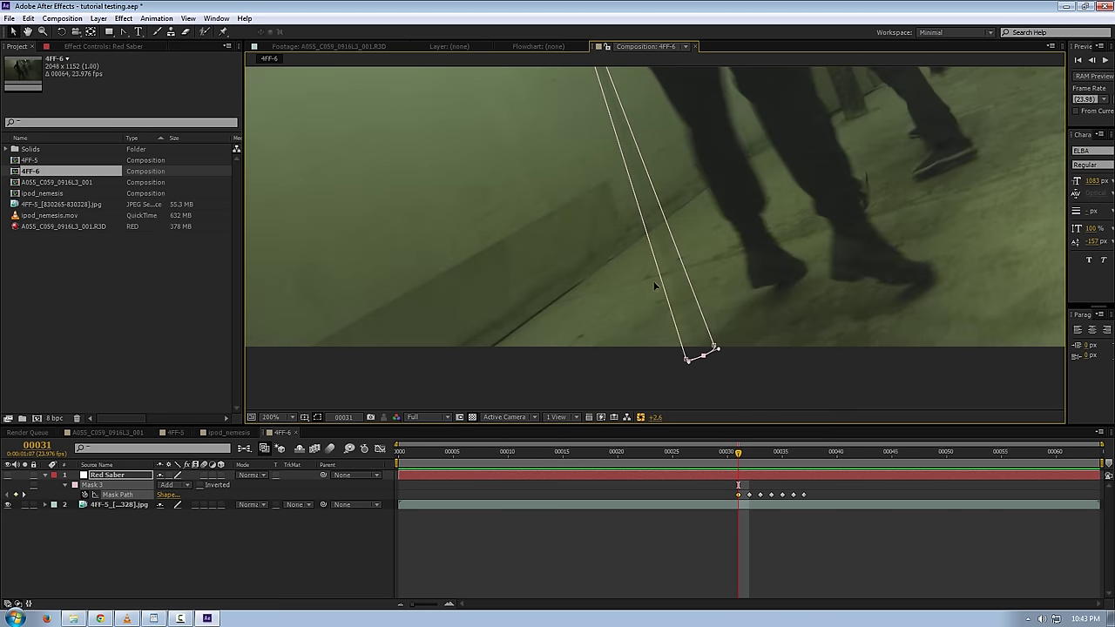
Make the Red Saber layer visible over the footage and select it.
drag(593, 185, 600, 231)
drag(600, 231, 604, 261)
click(103, 477)
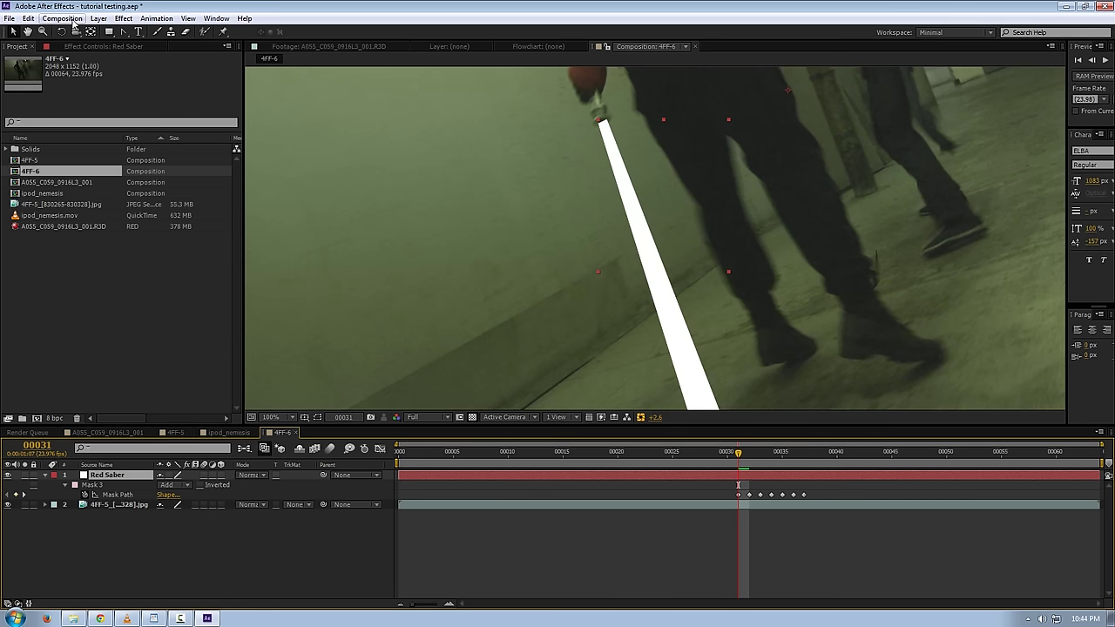
Create a black solid named BG] and place it directly beneath the Red Saber layer.
key(ctrl+y)
click(121, 198)
drag(114, 169, 115, 197)
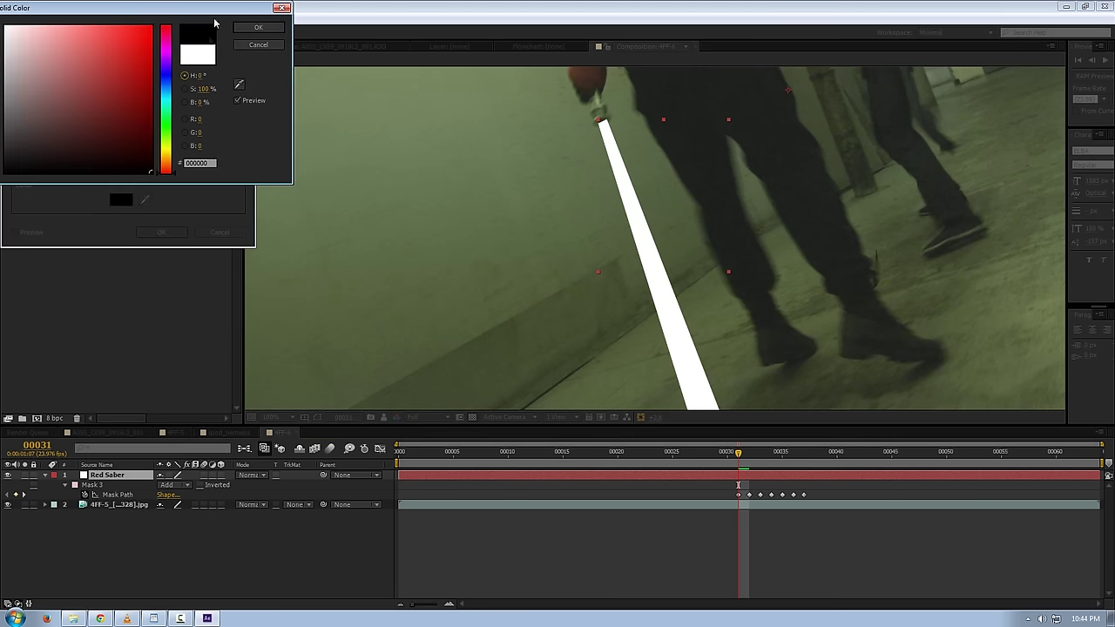
click(246, 29)
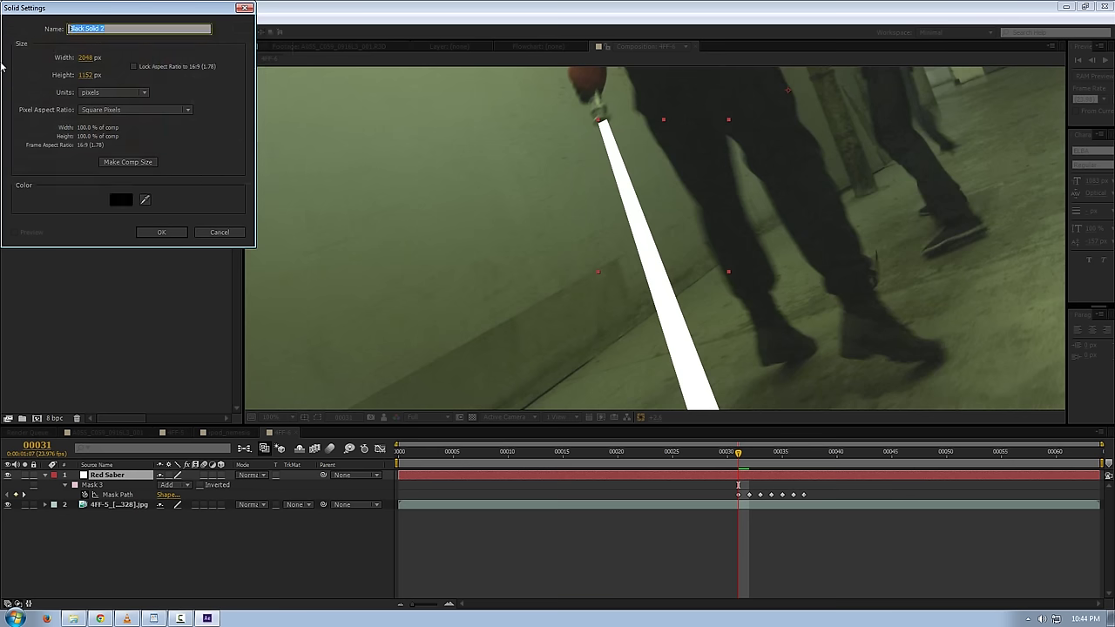
text(BG)
key(Return)
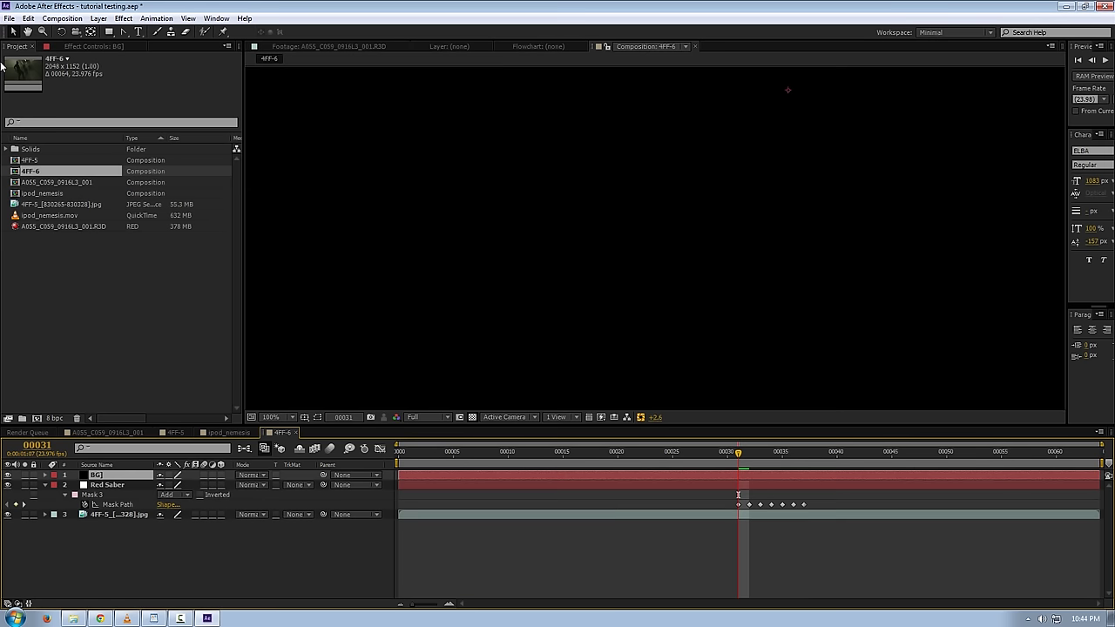
drag(101, 474, 118, 497)
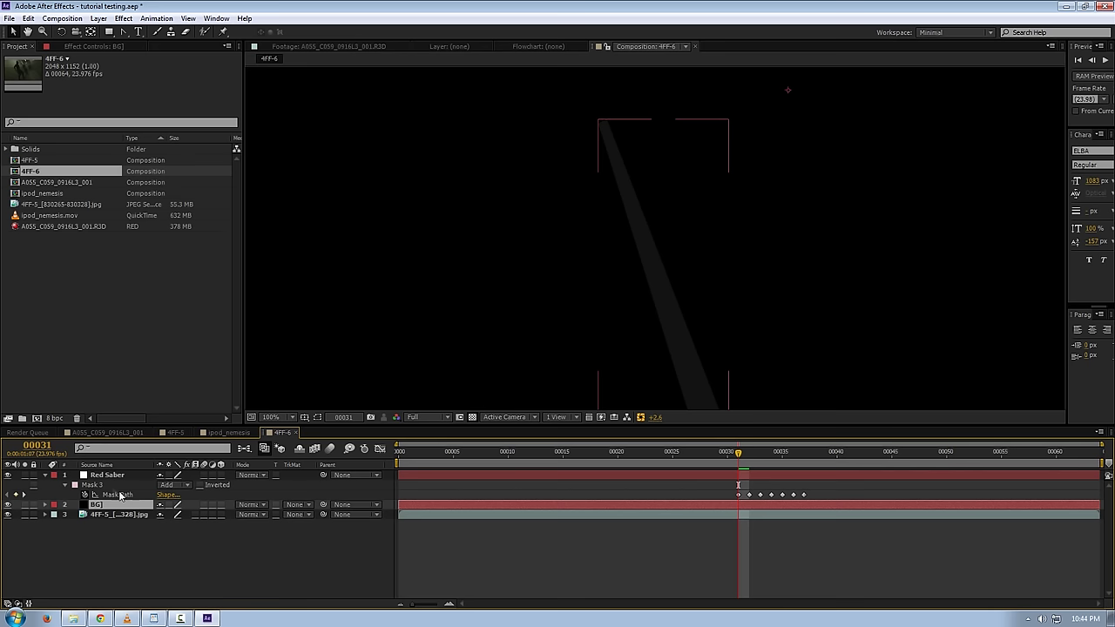
click(45, 476)
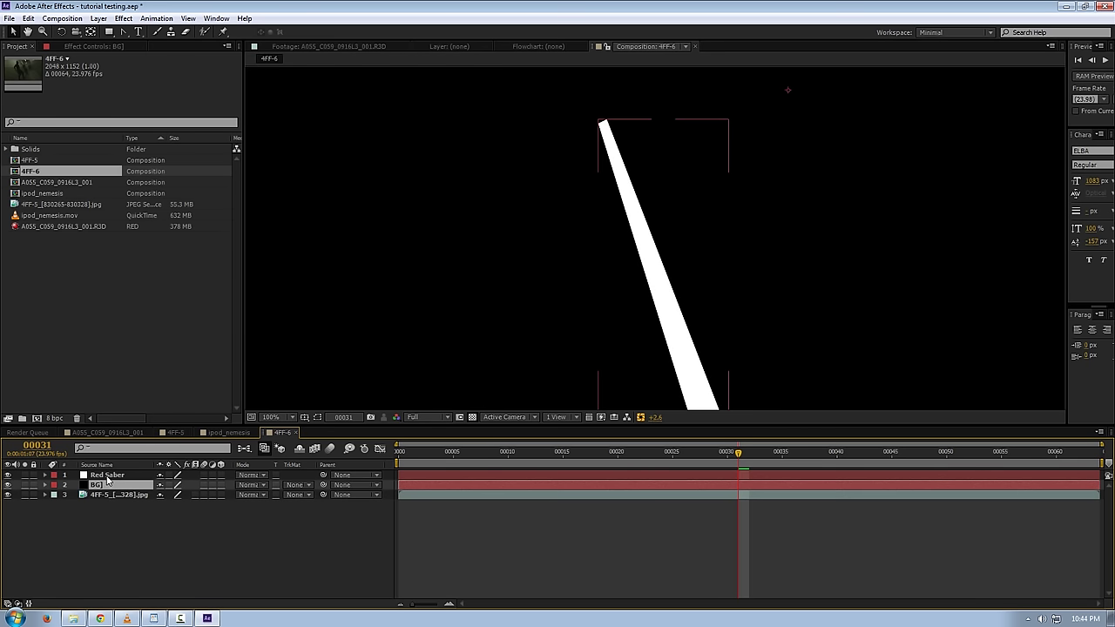
Pre-compose the Red Saber and BG] layers as Red Core, moving all attributes into the new composition.
shift+click(107, 476)
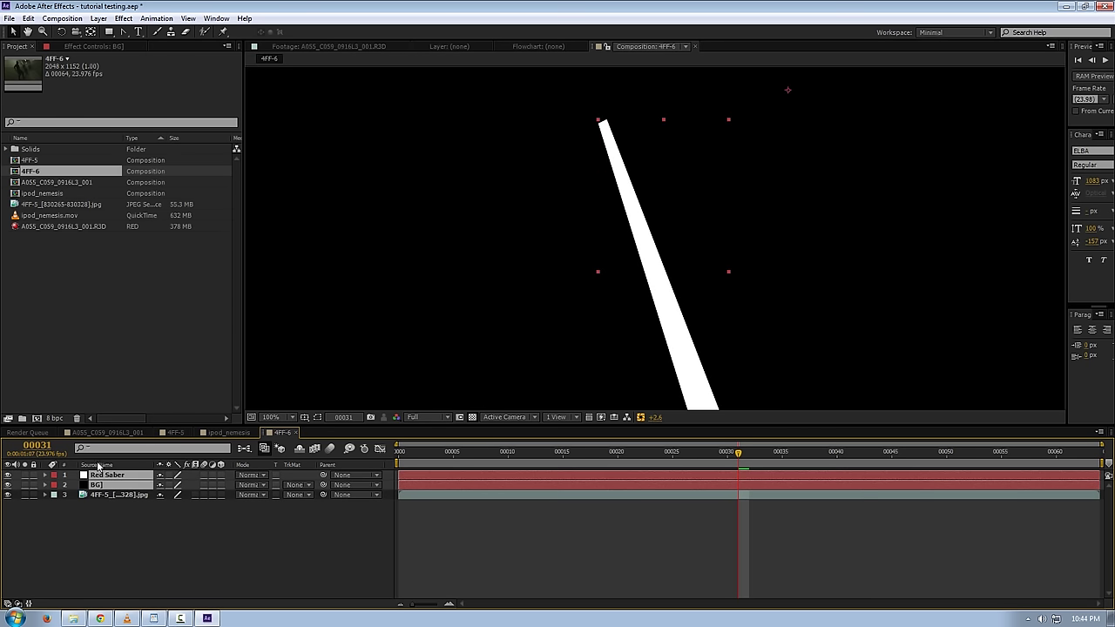
key(ctrl+shift+c)
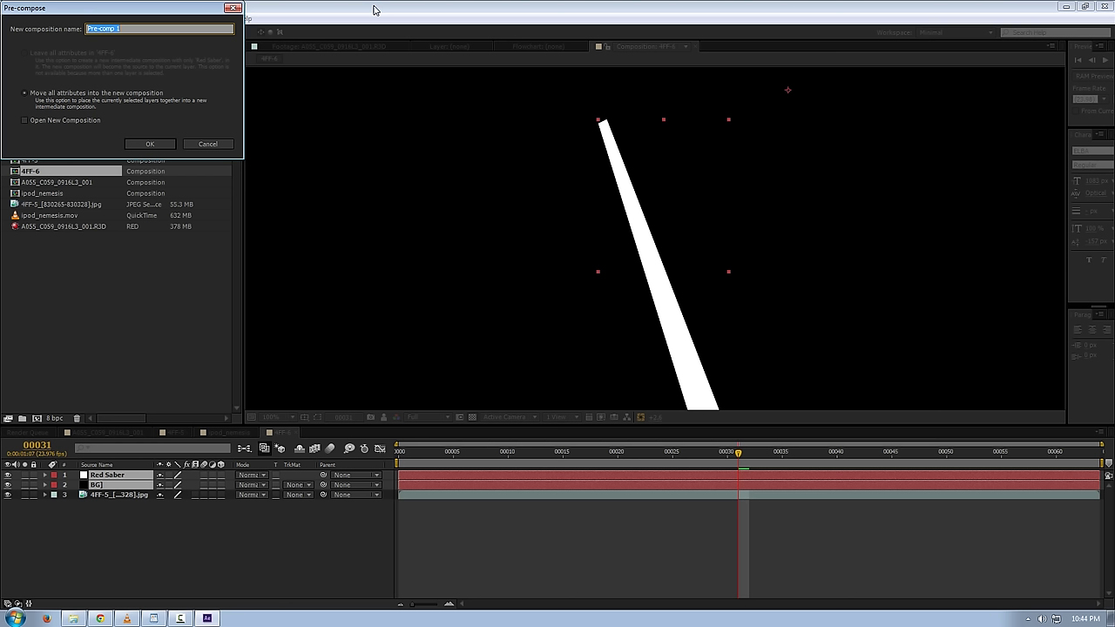
text(Red Core)
key(Return)
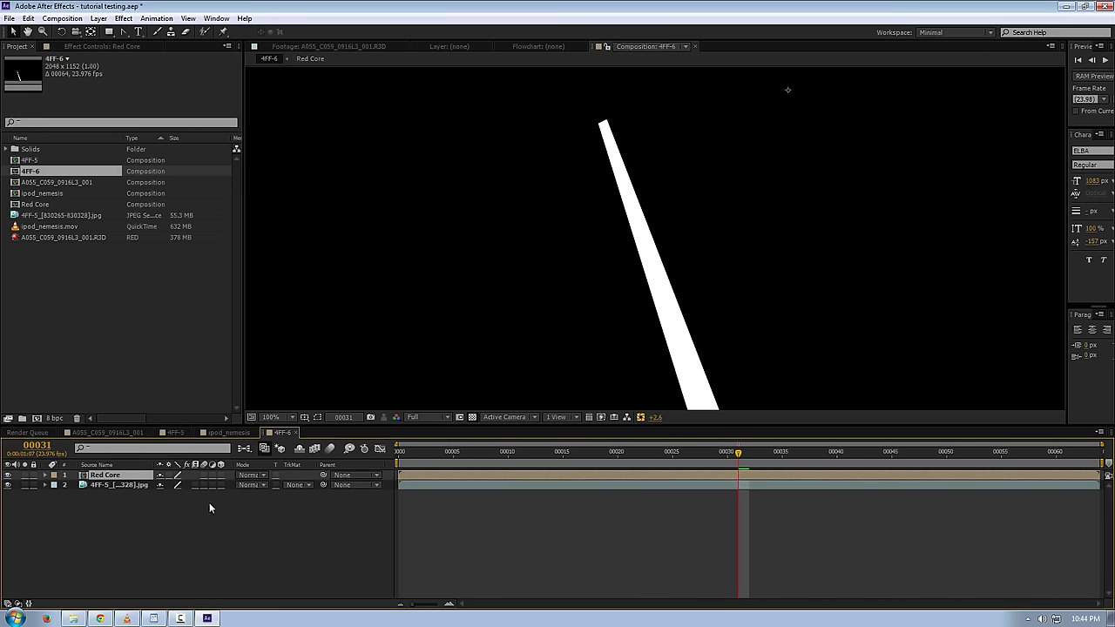
drag(362, 242, 412, 204)
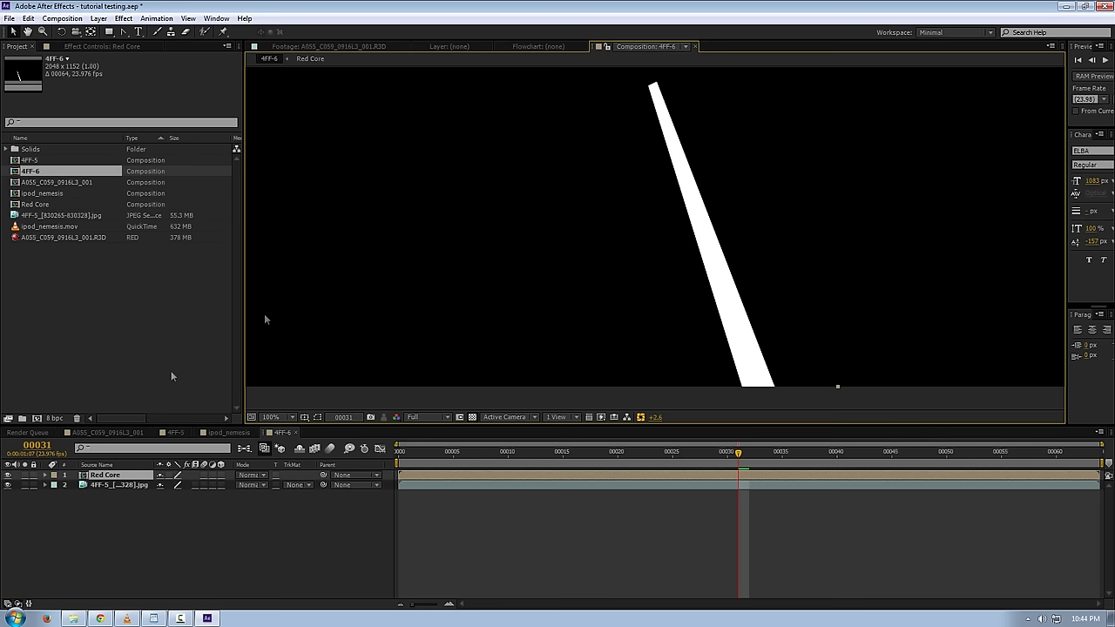
Open the Red Core composition and add an adjustment layer above the Red Saber and BG] layers.
double_click(116, 477)
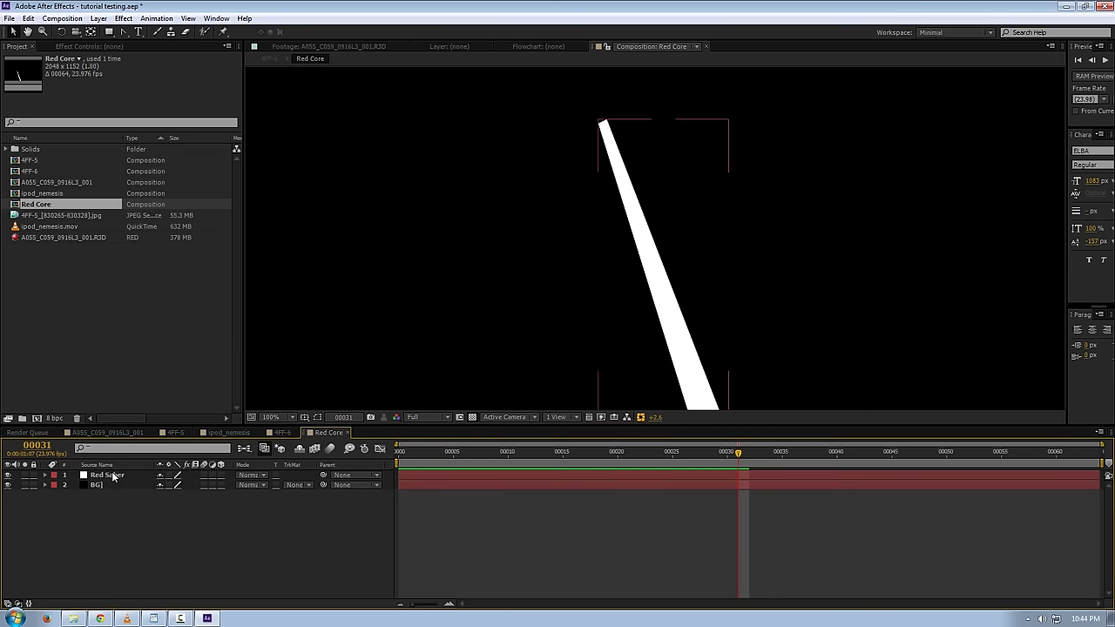
scroll(471, 322, down, 1)
drag(454, 336, 446, 333)
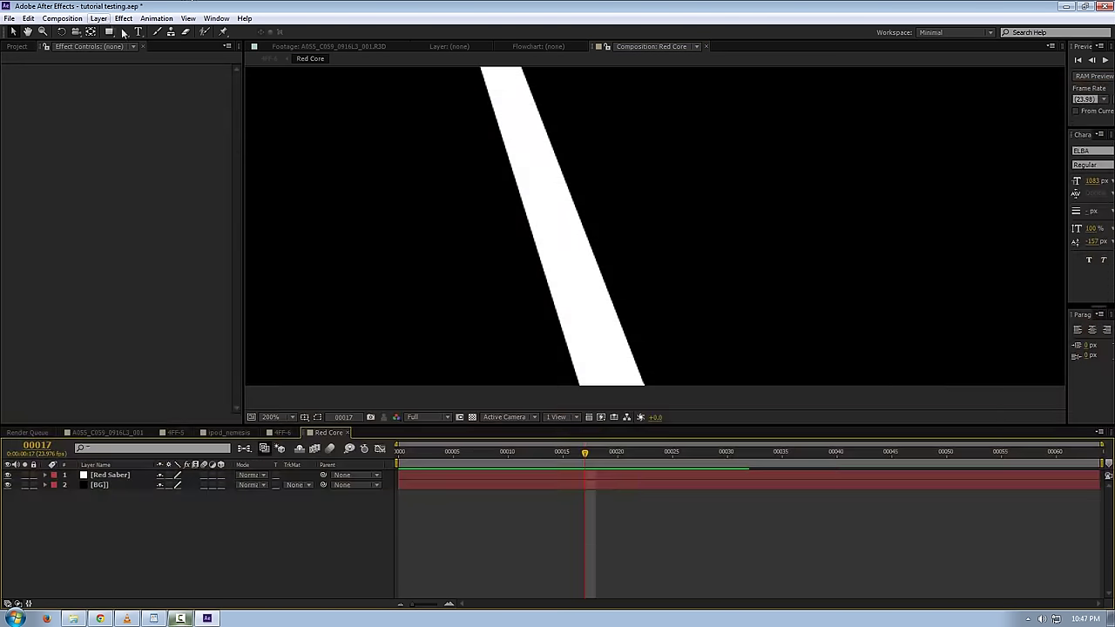
click(123, 31)
click(102, 19)
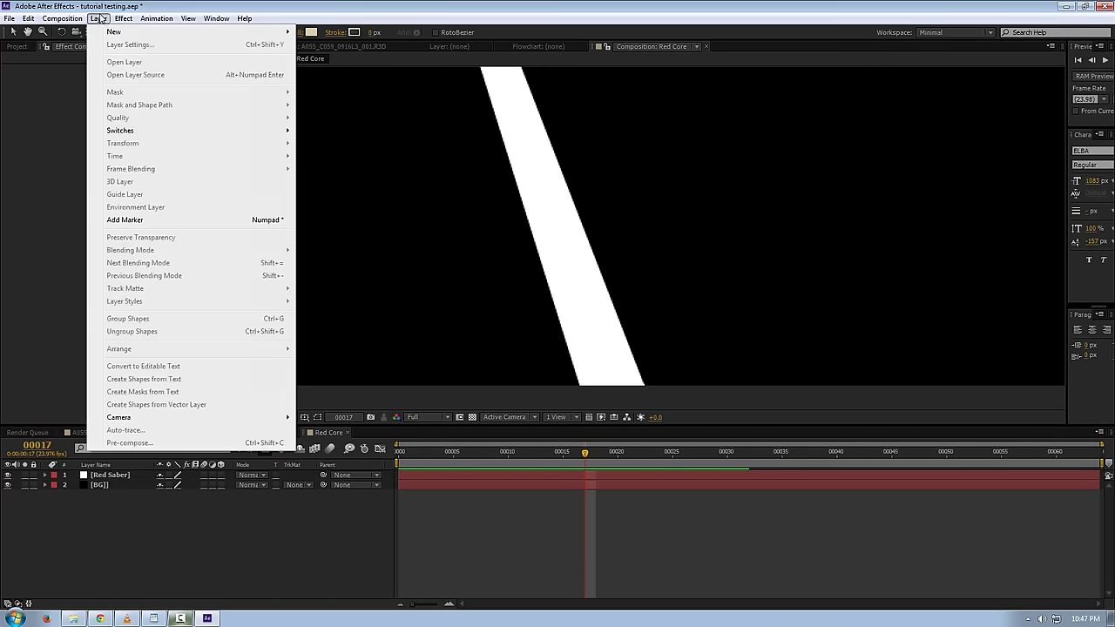
mouse_move(130, 30)
click(349, 108)
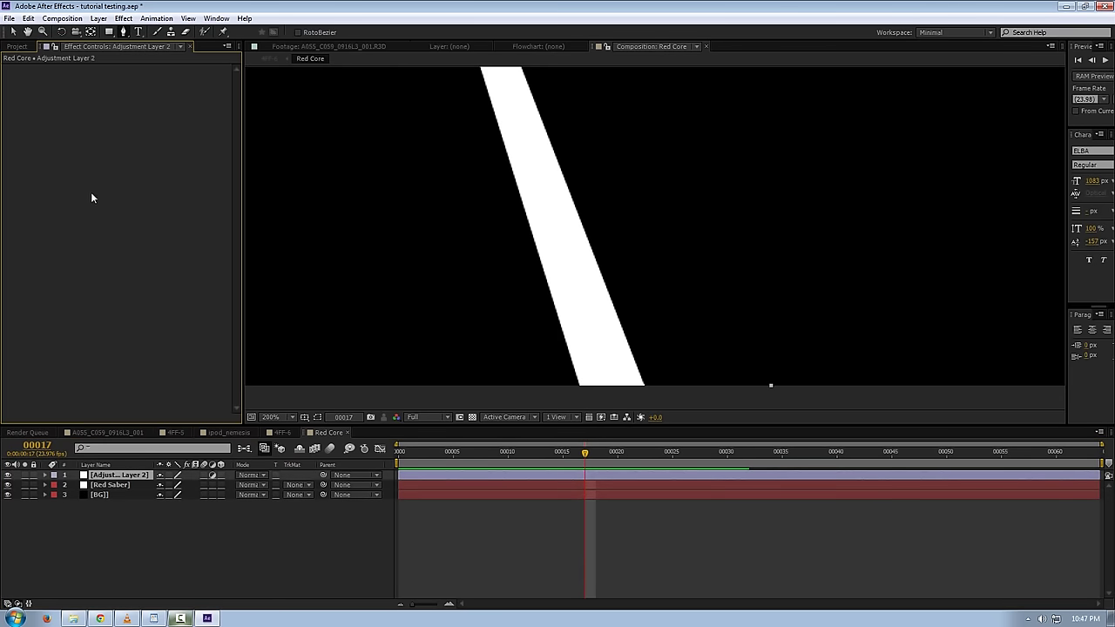
Apply Fast Blur to the adjustment layer with Blurriness 3.0 and Repeat Edge Pixels enabled.
right_click(90, 191)
mouse_move(150, 167)
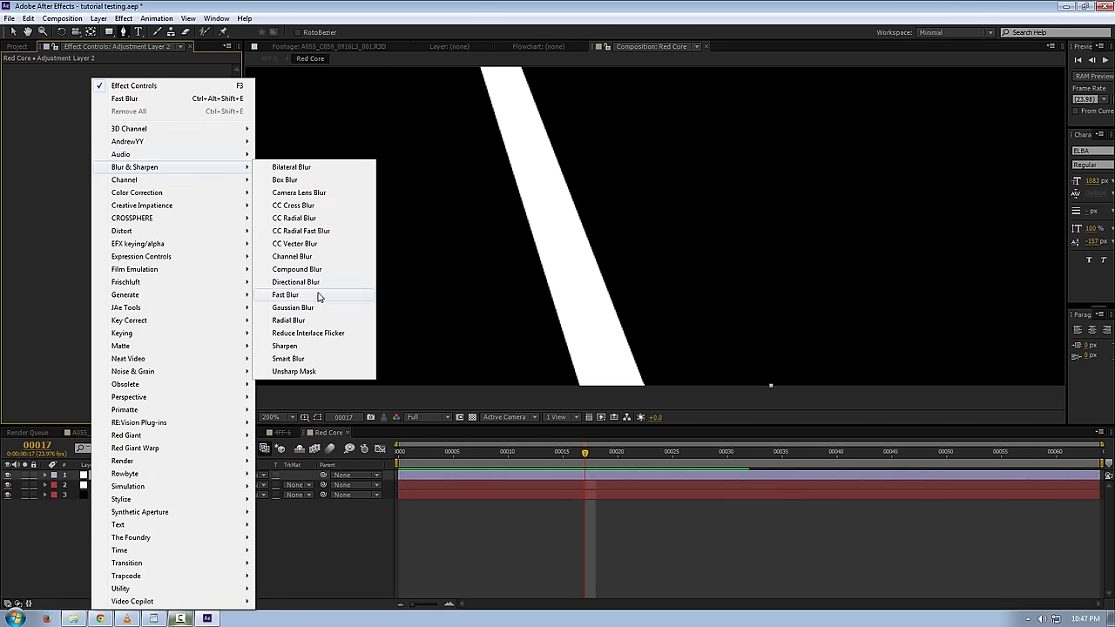
click(318, 295)
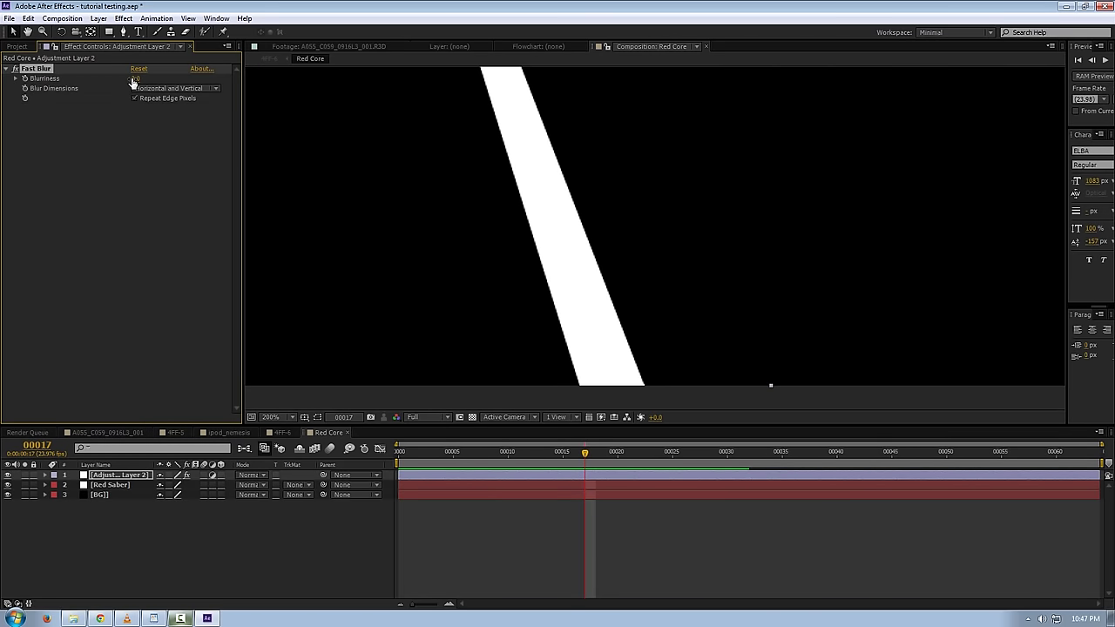
drag(132, 82, 138, 81)
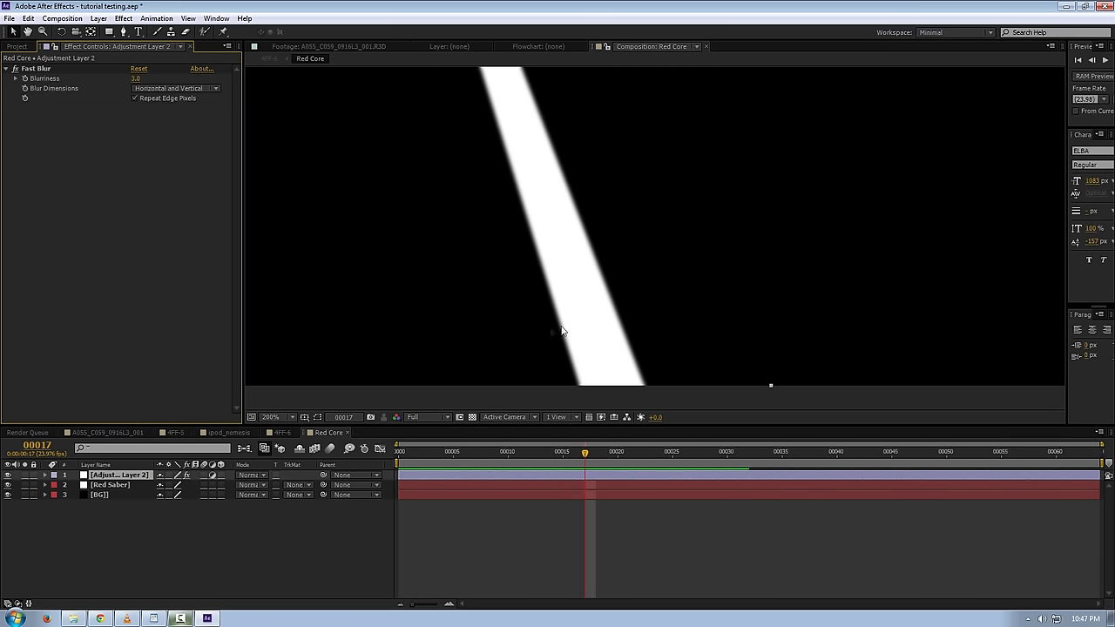
Duplicate the Fast Blur adjustment layer five times and select the lowest adjustment layer in the stack.
click(119, 476)
click(117, 486)
click(113, 476)
key(ctrl+d)
key(ctrl+d)
key(ctrl+d)
key(ctrl+d)
key(ctrl+d)
key(ctrl+d)
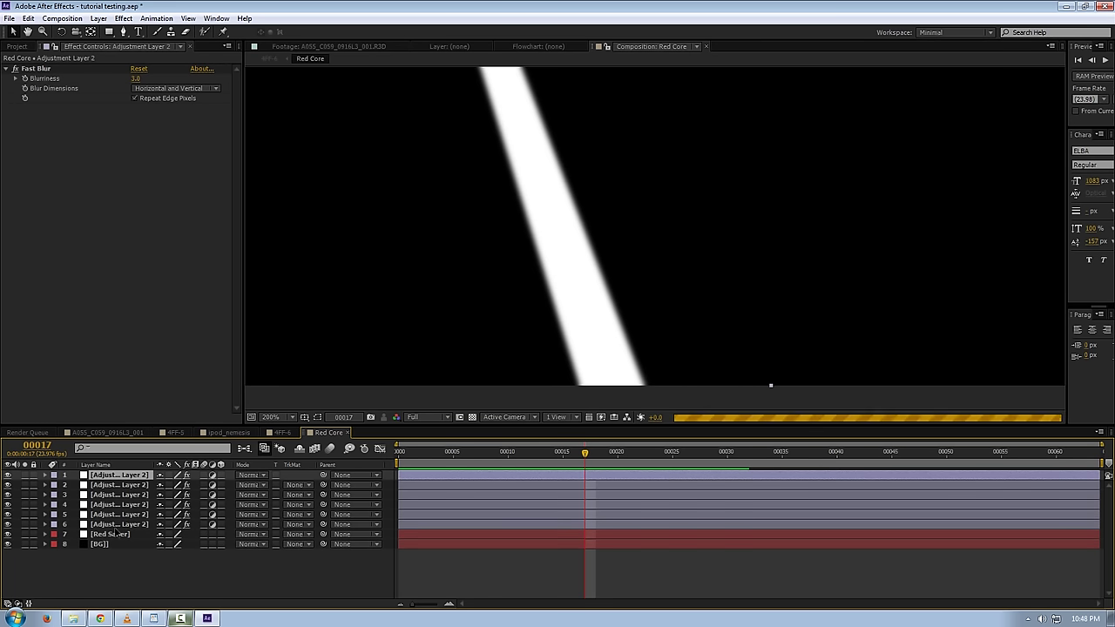
click(118, 523)
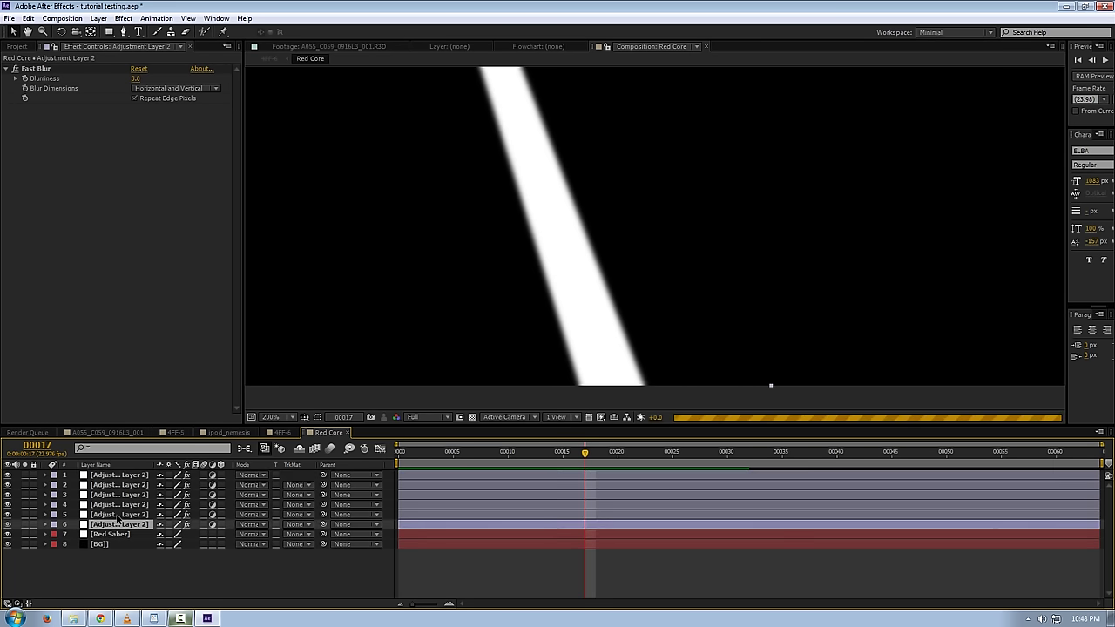
Rename the lowest adjustment layer, directly above Red Saber, as Core Blur.
click(119, 515)
click(117, 524)
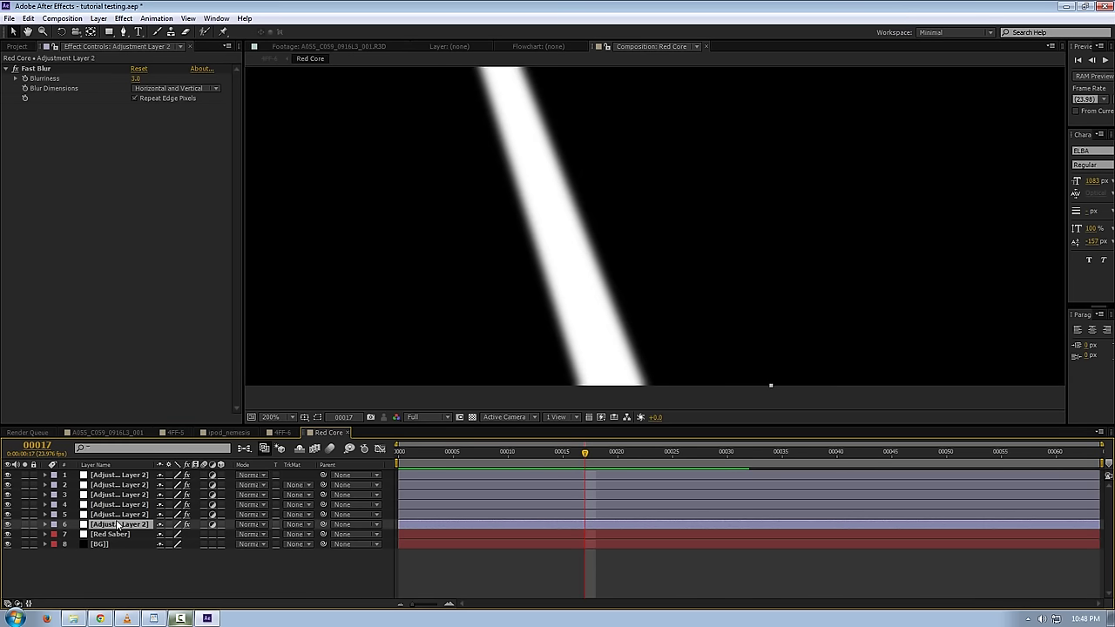
click(116, 515)
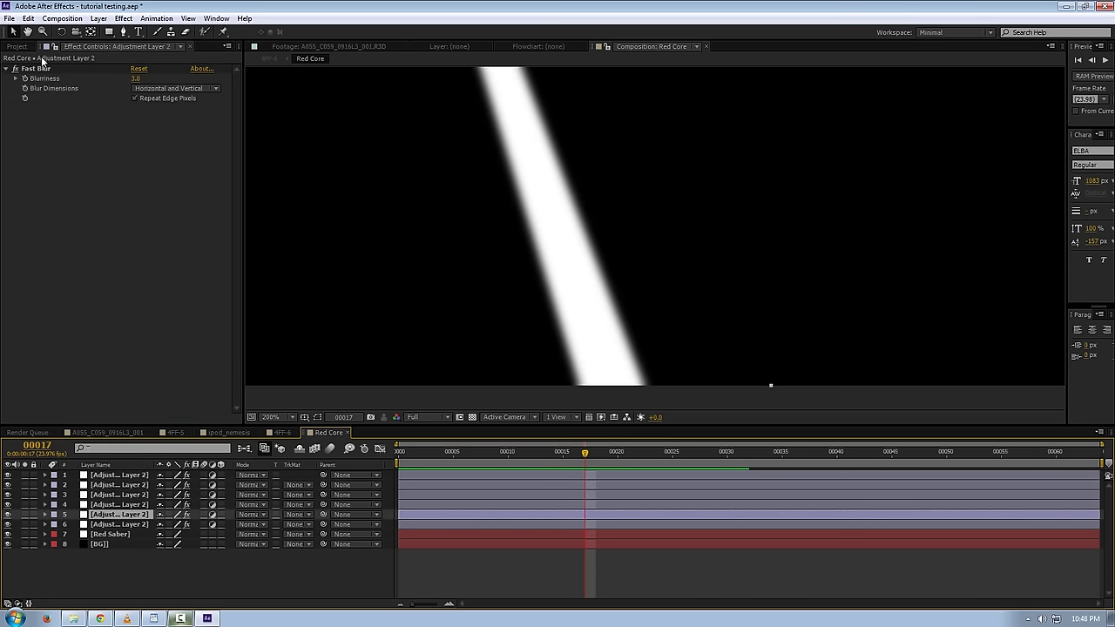
click(116, 525)
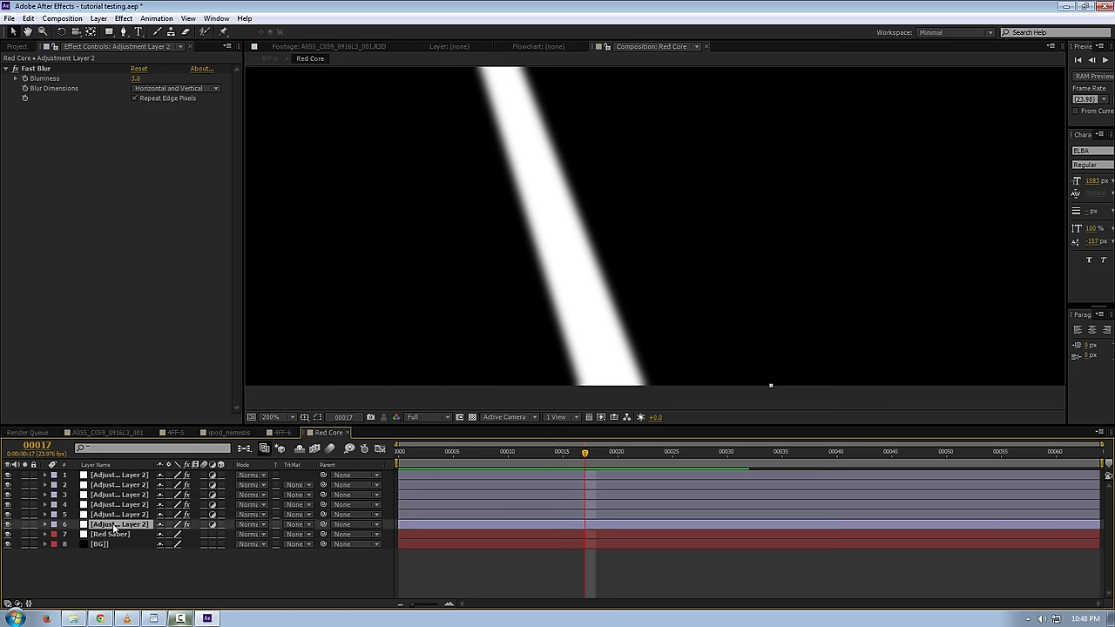
key(Return)
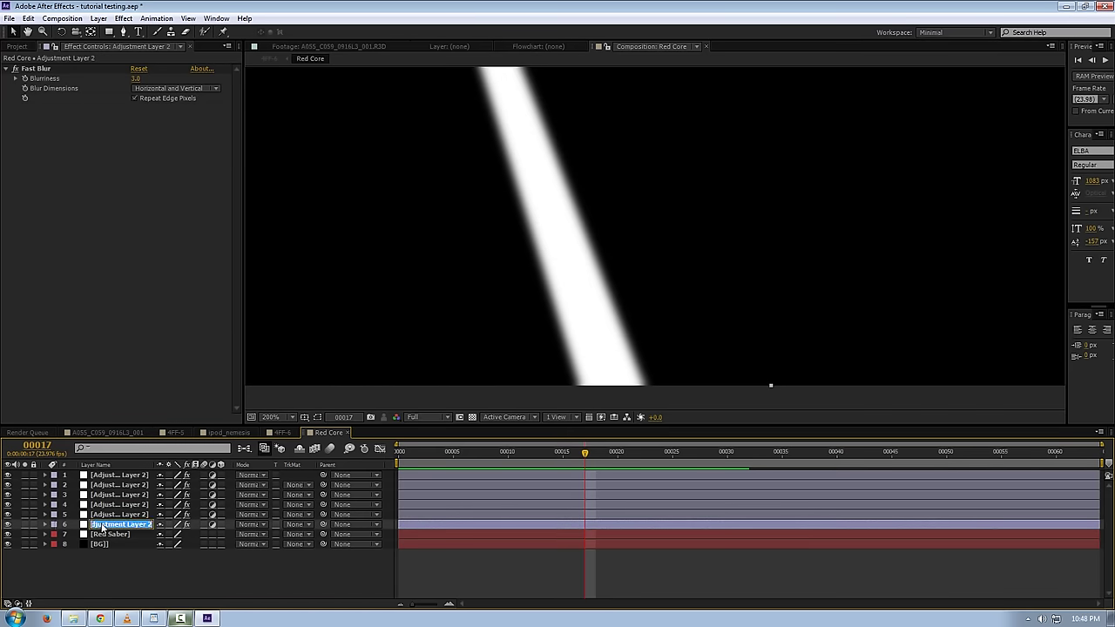
text(Co)
key(Return)
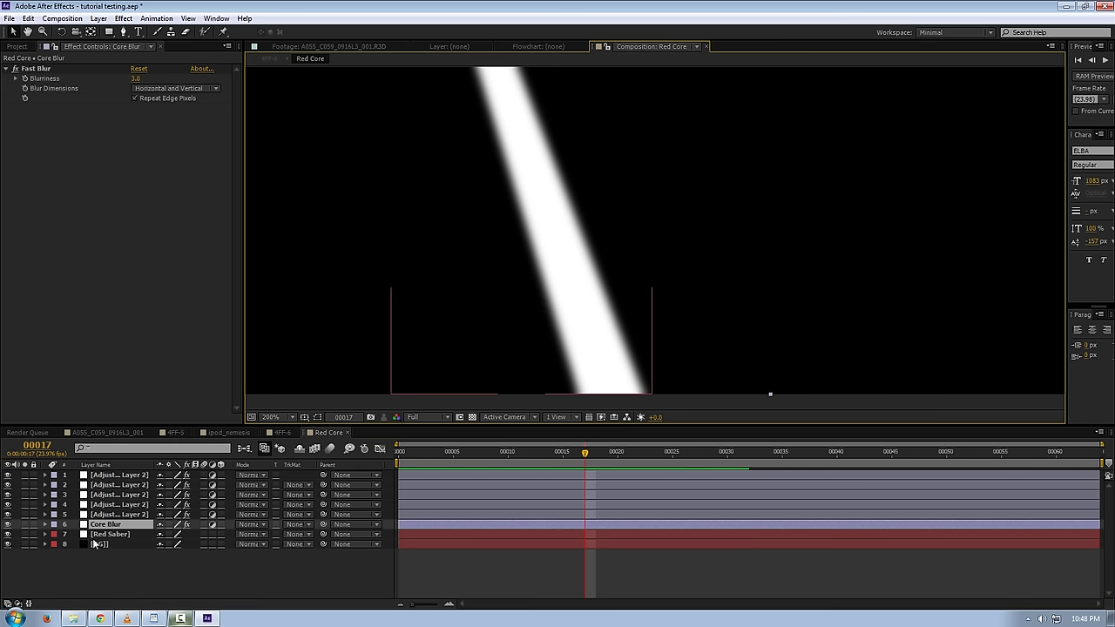
Expand the Core Blur layer to expose its Fast Blur properties in the timeline.
click(98, 534)
click(31, 535)
click(31, 535)
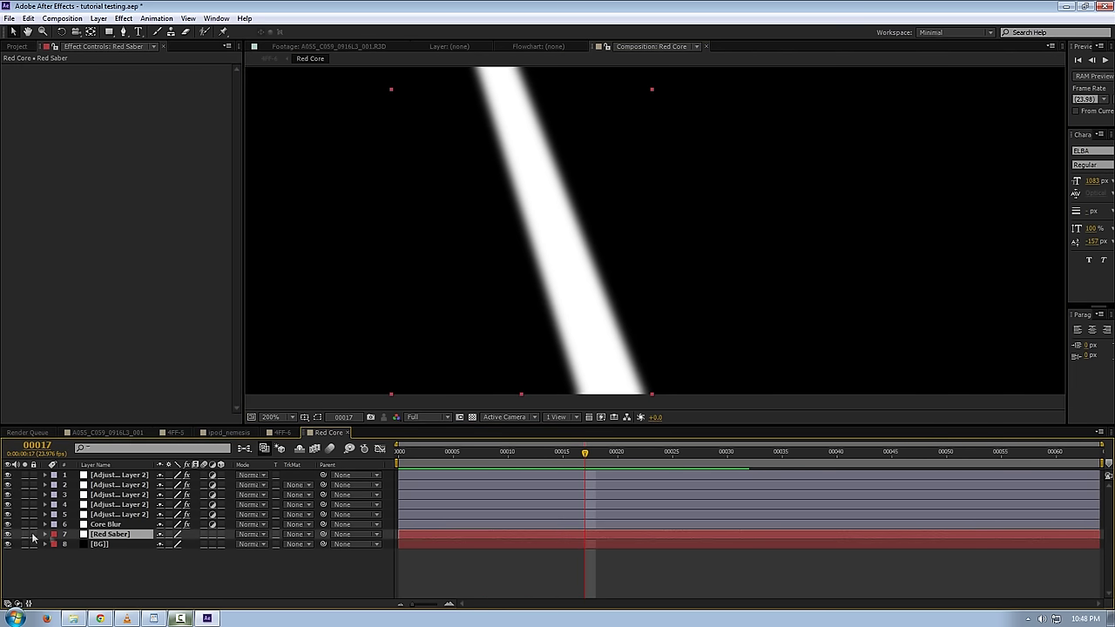
click(104, 526)
key(ctrl+Up)
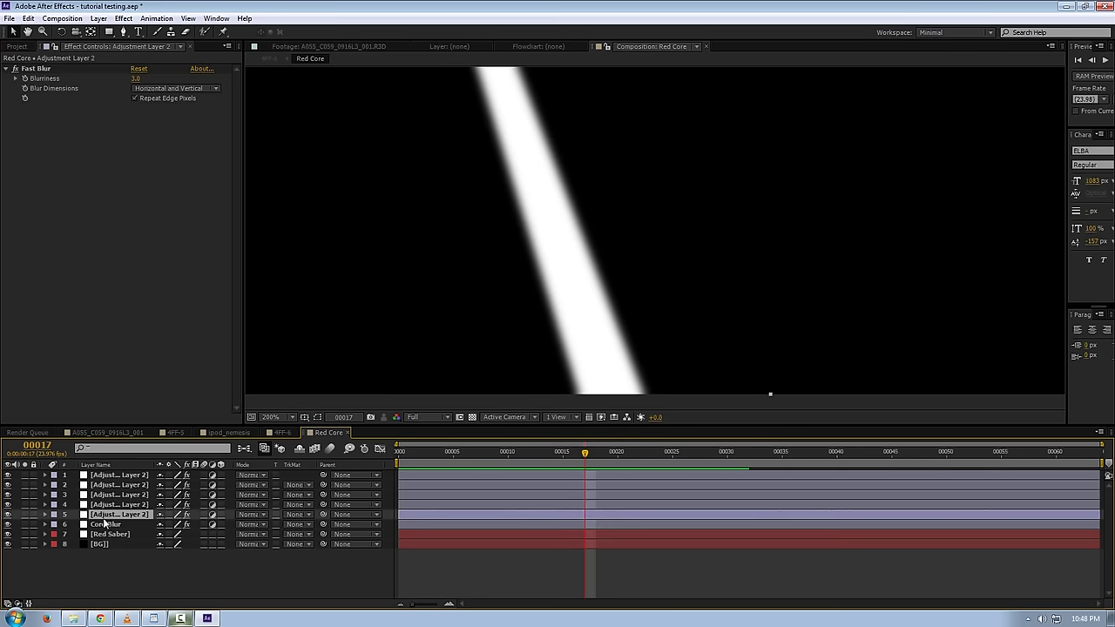
click(105, 525)
key(u)
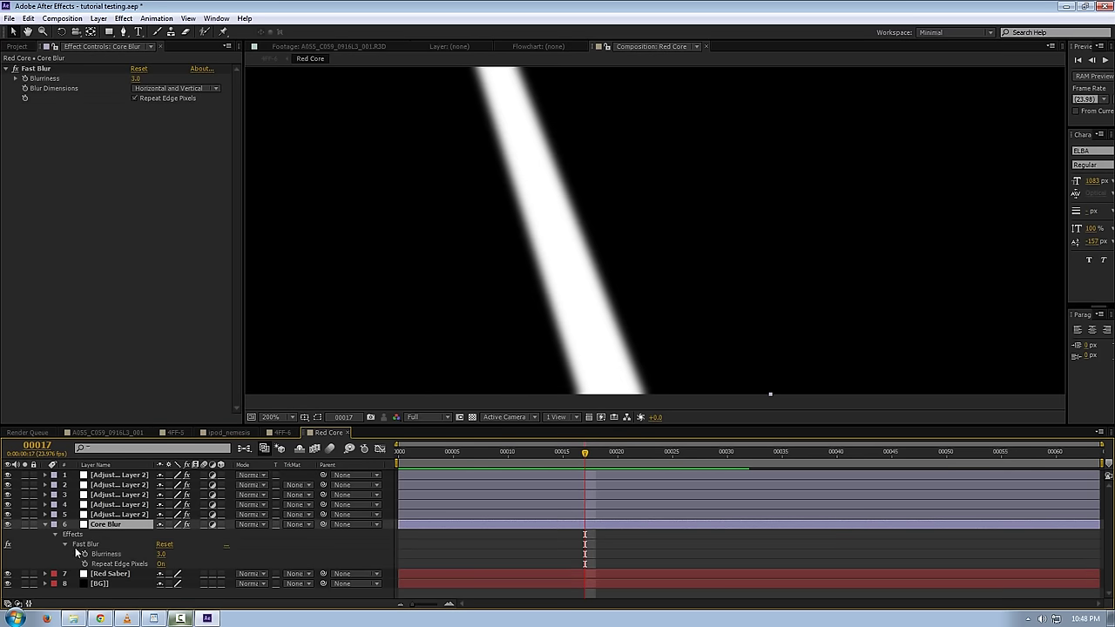
click(82, 546)
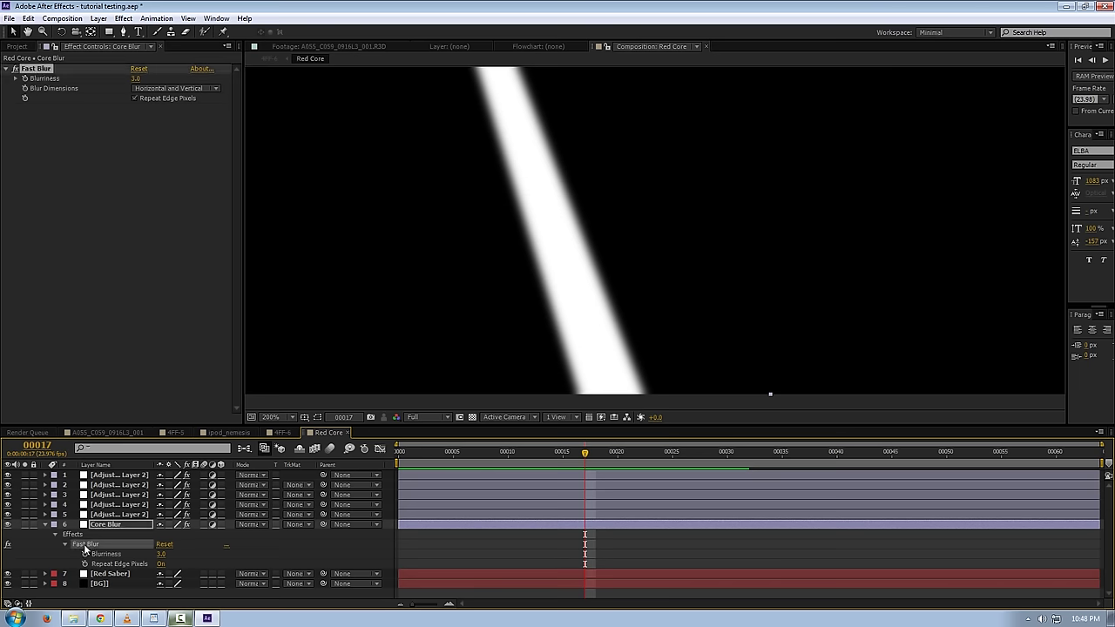
Link the Fast Blur Blurriness of the adjustment layer directly above Core Blur to Core Blur's Blurriness with an expression multiplied by 10.
click(100, 516)
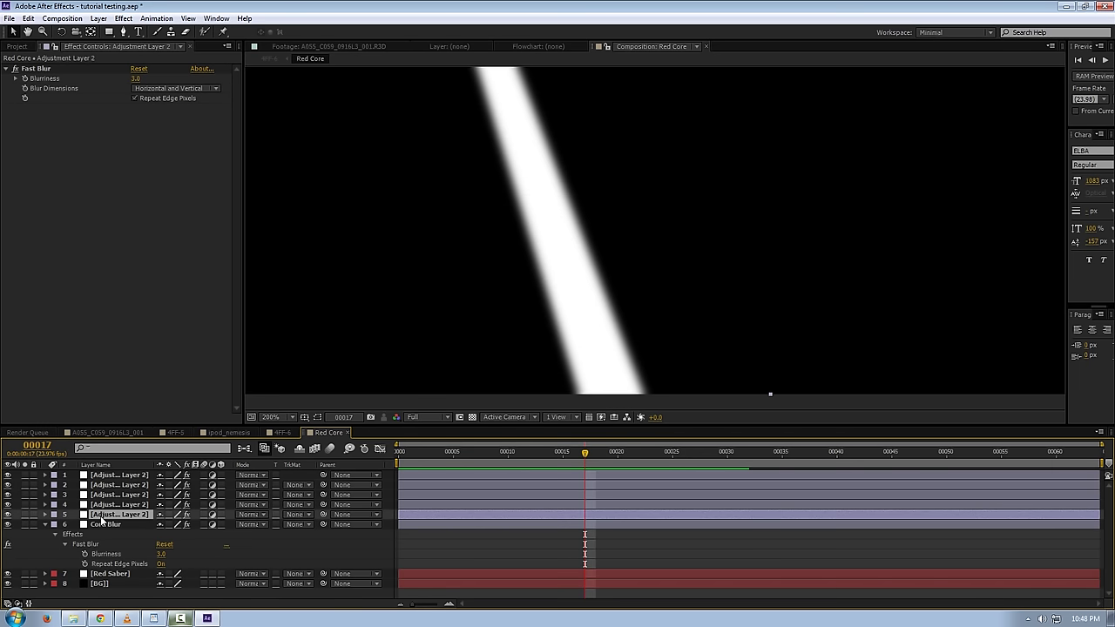
key(u)
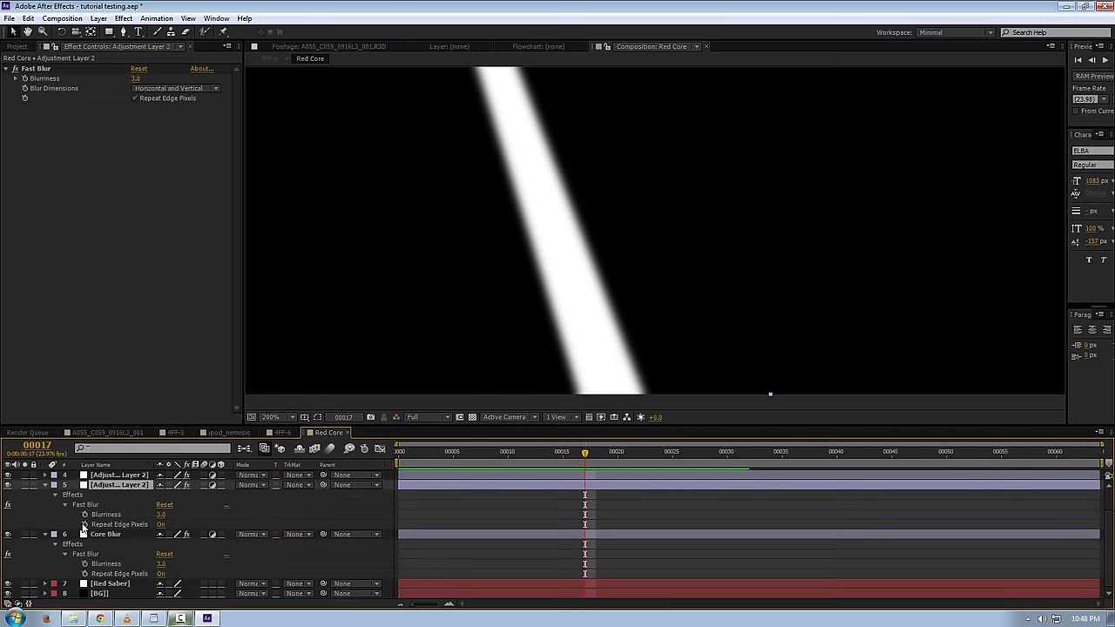
alt+click(85, 514)
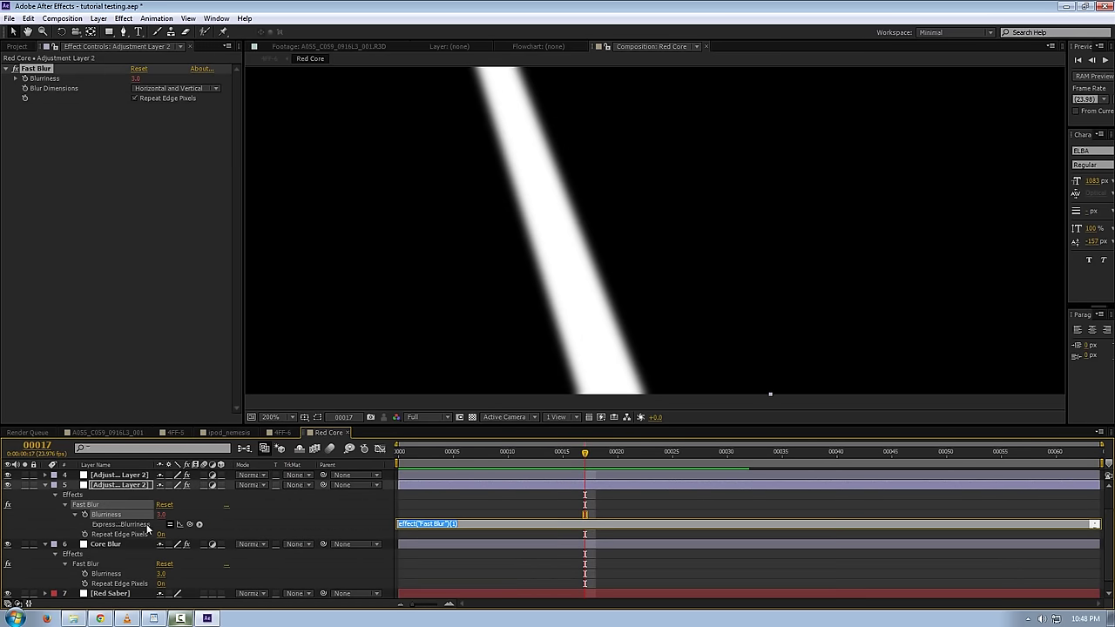
drag(189, 523, 109, 578)
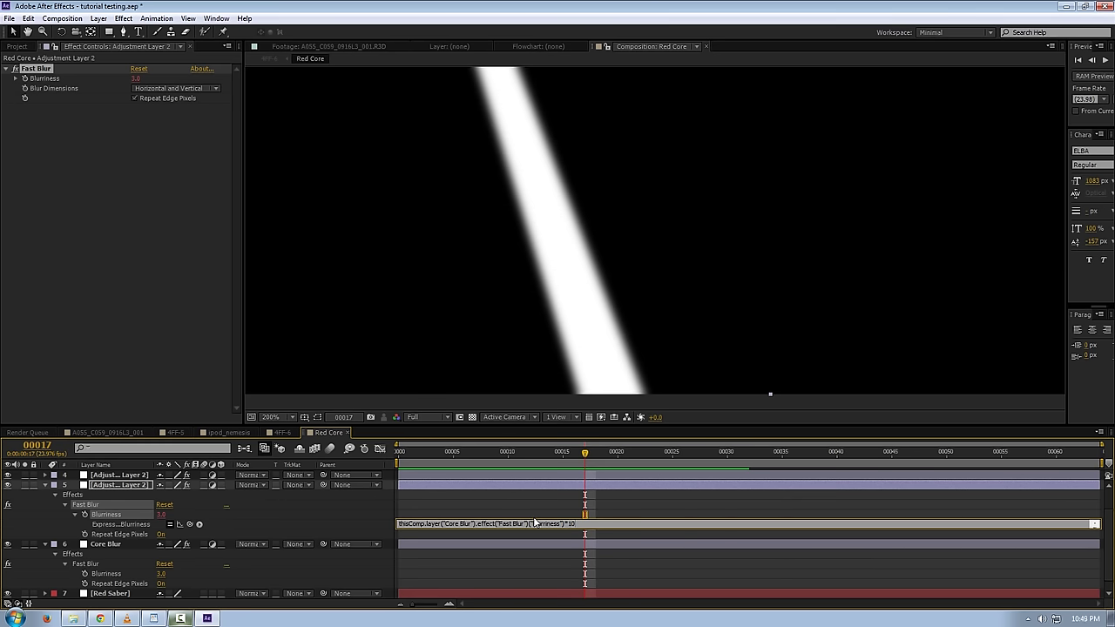
click(280, 521)
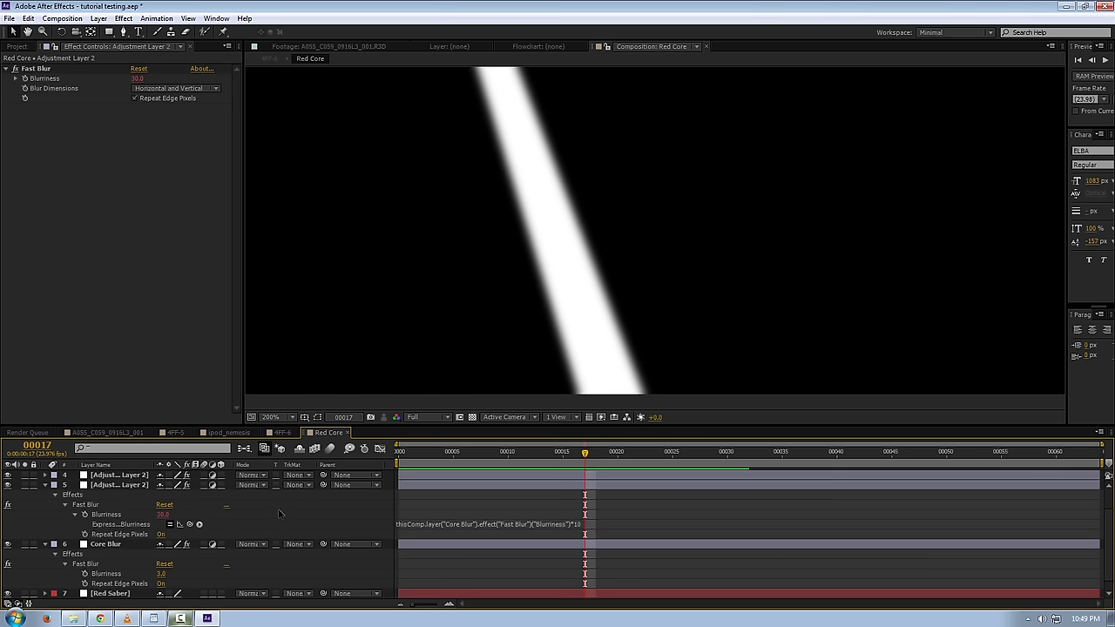
Test the linked blur by setting Core Blur's Blurriness to 1 and back to 3.
click(105, 575)
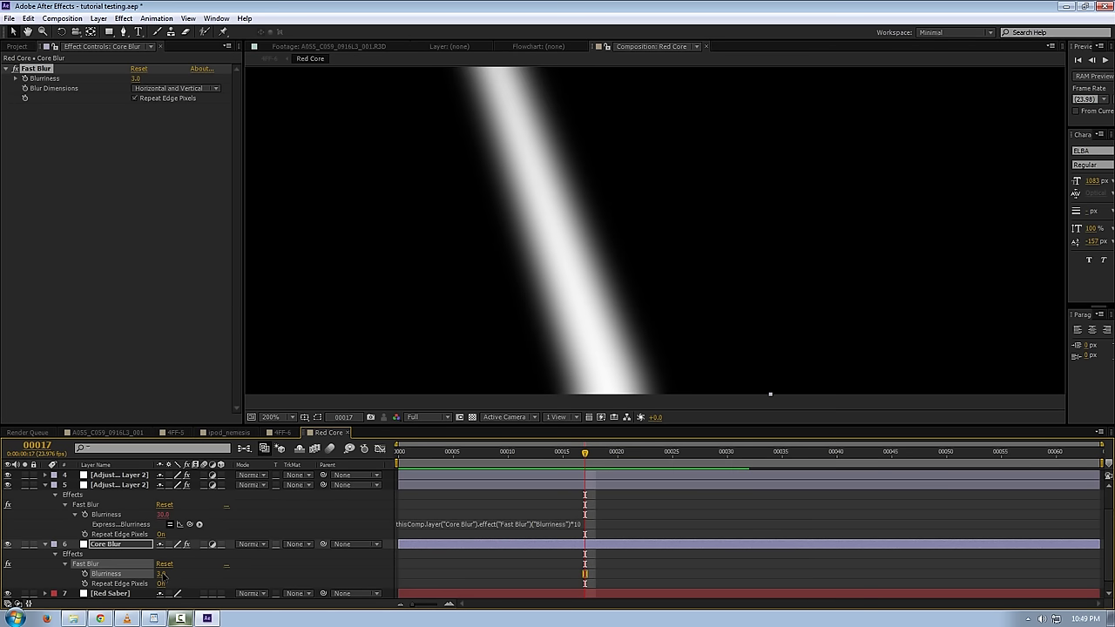
click(161, 574)
text(1)
click(219, 525)
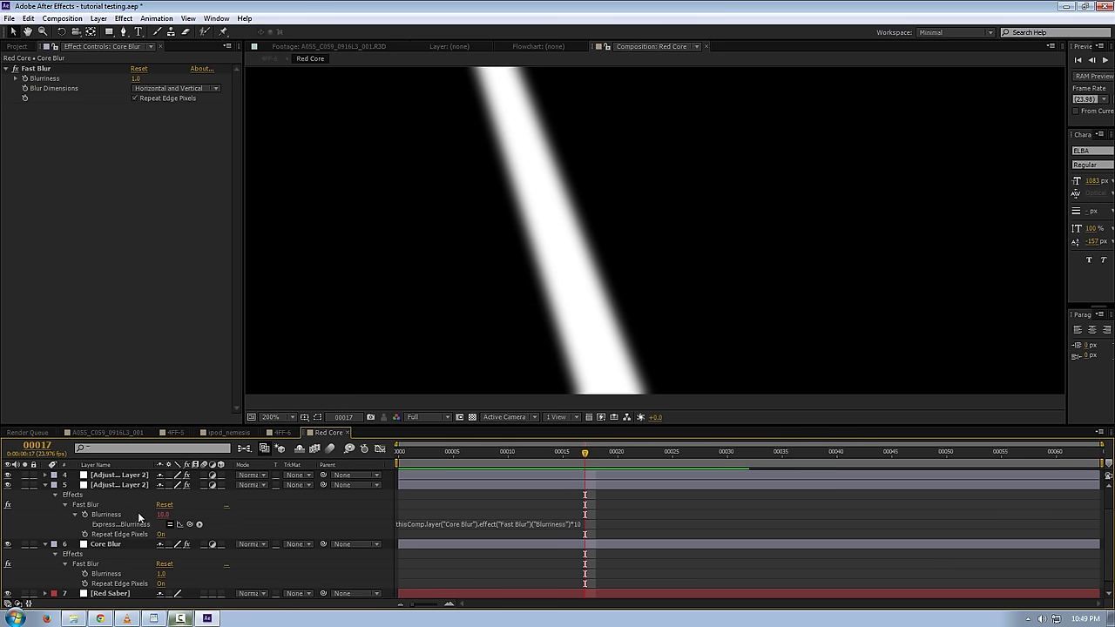
click(160, 574)
text(3)
key(Return)
key(Return)
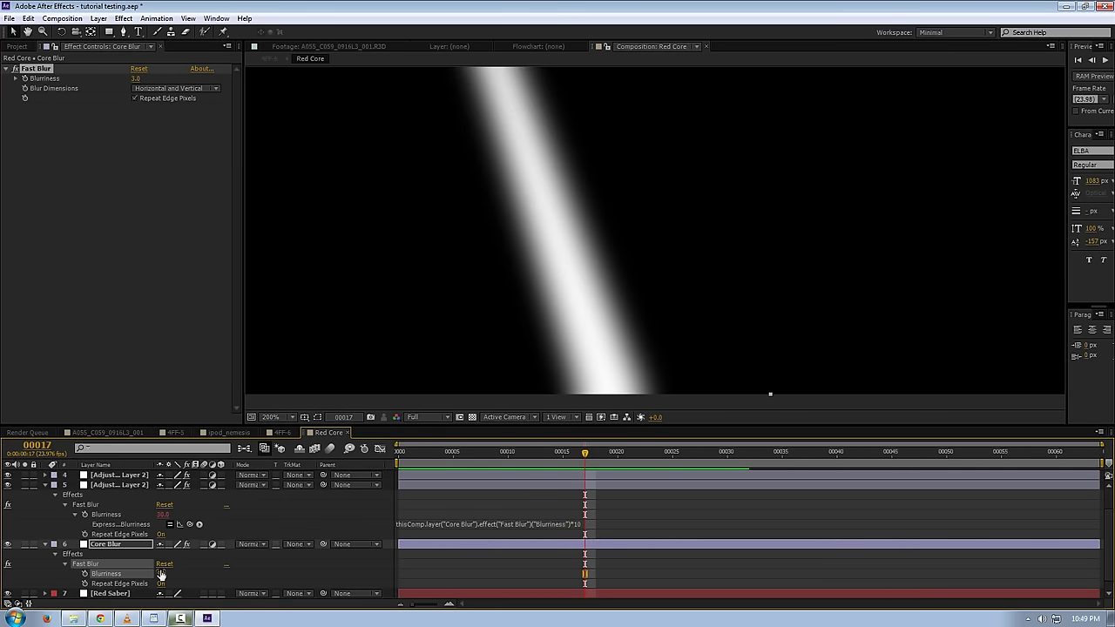
Try a Blurriness of 4 on Core Blur, inspect the blade's edge, and restore the value to 3.
click(160, 573)
text(4)
key(Return)
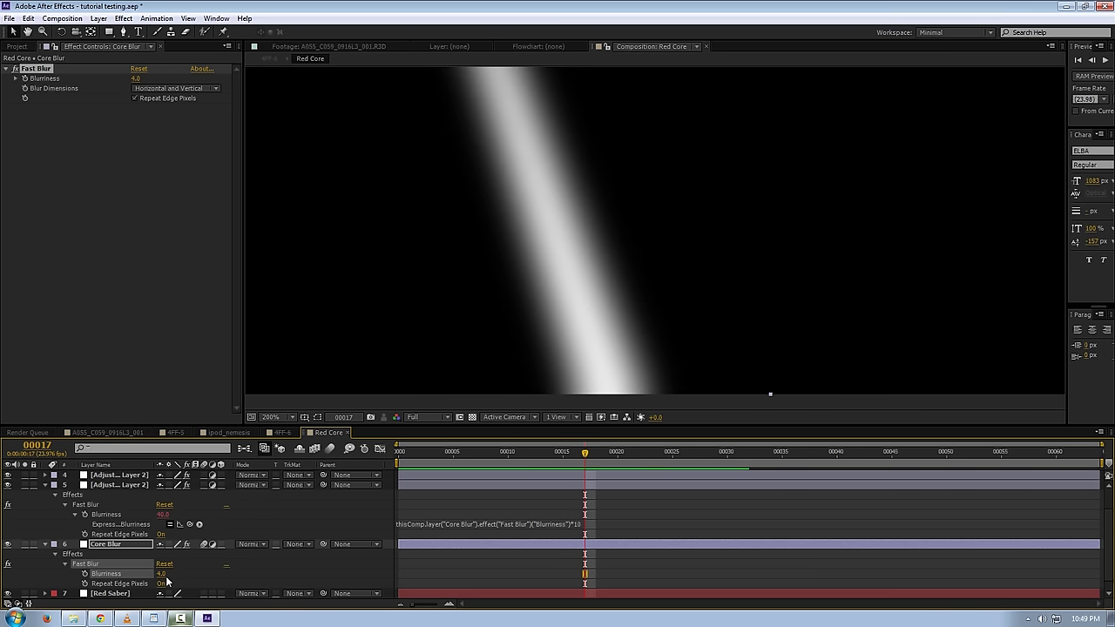
key(period)
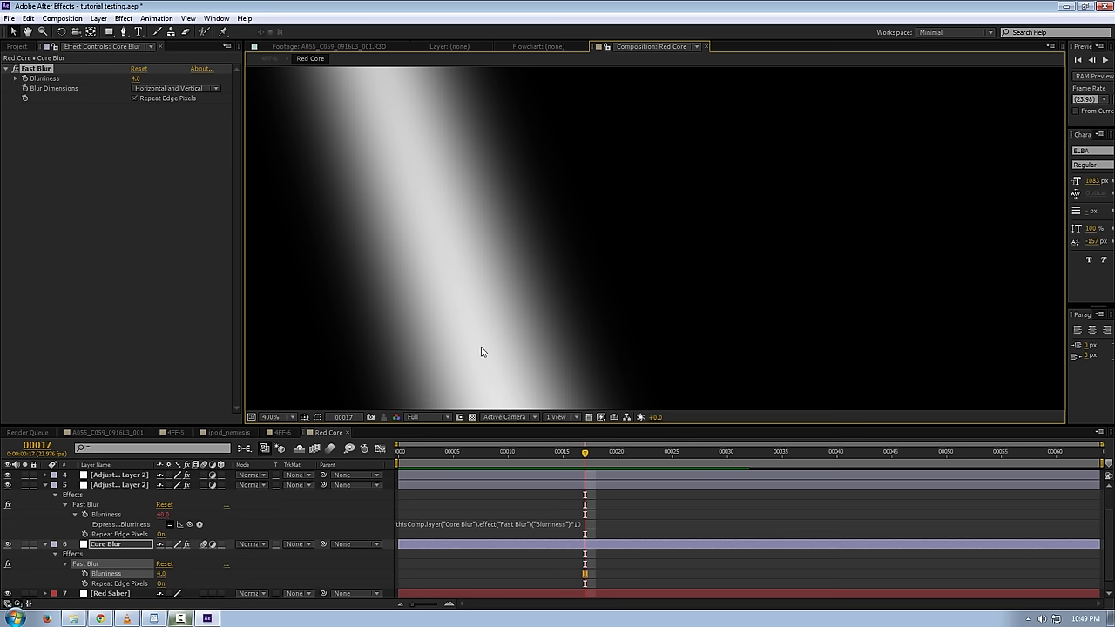
click(162, 573)
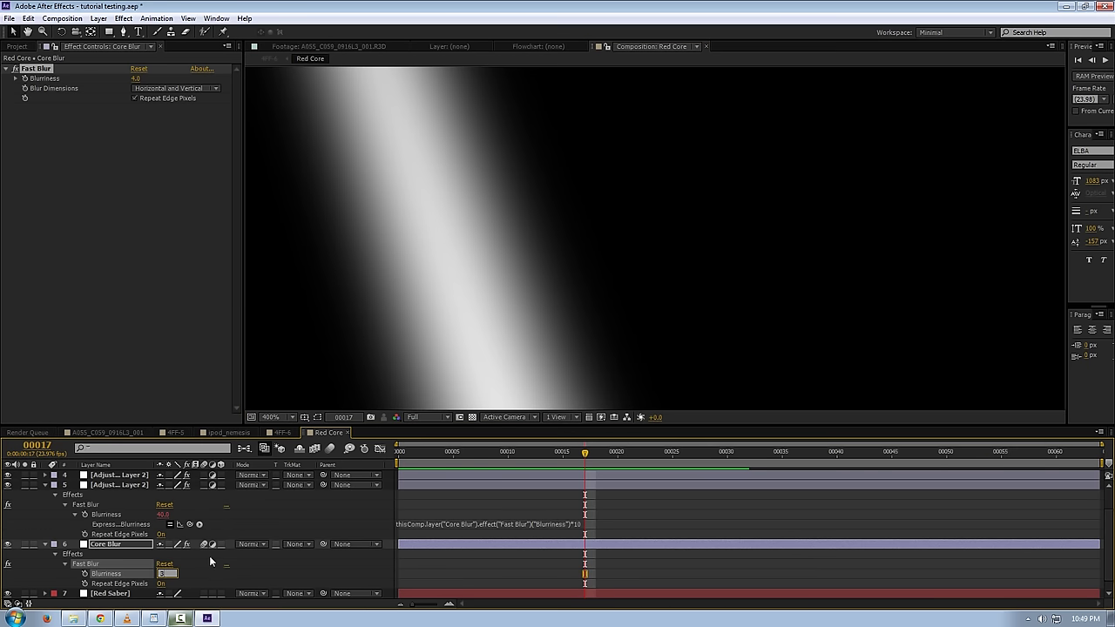
text(3)
click(209, 556)
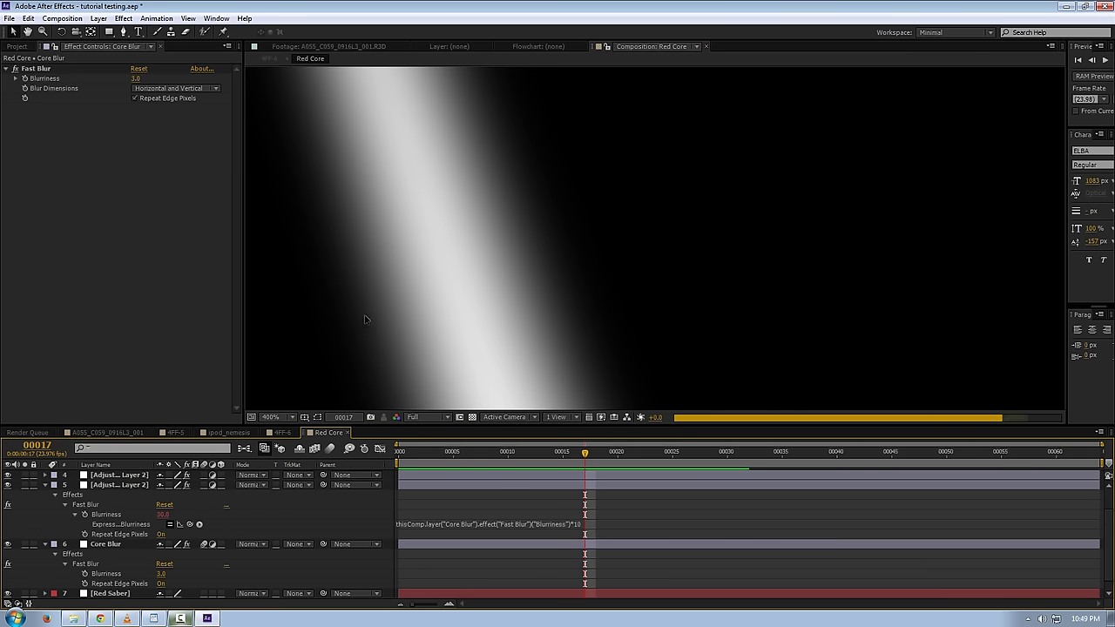
Set Core Blur's Fast Blur Blurriness to 2 with the blade's tip in view.
key(comma)
key(comma)
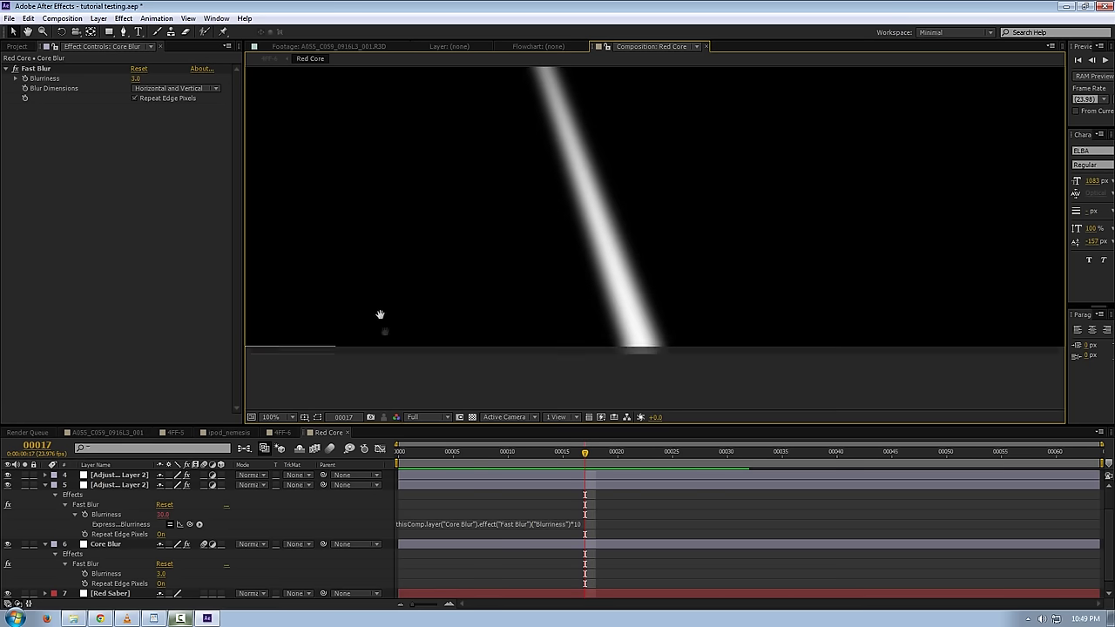
drag(376, 301, 388, 356)
click(163, 573)
text(2)
text(2)
key(Return)
Link layer 4's Fast Blur Blurriness to the Blurriness of the adjustment layer directly below it with an expression multiplied by 4.
click(120, 488)
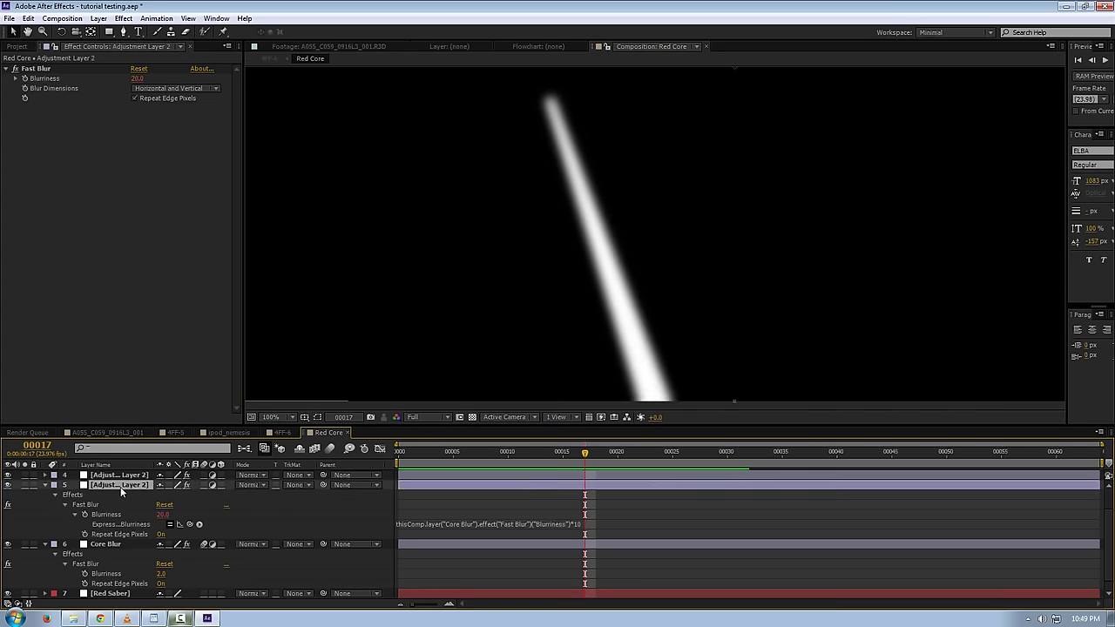
scroll(119, 488, up, 1)
click(119, 494)
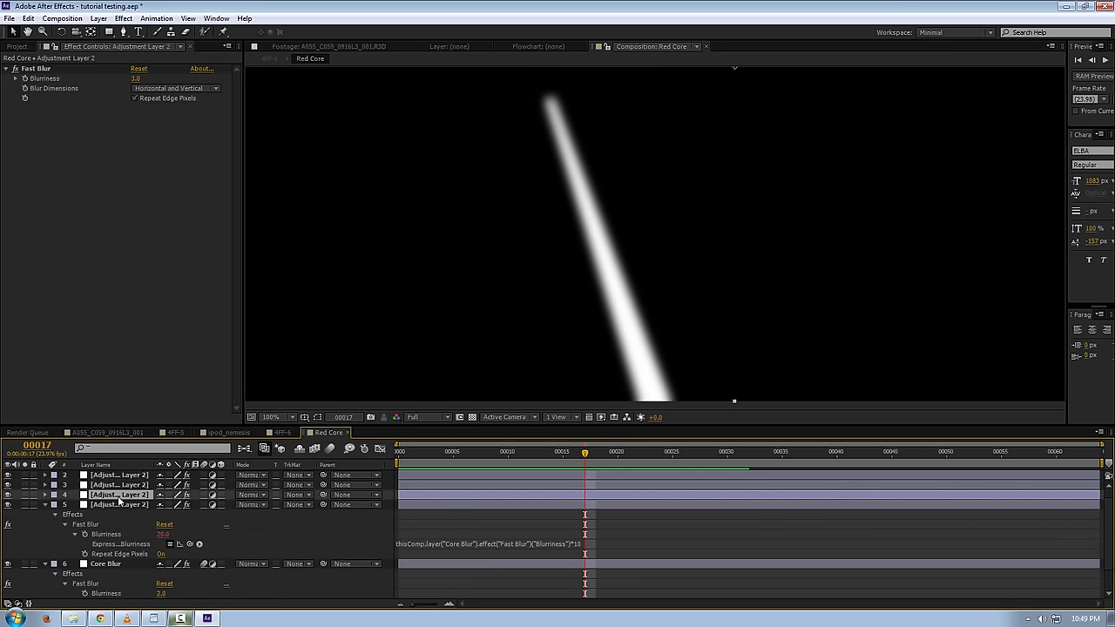
key(e)
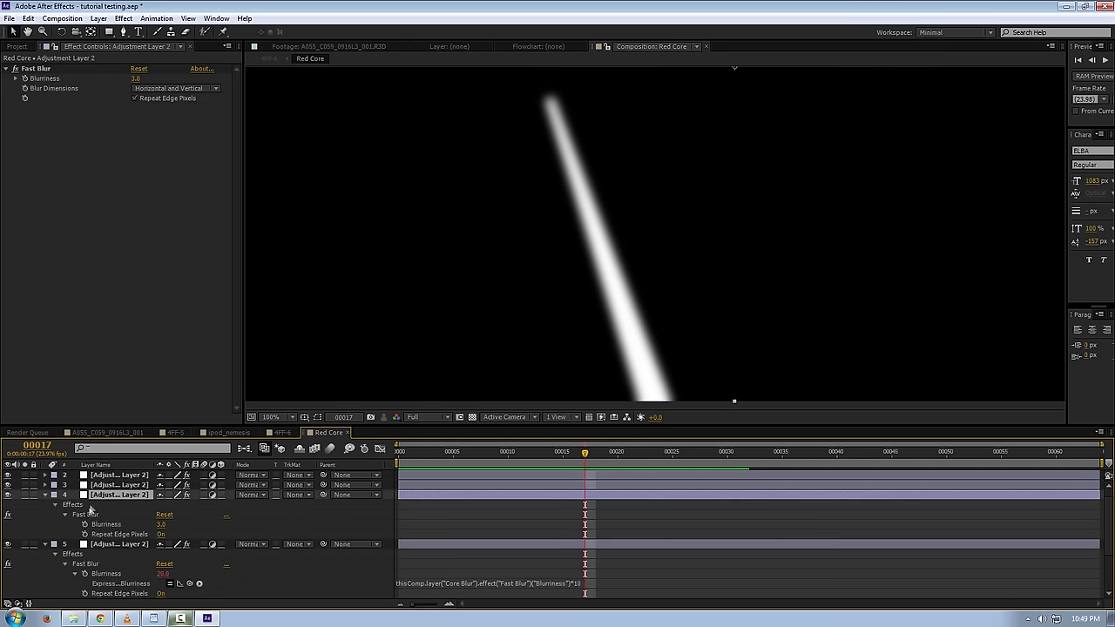
alt+click(85, 523)
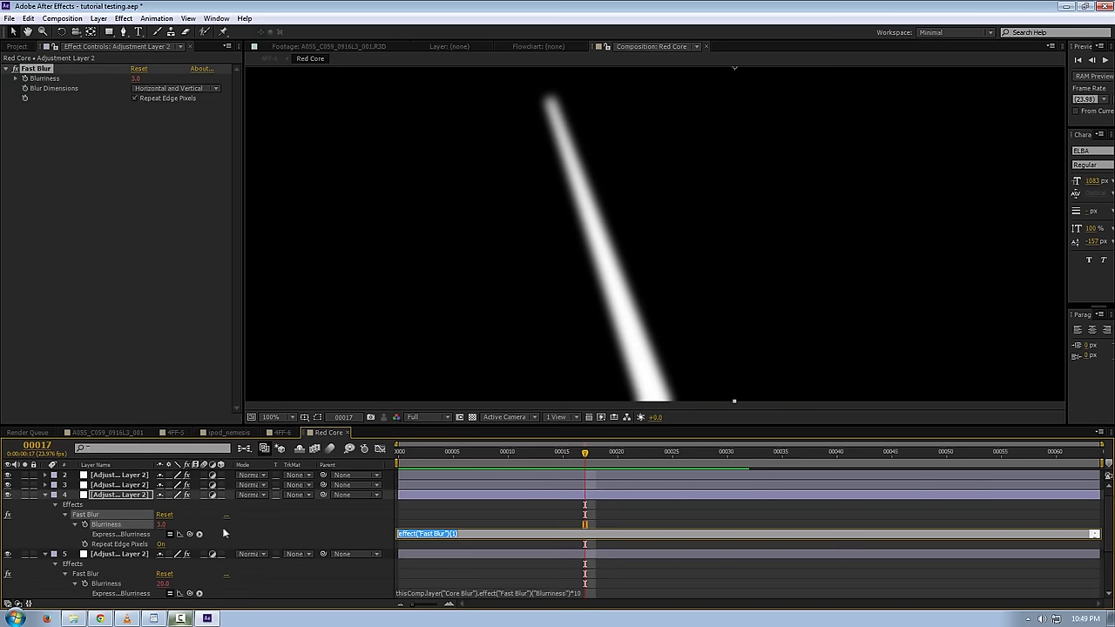
drag(196, 537, 119, 588)
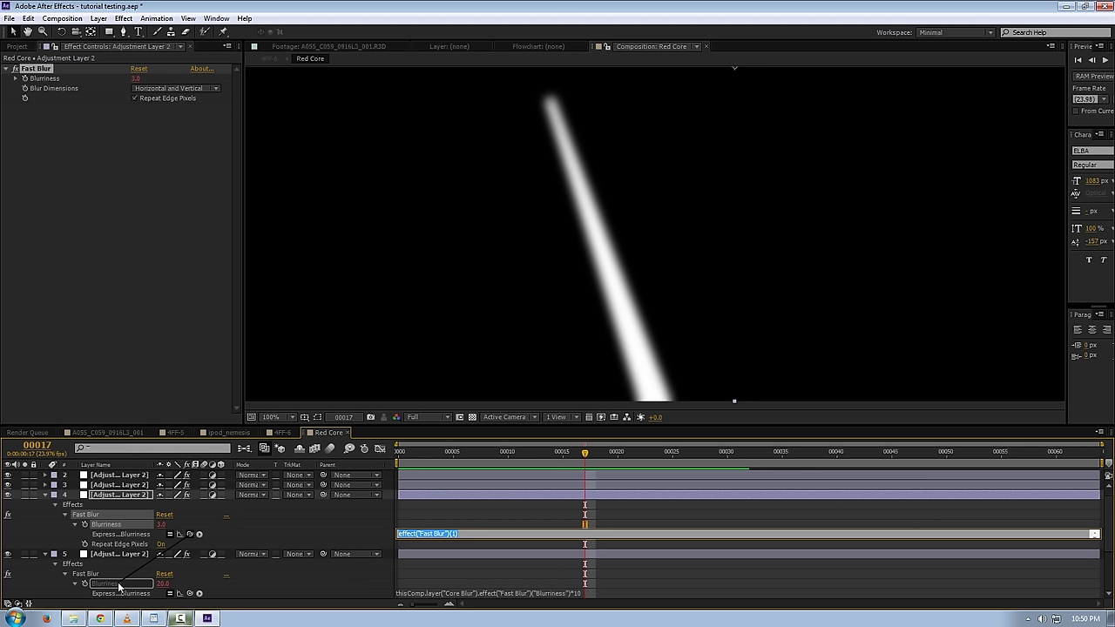
drag(119, 589, 119, 588)
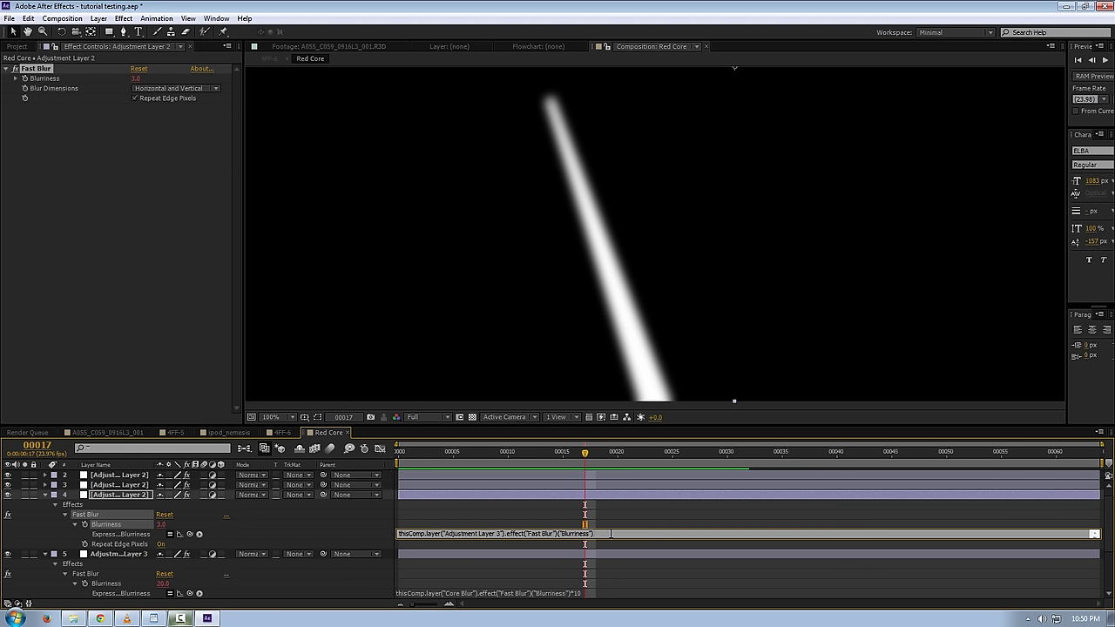
text(*4)
click(275, 534)
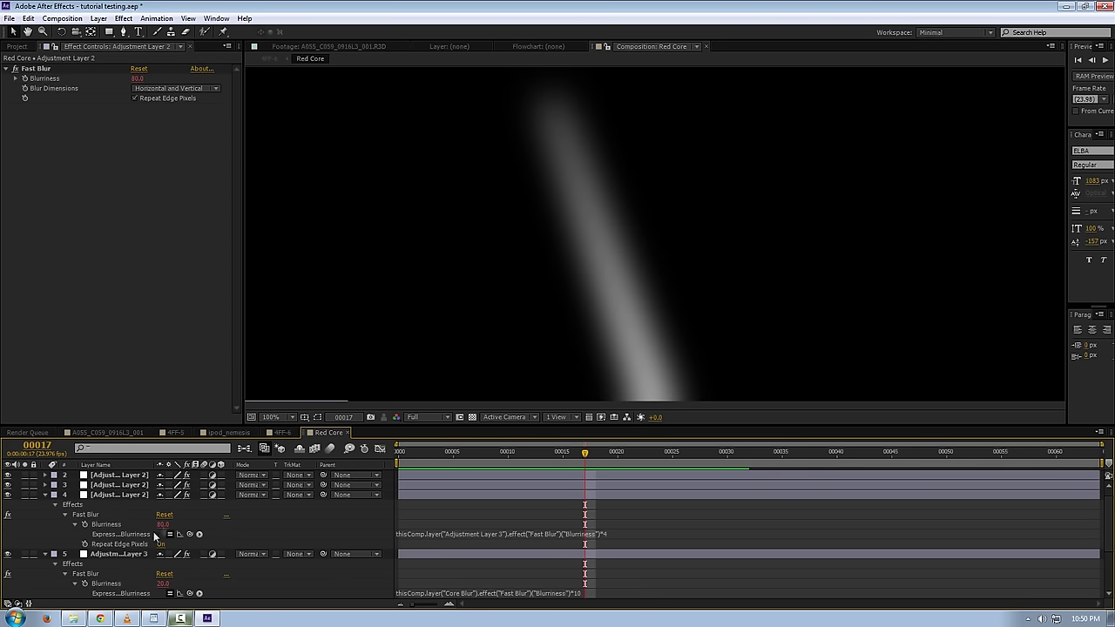
Set the blending mode of all five adjustment layers above Core Blur to Screen.
click(259, 495)
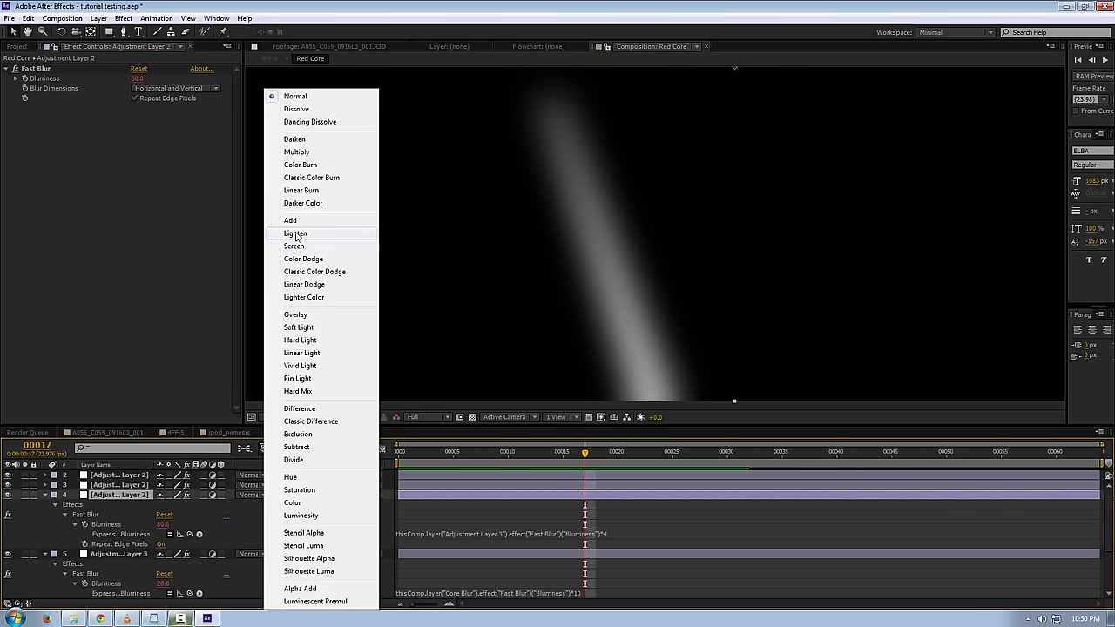
click(295, 246)
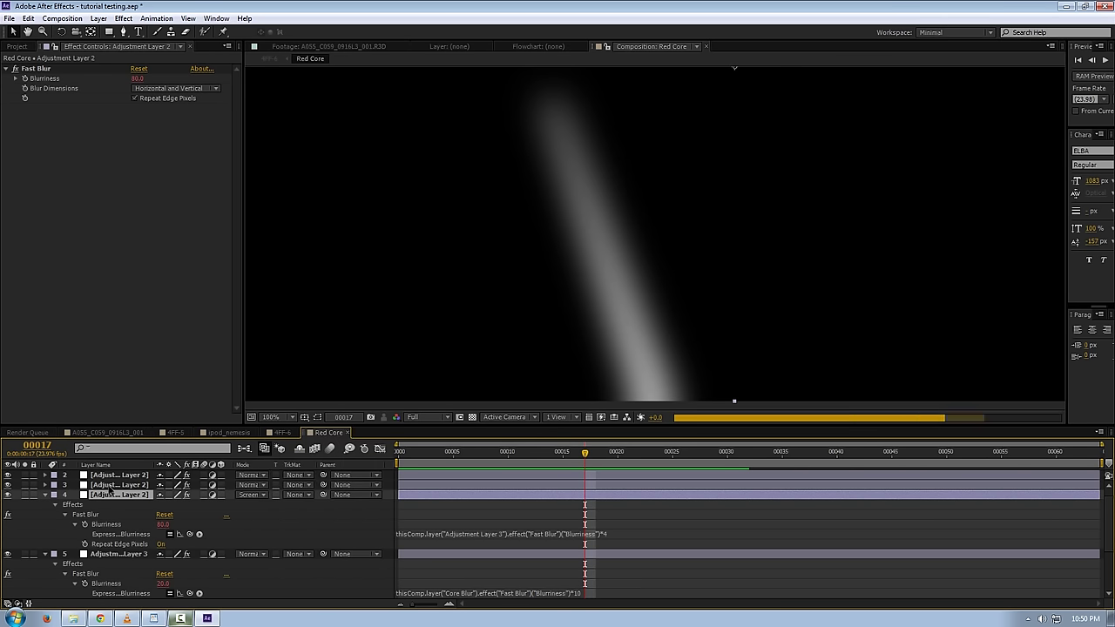
scroll(114, 492, down, 2)
click(120, 514)
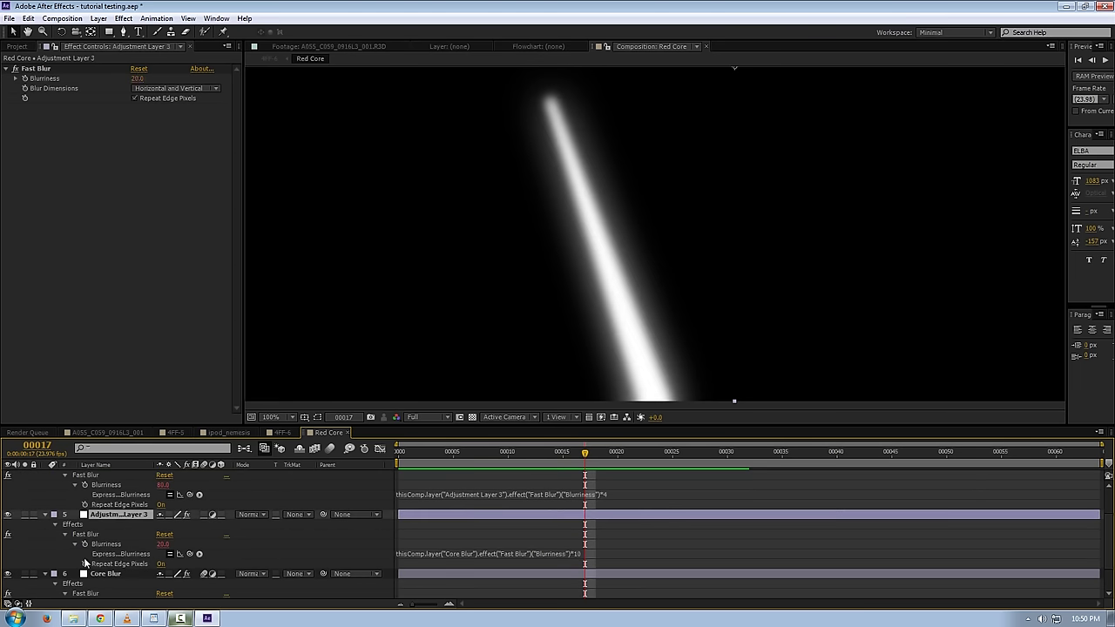
scroll(105, 513, up, 3)
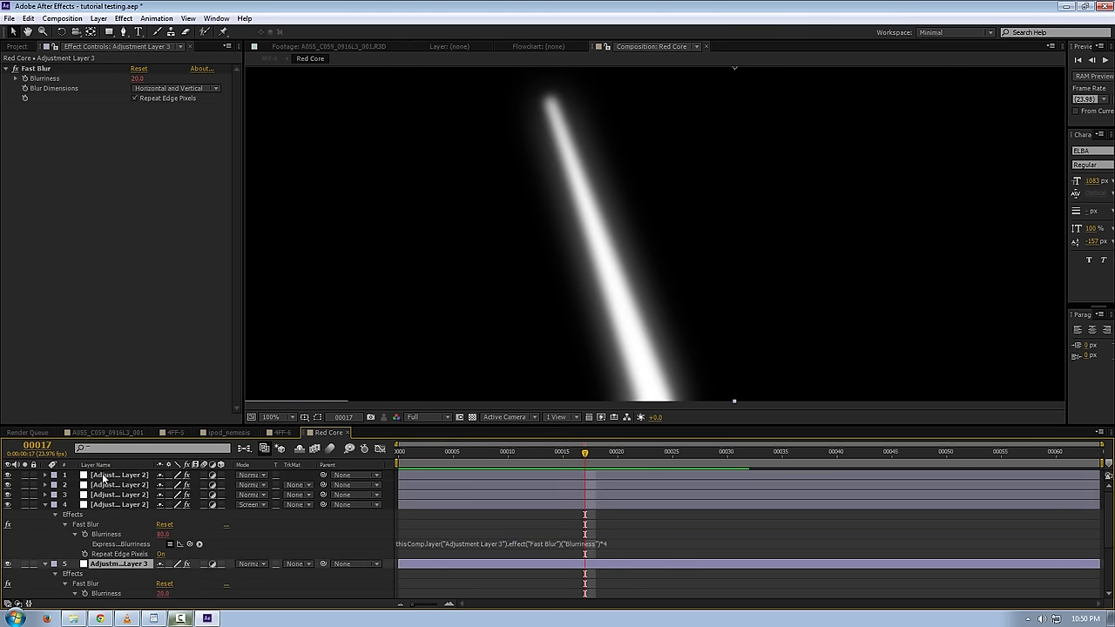
shift+click(103, 478)
click(249, 495)
click(280, 249)
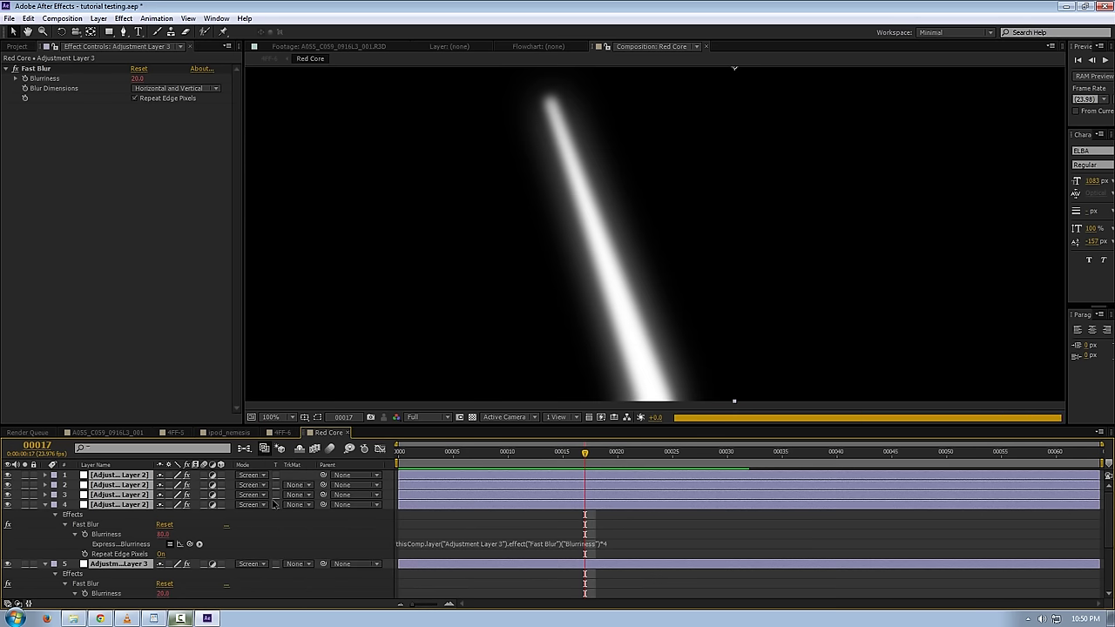
Link layer 3's Fast Blur Blurriness to layer 4's Blurriness with an expression multiplied by 2.
scroll(174, 514, down, 1)
click(113, 484)
click(112, 477)
key(u)
key(u)
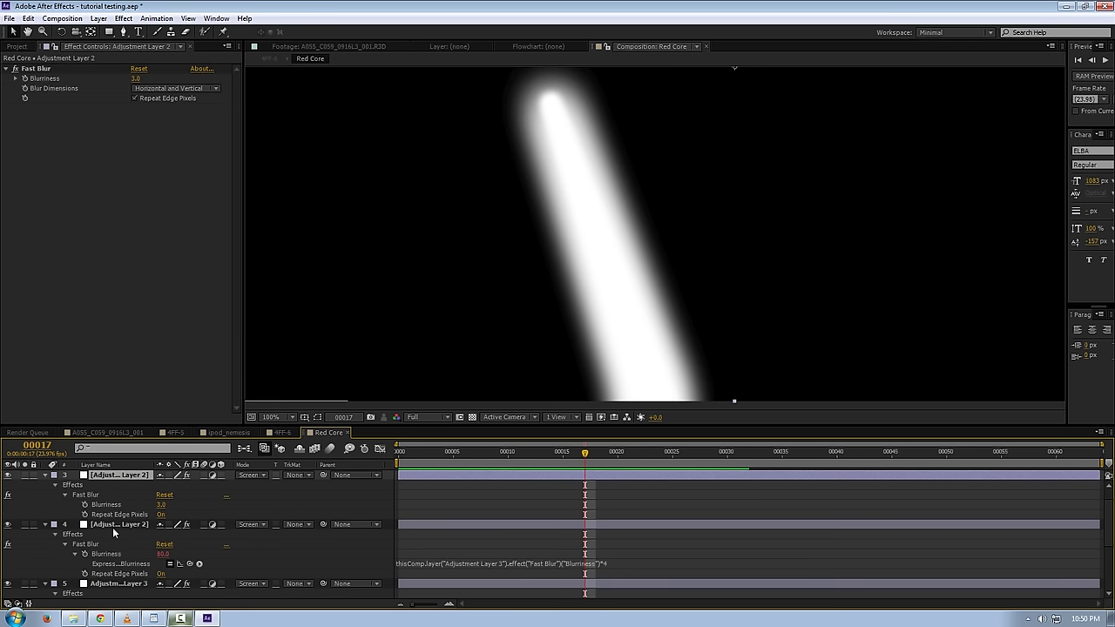
alt+click(84, 505)
drag(188, 516, 128, 567)
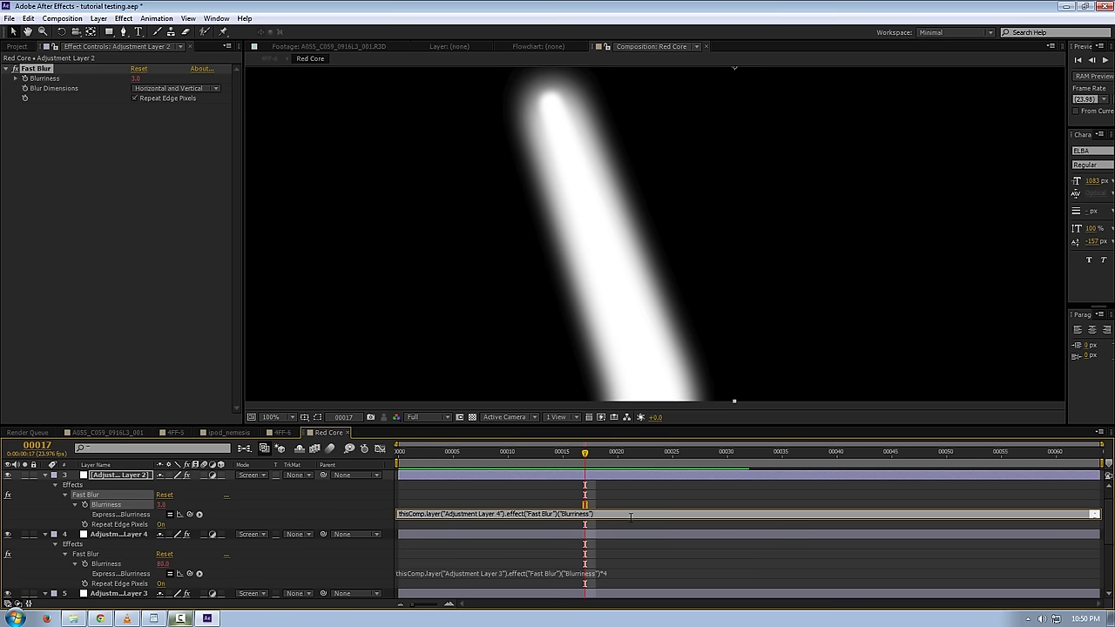
click(261, 504)
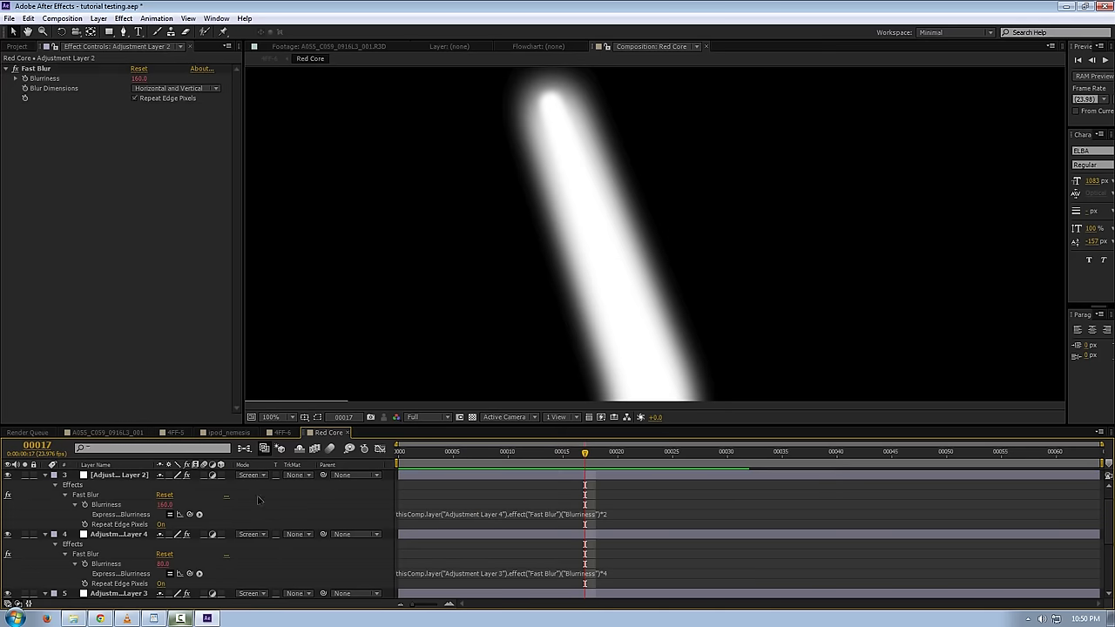
Link layer 2's Fast Blur Blurriness to layer 3's Blurriness with an expression multiplied by 2.
scroll(234, 496, up, 1)
click(115, 485)
key(e)
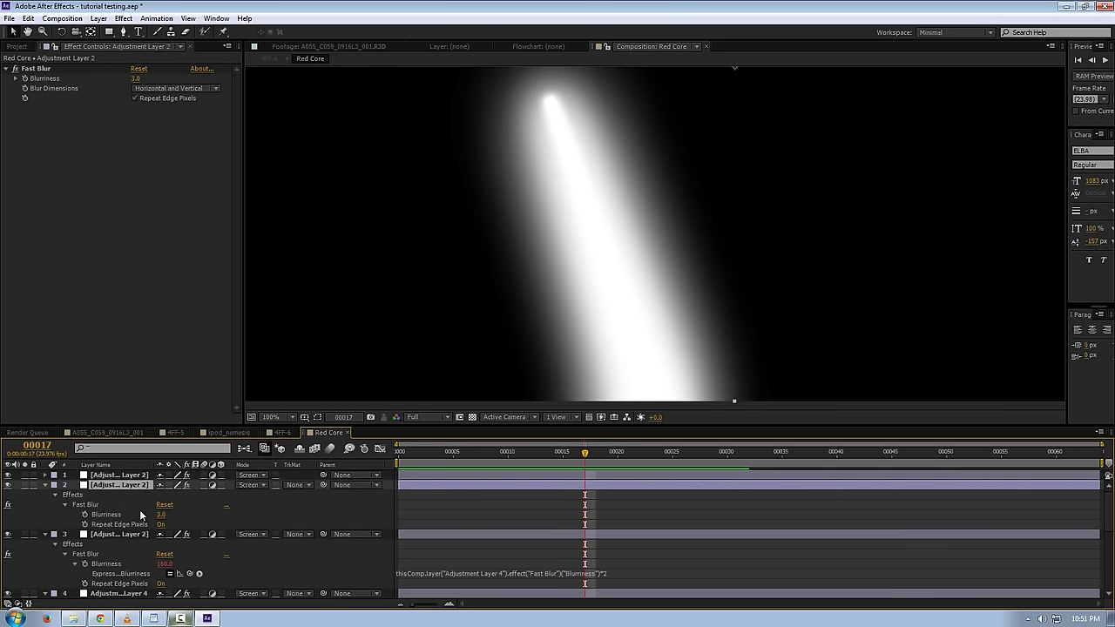
alt+click(85, 514)
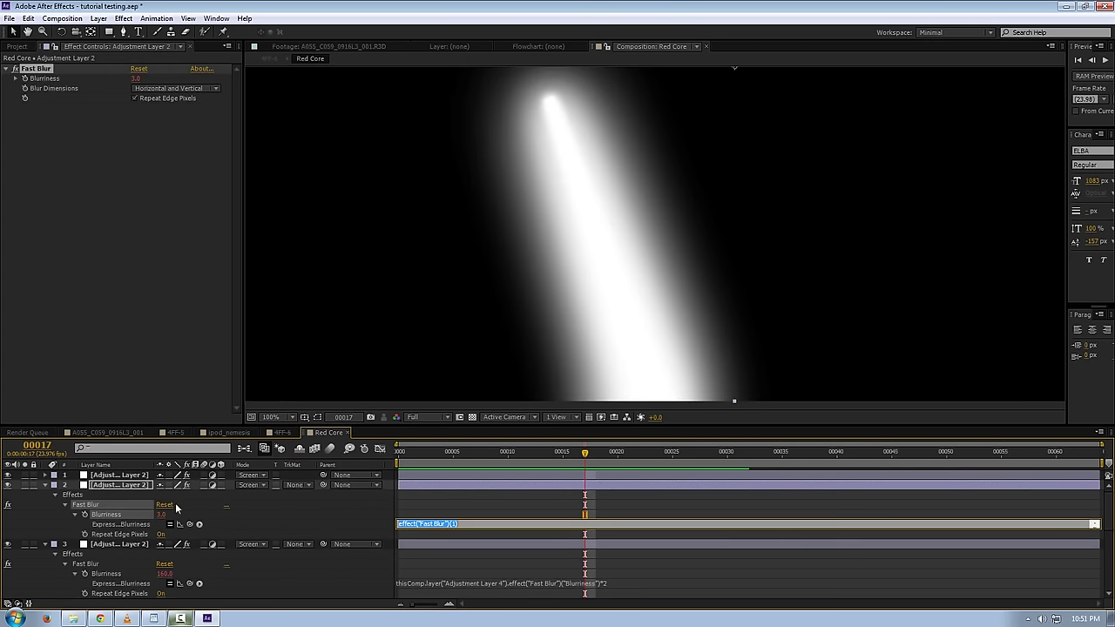
drag(190, 523, 113, 576)
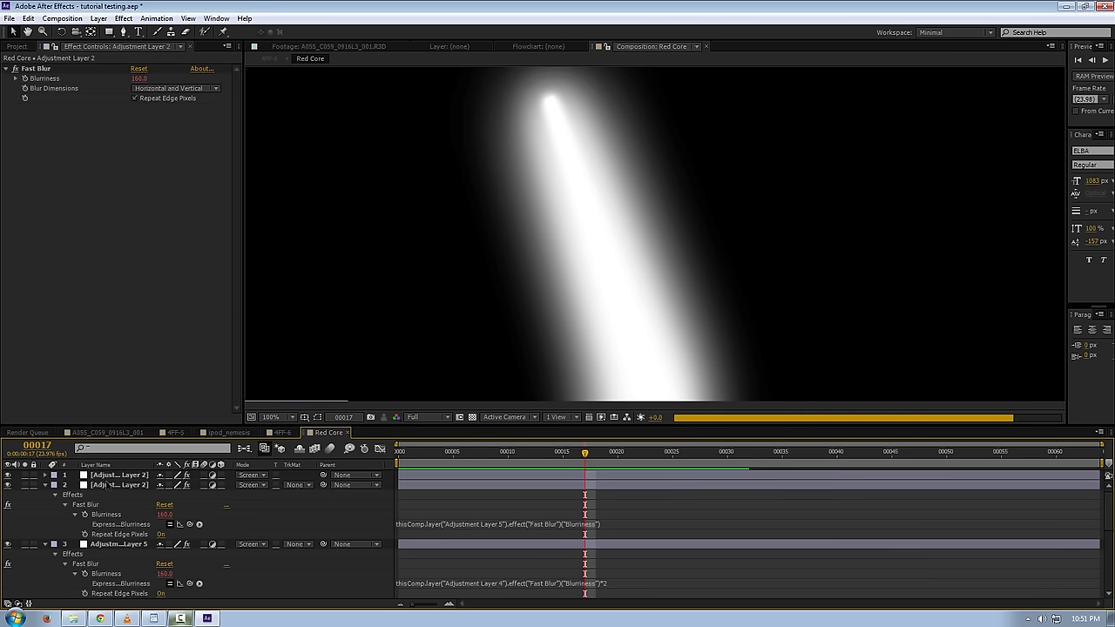
click(609, 525)
click(610, 524)
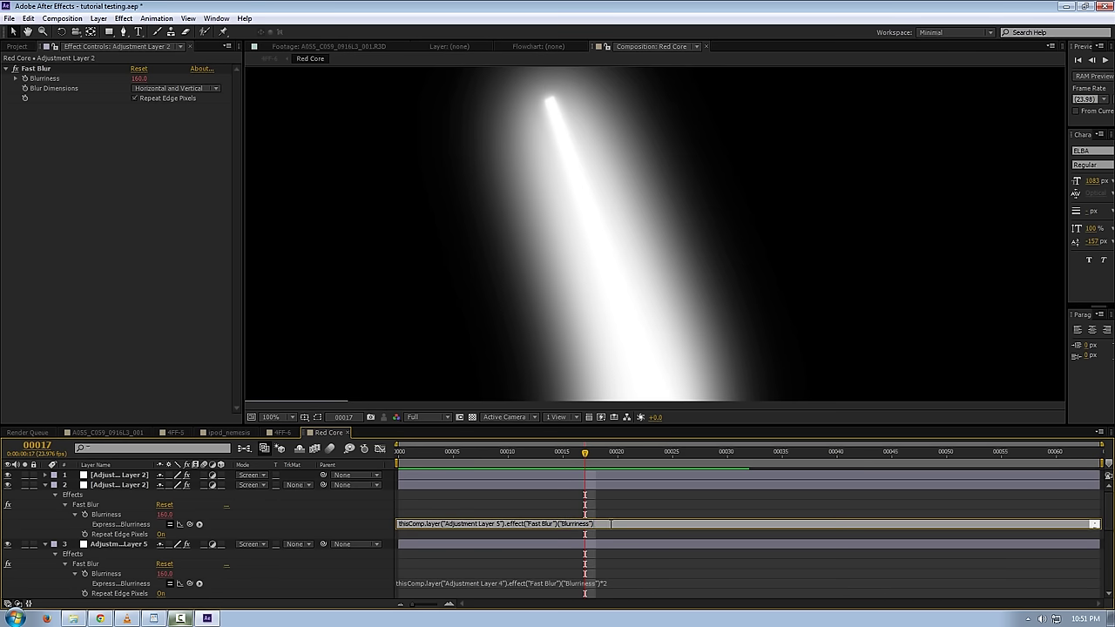
text(2)
key(KP_Enter)
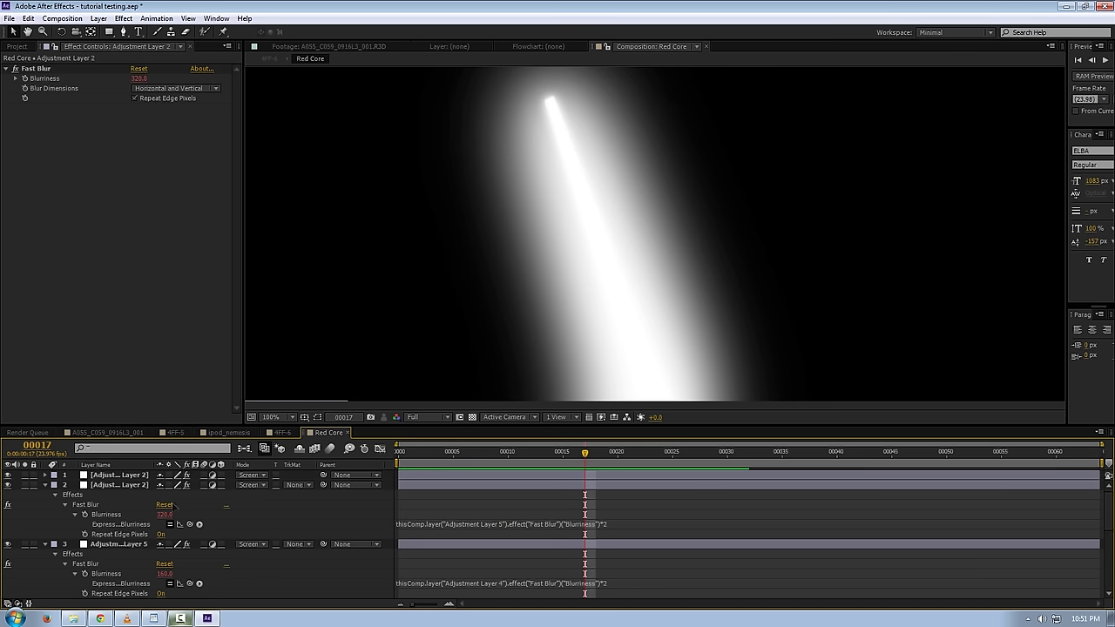
Link layer 1's Fast Blur Blurriness to layer 2's Blurriness with an expression multiplied by 2.
click(121, 475)
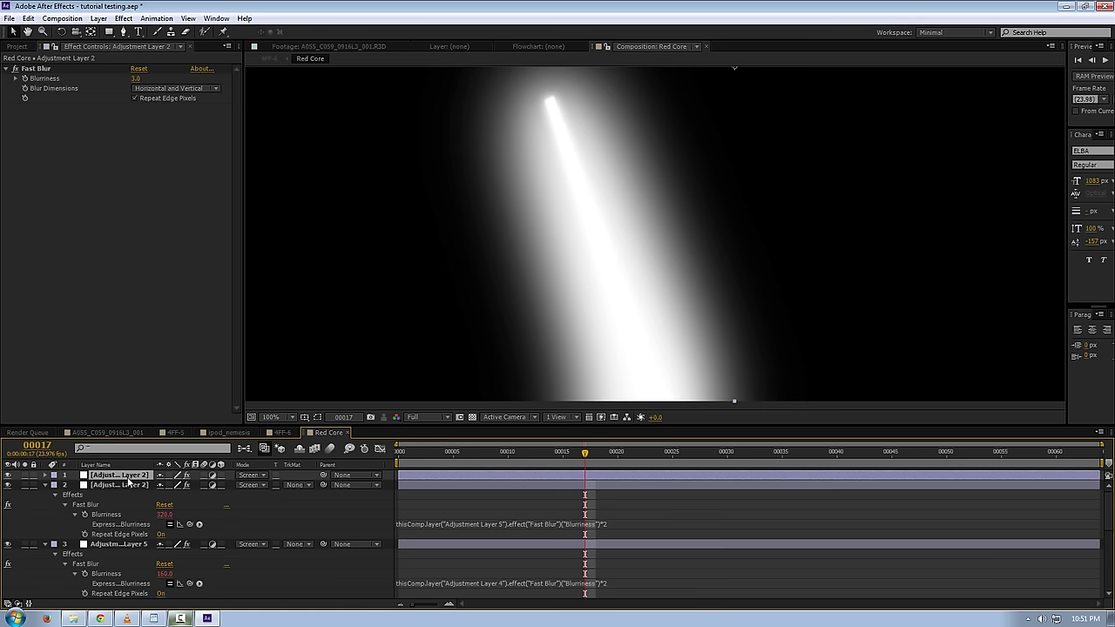
key(e)
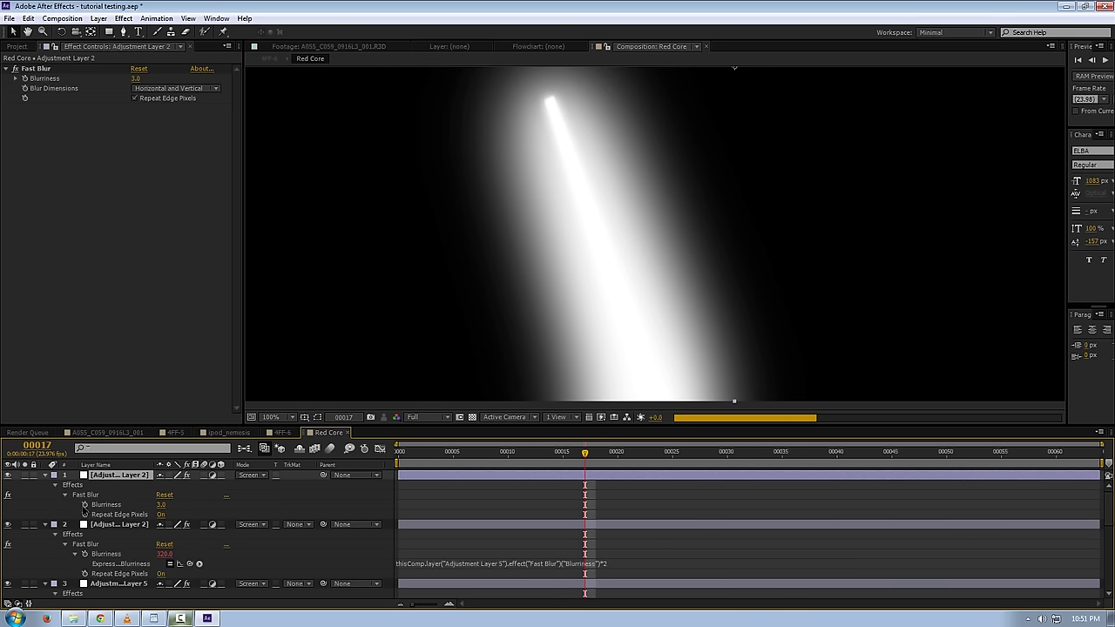
alt+click(84, 504)
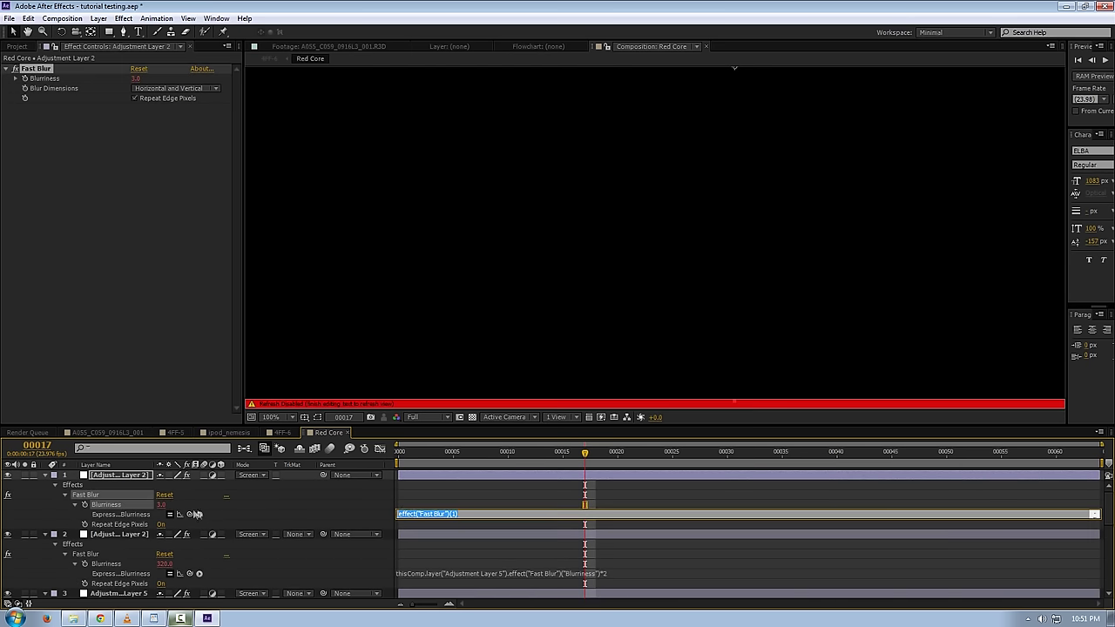
drag(190, 514, 106, 564)
click(473, 542)
click(605, 513)
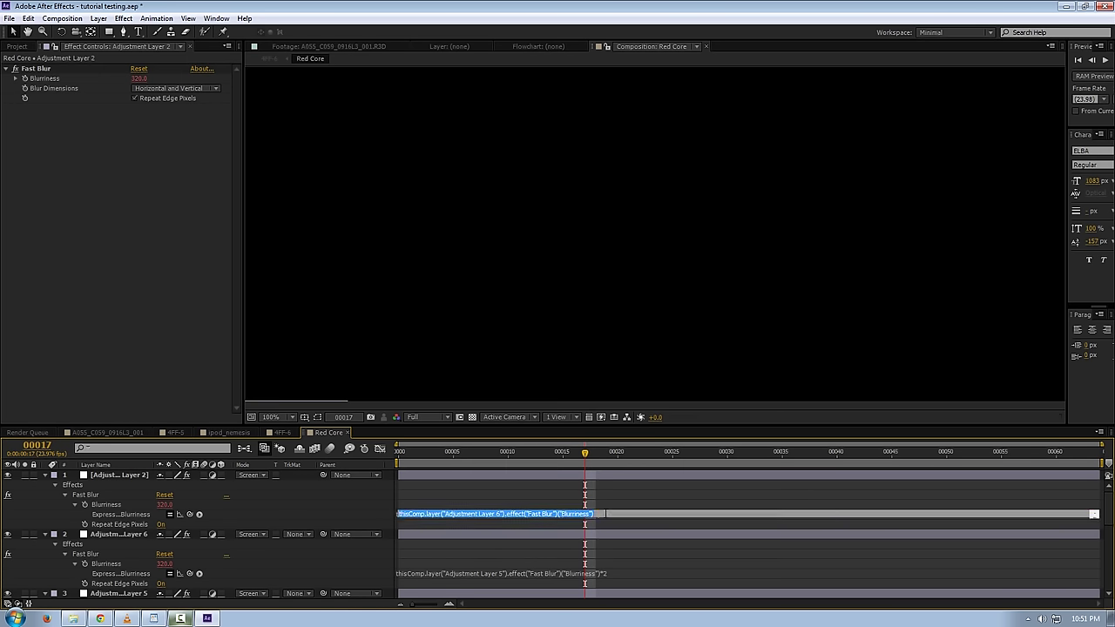
click(611, 514)
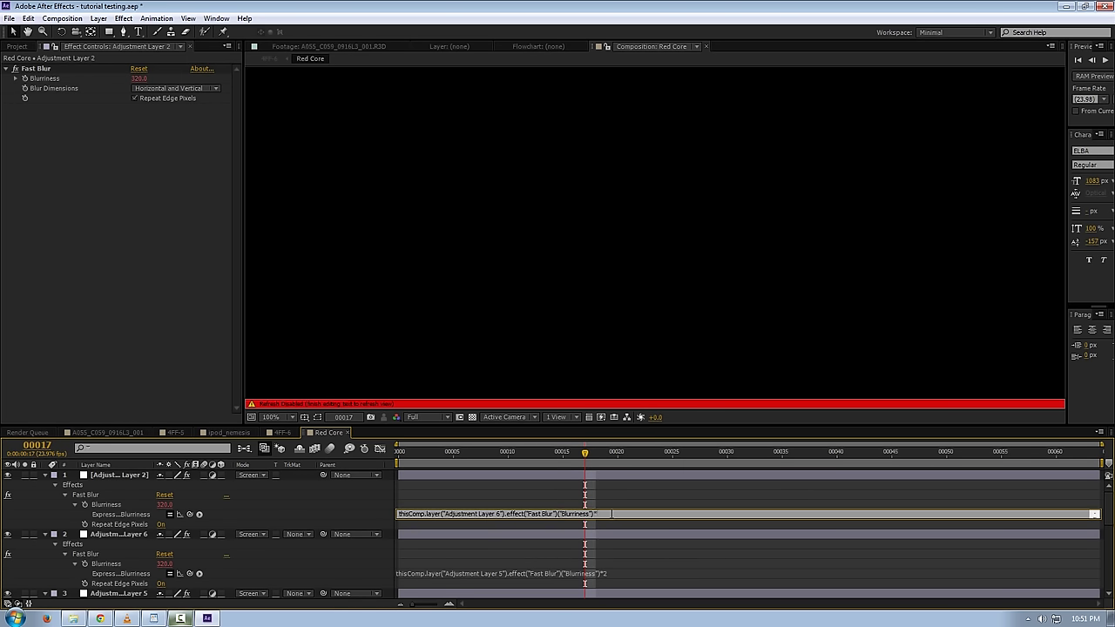
click(275, 514)
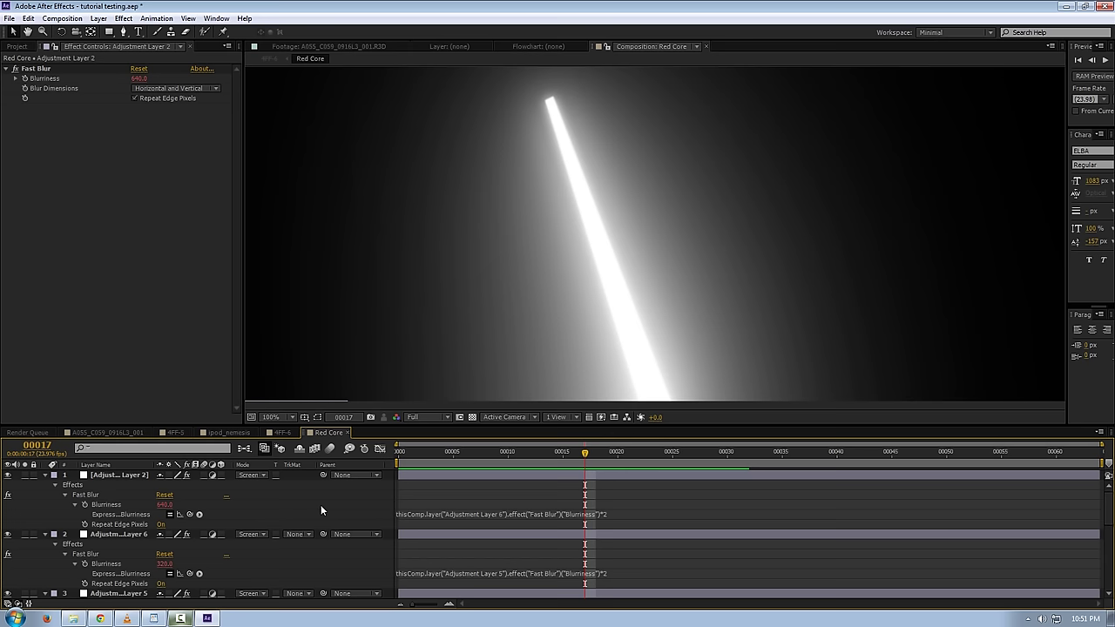
Reveal the opacity of all layers and set the top two adjustment layers' opacity to 10%.
click(106, 476)
click(264, 497)
key(t)
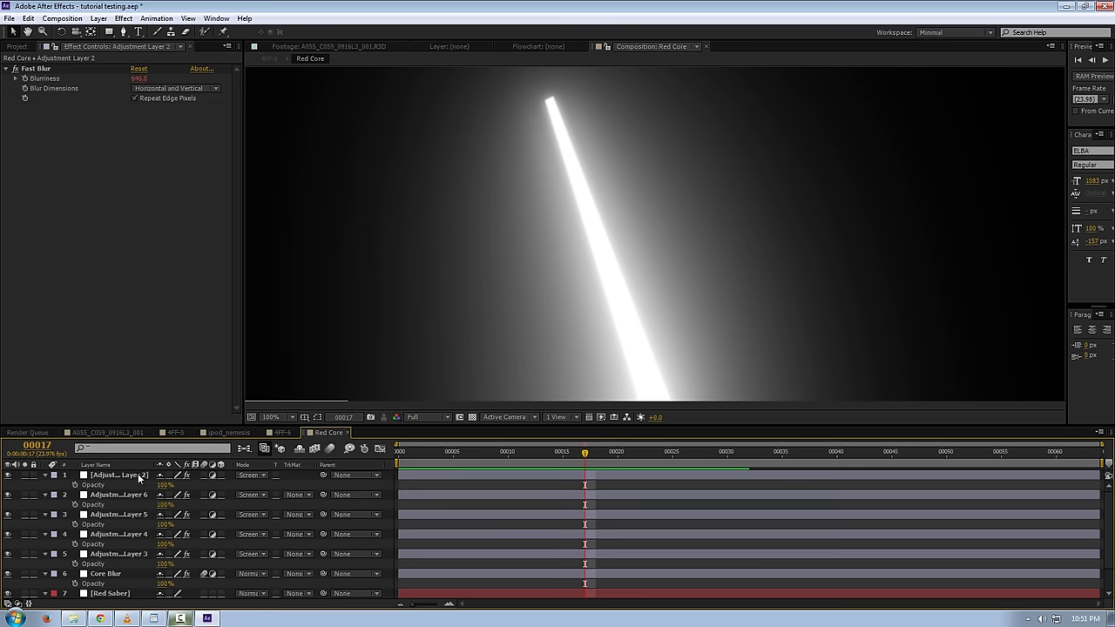
click(164, 484)
text(10)
click(146, 503)
click(161, 504)
text(10)
key(Return)
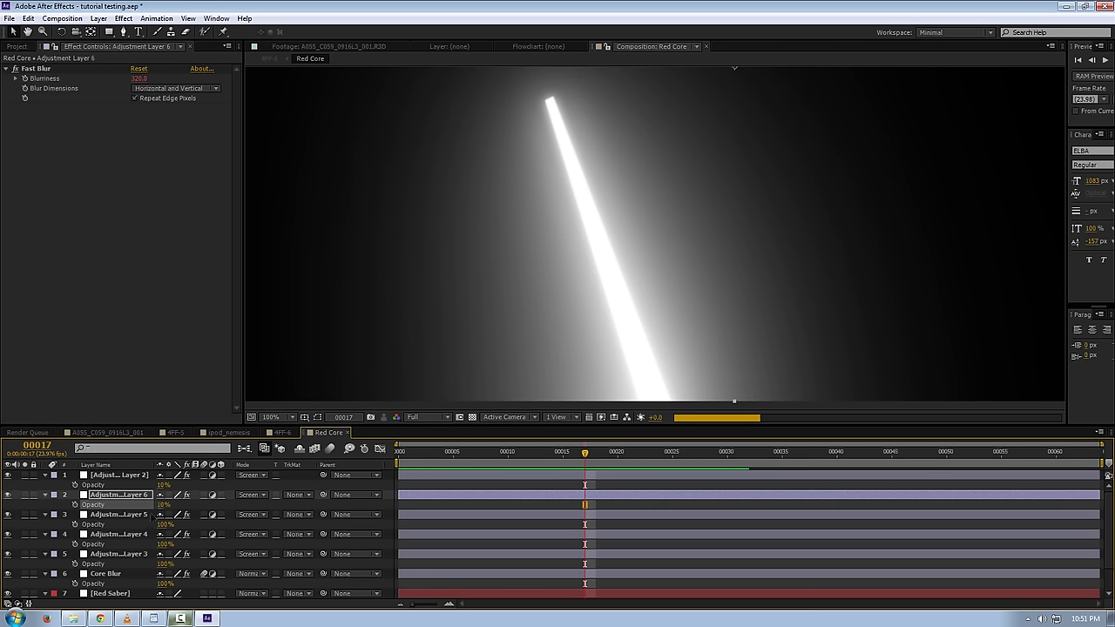
Set the opacity of Adjustment Layer 5 to 30% and of Adjustment Layer 4 to 50%.
click(166, 524)
text(30)
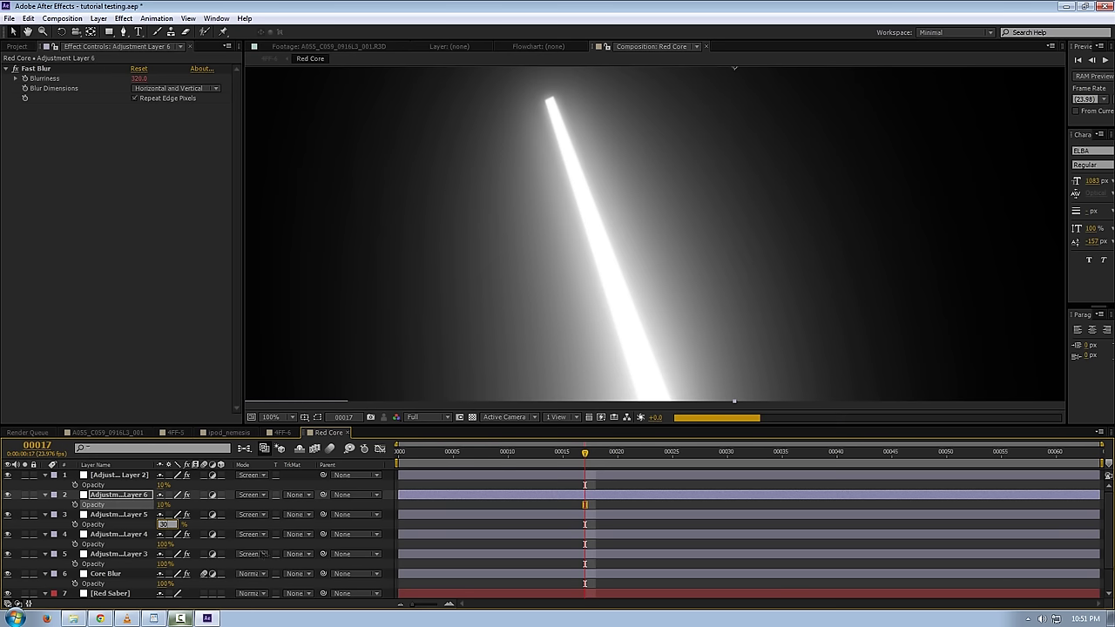
key(Return)
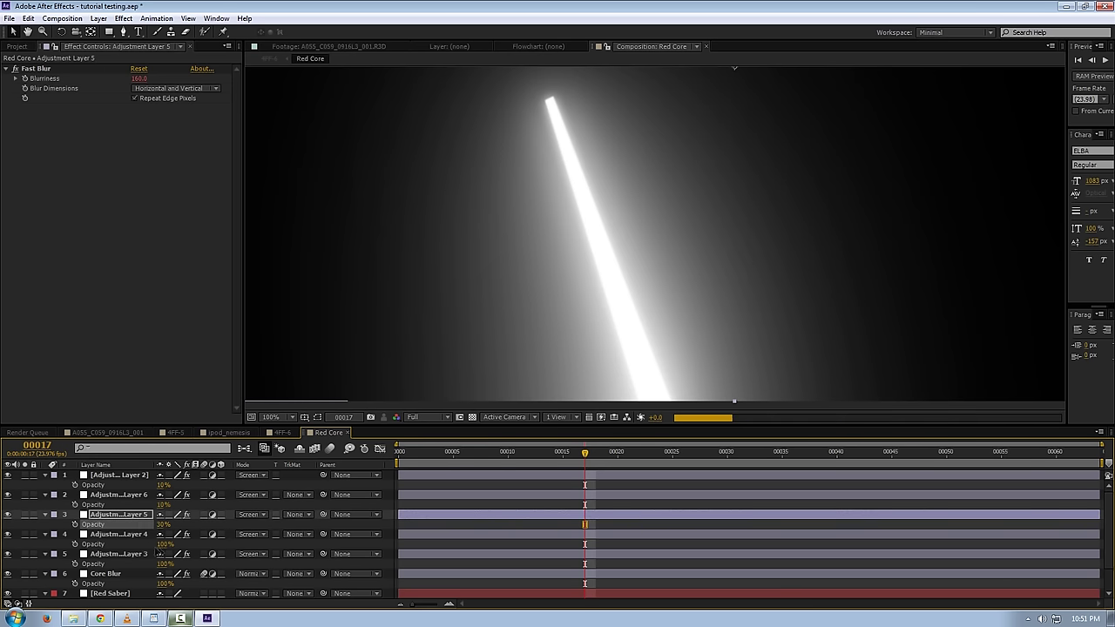
click(165, 543)
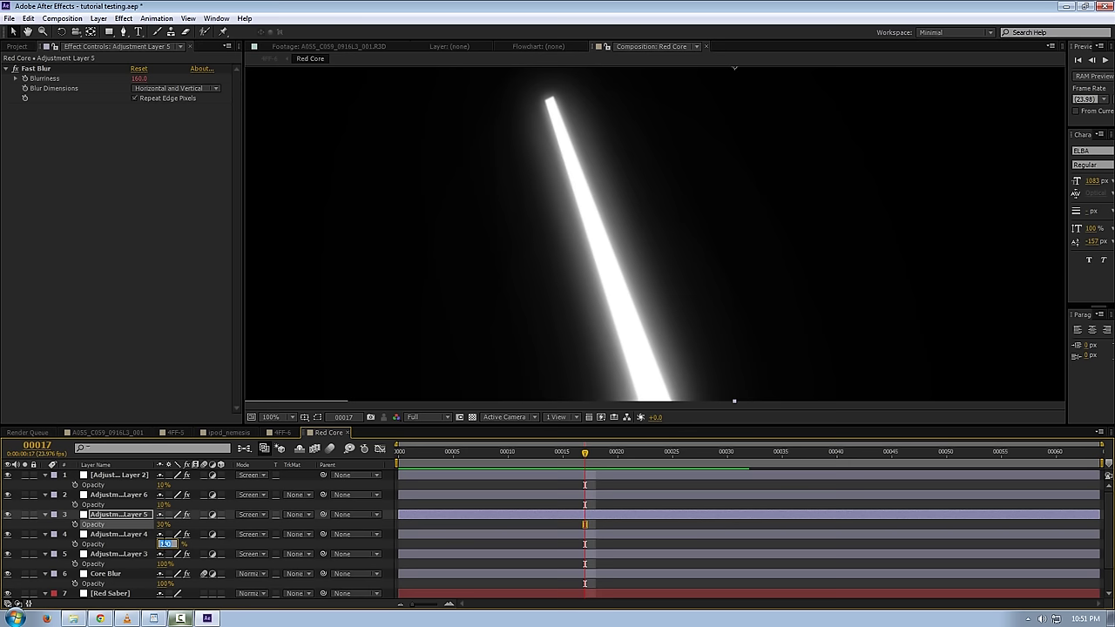
text(50)
key(Return)
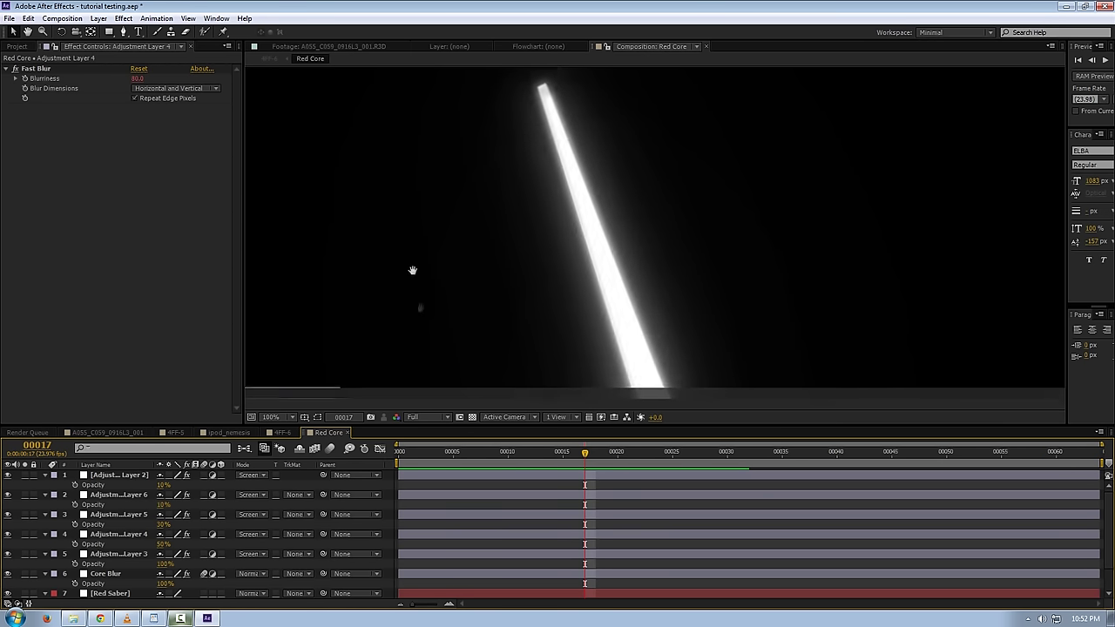
Examine the softened glow around the whole blade on the frames next to frame 17.
scroll(447, 318, down, 2)
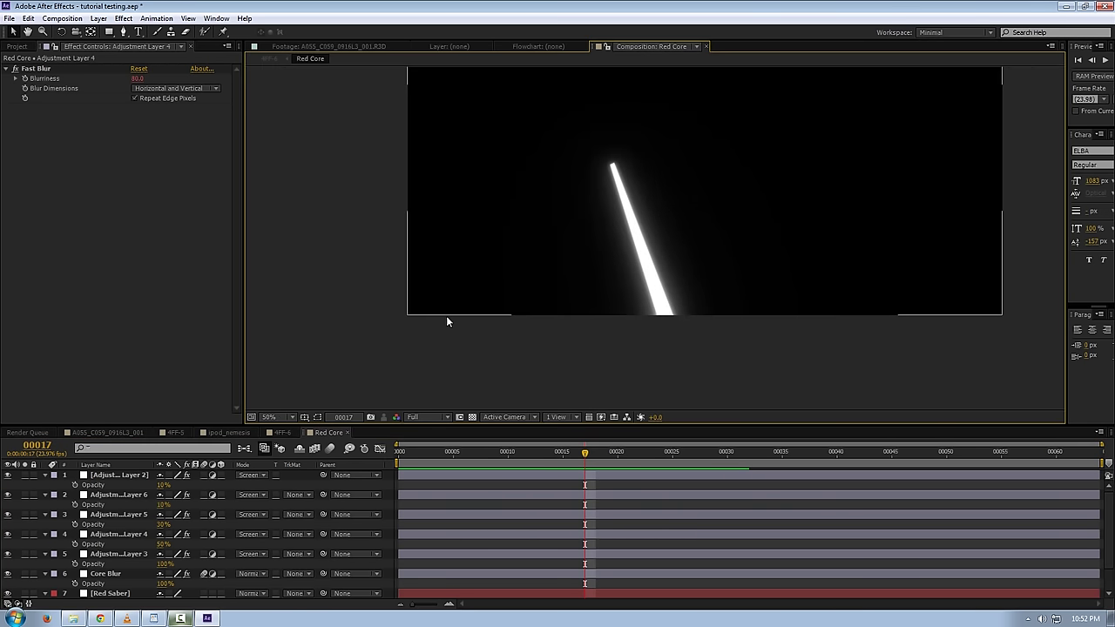
key(Page_Down)
key(Page_Down)
key(Page_Up)
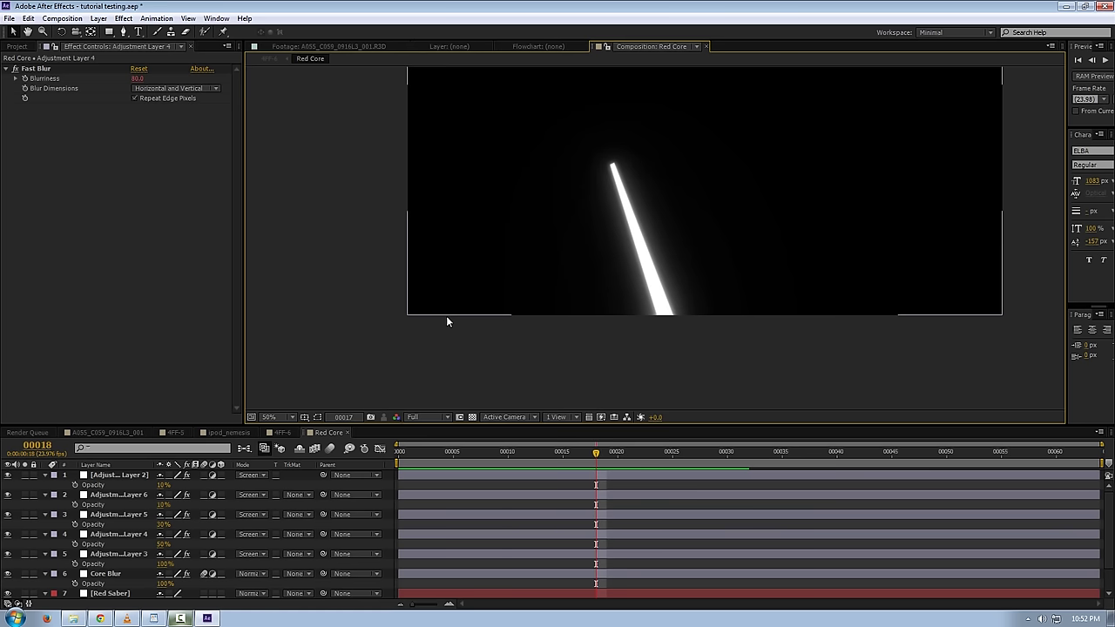
key(Page_Up)
key(Page_Up)
key(Page_Down)
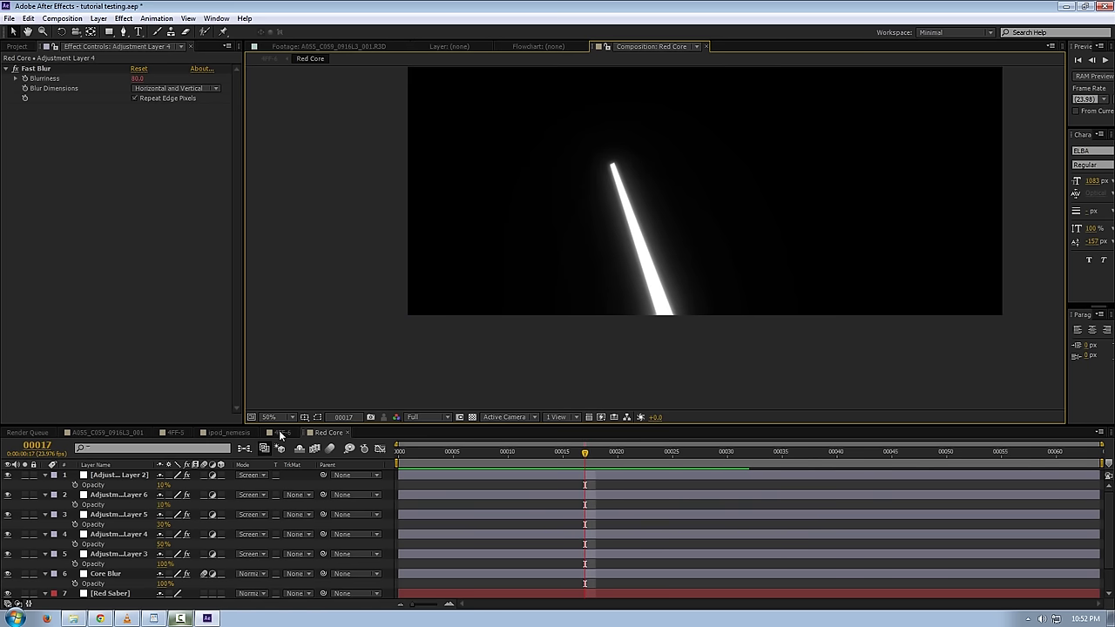
In the 4FF-6 composition, set the Red Core layer's blending mode to Screen.
click(280, 434)
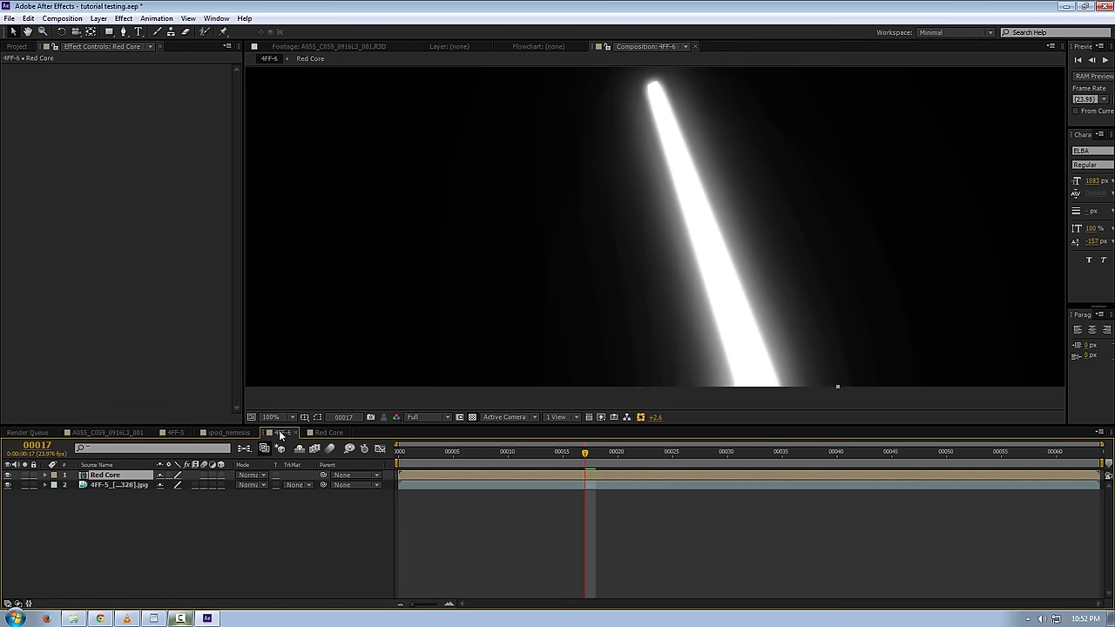
click(251, 475)
click(292, 244)
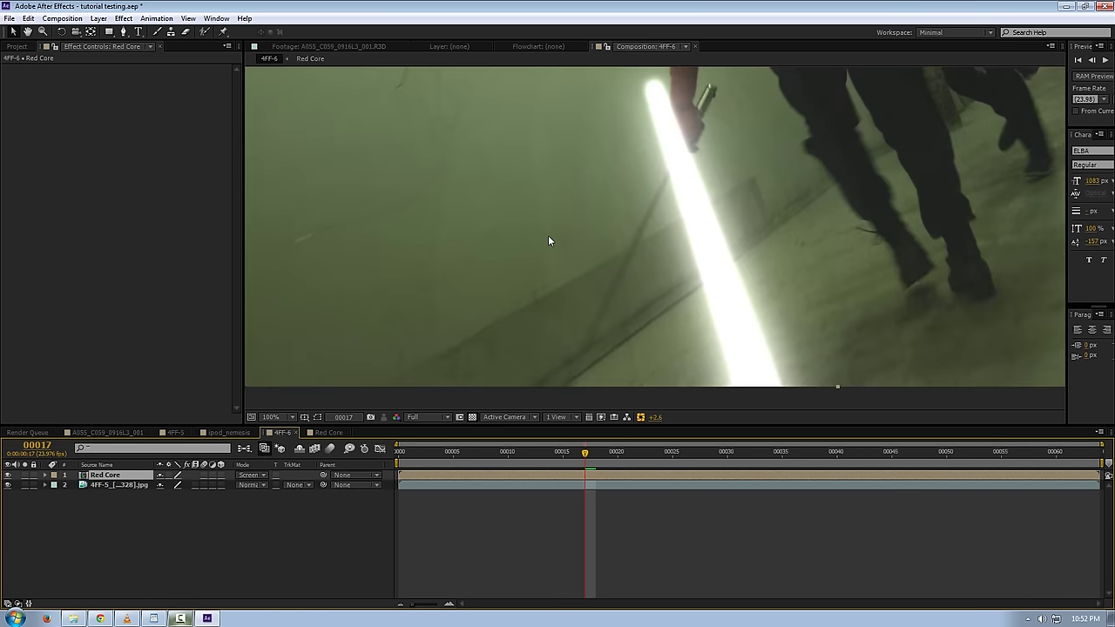
Reset the viewer's exposure to +0.0 and go to frame 36 to check the glowing blade over the footage.
key(space)
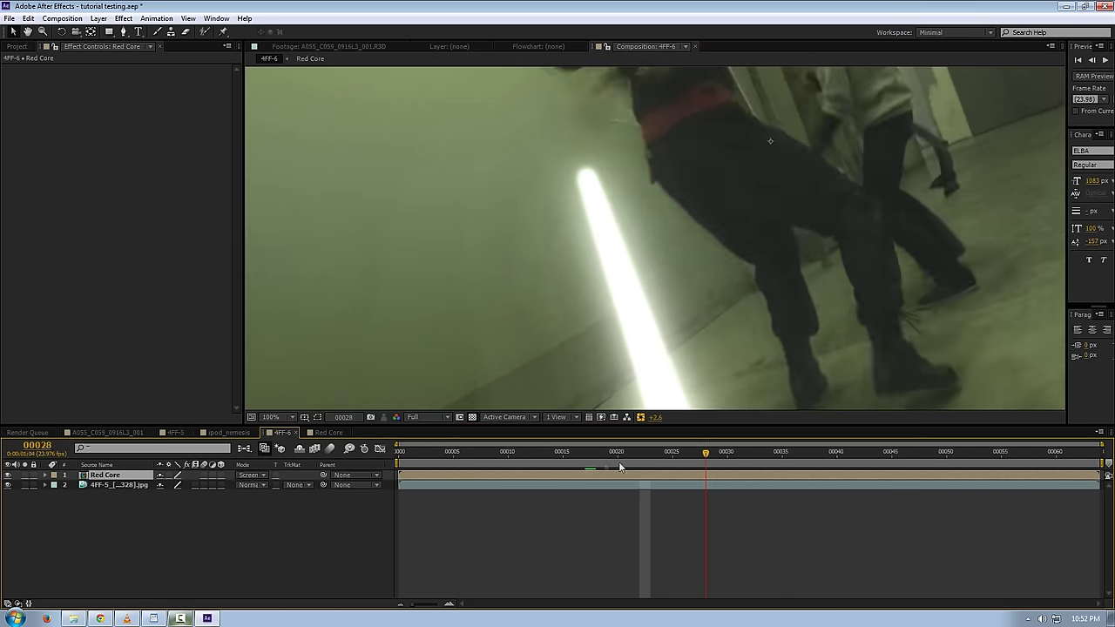
drag(640, 463, 551, 463)
click(640, 417)
drag(696, 455, 814, 468)
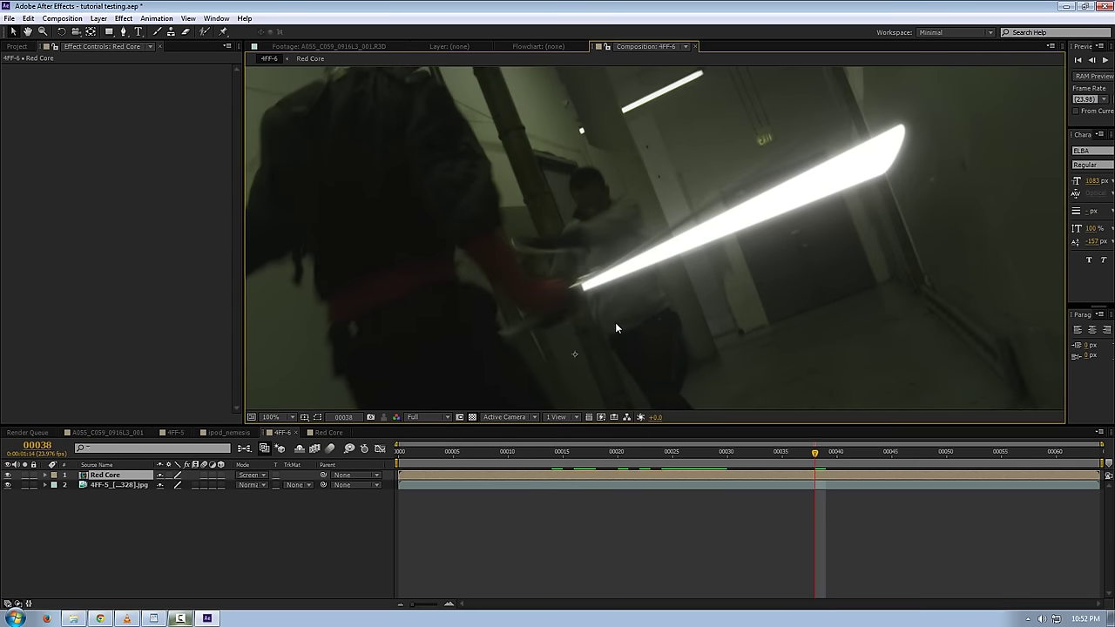
key(Page_Up)
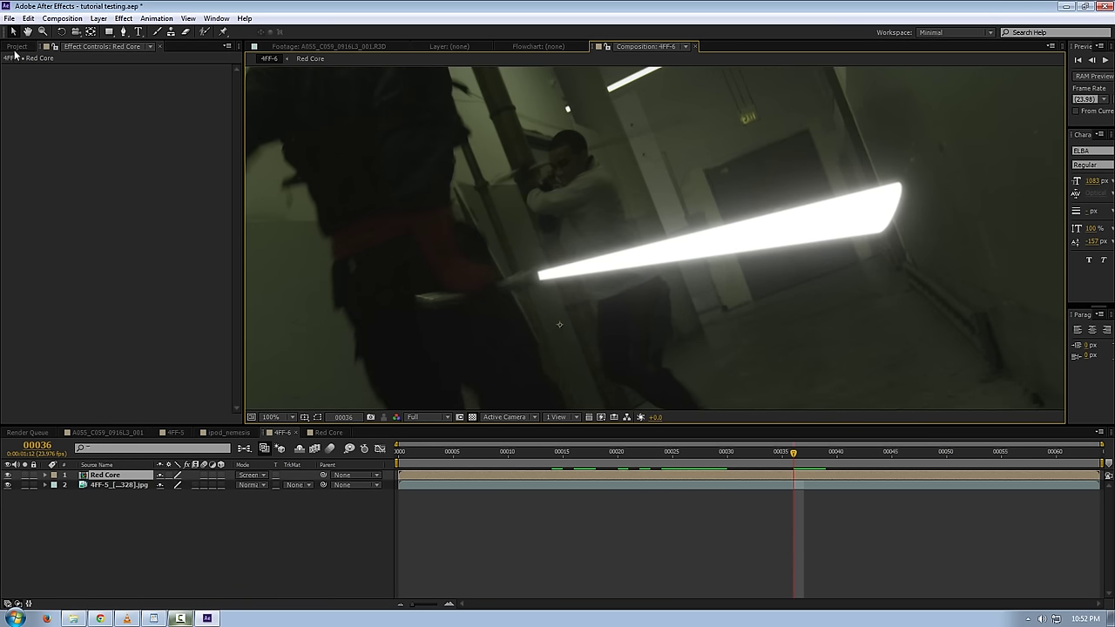
Apply Color Balance to the Red Core layer and set Hilight Red Balance and Midtone Red Balance to 100.
click(138, 246)
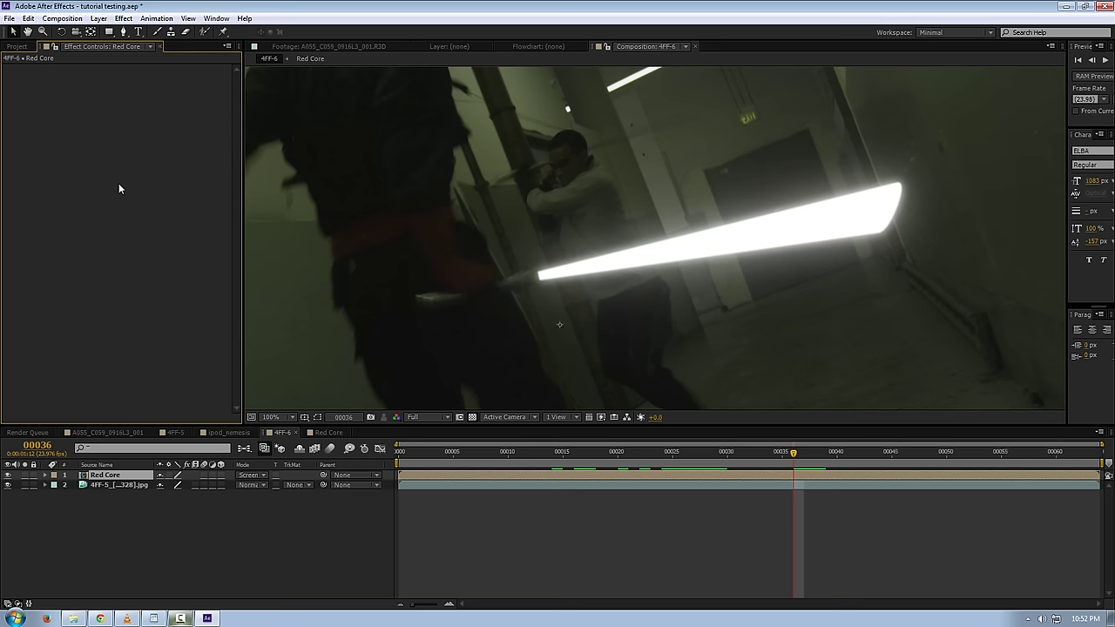
right_click(168, 168)
mouse_move(225, 195)
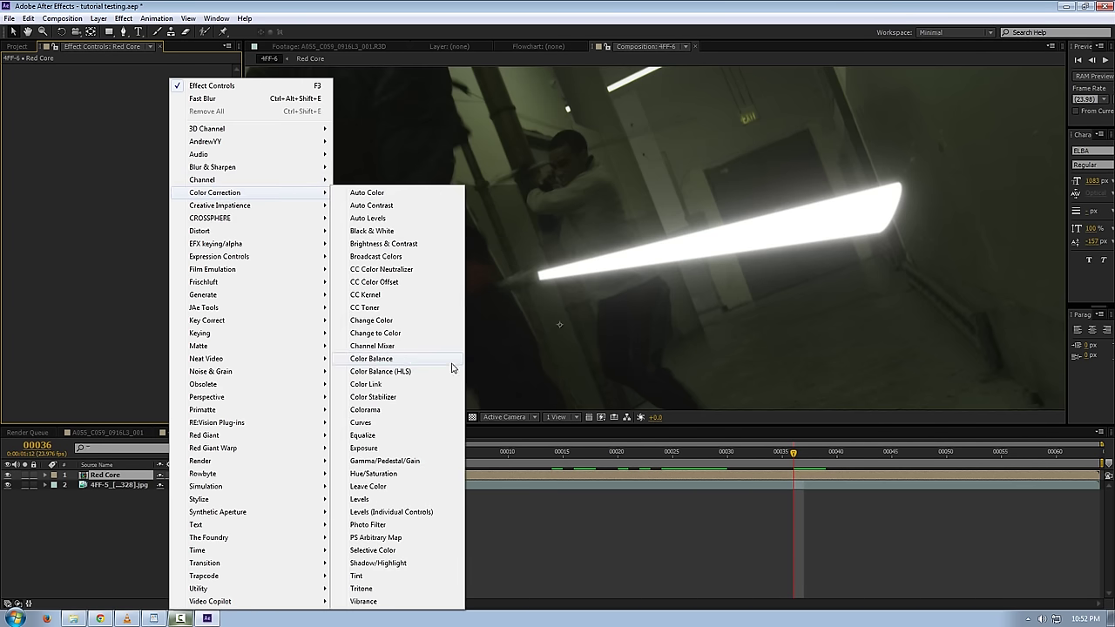
click(383, 360)
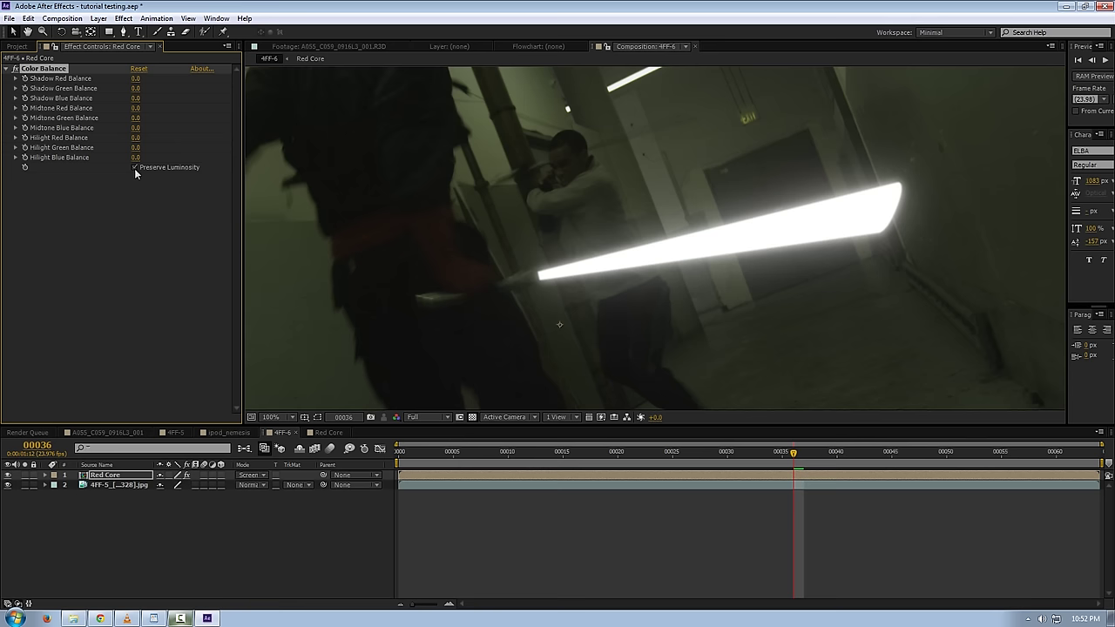
drag(135, 138, 263, 111)
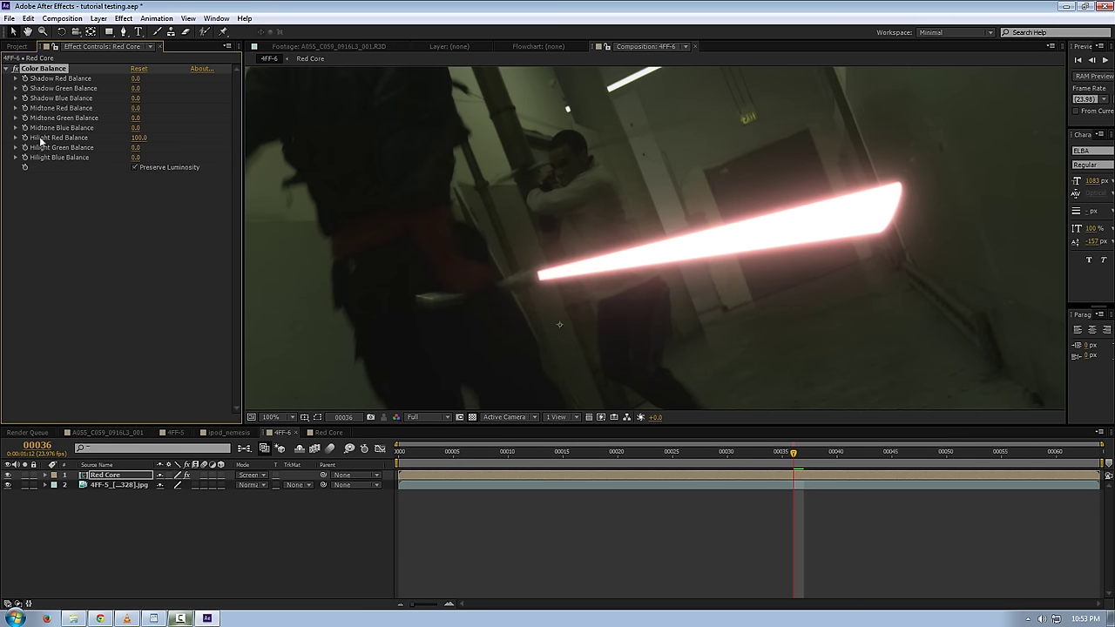
drag(135, 107, 274, 96)
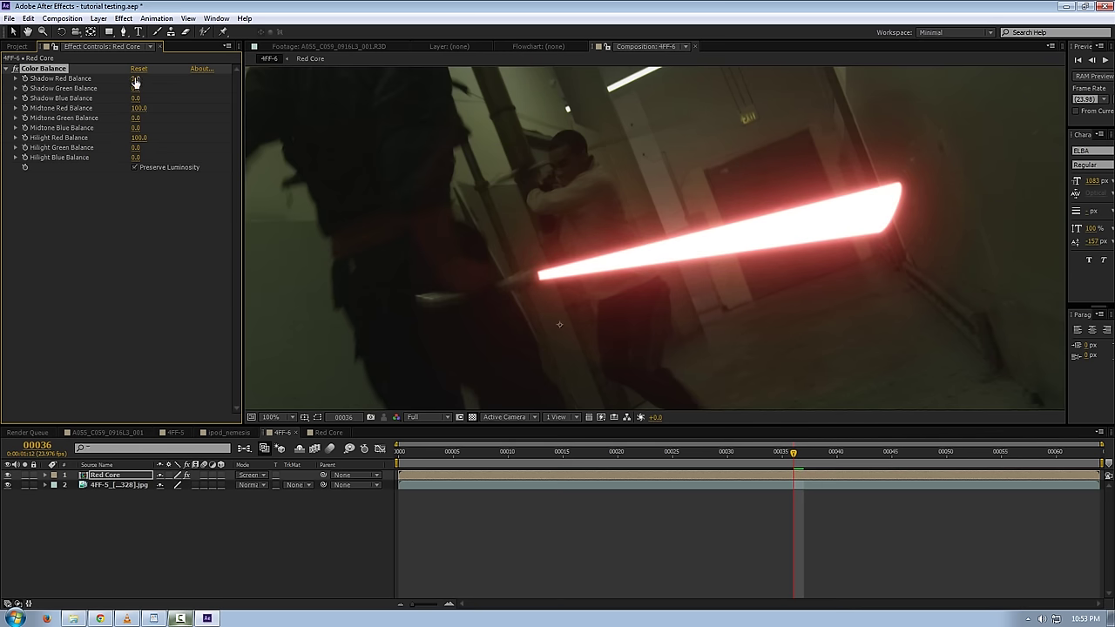
Try a different Shadow Red Balance, return it to 0, and set Hilight Green Balance to 16 while checking the blade's edge.
drag(135, 81, 151, 87)
drag(165, 91, 145, 89)
drag(135, 123, 139, 148)
scroll(564, 292, up, 4)
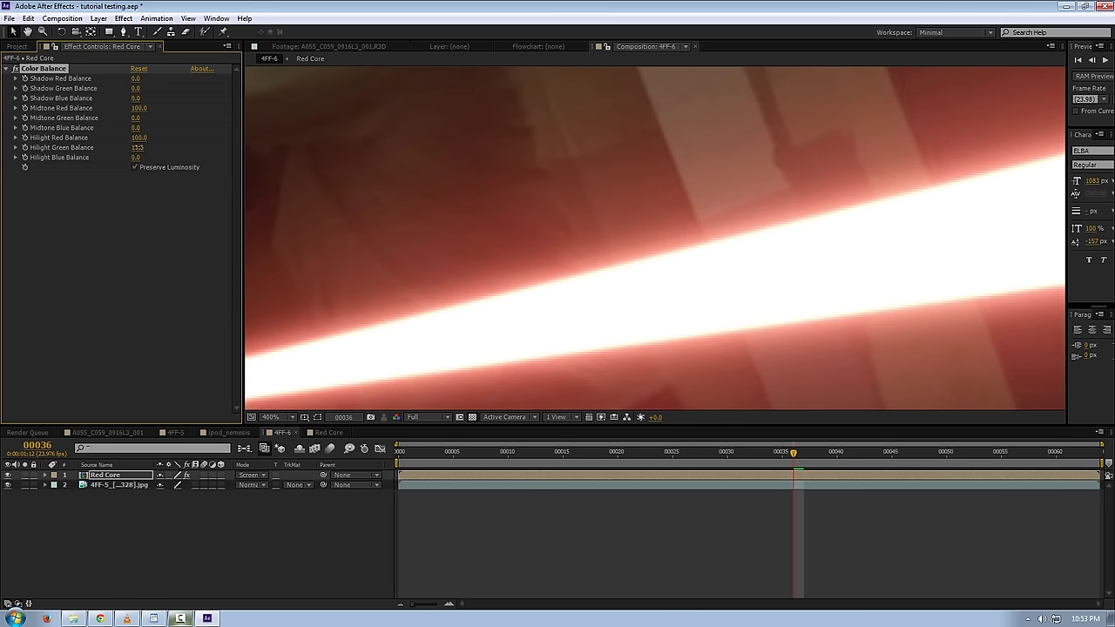
scroll(626, 271, down, 5)
scroll(615, 268, up, 2)
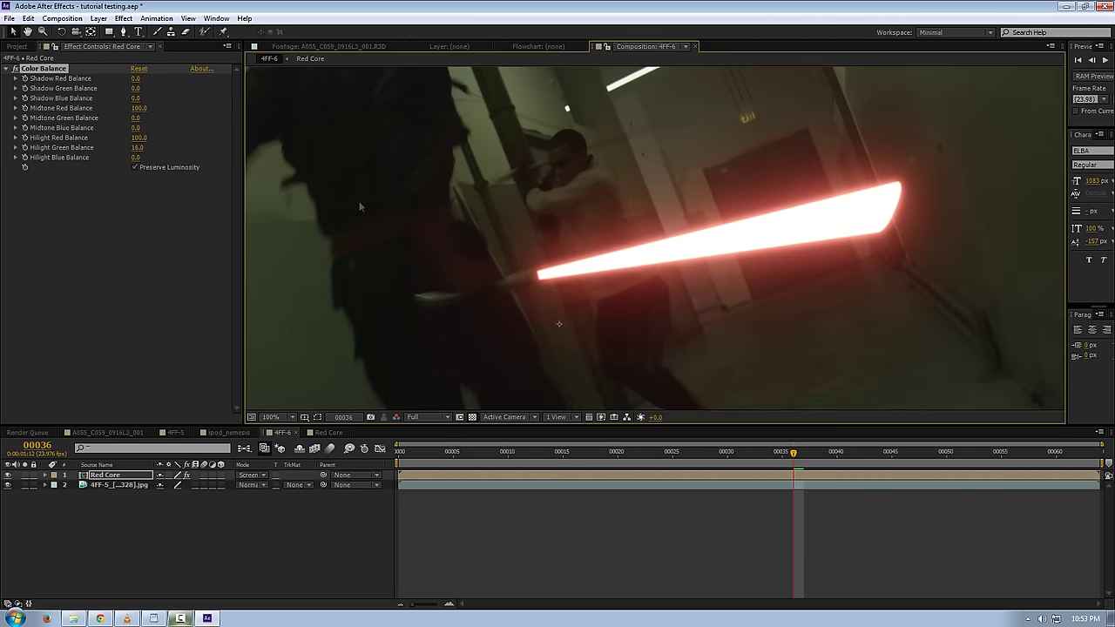
Reset Color Balance on the Red Core layer, and set Hilight Blue Balance and Midtone Blue Balance to 100.
click(138, 68)
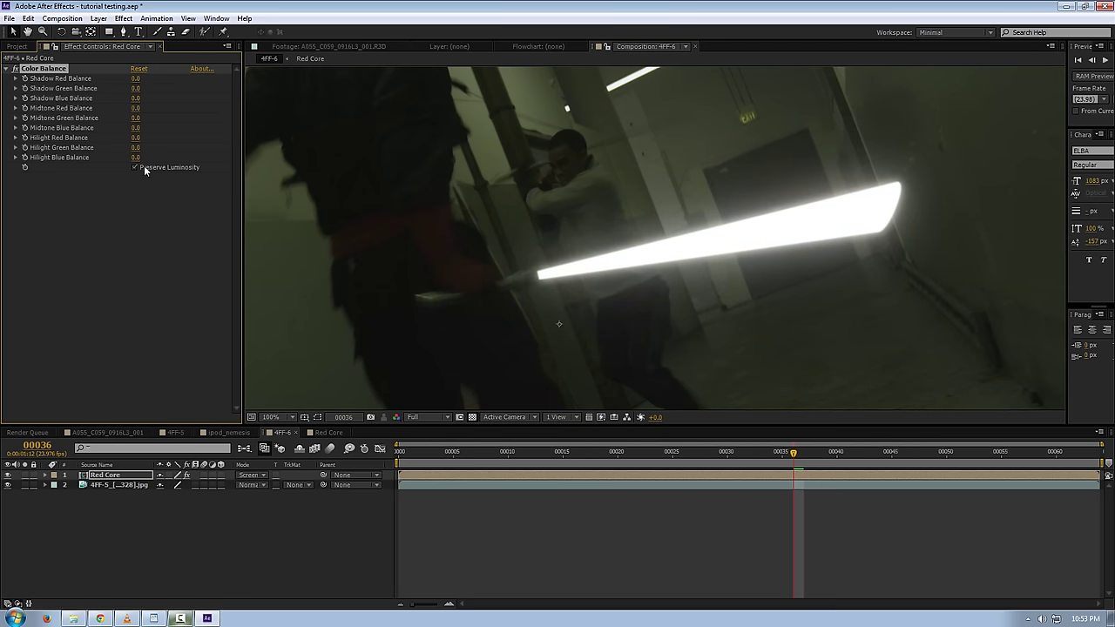
click(101, 202)
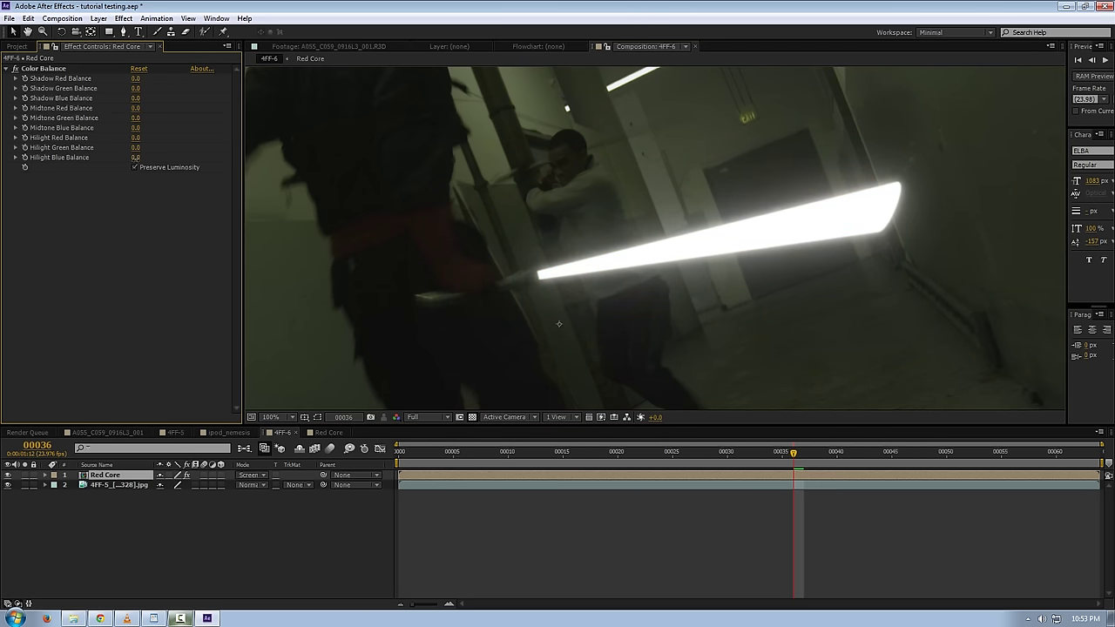
drag(134, 158, 398, 163)
drag(135, 128, 544, 131)
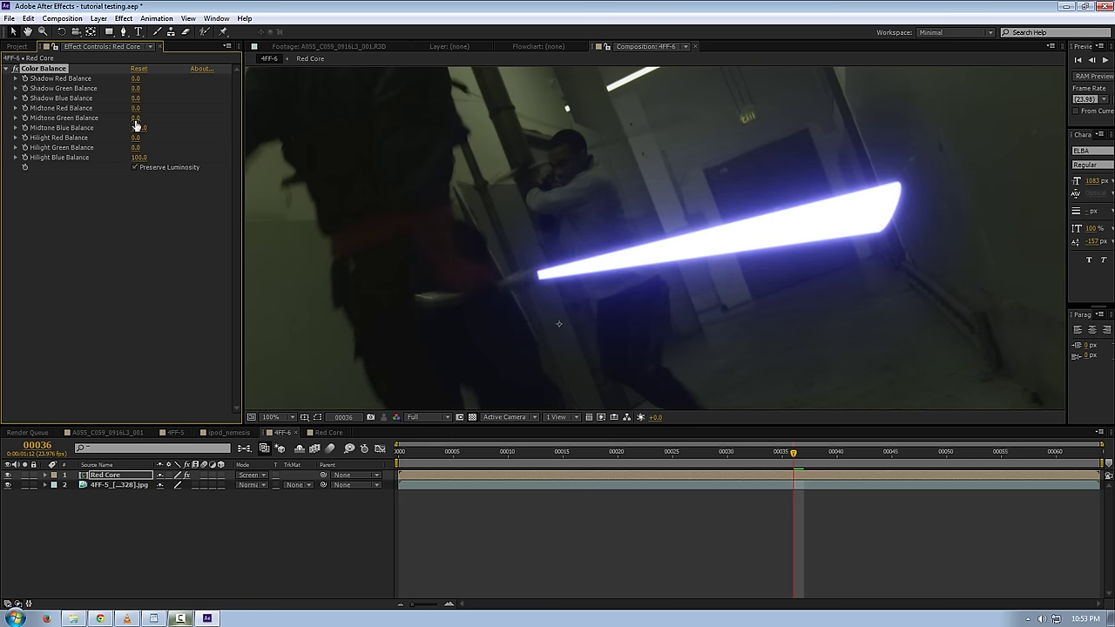
Try a Midtone Green Balance of 40 and a Hilight Green Balance of 30 on the blue glow.
drag(135, 120, 168, 128)
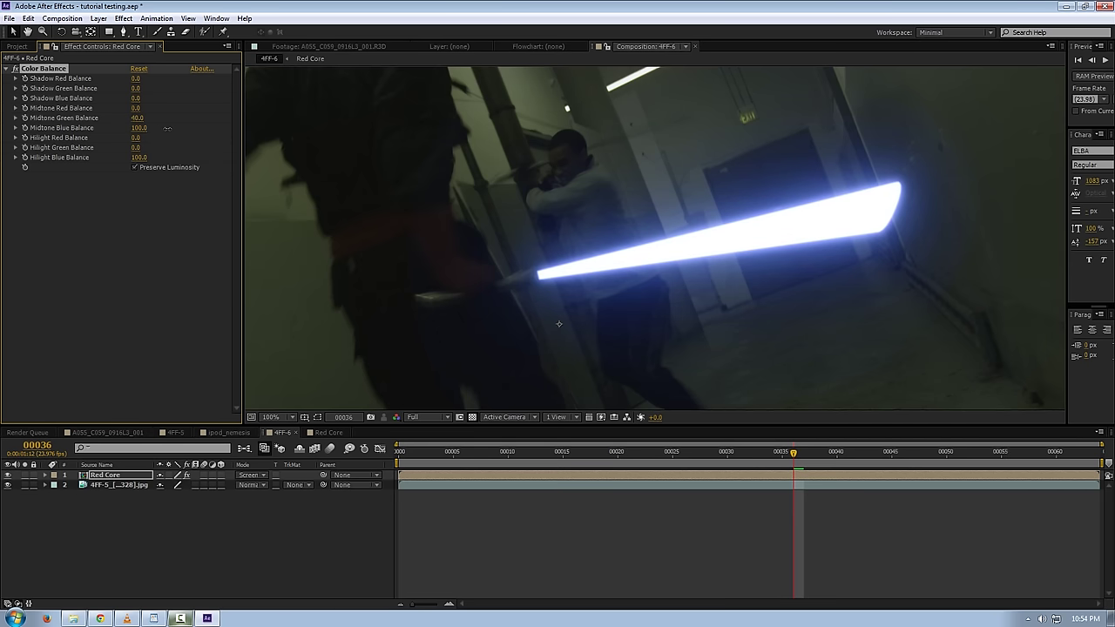
drag(137, 149, 155, 148)
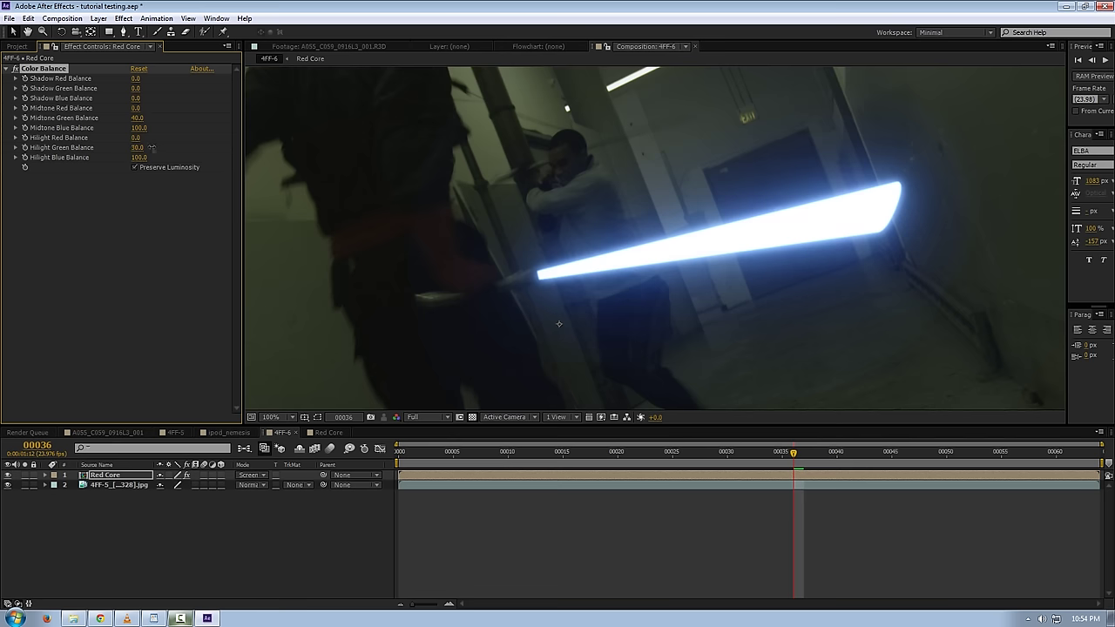
scroll(485, 232, down, 2)
scroll(351, 168, up, 2)
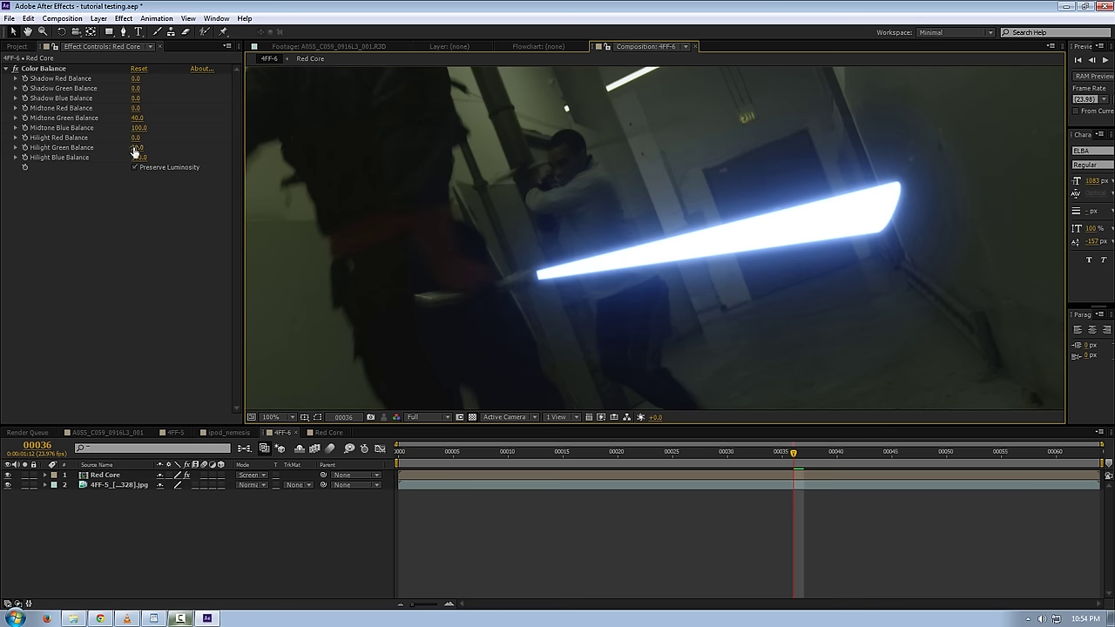
Set Midtone Green Balance to 30 and Hilight Green Balance to 68 on the Red Core layer.
drag(135, 151, 198, 151)
drag(137, 118, 232, 121)
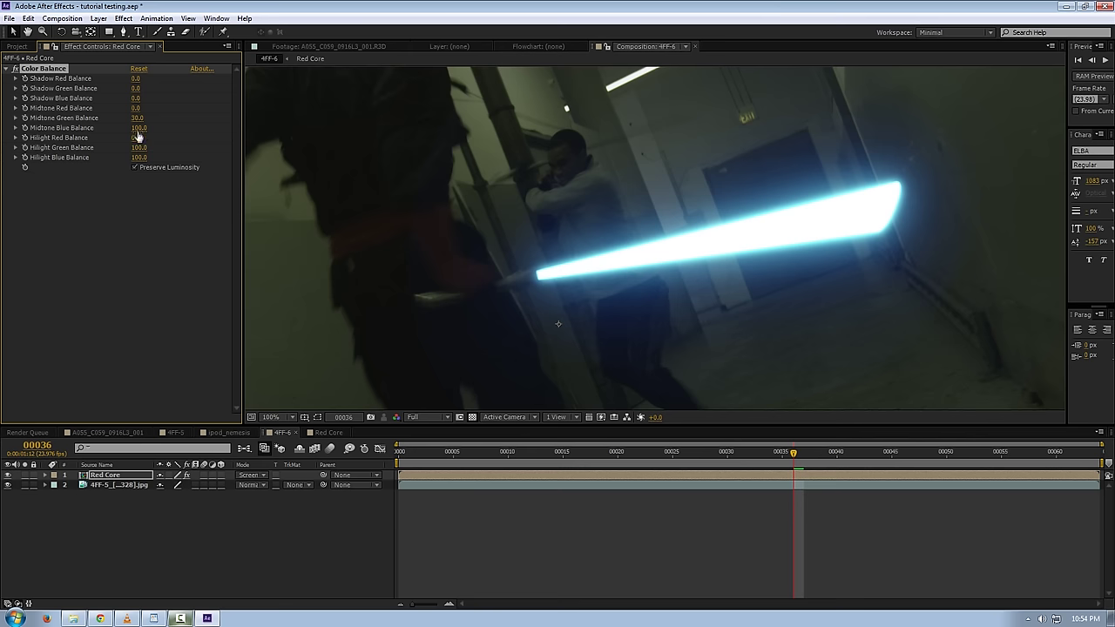
drag(138, 147, 111, 146)
Inspect the blue glow along the blade's edges, both close up and against the whole shot.
scroll(482, 243, up, 1)
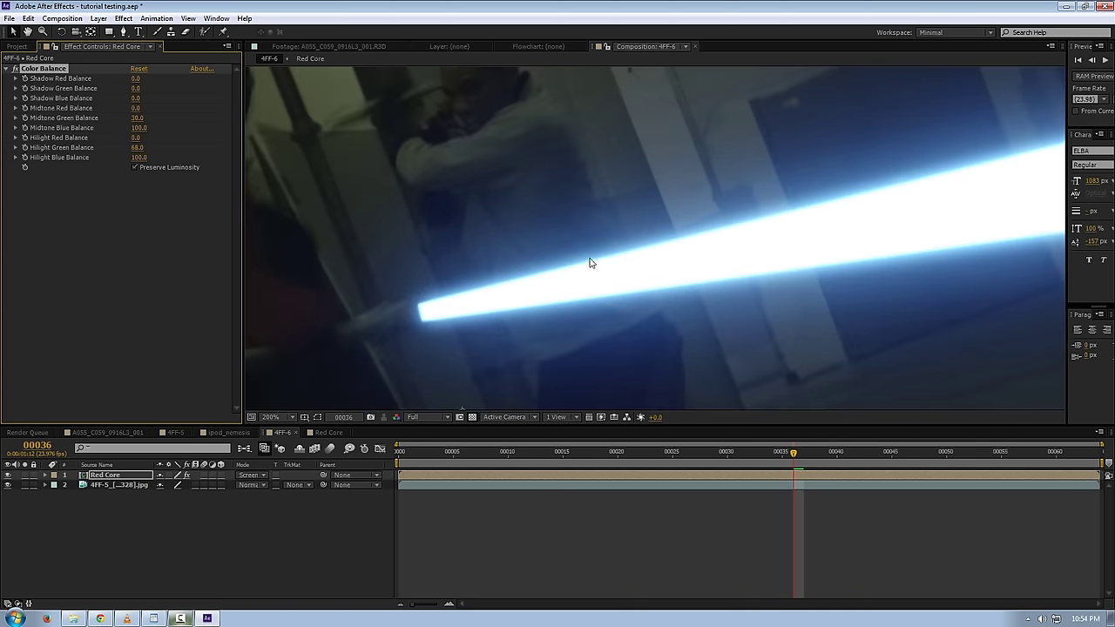
scroll(522, 279, up, 1)
scroll(458, 301, down, 1)
scroll(398, 254, down, 1)
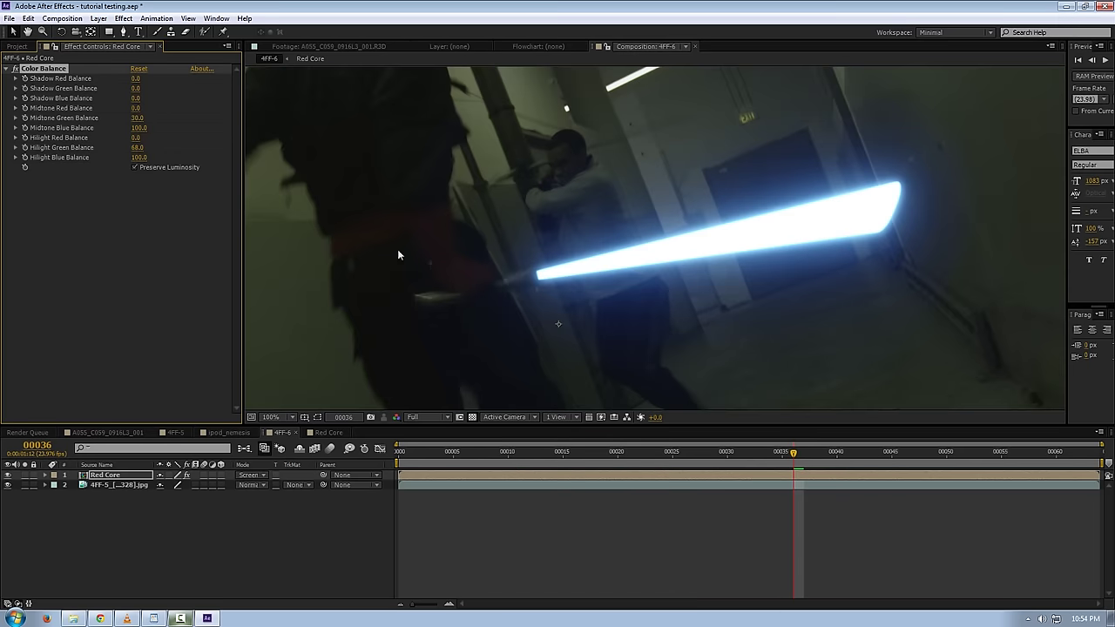
scroll(509, 248, down, 1)
scroll(499, 226, up, 1)
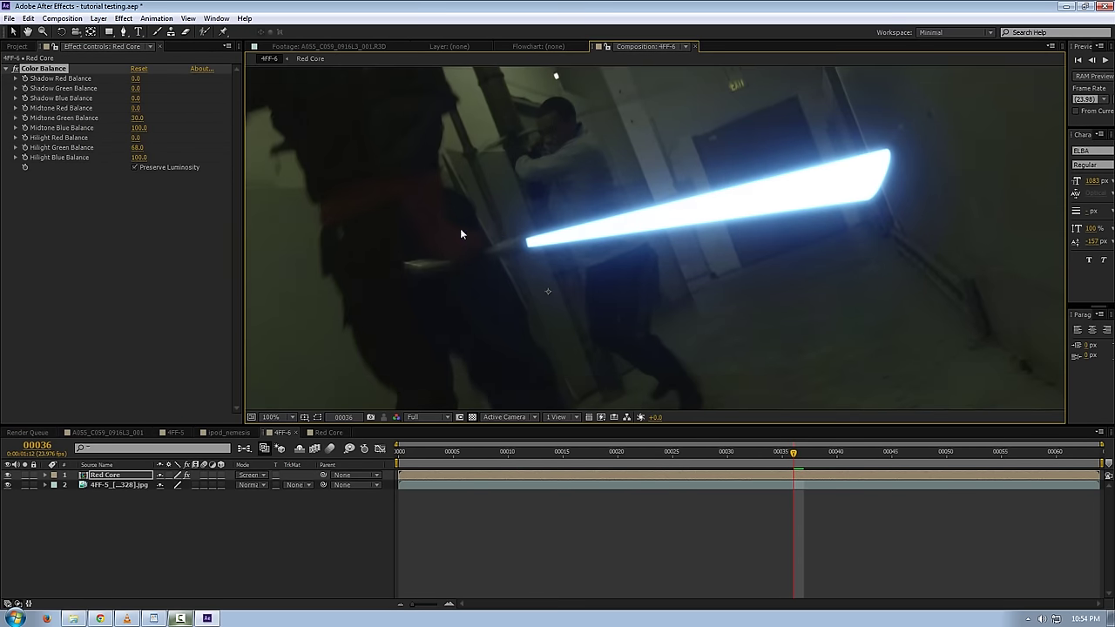
scroll(523, 268, up, 1)
scroll(532, 269, down, 1)
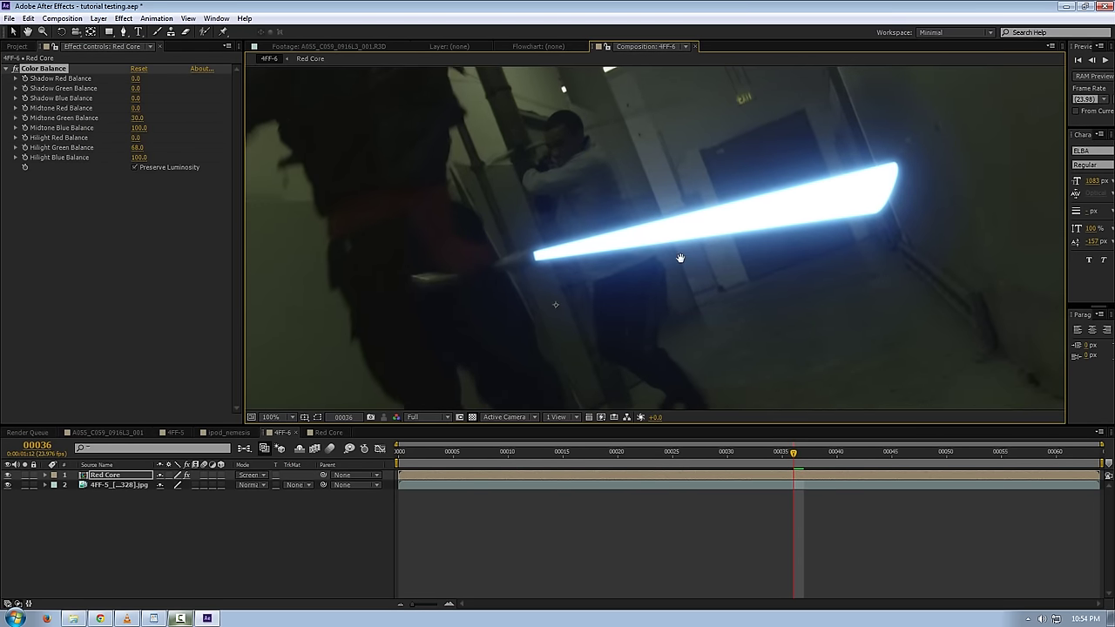
Examine the glow's falloff on the wall beyond the blade tip in a maximized viewer, looking for banding.
click(17, 47)
drag(615, 241, 557, 215)
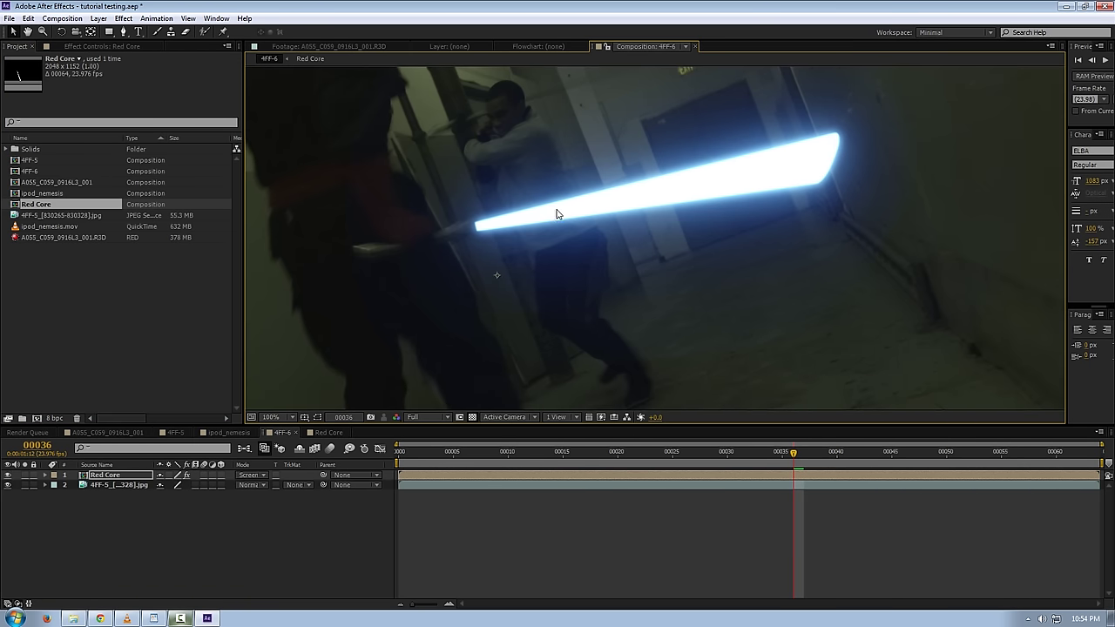
drag(829, 263, 790, 297)
key(grave)
drag(520, 323, 485, 276)
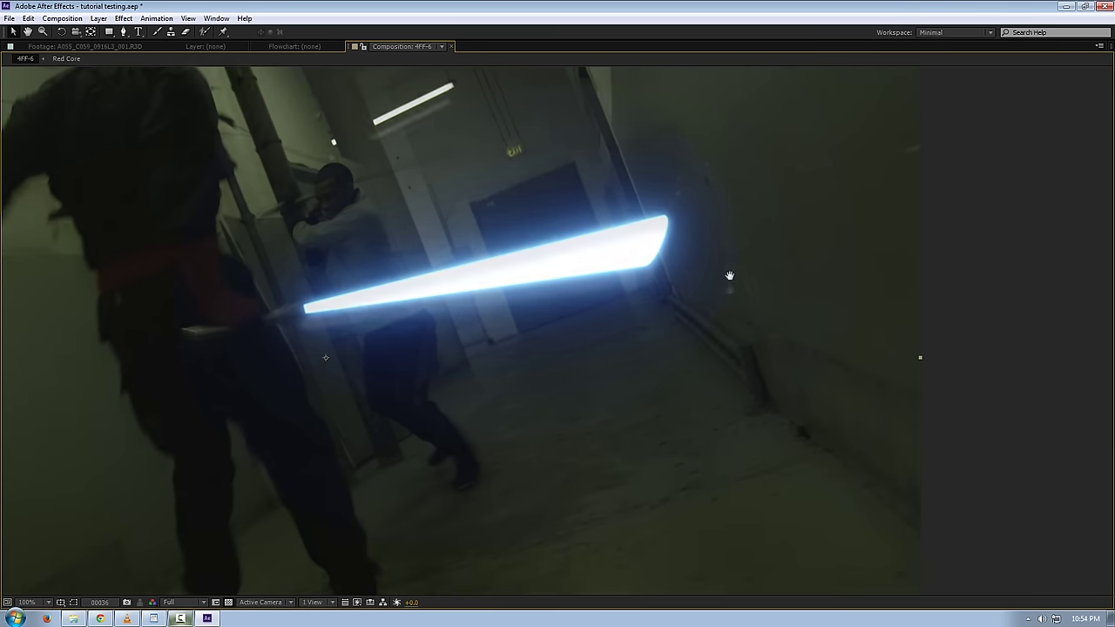
drag(731, 246, 724, 310)
scroll(728, 206, up, 1)
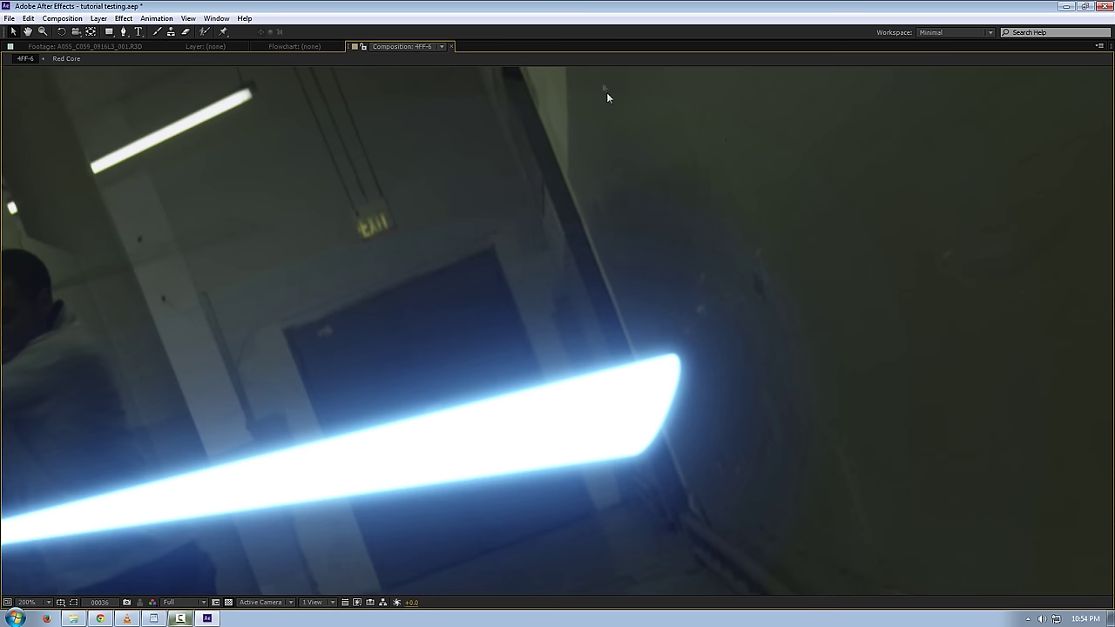
key(grave)
drag(381, 391, 419, 312)
scroll(504, 260, down, 1)
Check the color depth setting in the project settings and close them without changes.
click(58, 359)
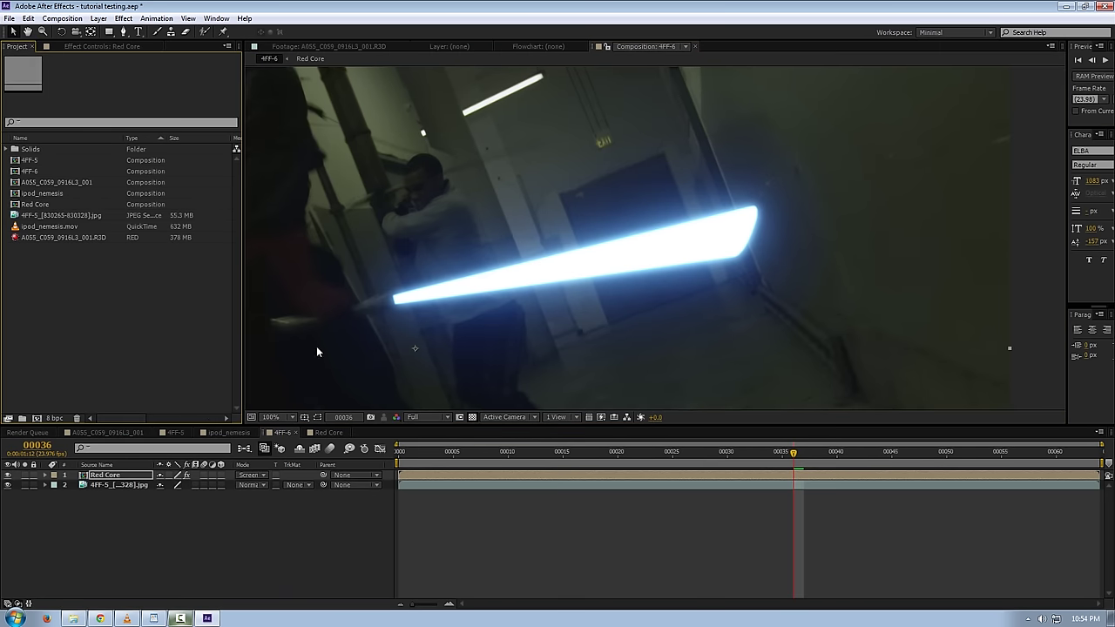
click(53, 416)
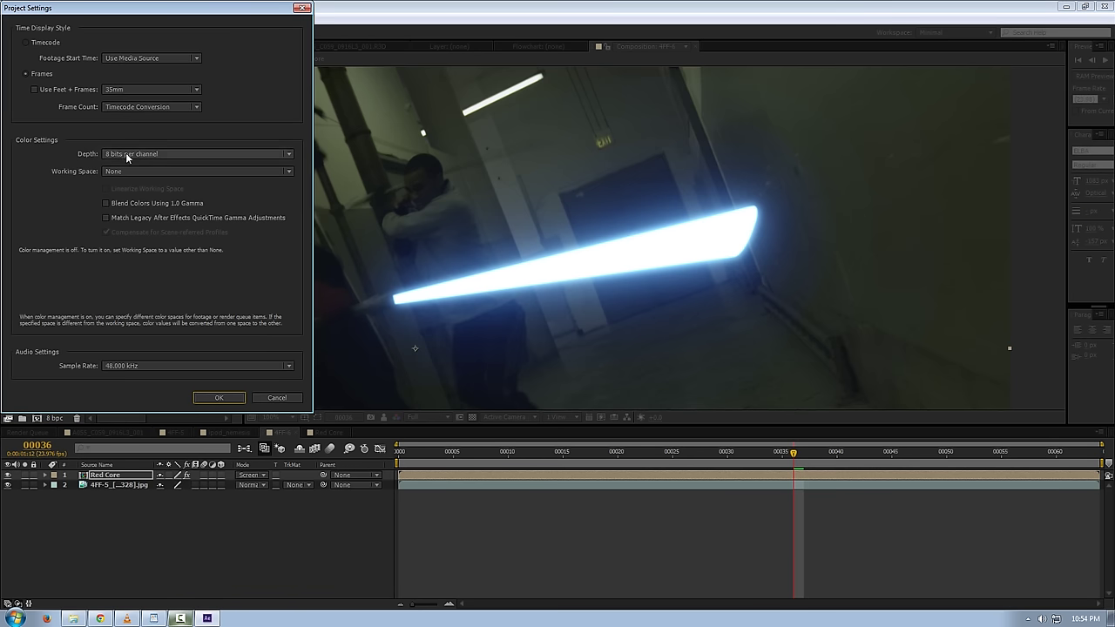
click(261, 398)
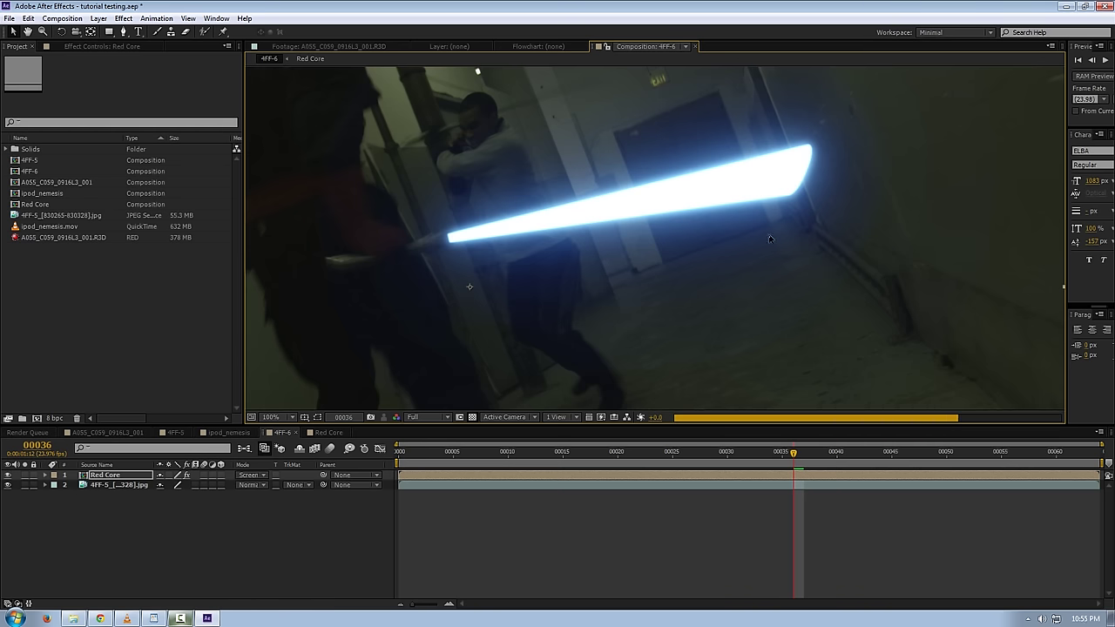
Examine the smoothness of the blade's glow at 16 bits per channel in the maximized viewer.
drag(762, 247, 738, 294)
key(grave)
scroll(486, 281, up, 1)
scroll(474, 311, down, 1)
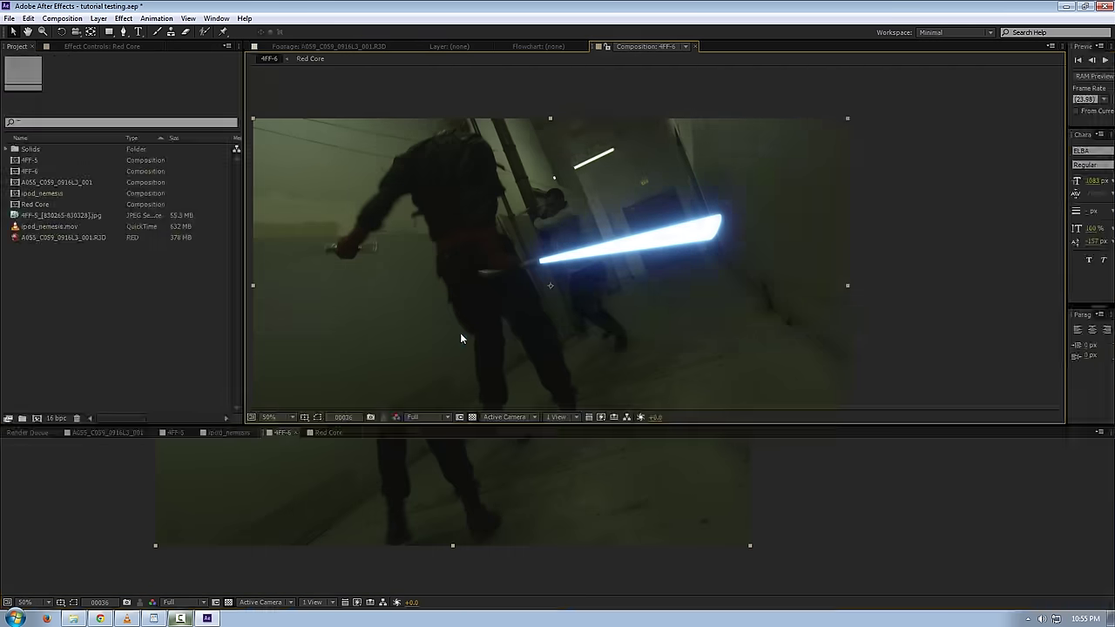
key(grave)
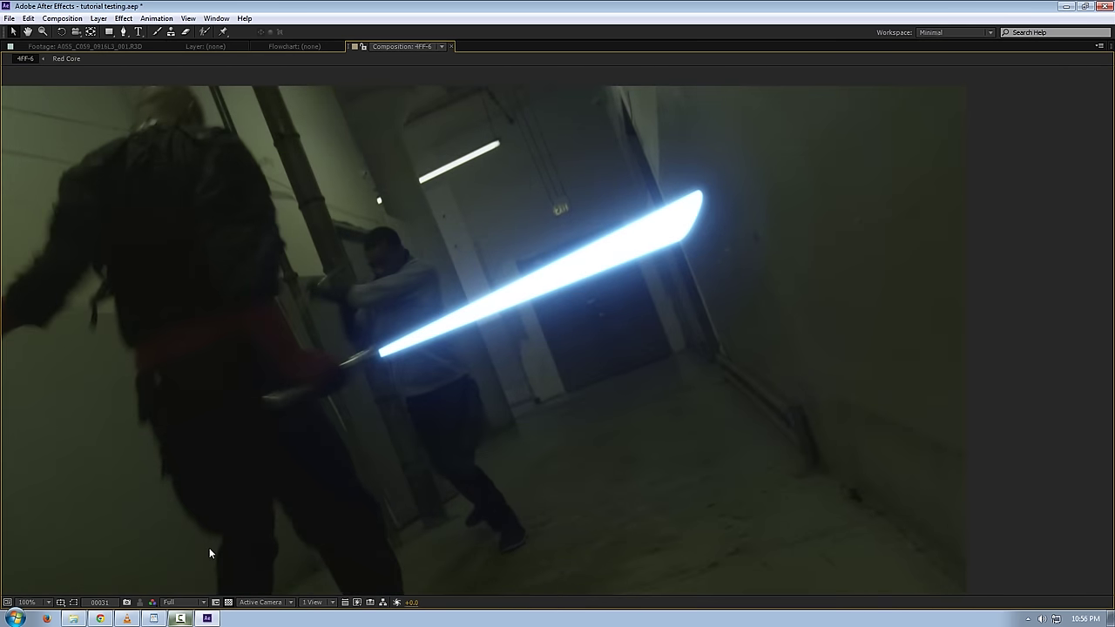
Review the previewed blade motion in the maximized 4FF-6 viewer and stop at frame 37.
key(space)
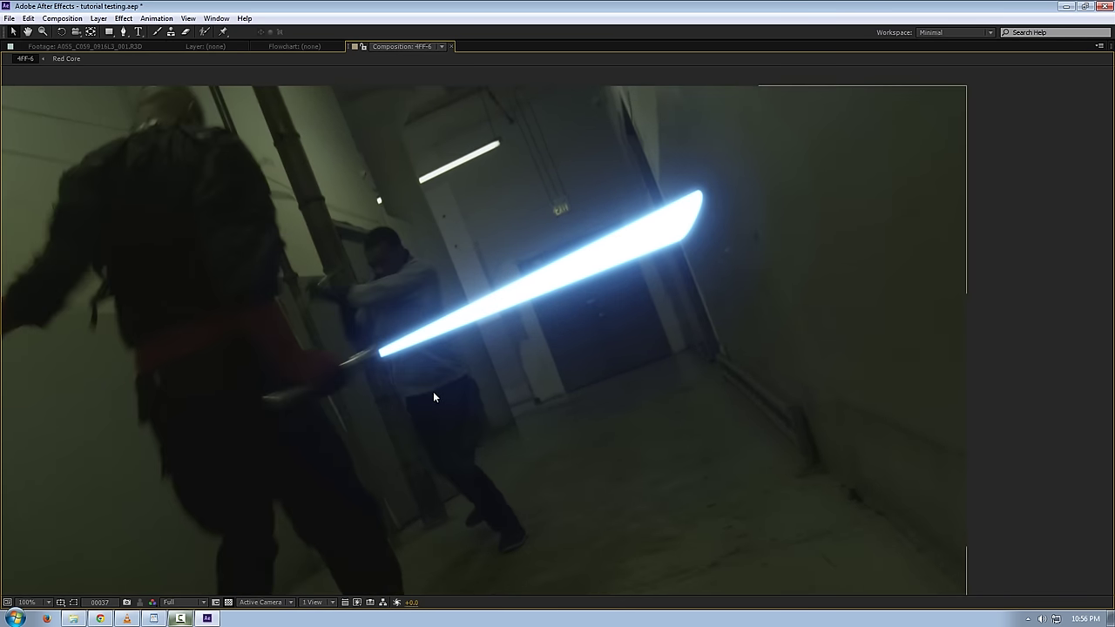
key(grave)
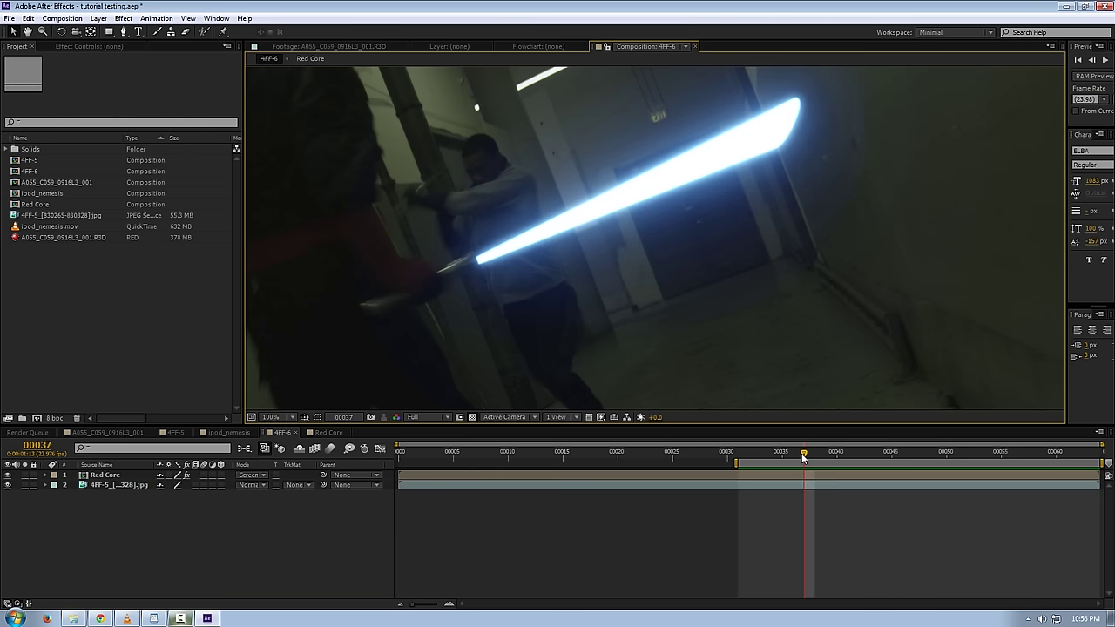
key(grave)
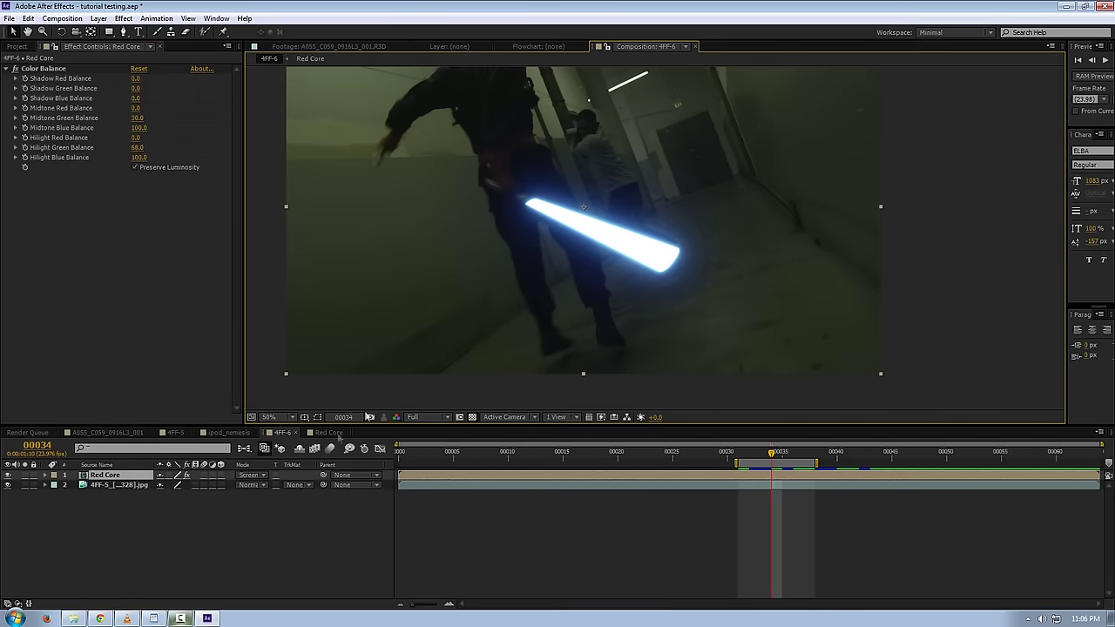
Duplicate the Red Core layer and add Fast Blur above its Color Balance with Repeat Edge Pixels enabled.
click(112, 477)
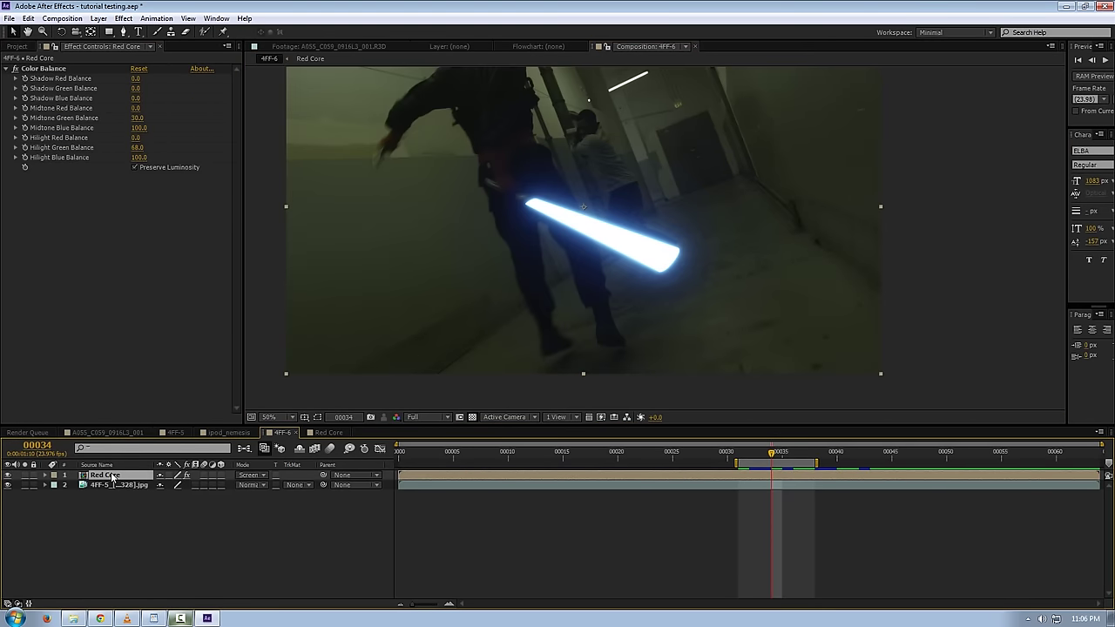
key(ctrl+d)
right_click(117, 309)
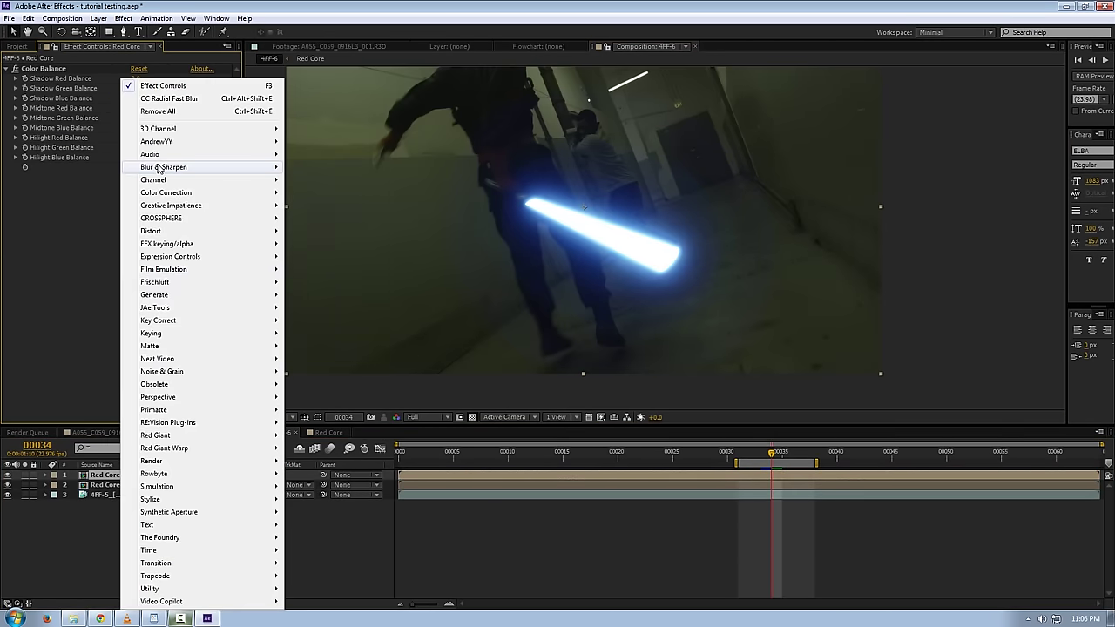
mouse_move(158, 168)
click(313, 296)
drag(29, 180, 31, 68)
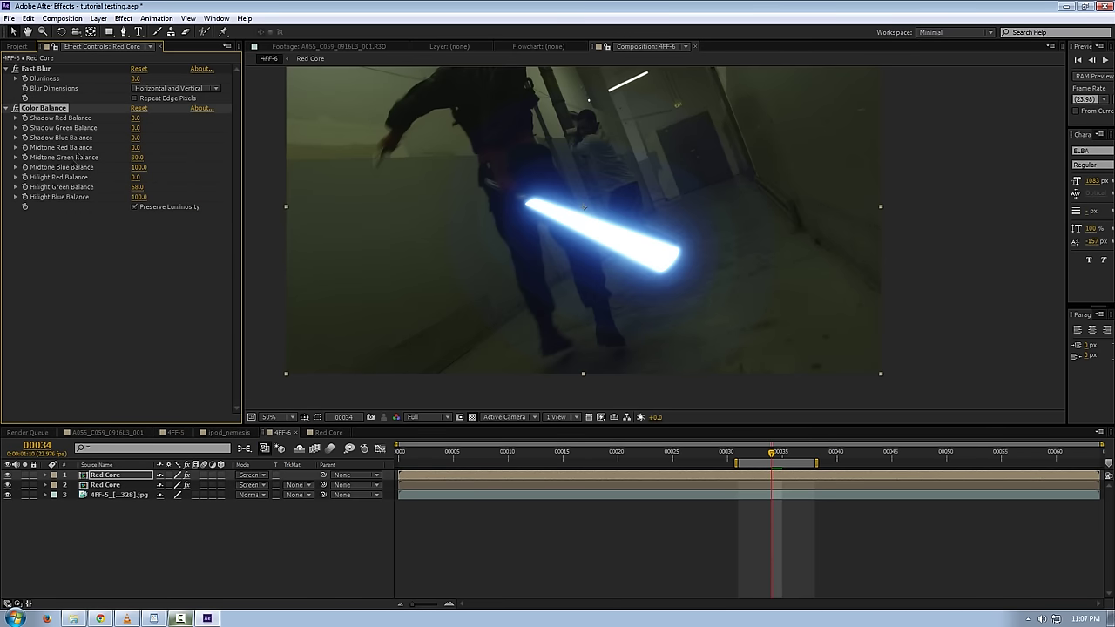
click(136, 97)
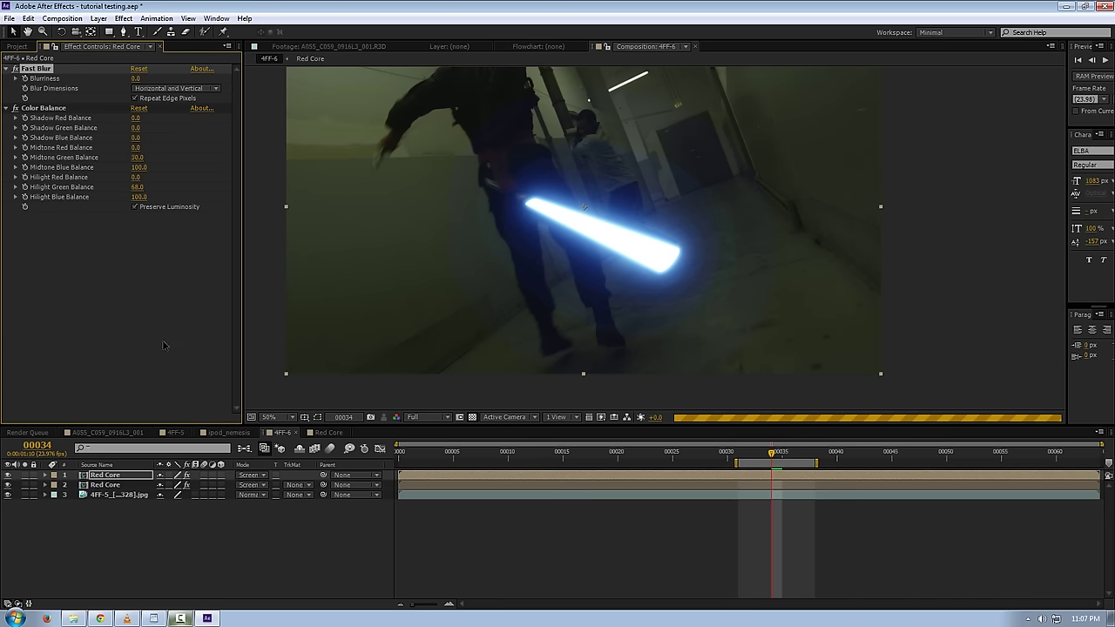
Set the duplicate Red Core layer's blending mode to Add and its opacity to 15%.
key(t)
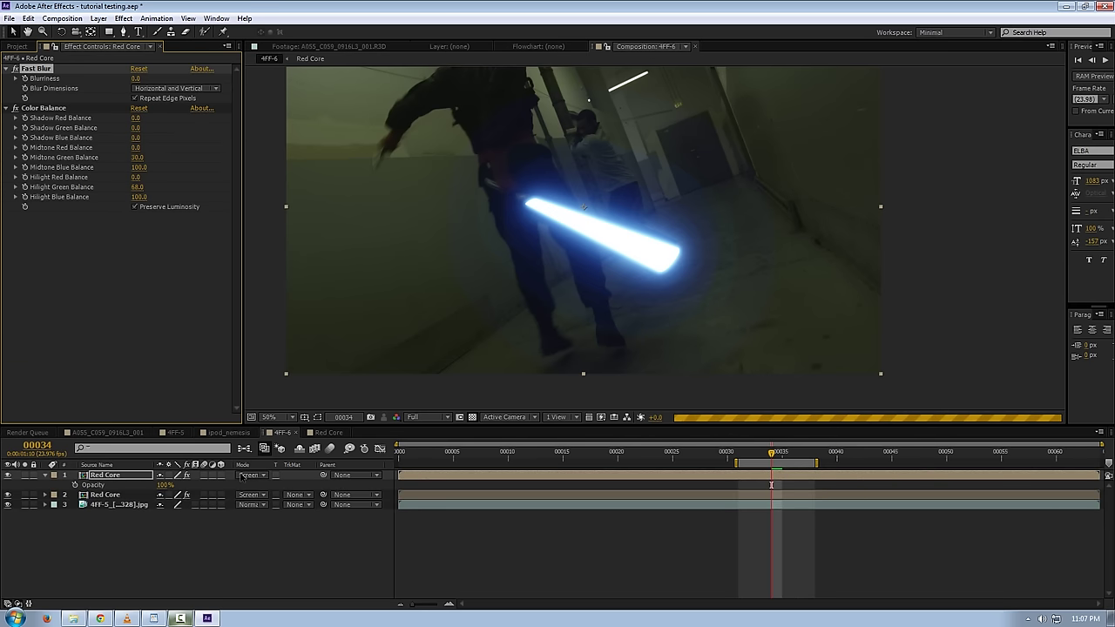
click(244, 474)
click(293, 218)
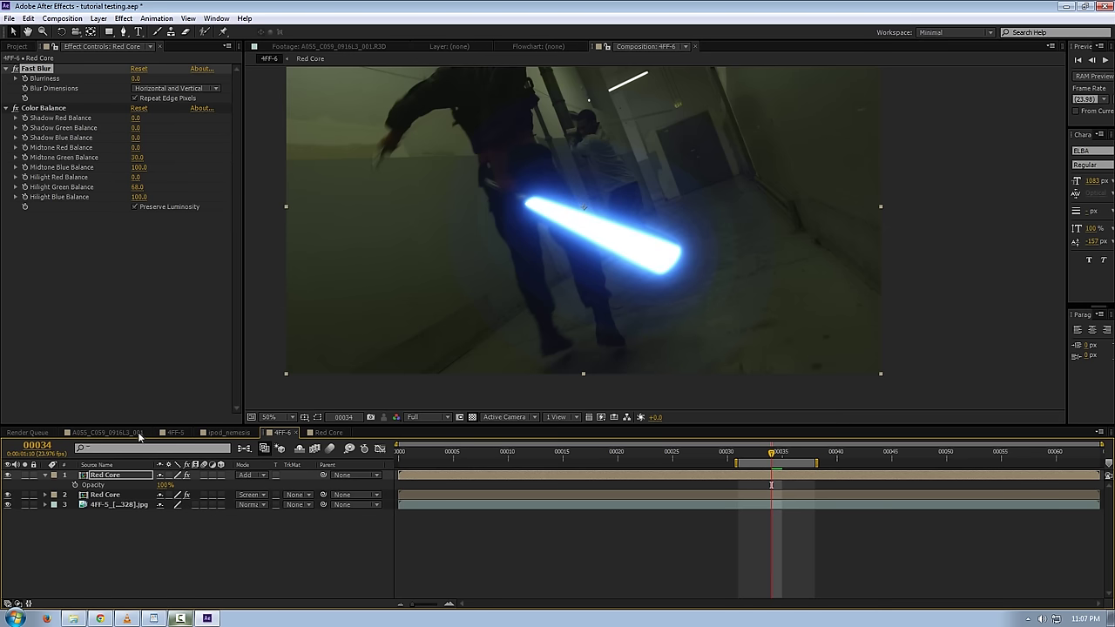
click(166, 485)
key(BackSpace)
text(15)
key(Return)
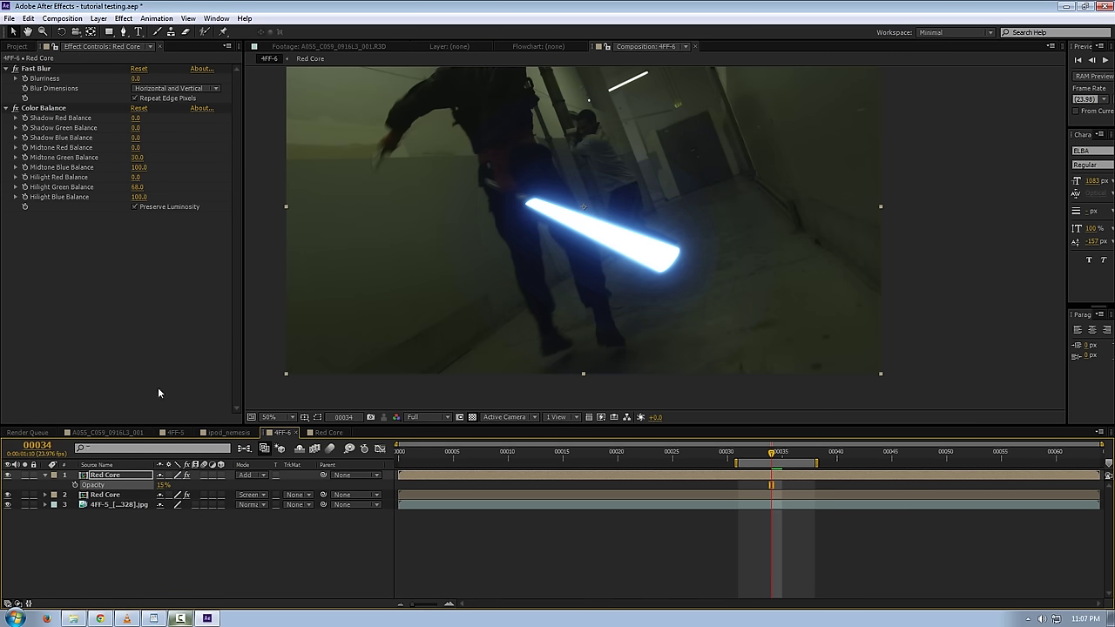
Set the duplicate layer's Fast Blur Blurriness to 468 and check the wider glow on the full frame.
key(.)
drag(135, 78, 409, 105)
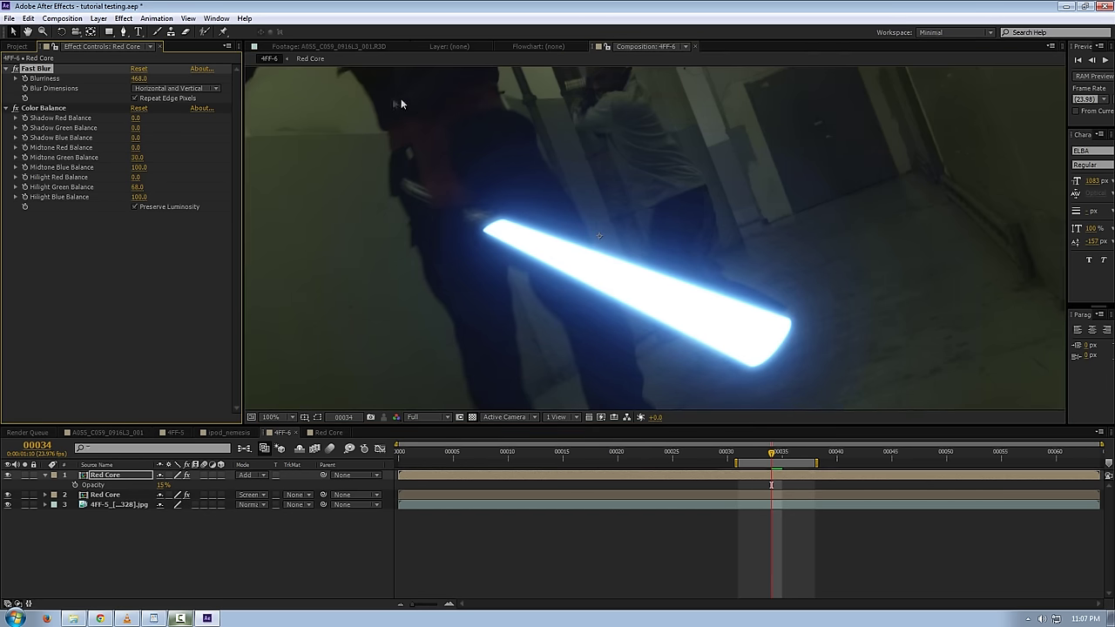
scroll(420, 119, down, 2)
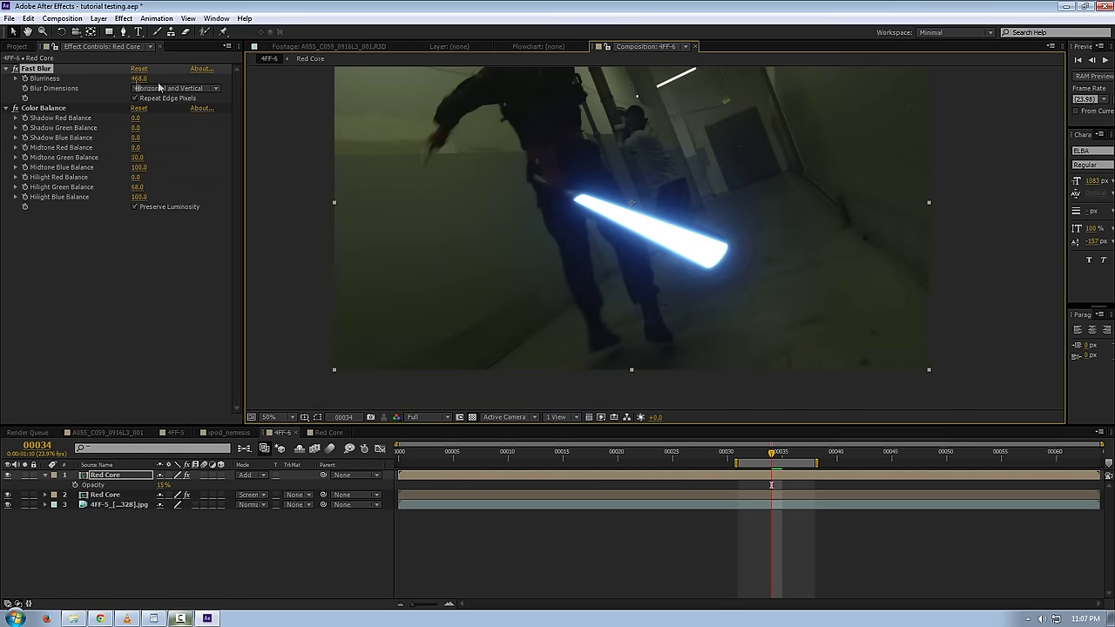
Set the project's color depth to 16 bits per channel, returning to the glow layer's effect settings.
click(18, 47)
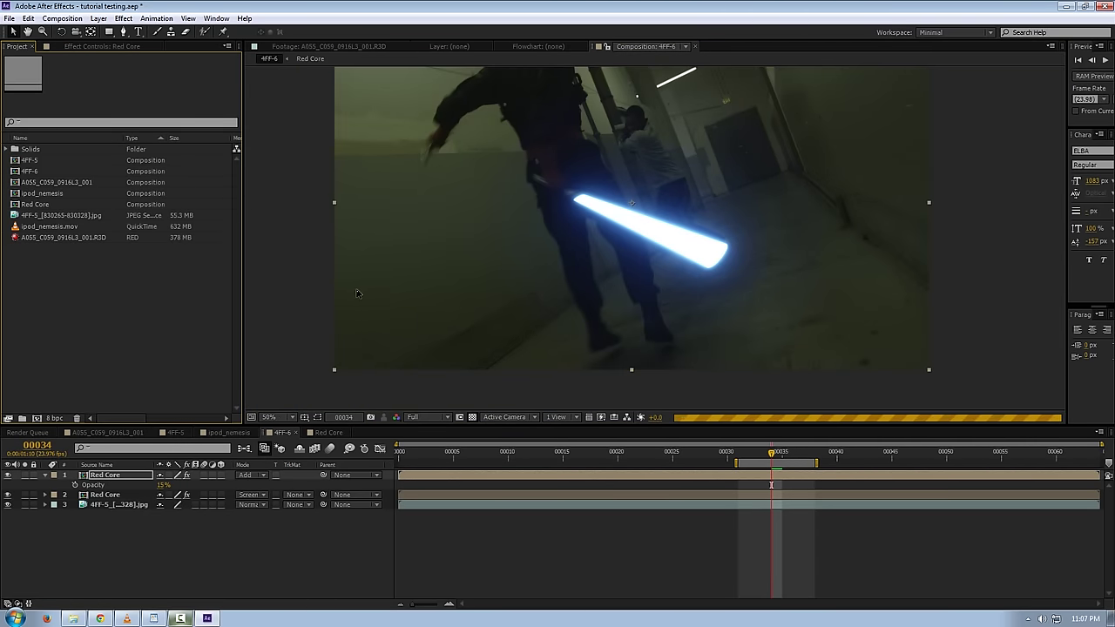
drag(582, 247, 581, 253)
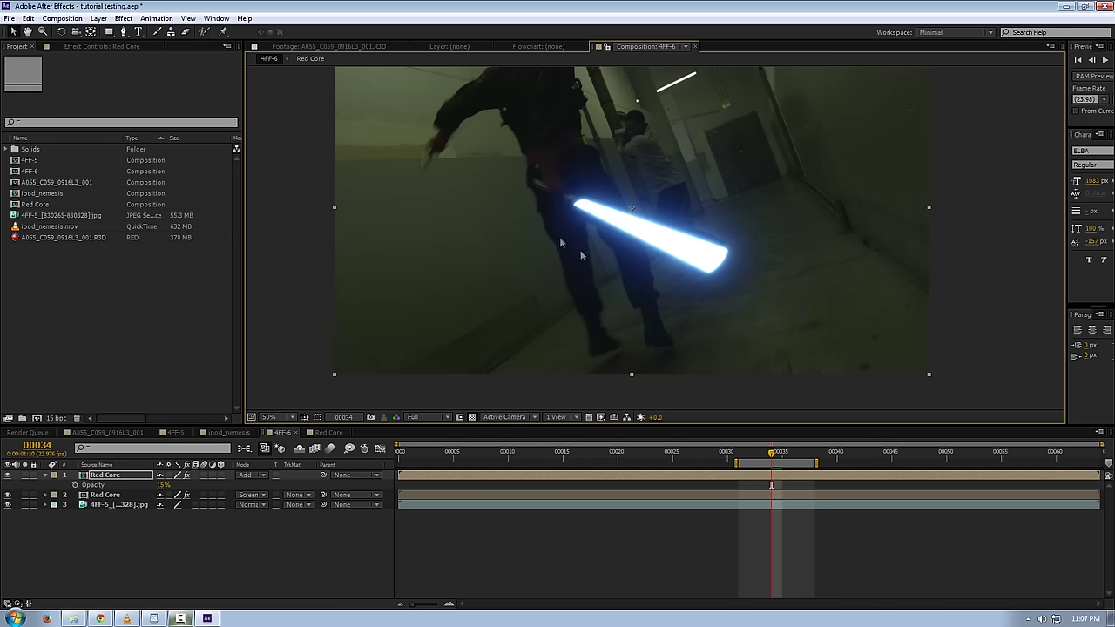
key(F3)
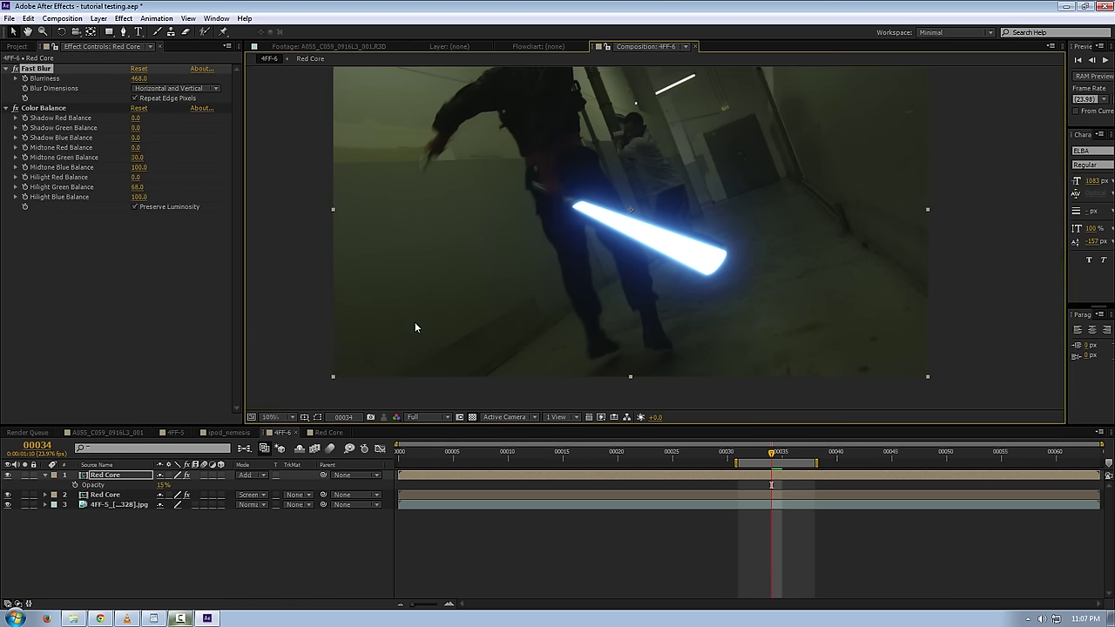
Try the top Red Core layer's opacity at 95% and view the stronger glow around the blade.
scroll(415, 324, up, 1)
drag(164, 485, 162, 485)
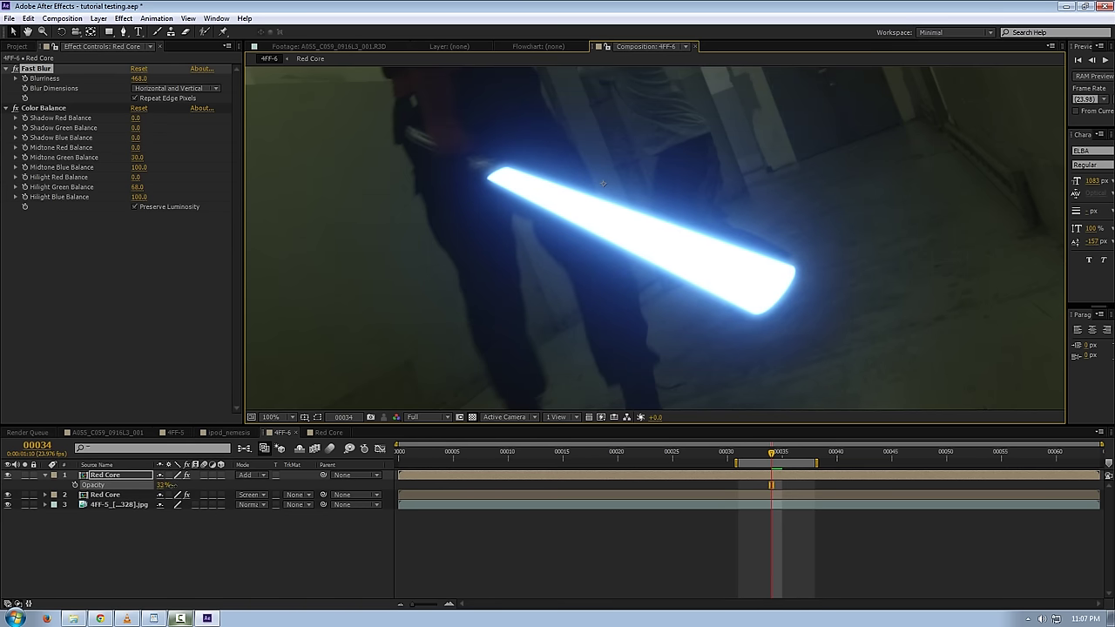
drag(183, 485, 203, 485)
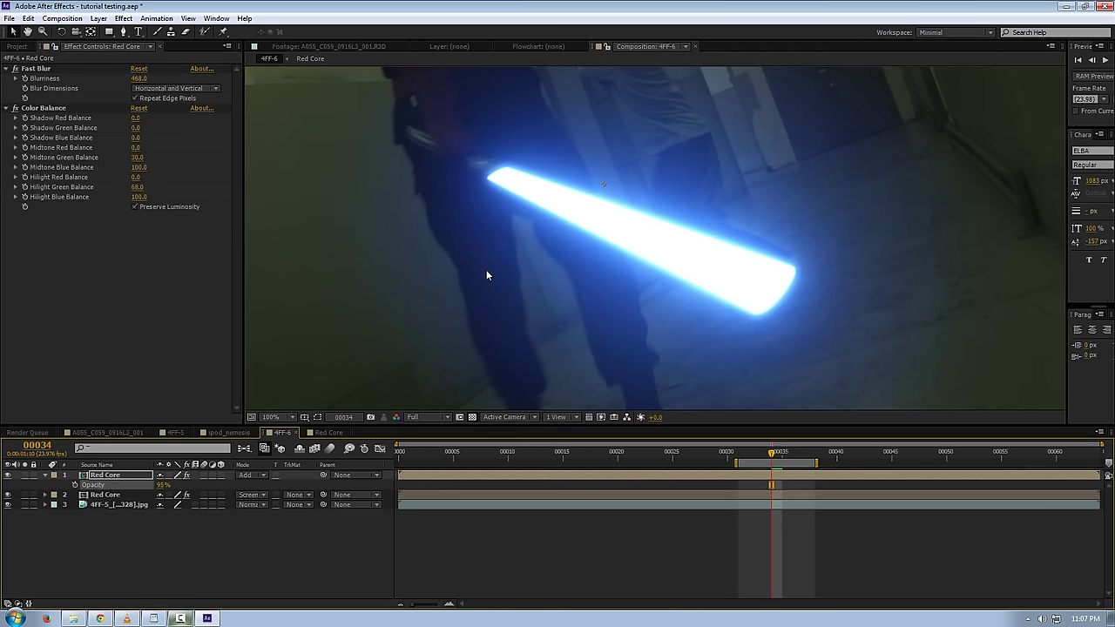
scroll(485, 270, down, 1)
drag(691, 149, 661, 152)
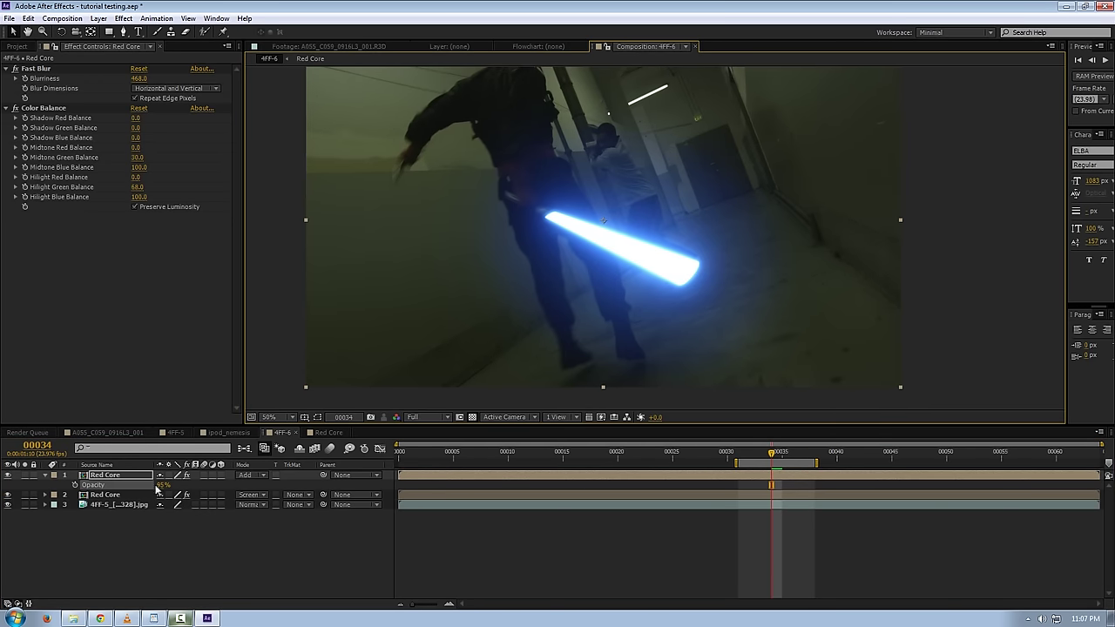
Set the top Red Core layer's opacity to 14%.
drag(163, 484, 104, 481)
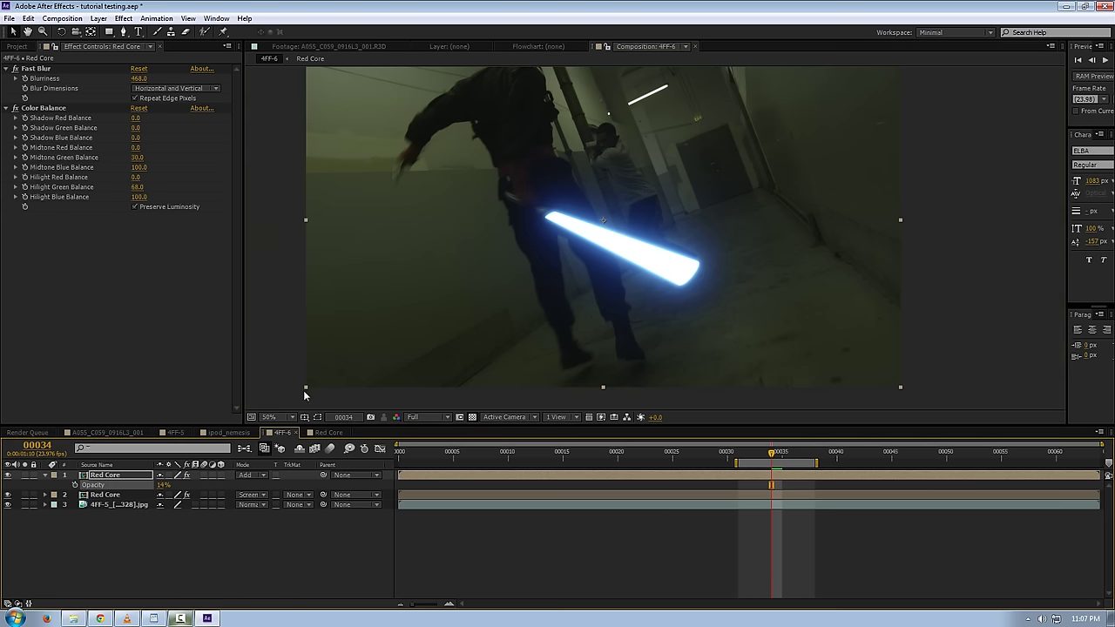
scroll(521, 264, up, 1)
scroll(518, 259, down, 1)
scroll(804, 319, up, 1)
click(111, 475)
shift+click(101, 495)
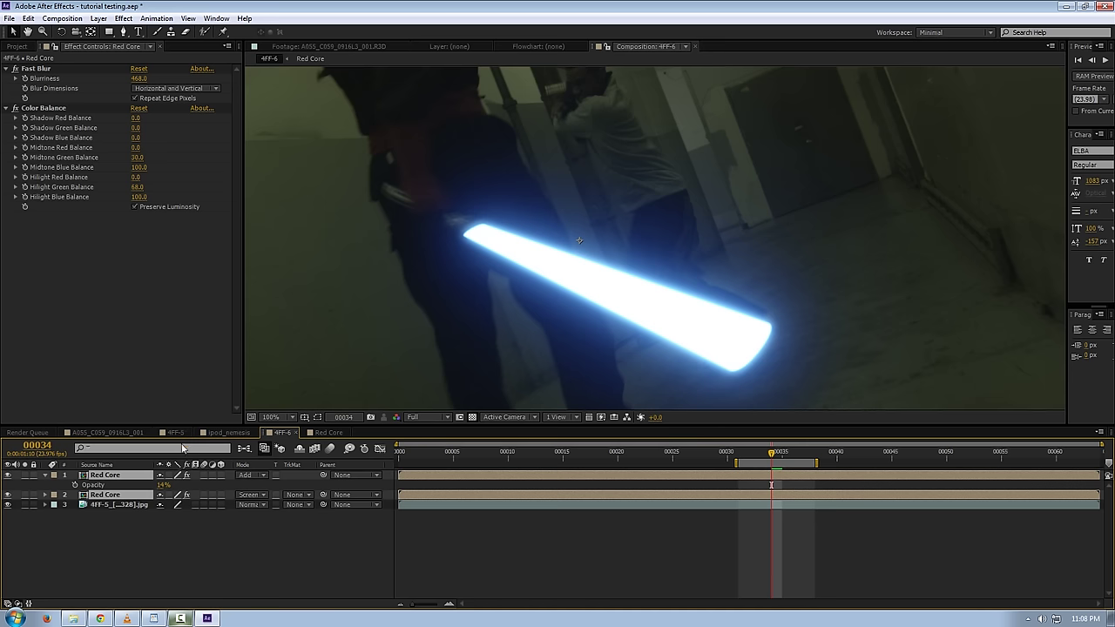
click(169, 530)
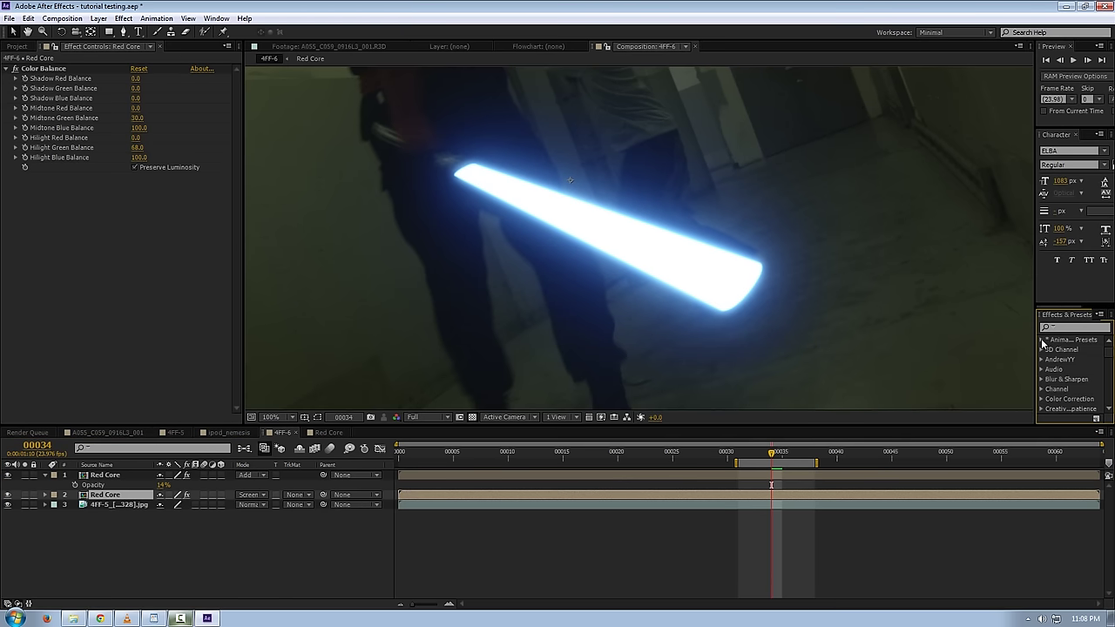
Browse the animation presets, widening the list to look through the Fast Film Grain folder.
click(1042, 340)
click(1051, 349)
click(1060, 370)
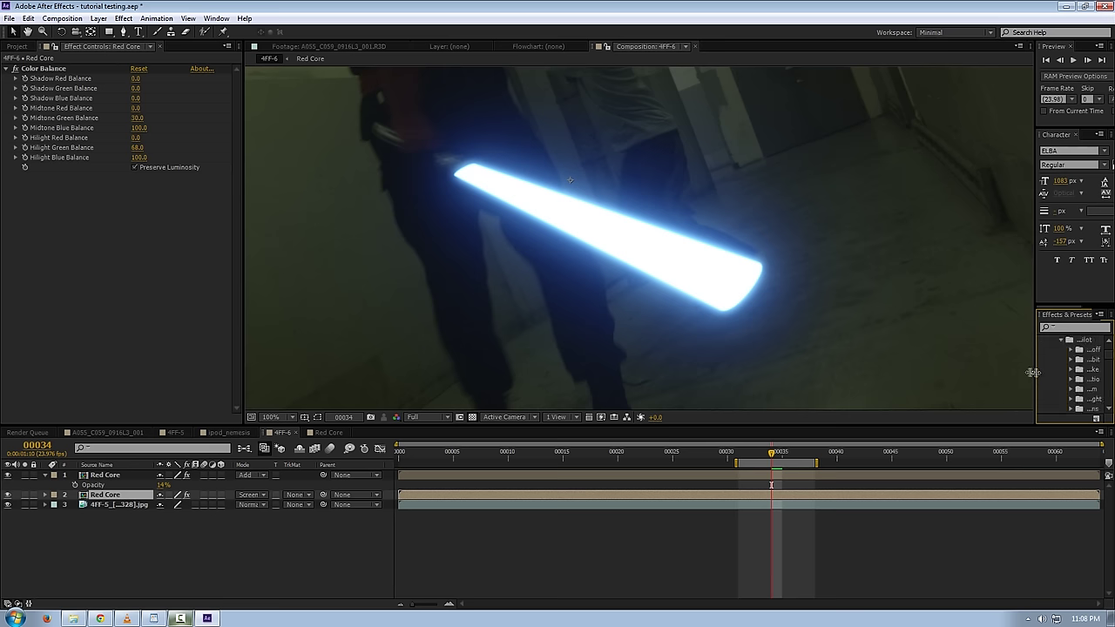
drag(1034, 374, 961, 370)
click(996, 381)
scroll(995, 384, down, 1)
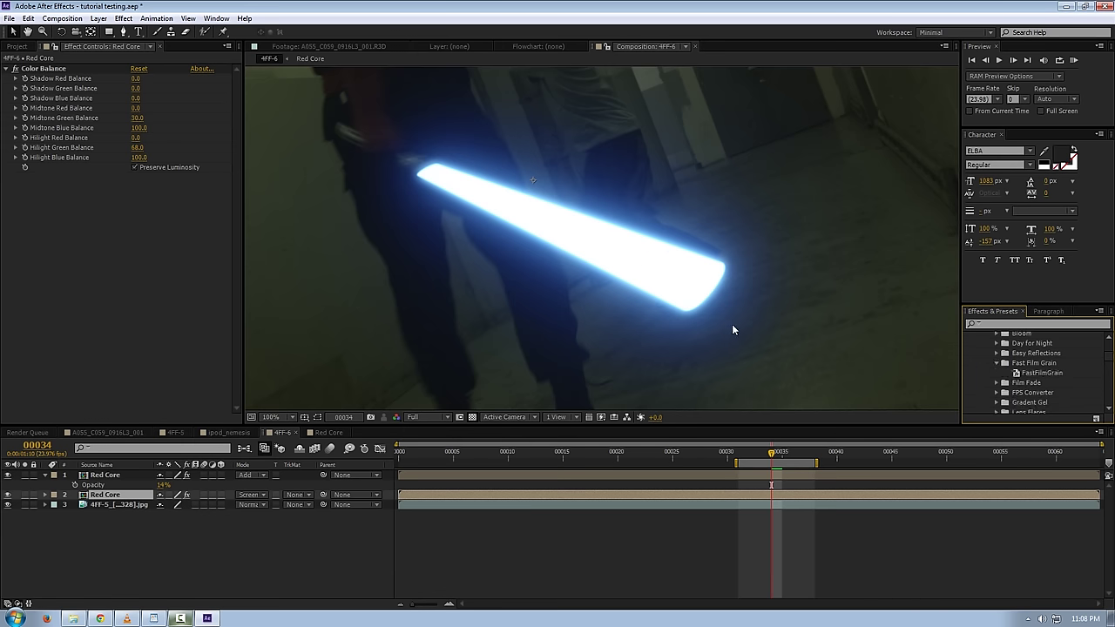
drag(732, 324, 731, 304)
drag(567, 246, 654, 238)
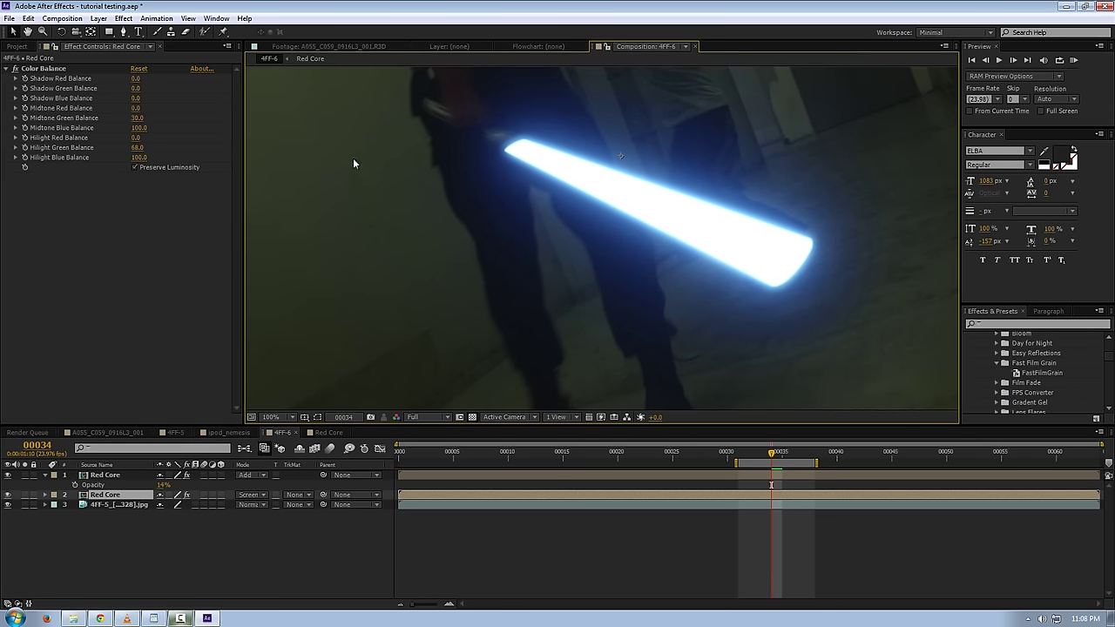
right_click(89, 350)
mouse_move(110, 373)
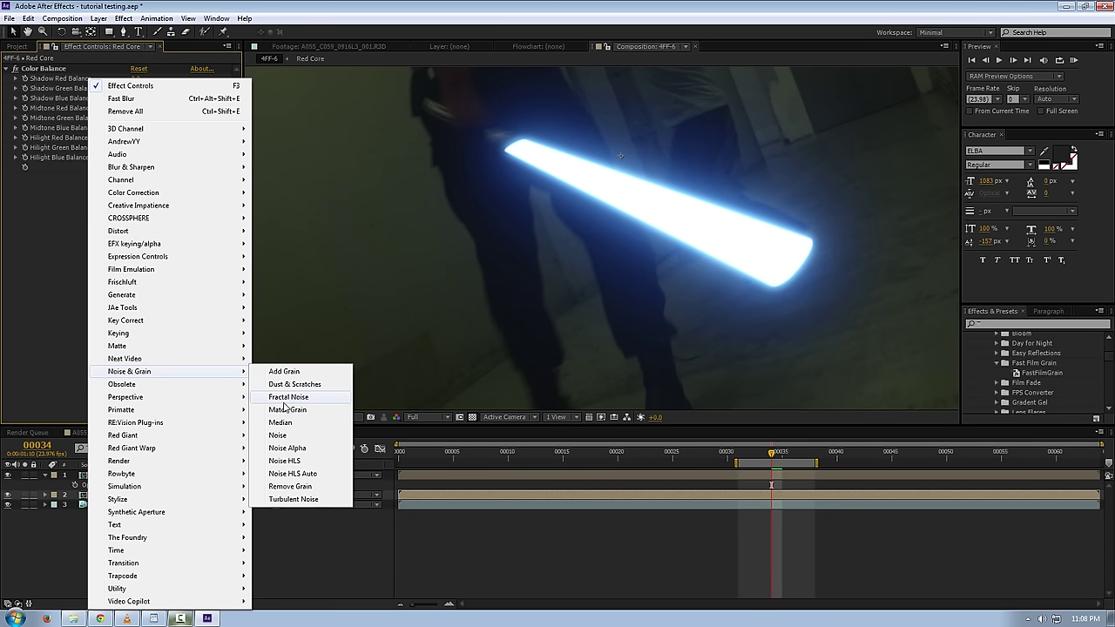
click(288, 410)
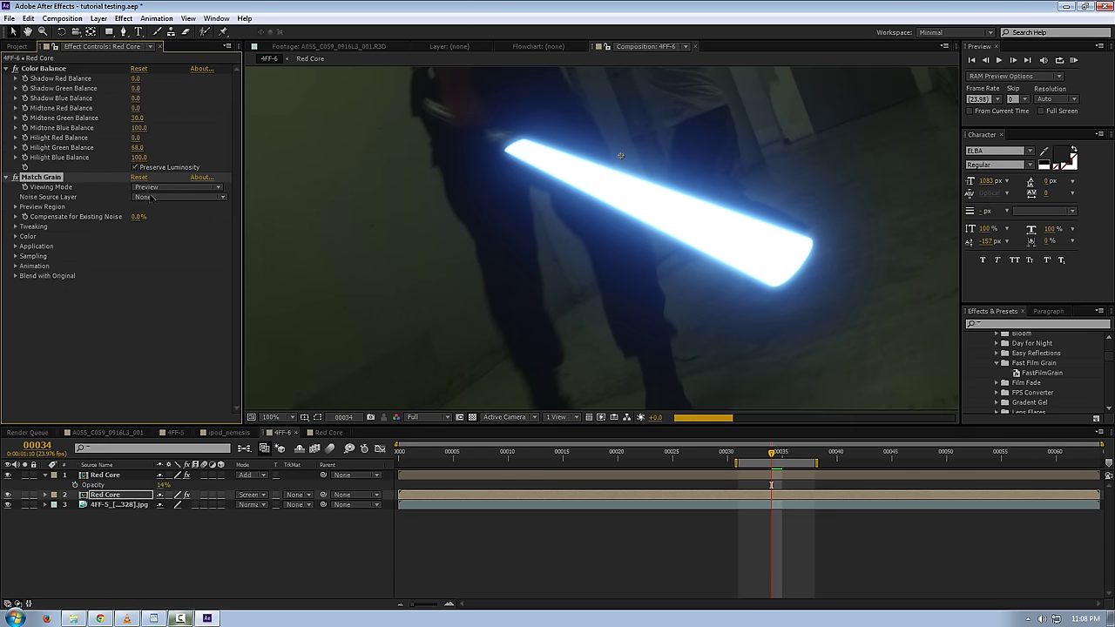
click(155, 199)
click(174, 257)
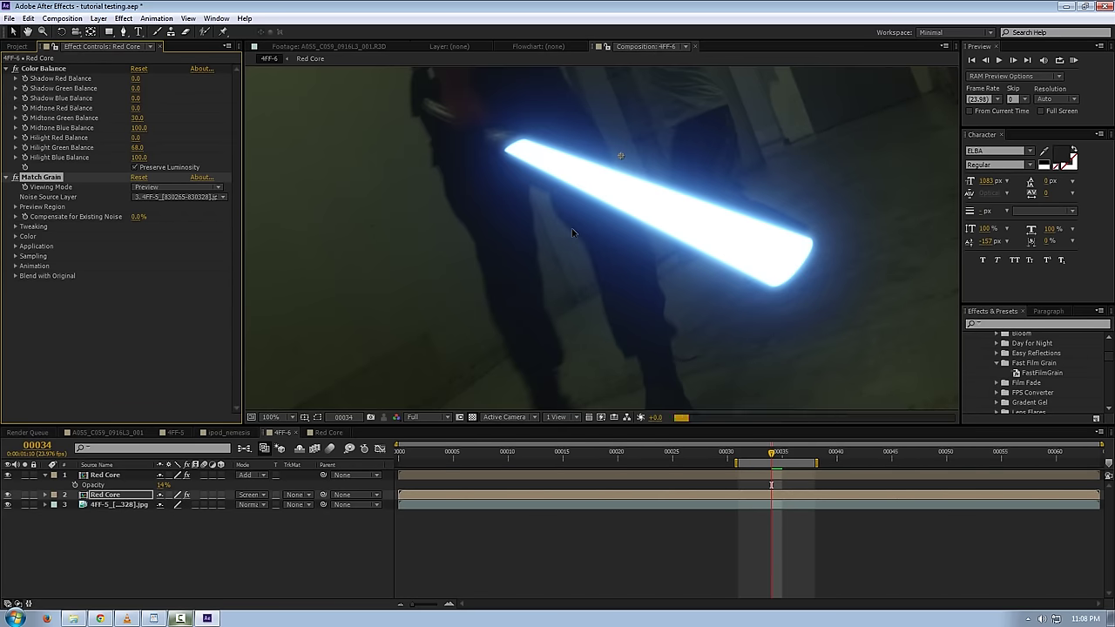
Set Match Grain's tweaking intensity to 1.600 and its viewing mode to Final Output.
scroll(554, 188, up, 2)
click(15, 226)
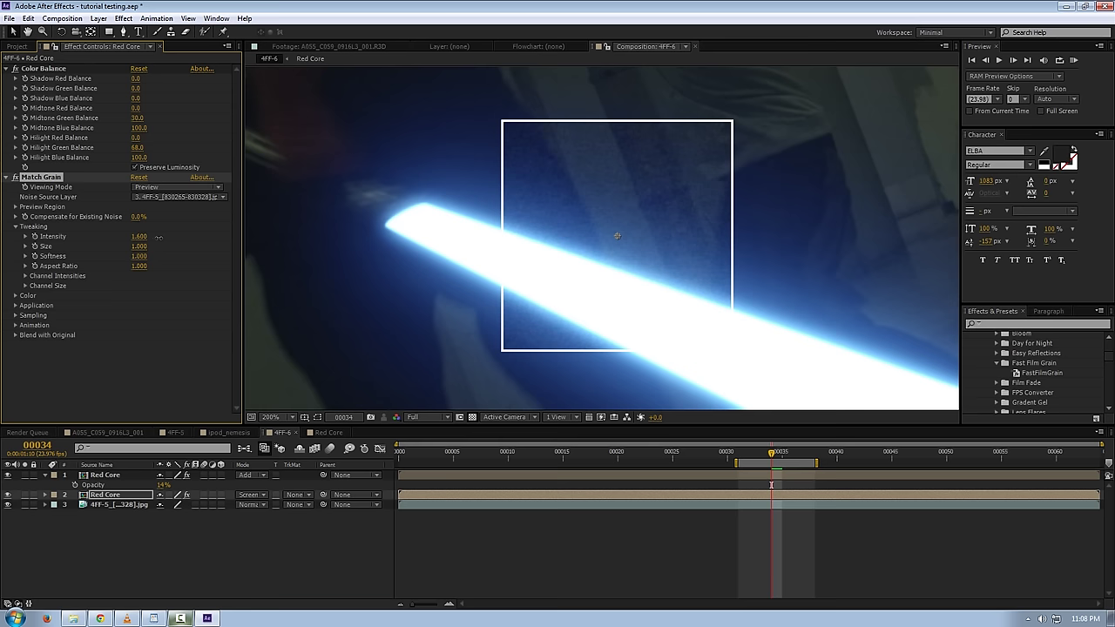
drag(182, 244, 144, 236)
click(177, 187)
click(165, 253)
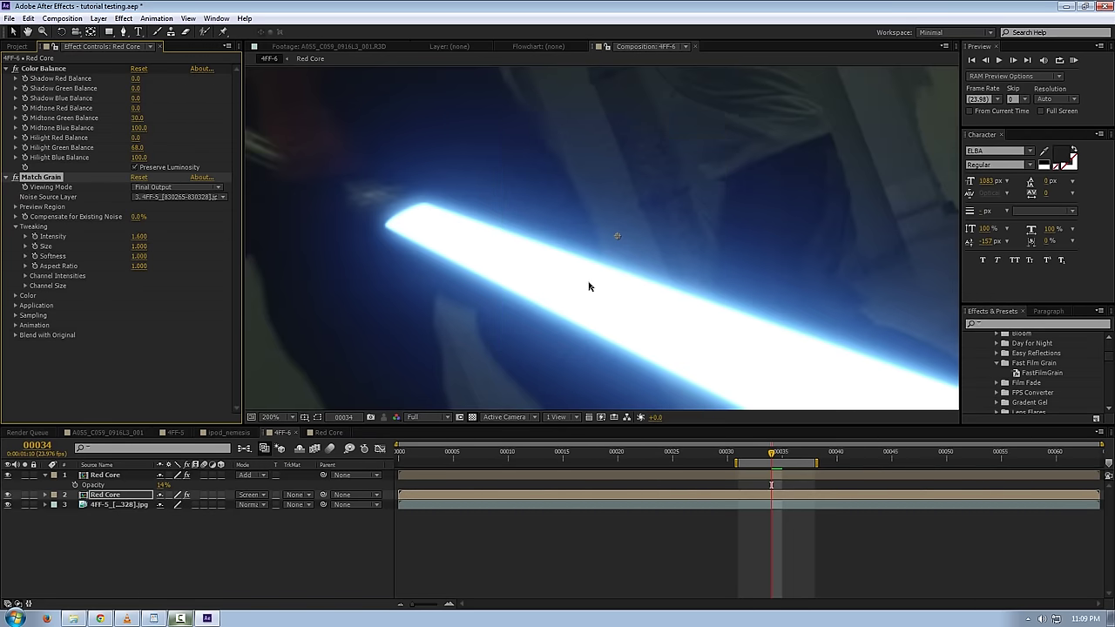
Examine the grain in the glow along the blade and tip, comparing it with Match Grain switched off and on.
drag(583, 284, 537, 223)
drag(613, 239, 376, 137)
scroll(557, 228, down, 1)
drag(558, 229, 617, 294)
scroll(616, 295, up, 2)
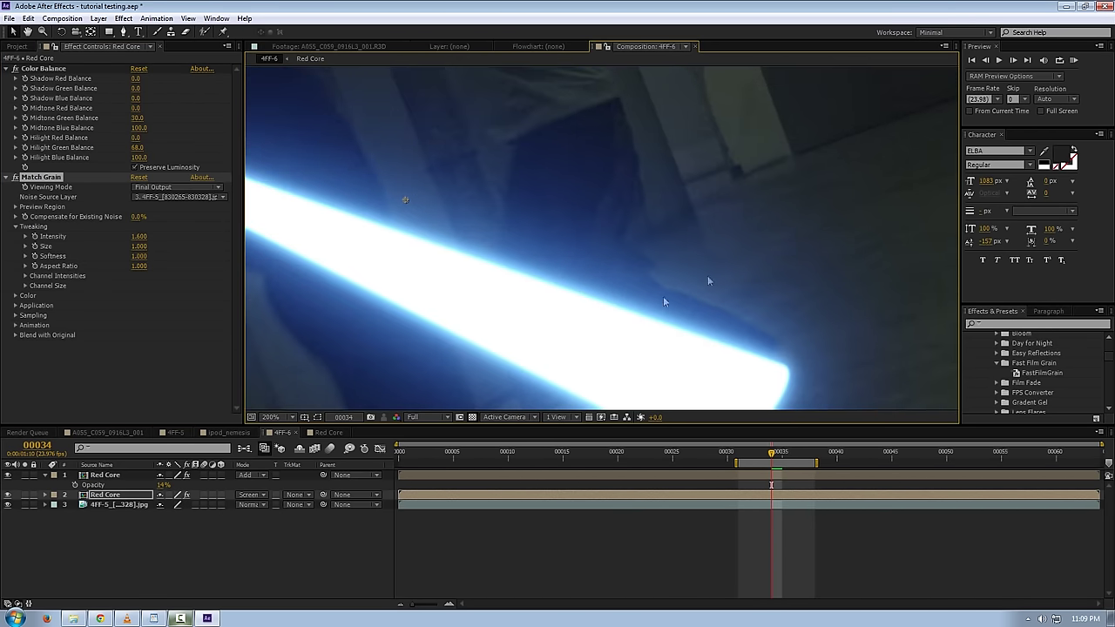
drag(777, 273, 729, 210)
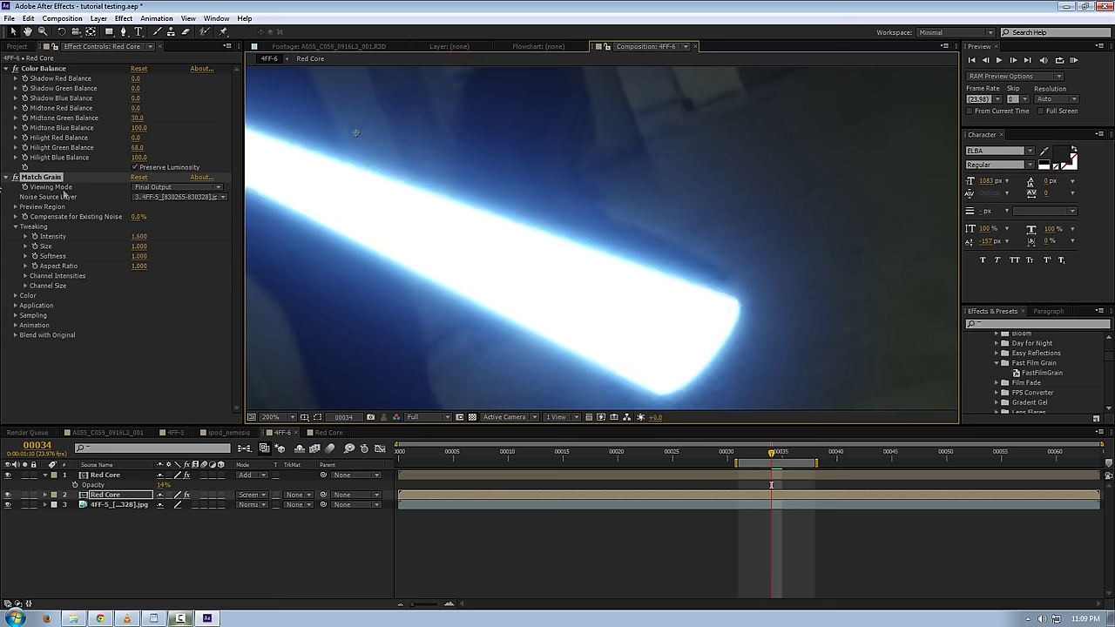
click(14, 178)
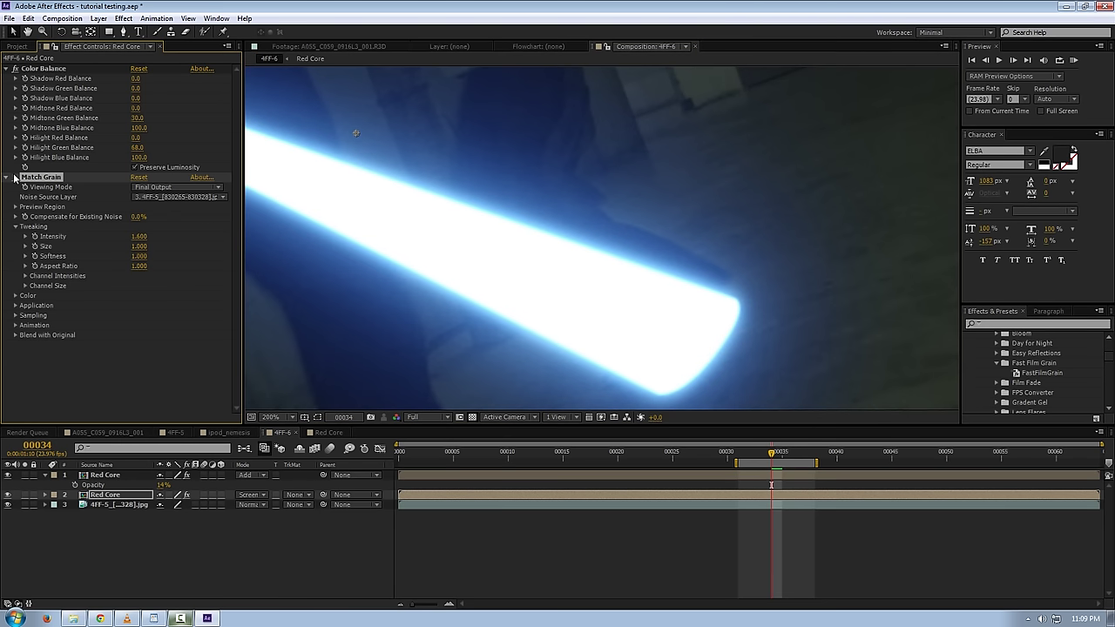
scroll(522, 276, down, 1)
drag(617, 237, 724, 252)
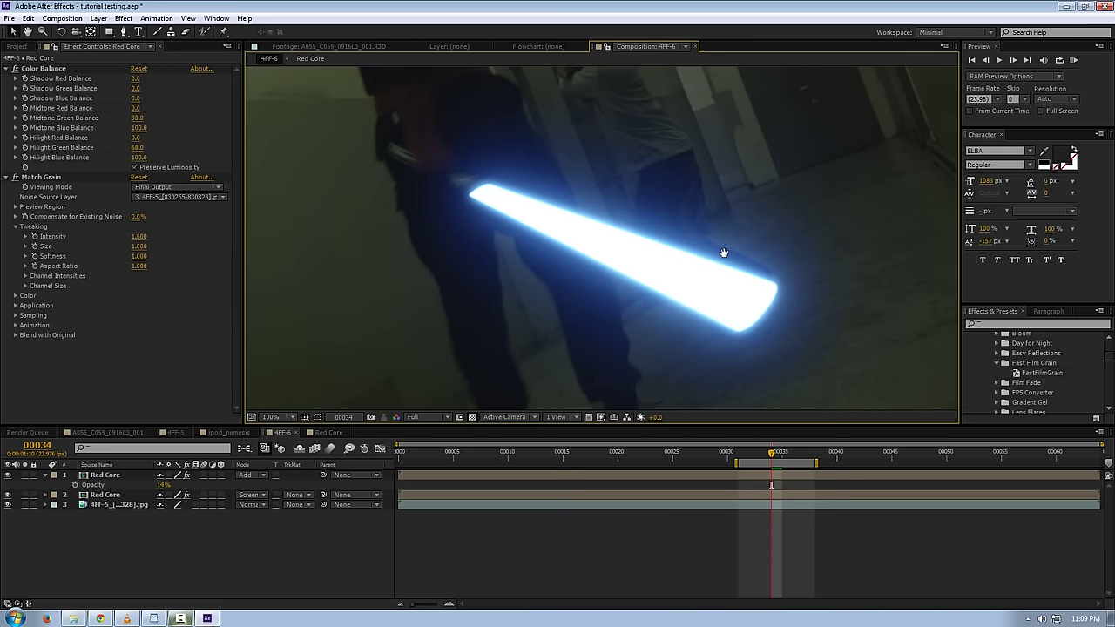
Review the lightsaber from frame 34 to frame 36 with the composition view maximized, and restore the layout.
key(grave)
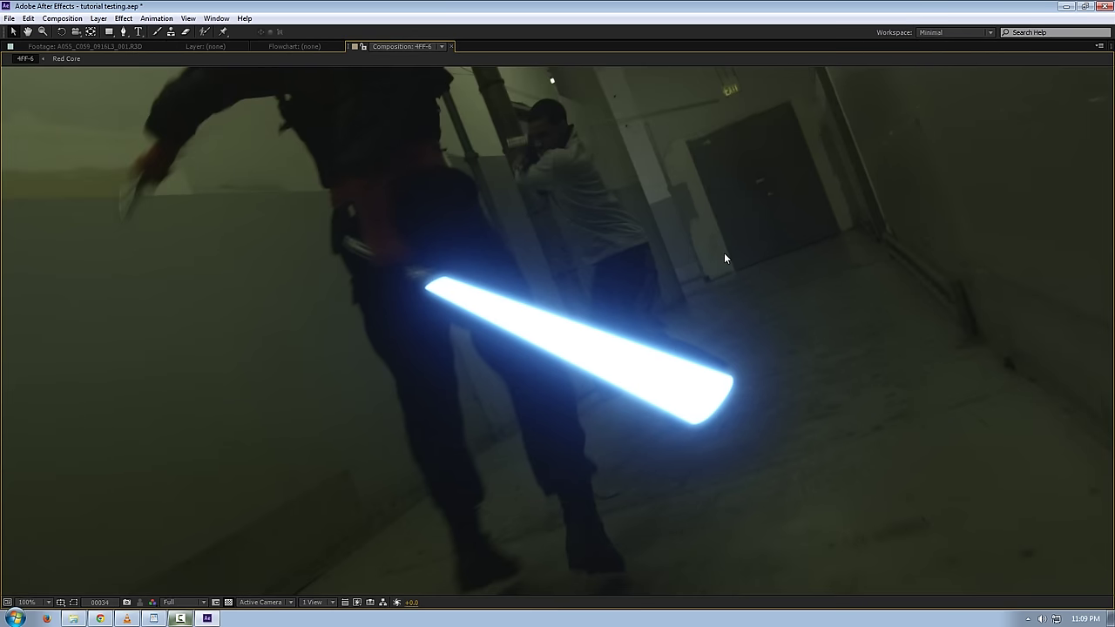
key(Page_Up)
key(Page_Up)
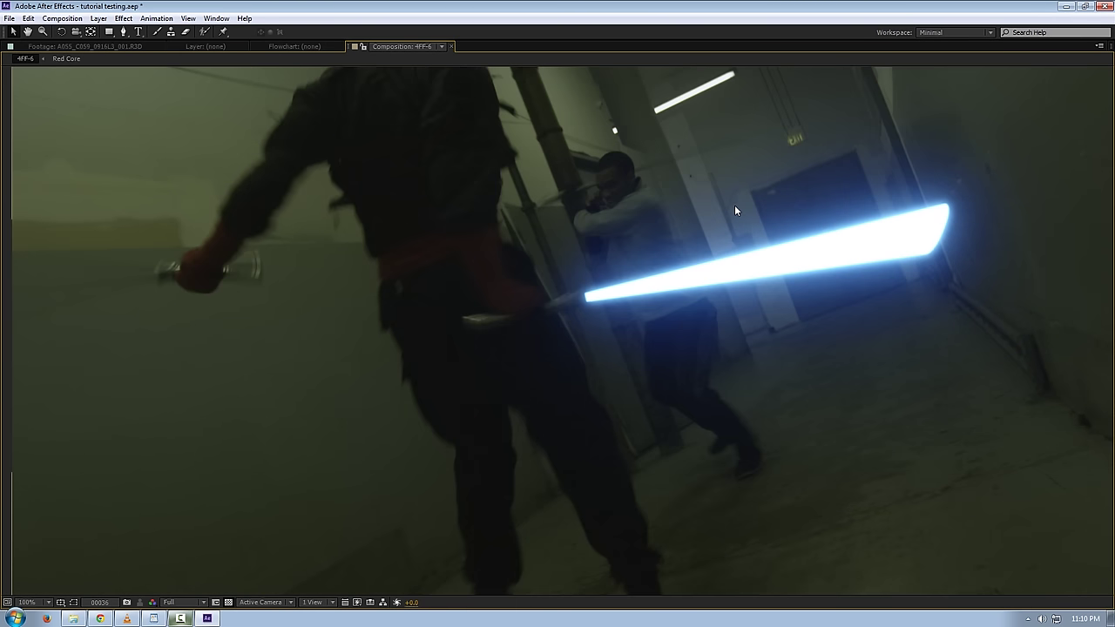
key(grave)
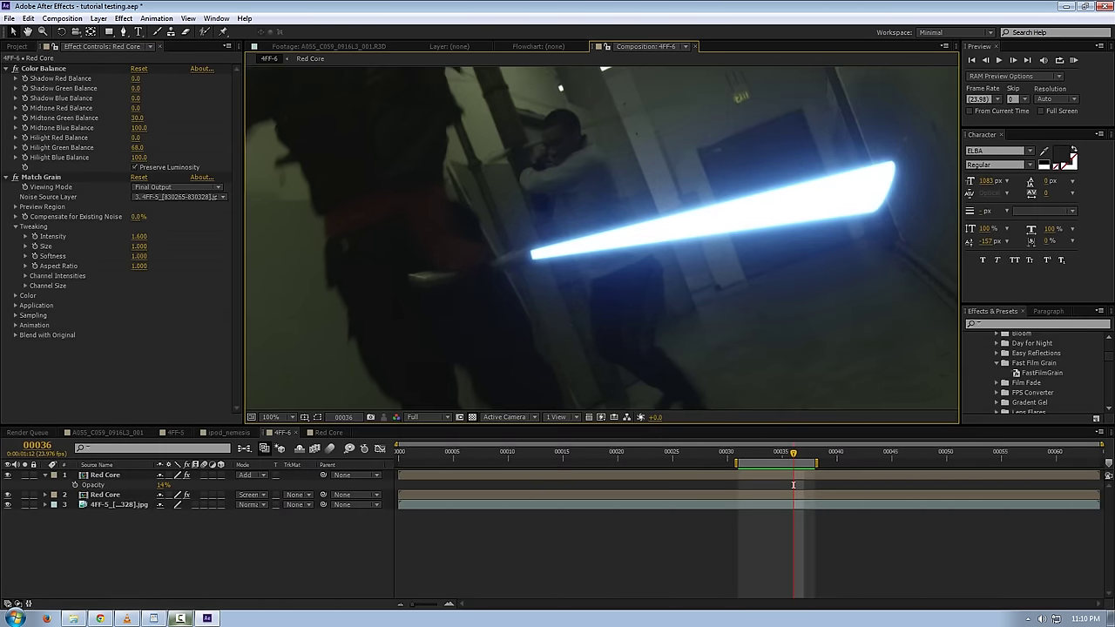
Add a black comp-size solid named Flick above the adjustment layers in the Red Core composition.
click(323, 432)
scroll(109, 487, up, 2)
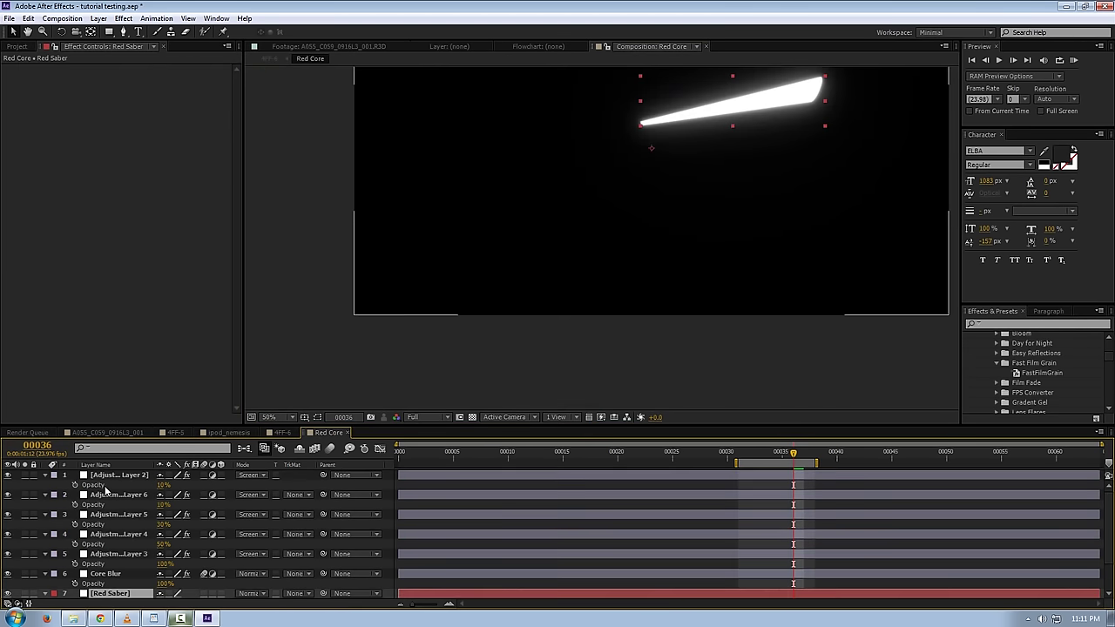
click(118, 475)
key(ctrl+y)
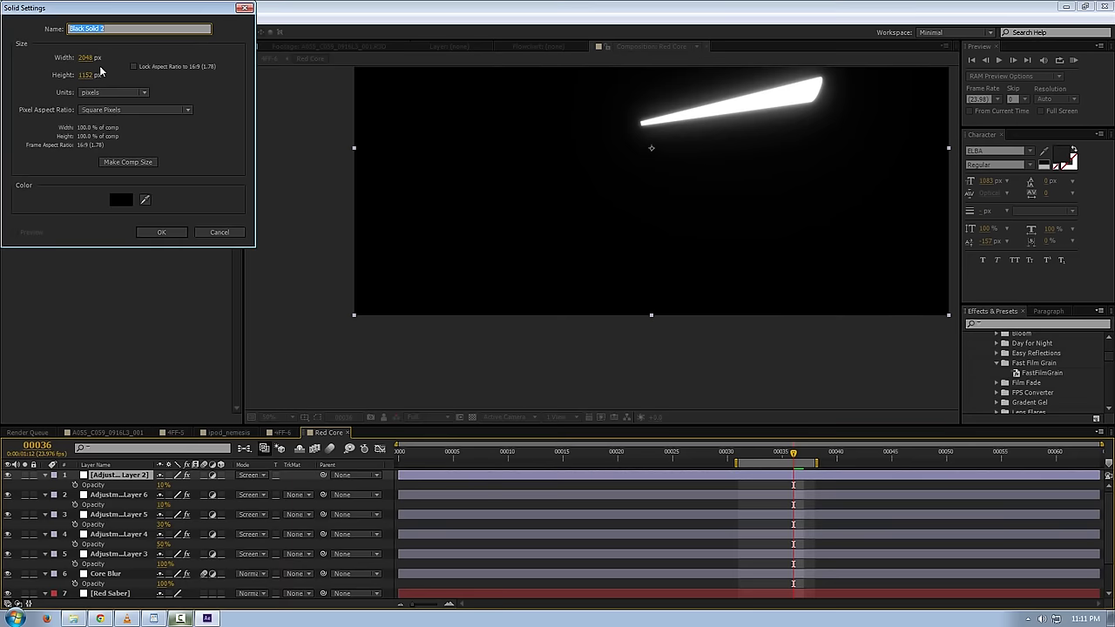
text(Flic)
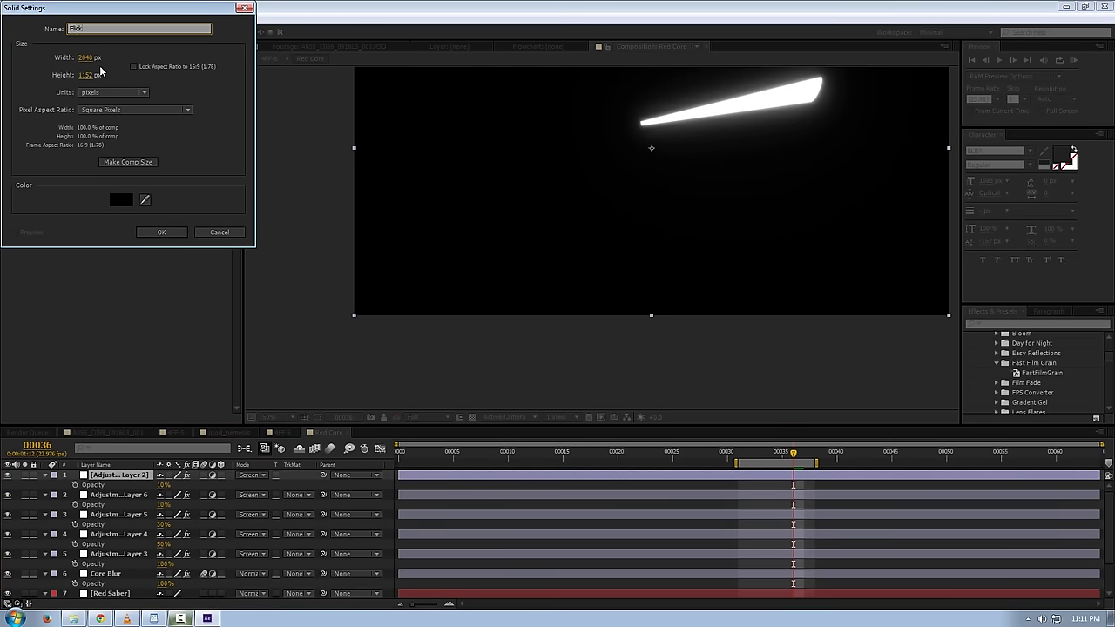
text(k)
key(Return)
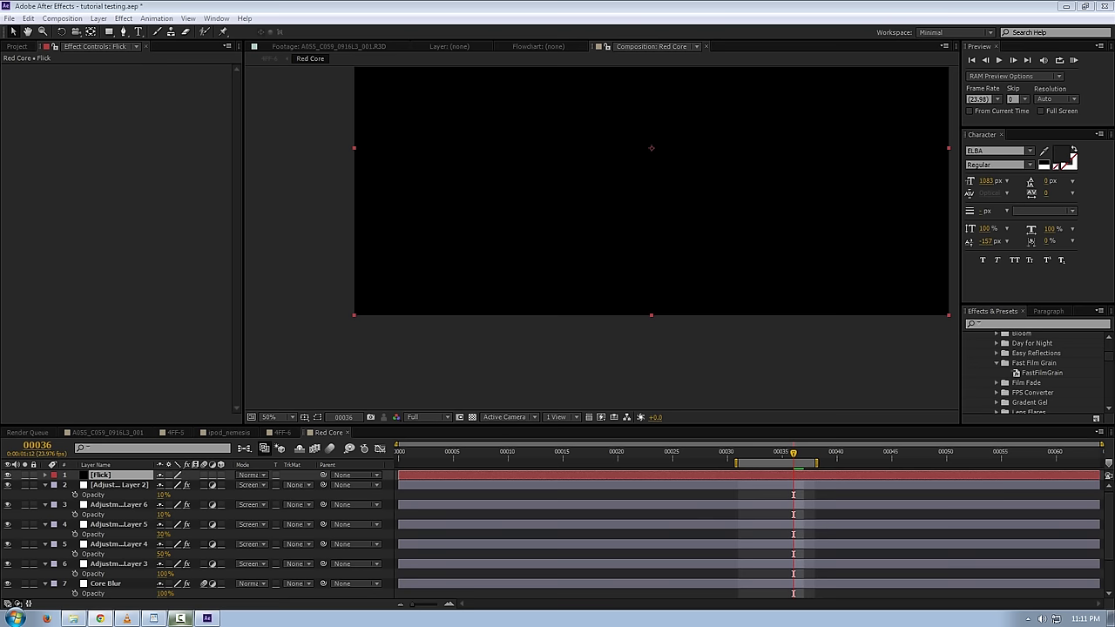
drag(664, 273, 634, 332)
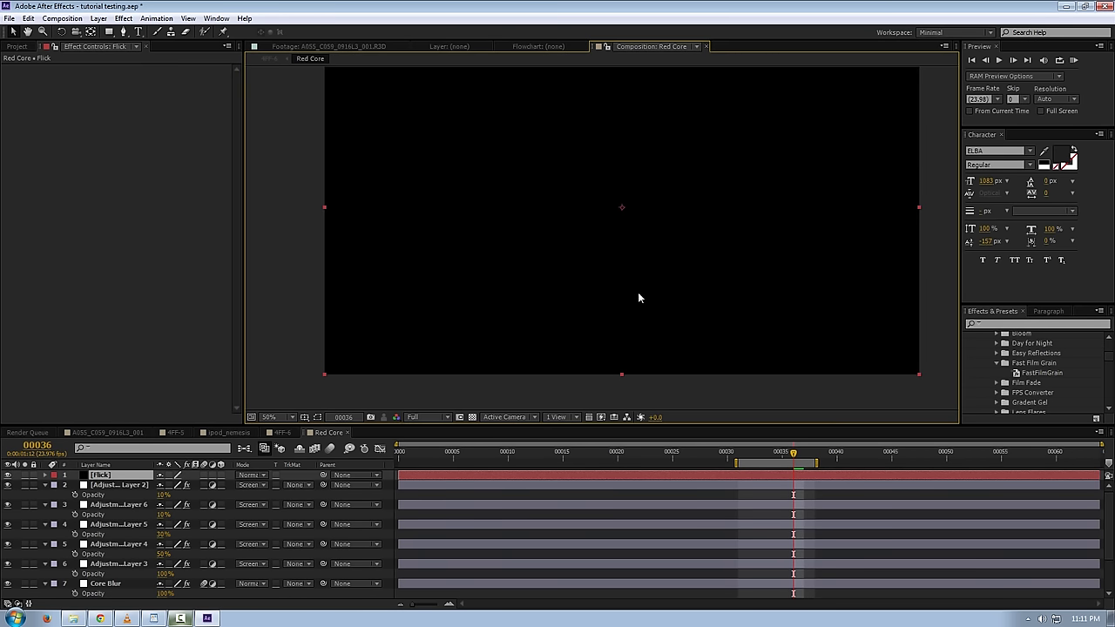
drag(545, 298, 534, 325)
click(286, 402)
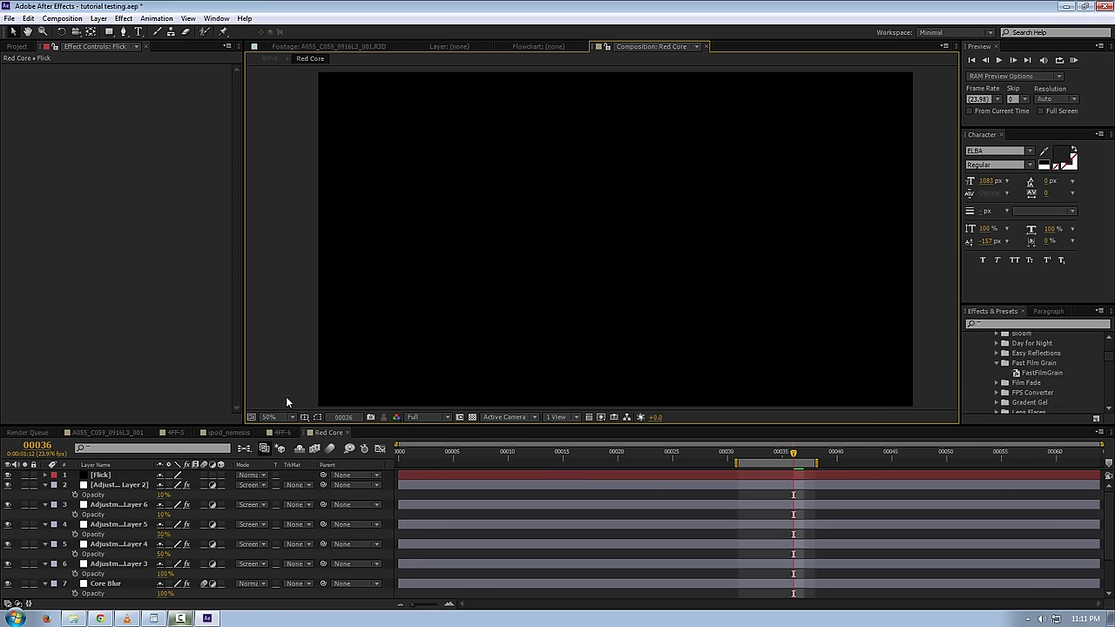
click(247, 476)
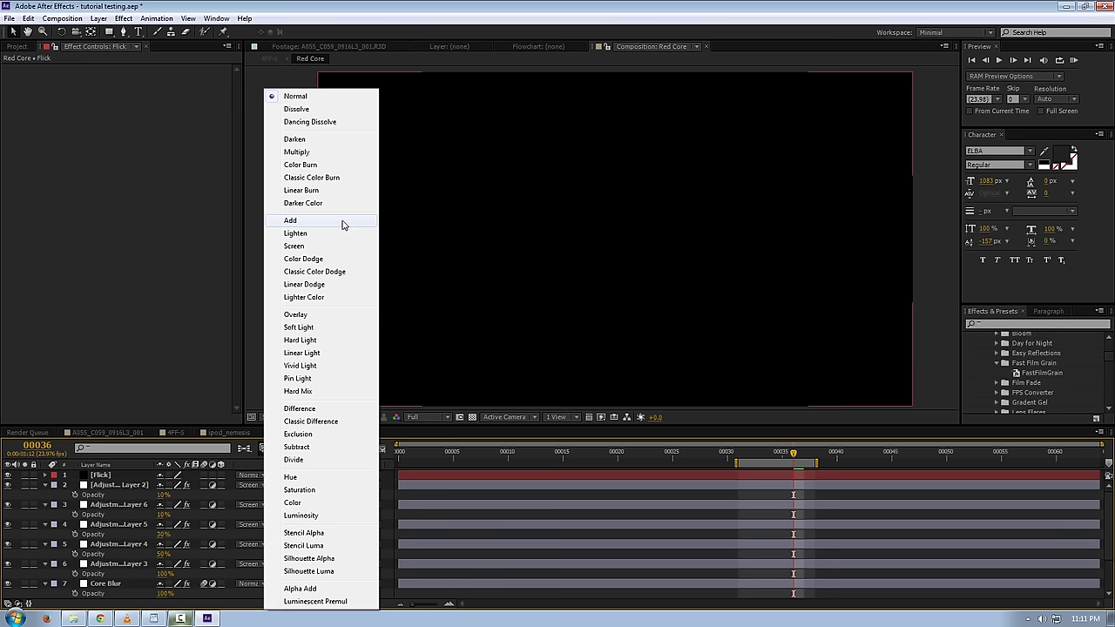
click(457, 4)
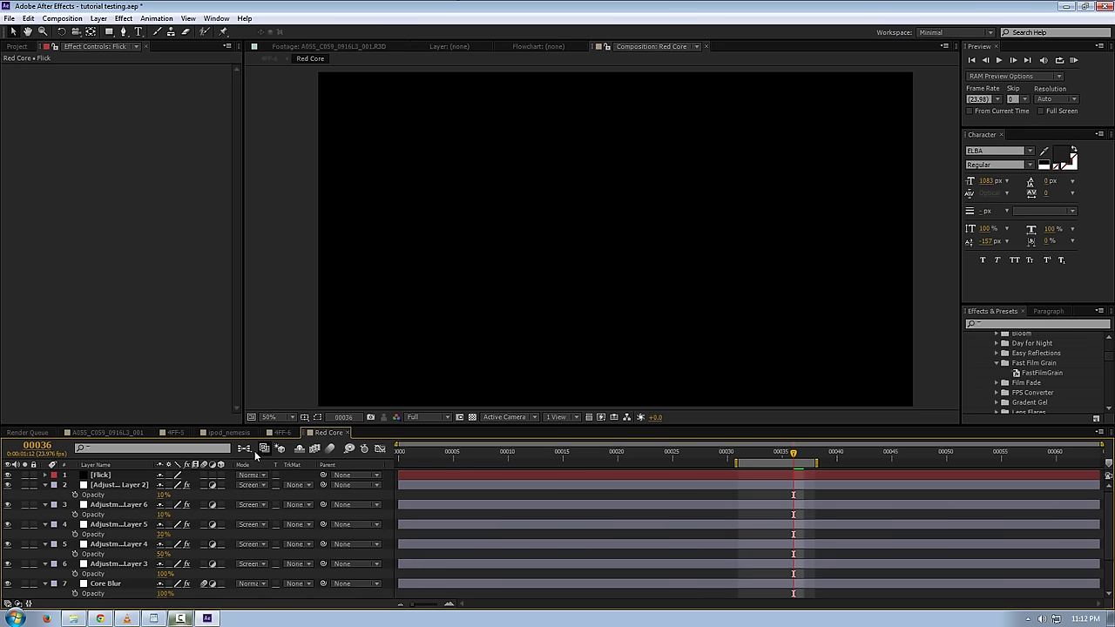
Change the Flick solid's color to white (FFFFFF) in its solid settings.
click(77, 476)
click(98, 18)
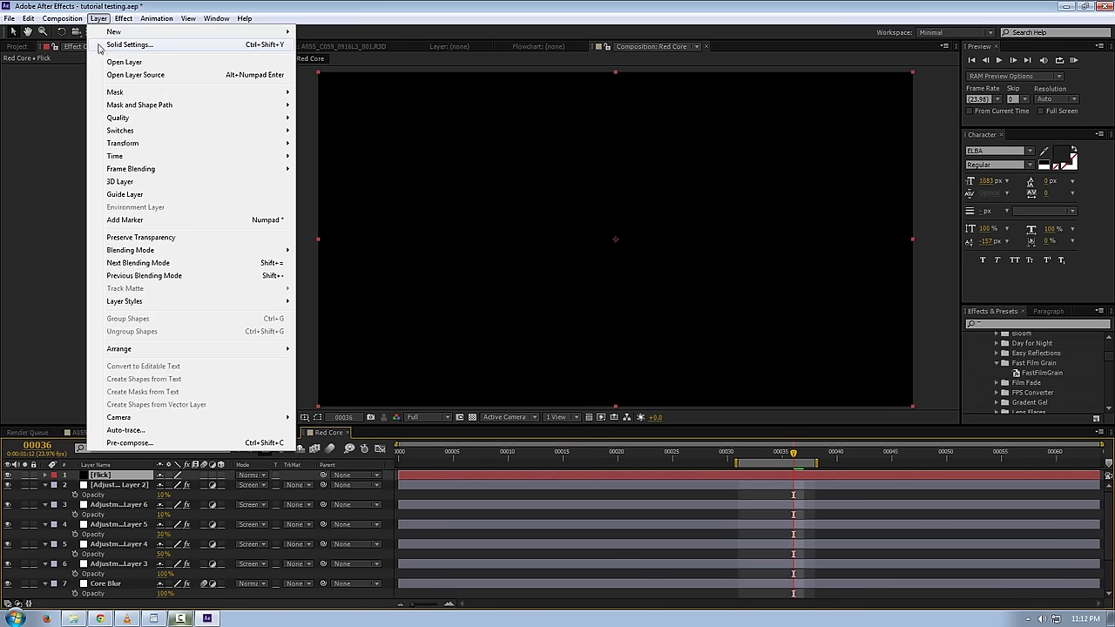
click(128, 42)
click(112, 200)
drag(70, 94, 5, 26)
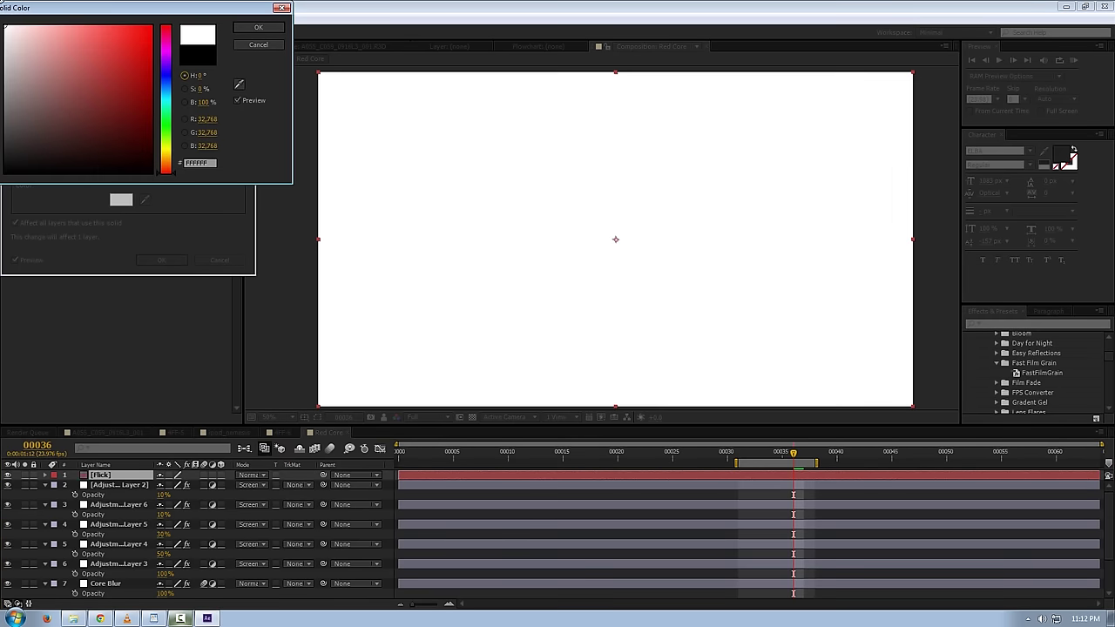
click(251, 27)
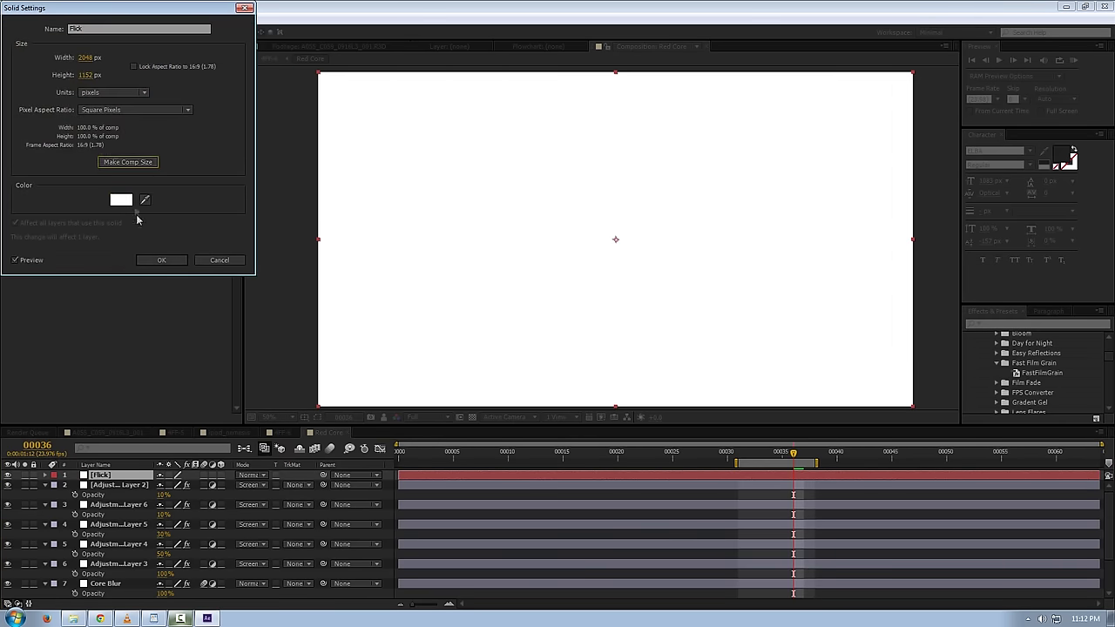
click(159, 259)
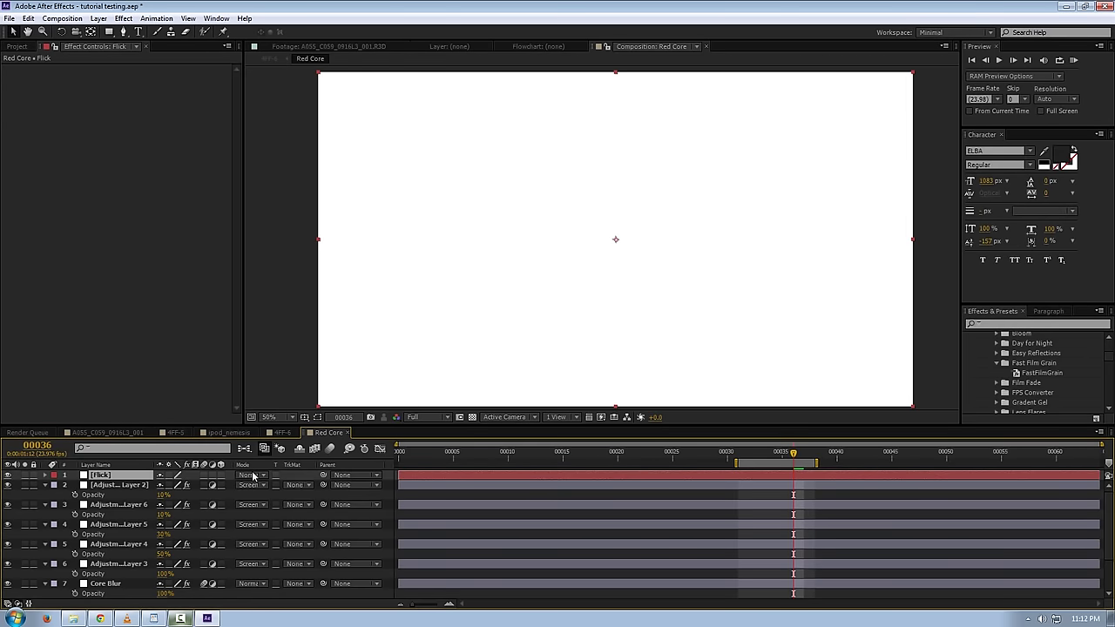
Give the Flick layer a Classic blending mode and keyframe its opacity at 0% on frames 0 and 63.
click(253, 475)
click(295, 272)
key(Home)
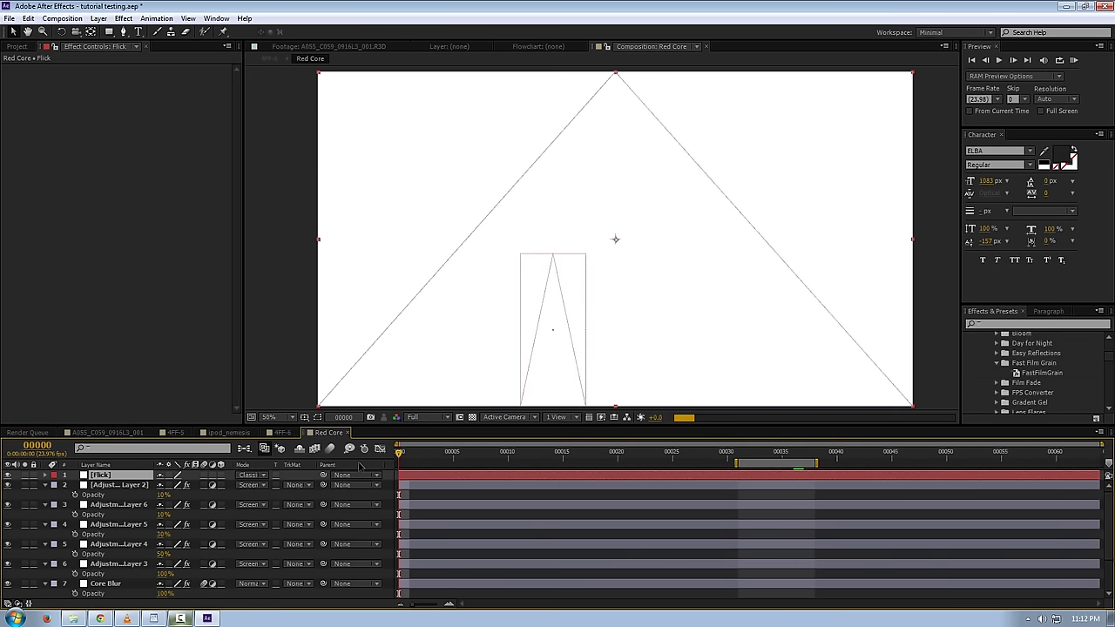
key(t)
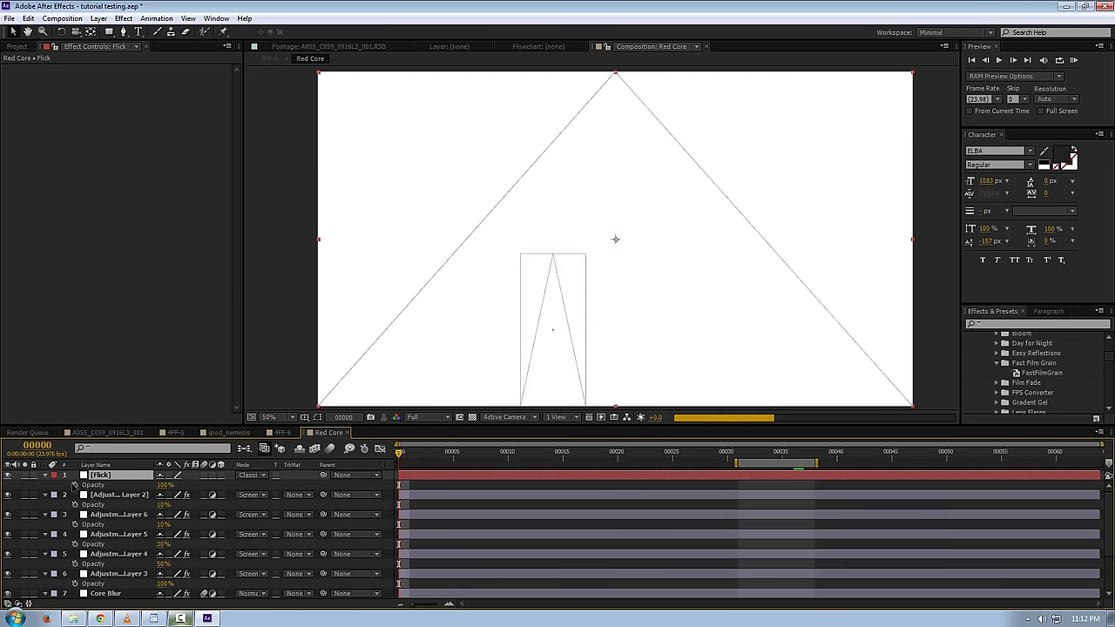
click(75, 484)
drag(164, 484, 156, 485)
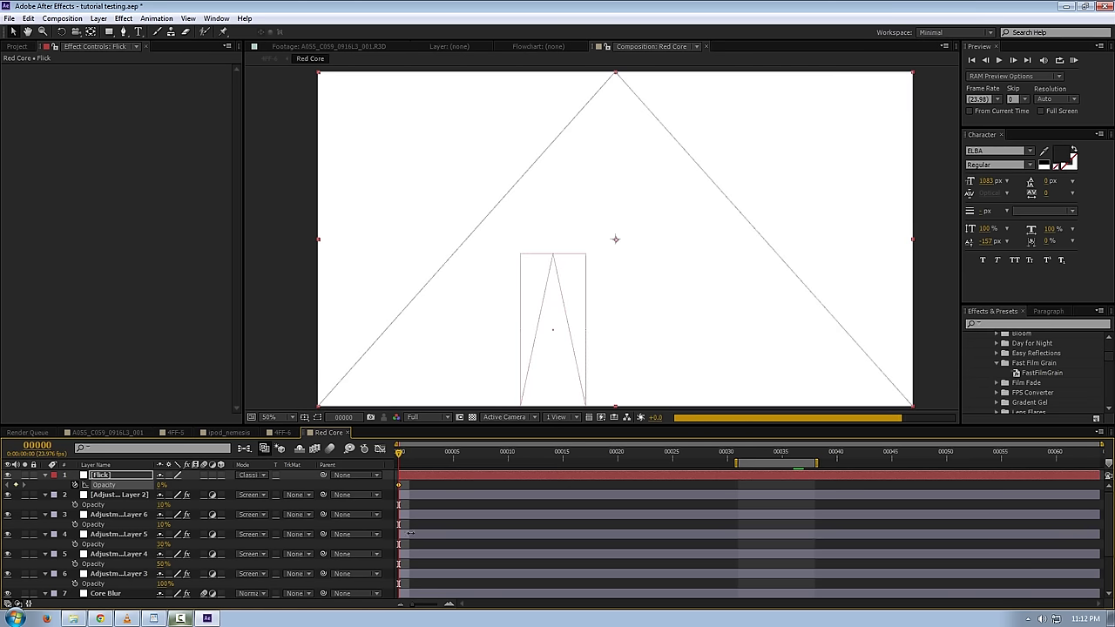
key(KP_0)
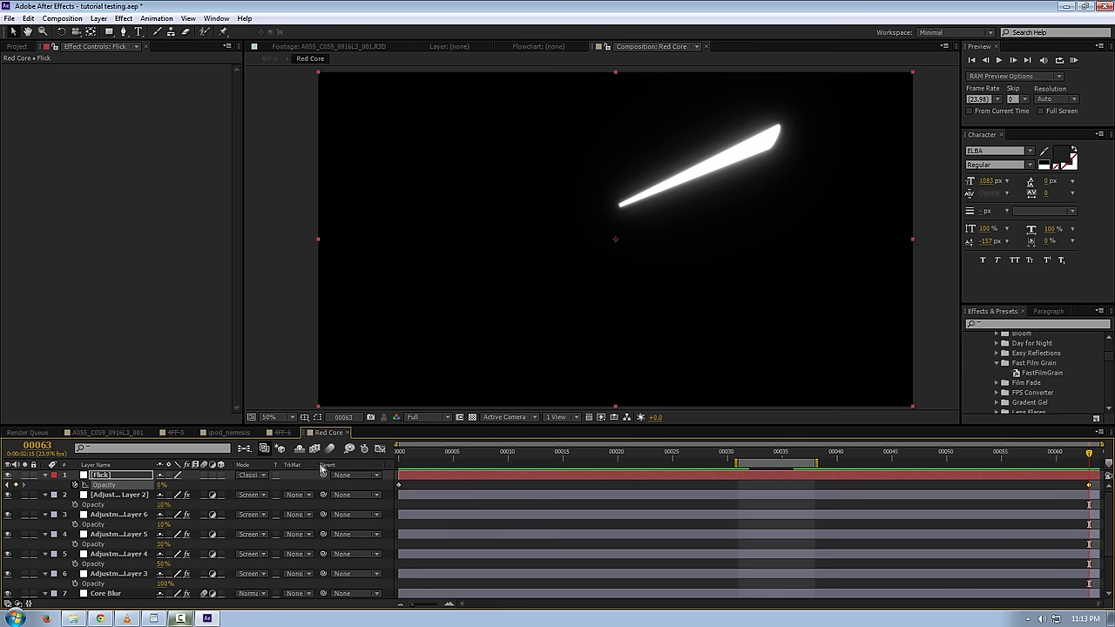
Select Flick's opacity keyframes and open the Wiggler, docking it with Effects & Presets.
click(398, 484)
drag(965, 323, 895, 315)
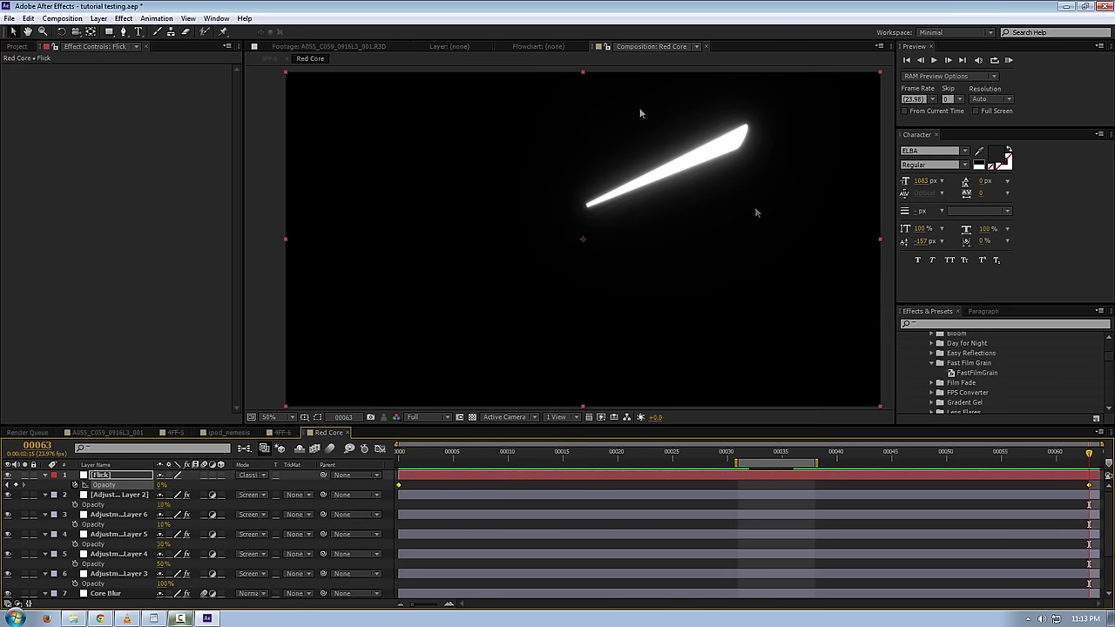
click(216, 18)
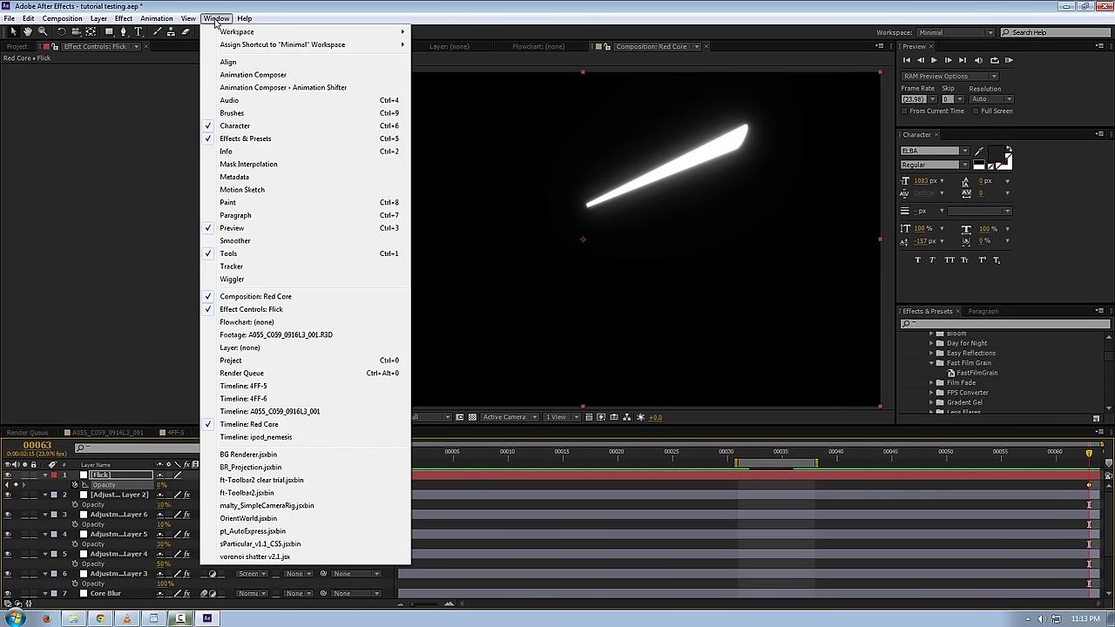
click(232, 278)
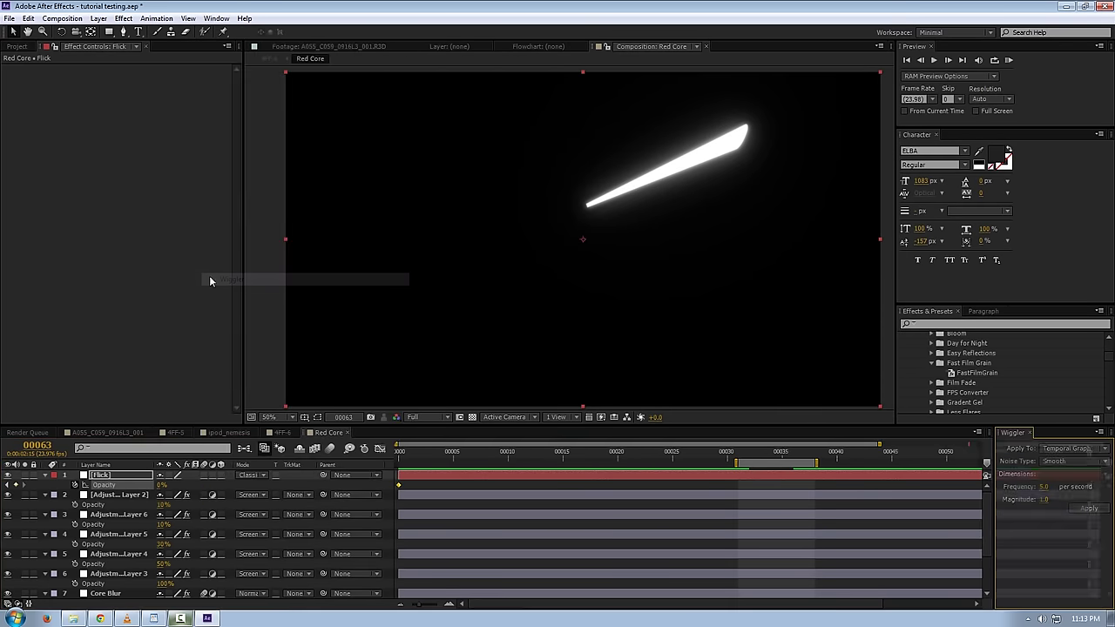
drag(1010, 433, 925, 321)
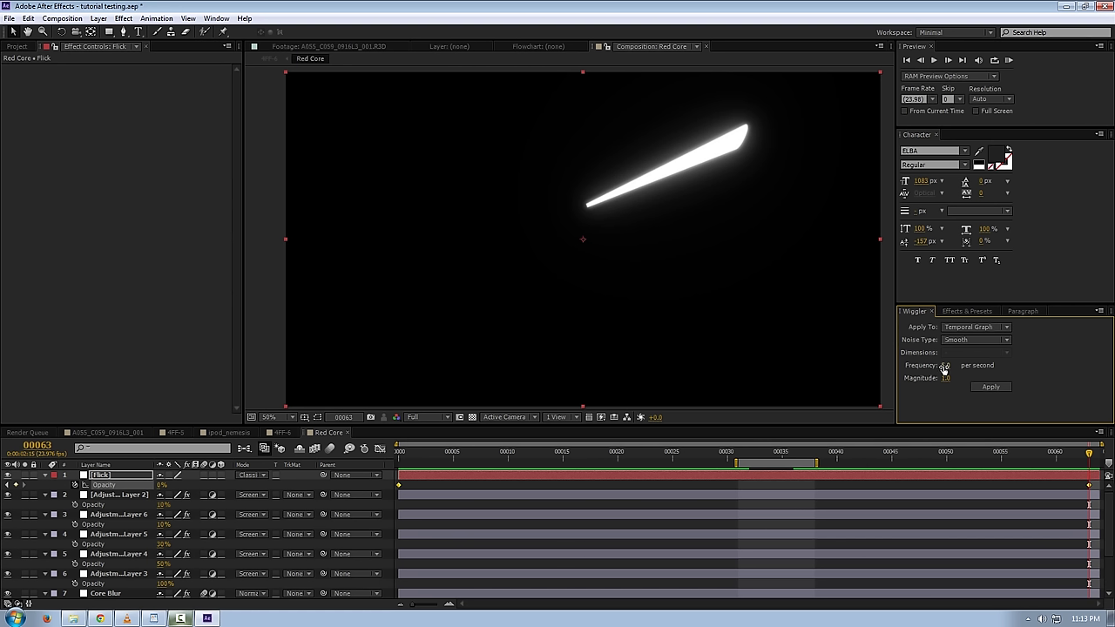
Apply the Wiggler to Flick's opacity keyframes with a frequency of 15 per second and a magnitude of 20.
click(943, 368)
key(Return)
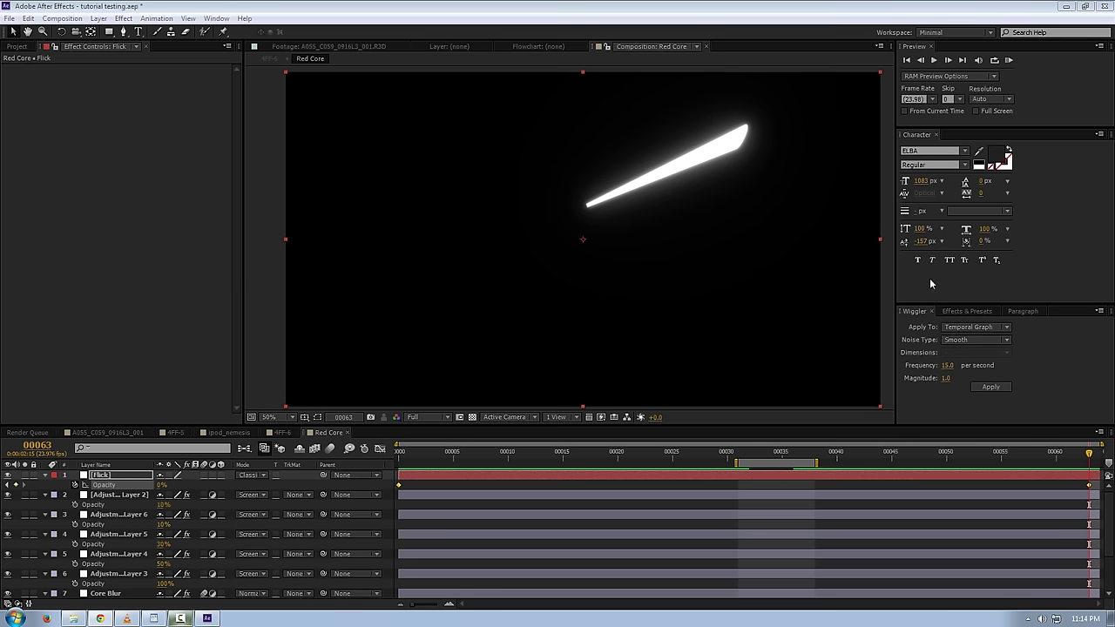
click(946, 378)
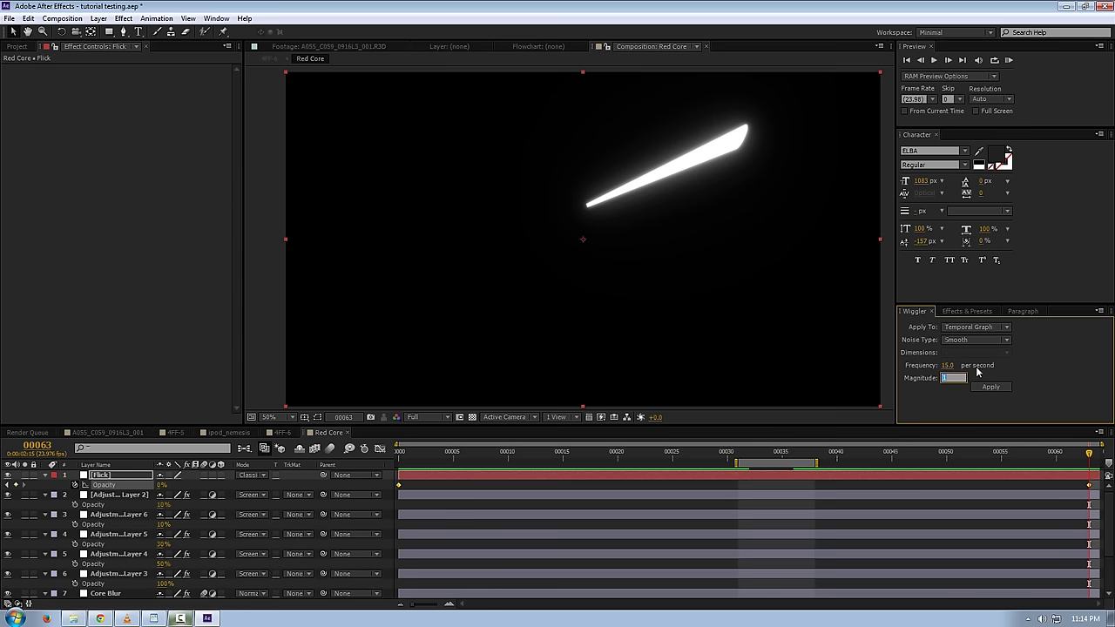
text(20)
click(987, 389)
Preview the lightsaber flicker up close with the work area running from frame 40 to the composition's end.
drag(851, 454, 834, 457)
key(b)
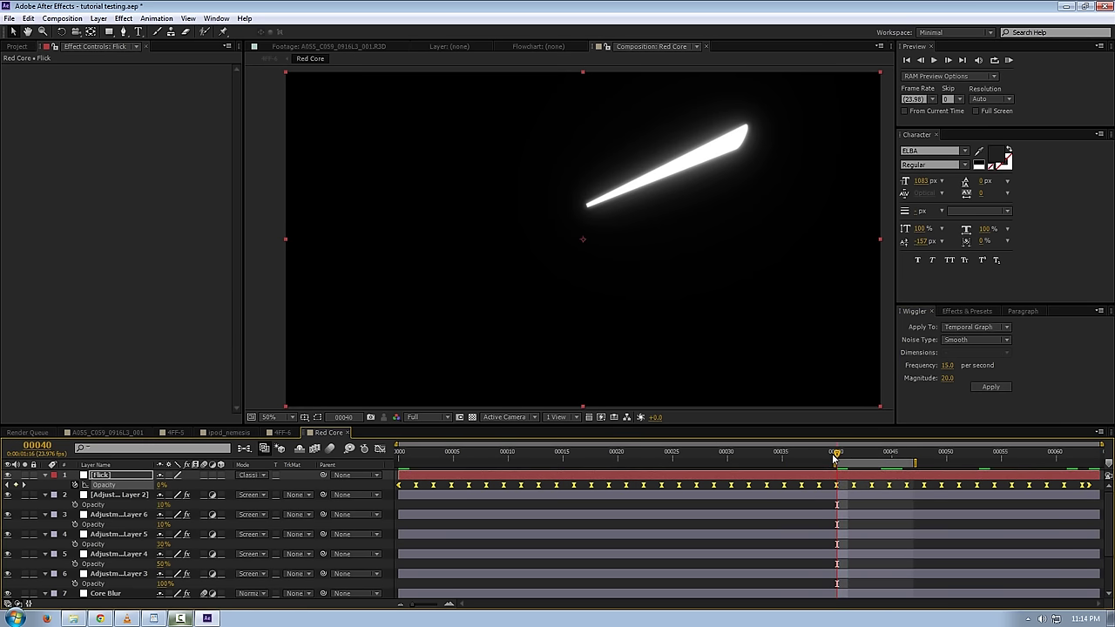
drag(916, 462, 1102, 462)
scroll(607, 339, up, 3)
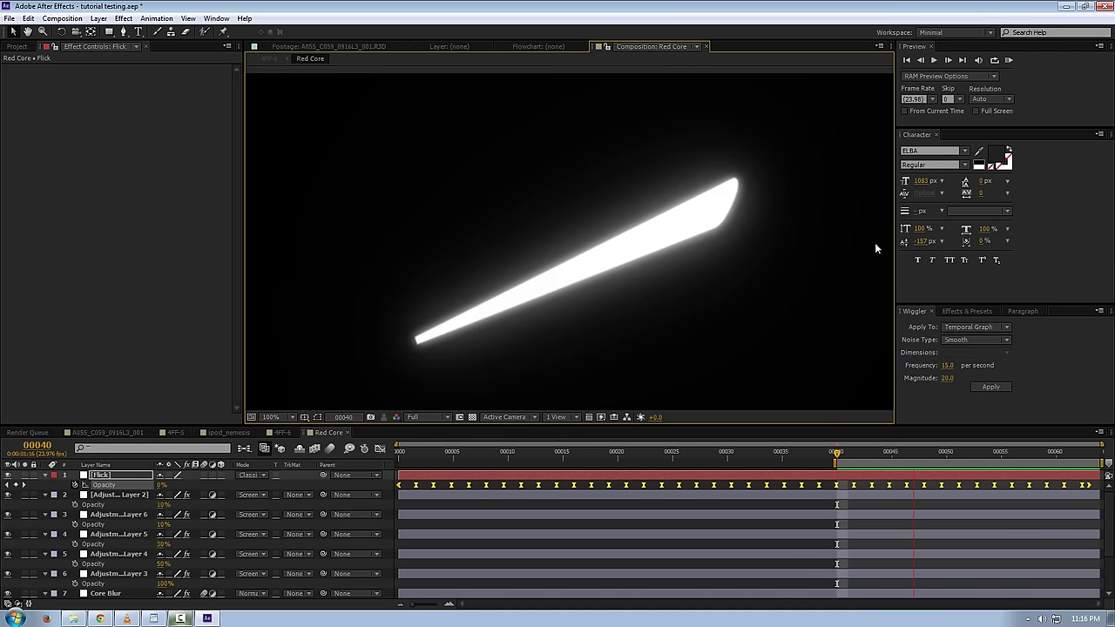
Undo the work area changes and the wiggle applied to Flick's opacity.
click(951, 367)
click(950, 365)
click(912, 409)
key(ctrl+z)
key(ctrl+z)
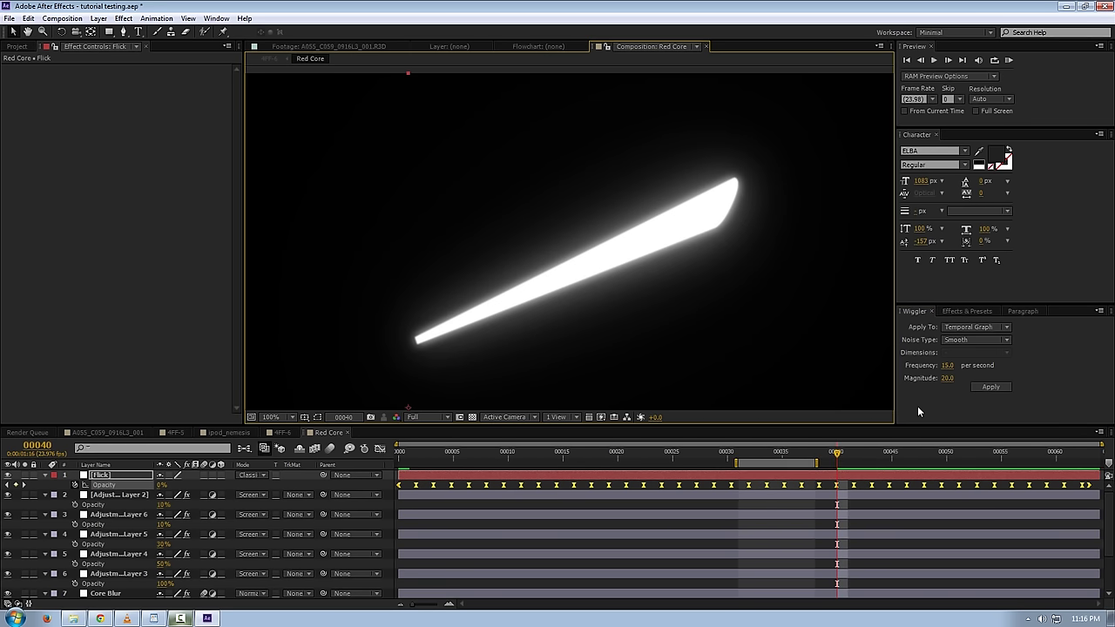
key(ctrl+z)
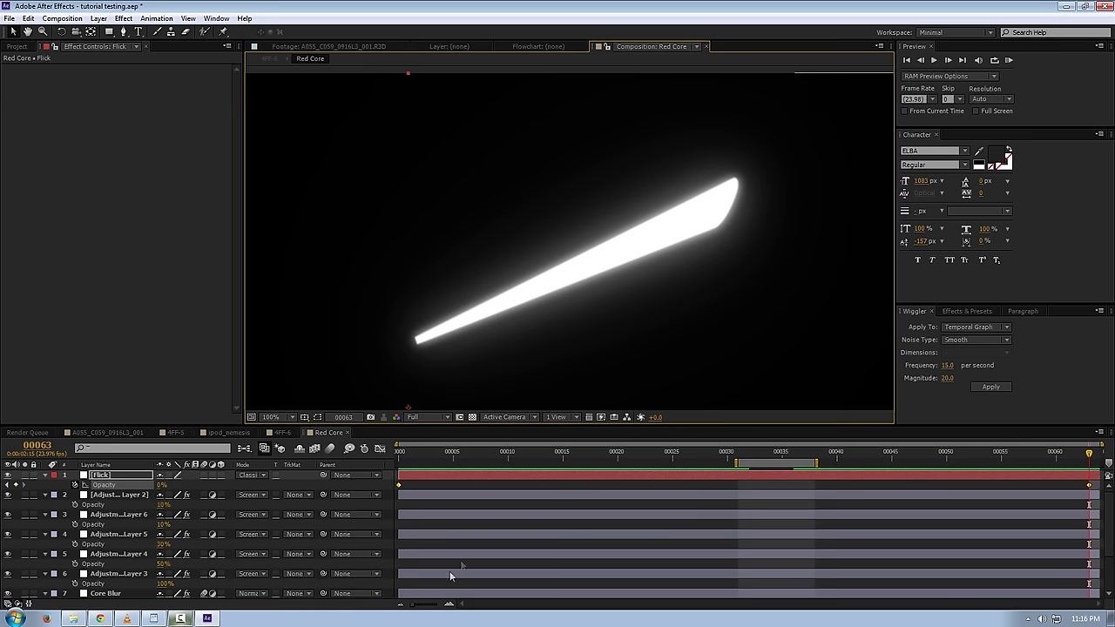
Reapply the Wiggler to Flick's opacity keyframes with a frequency of 20 per second.
click(945, 366)
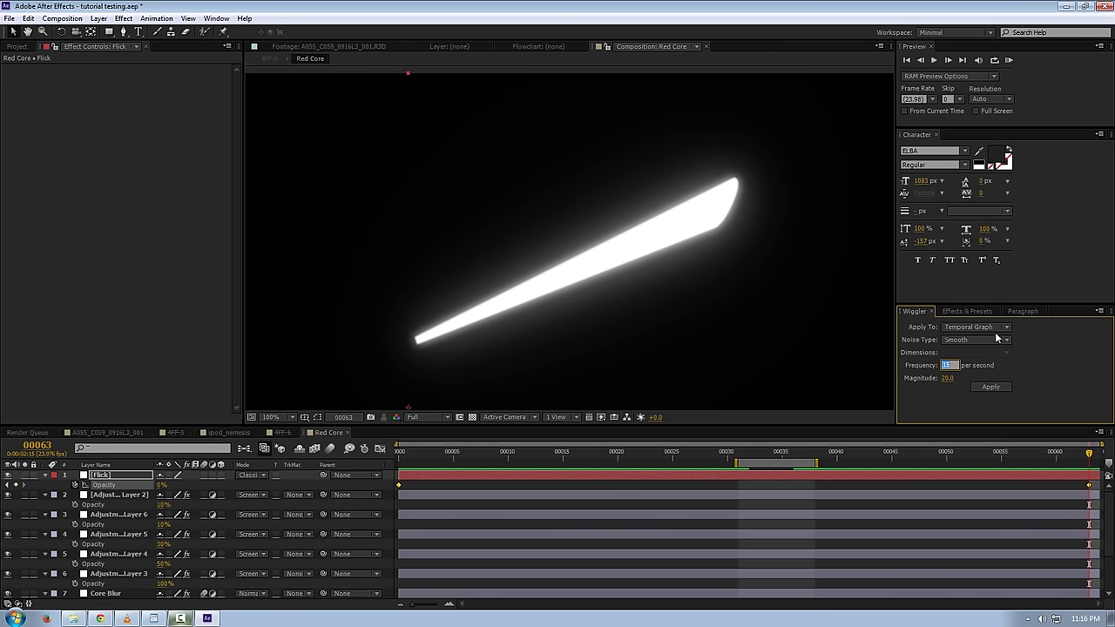
text(20)
click(990, 386)
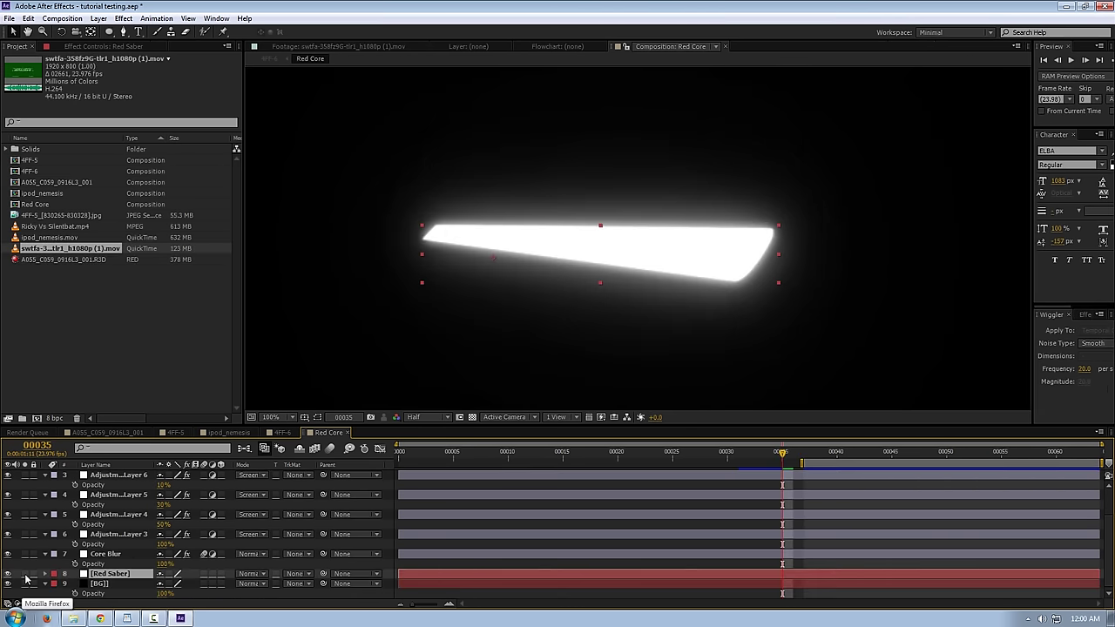
Solo the Red Saber layer in Red Core, and show the effect controls in the 4FF-6 composition.
click(26, 574)
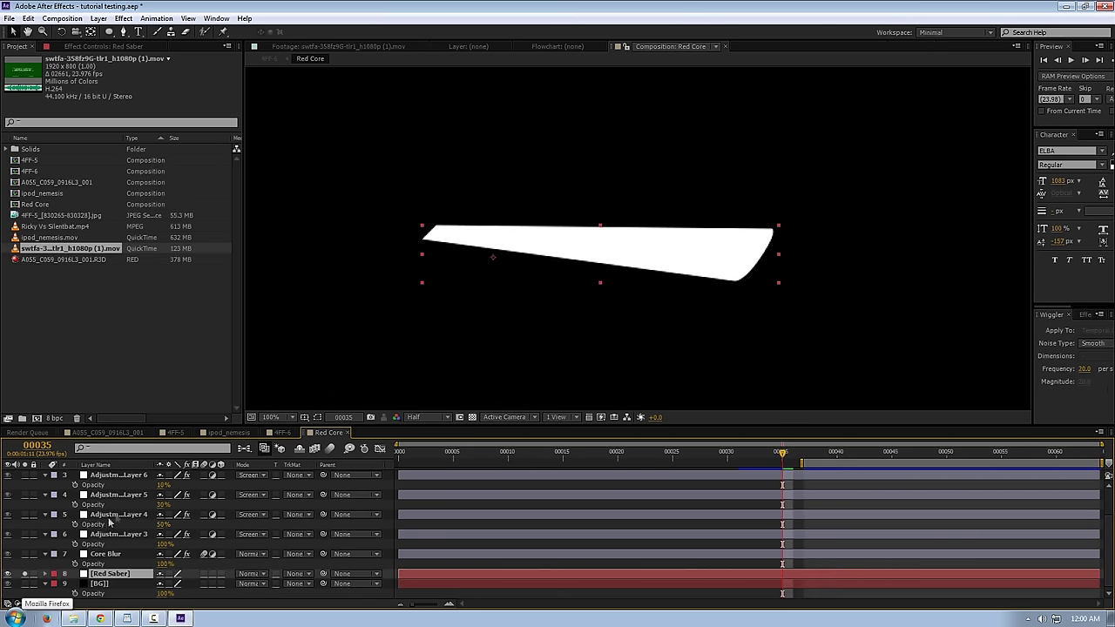
click(286, 432)
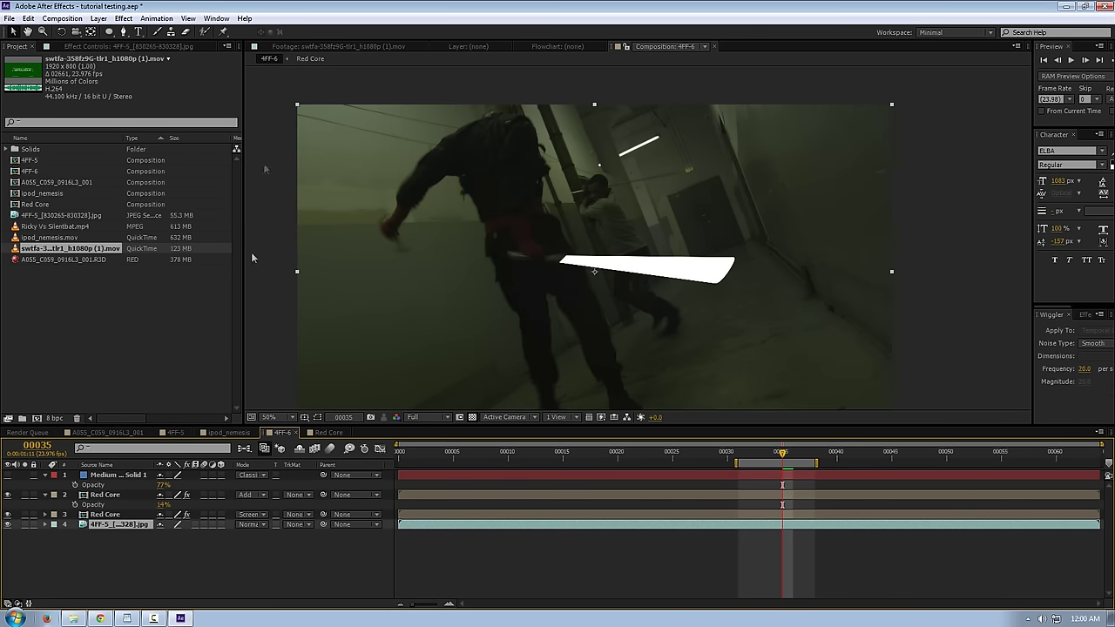
click(127, 45)
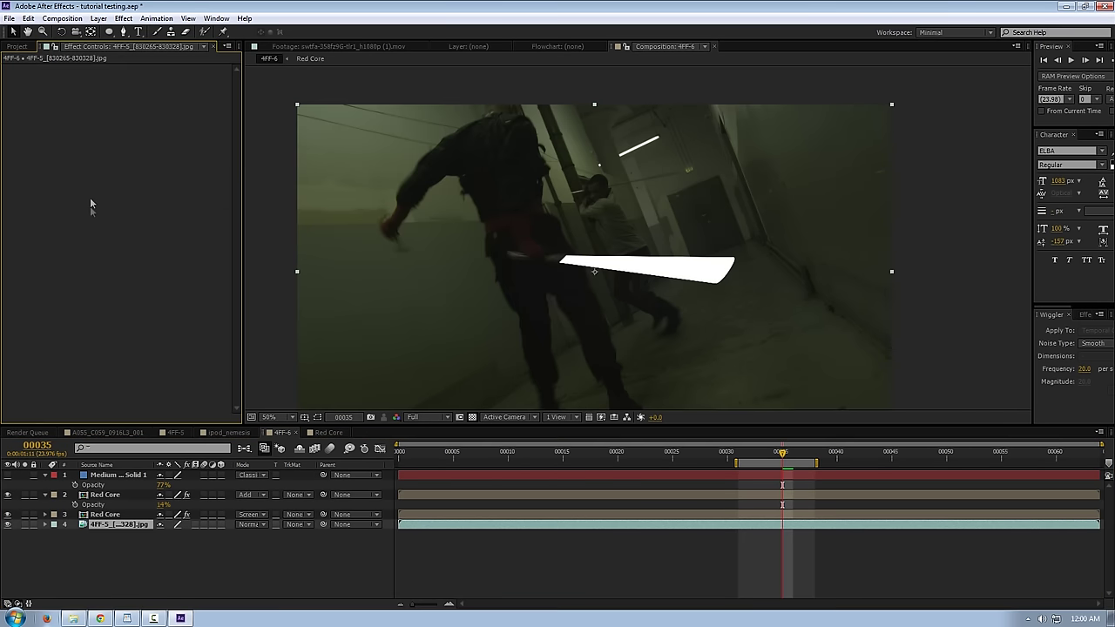
Replace the effects on the Screen-mode Red Core layer with JAe Tools Real Glow and view the blade at frame 36.
click(104, 514)
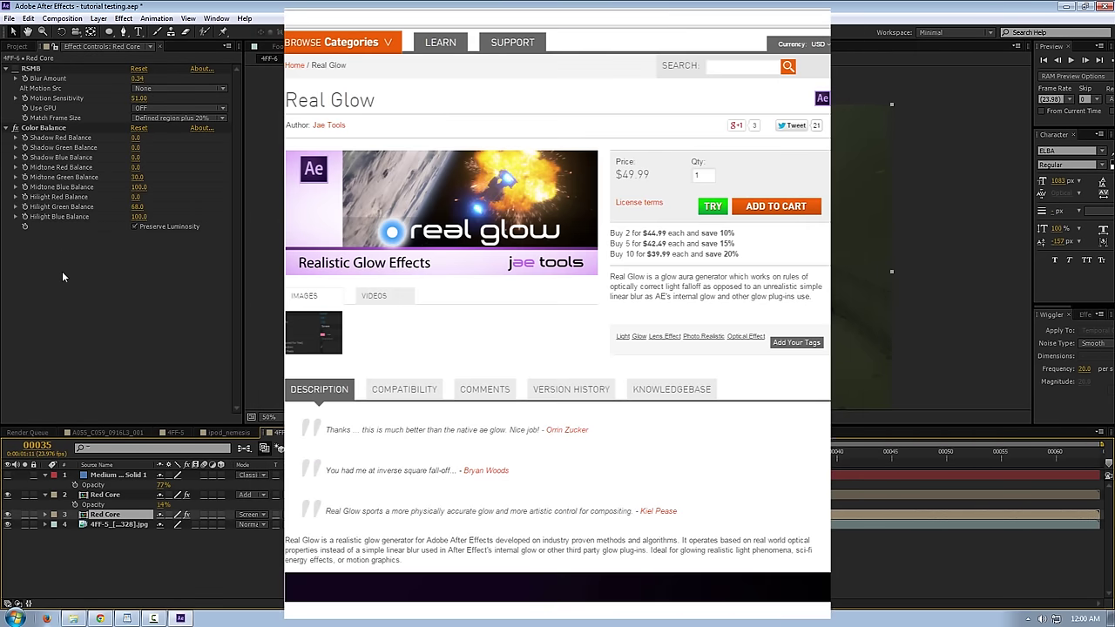
right_click(90, 286)
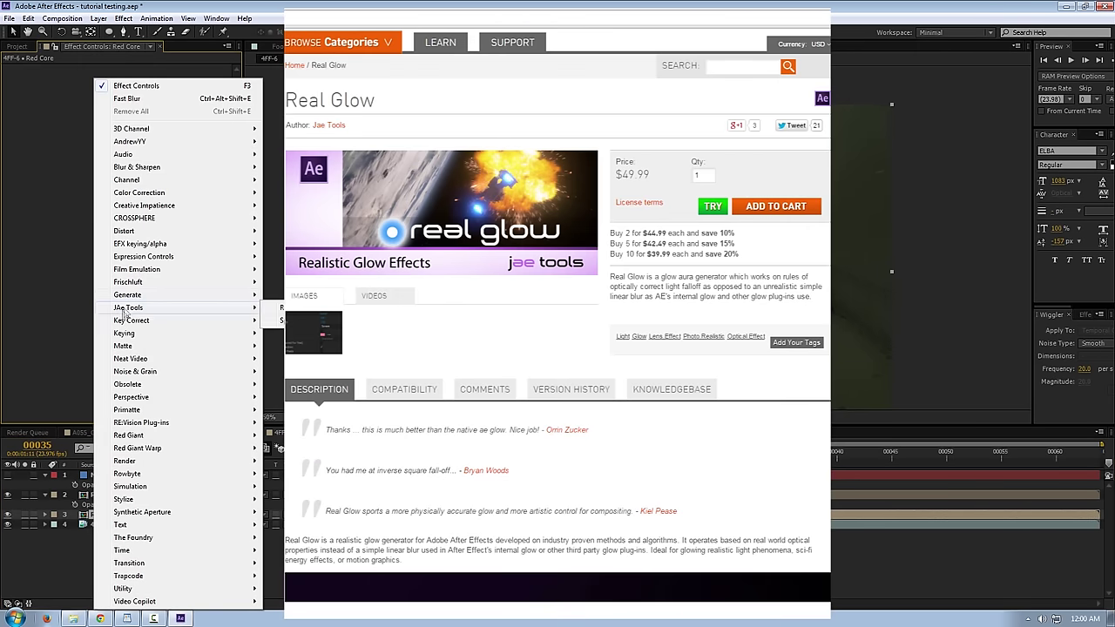
click(313, 307)
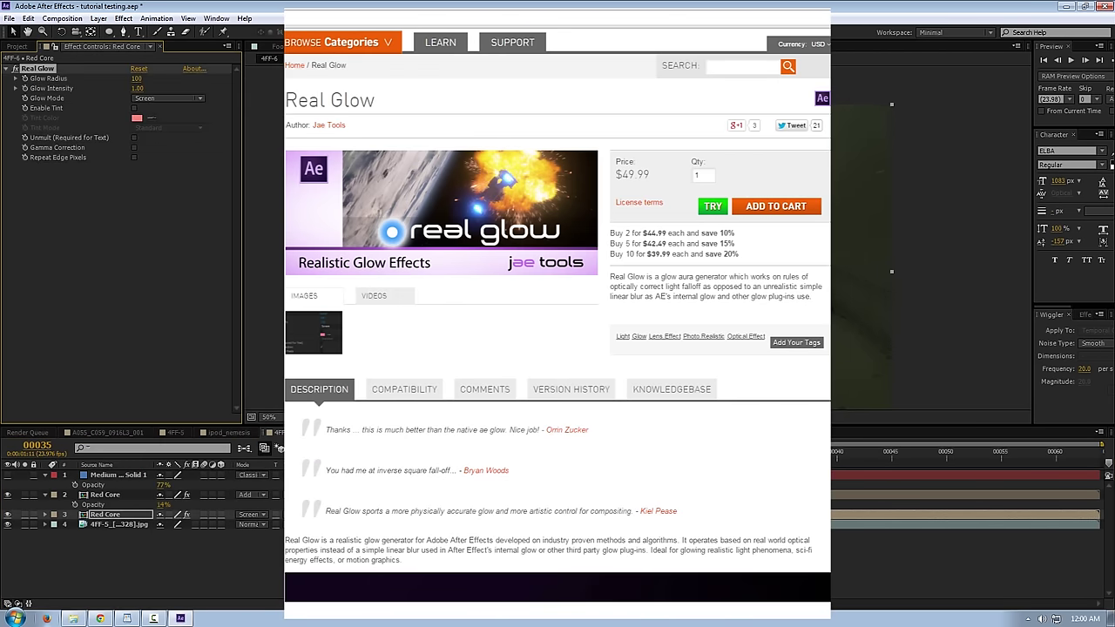
click(271, 289)
drag(295, 306, 281, 281)
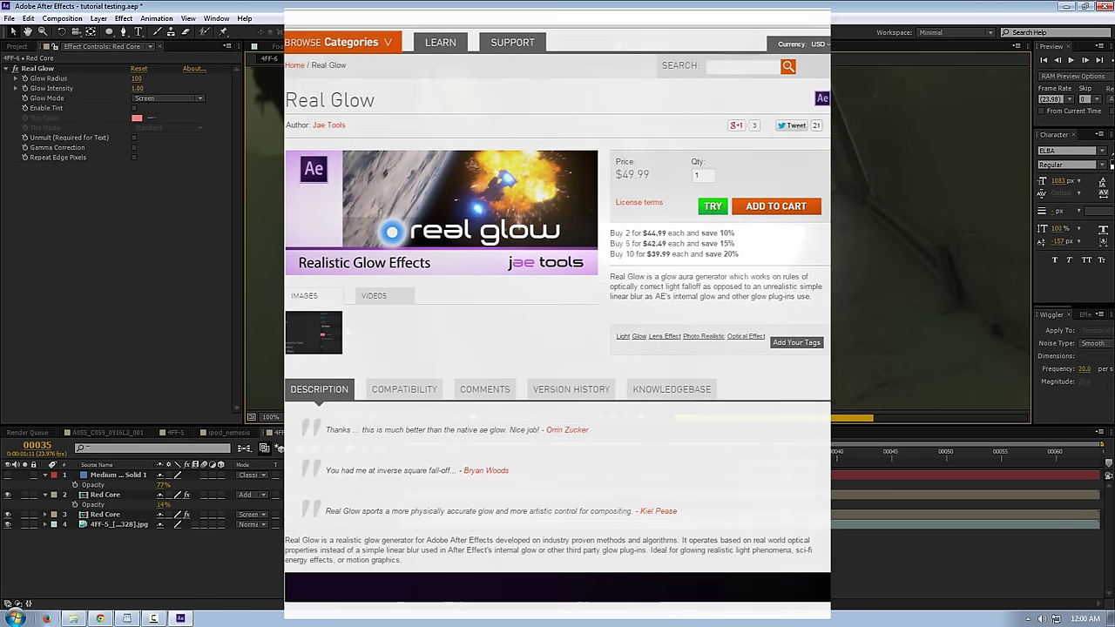
key(Page_Down)
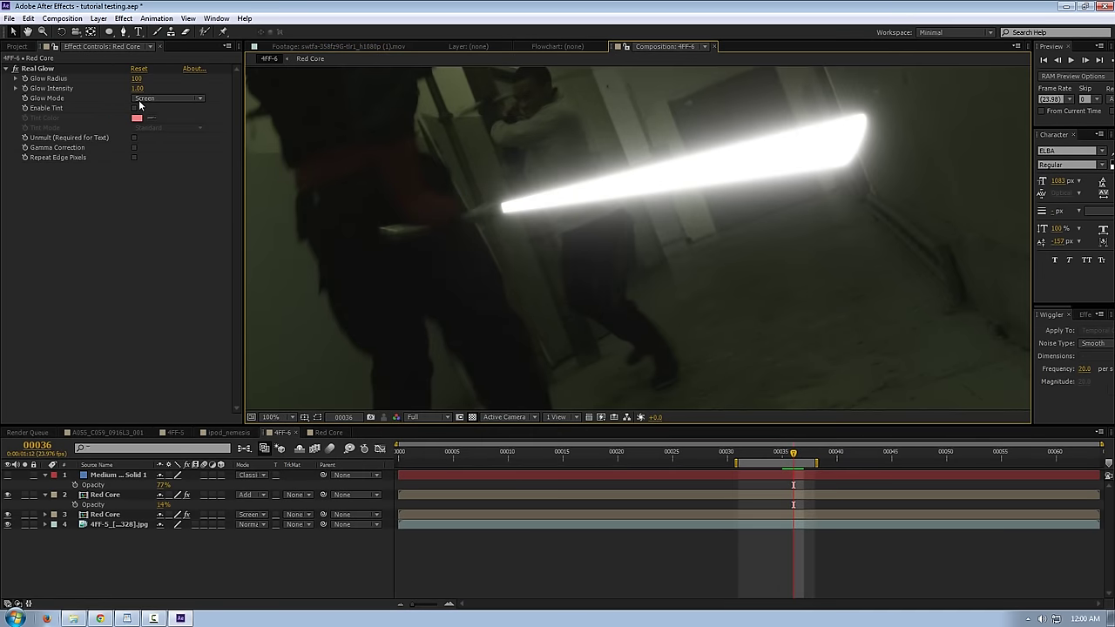
Enable Real Glow's tint in Softer mode and shift the tint color's hue from red to blue.
click(135, 107)
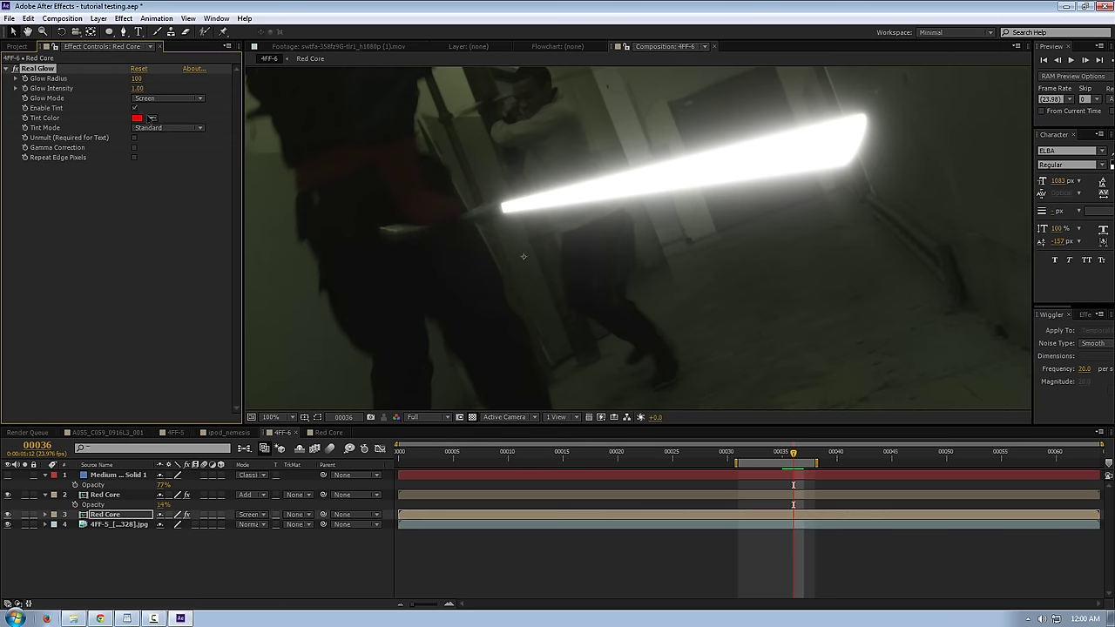
click(165, 128)
click(157, 166)
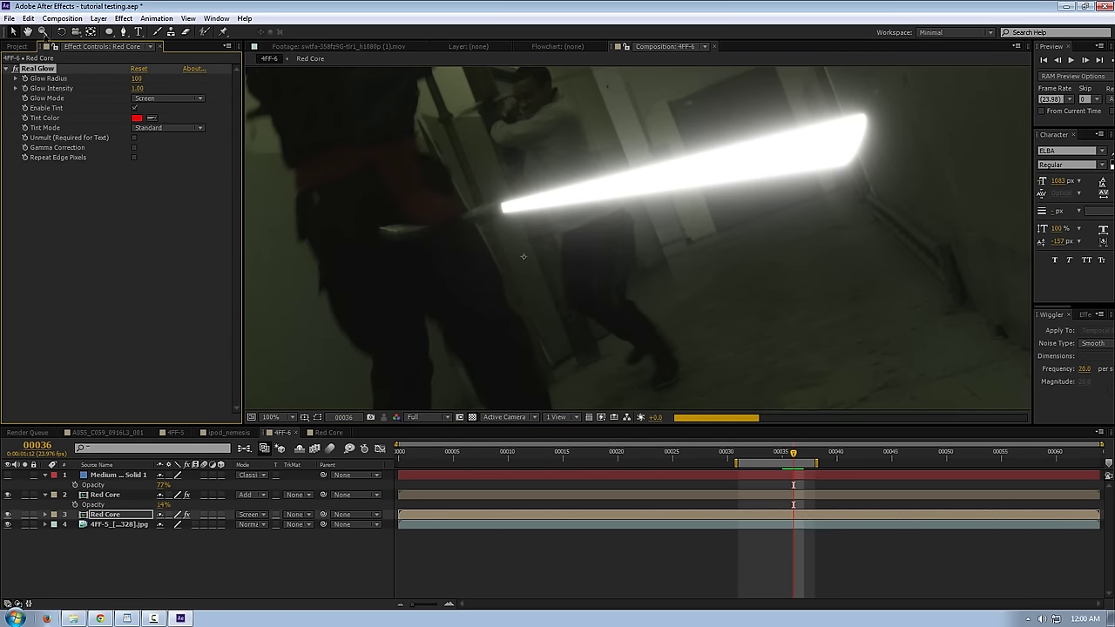
click(164, 128)
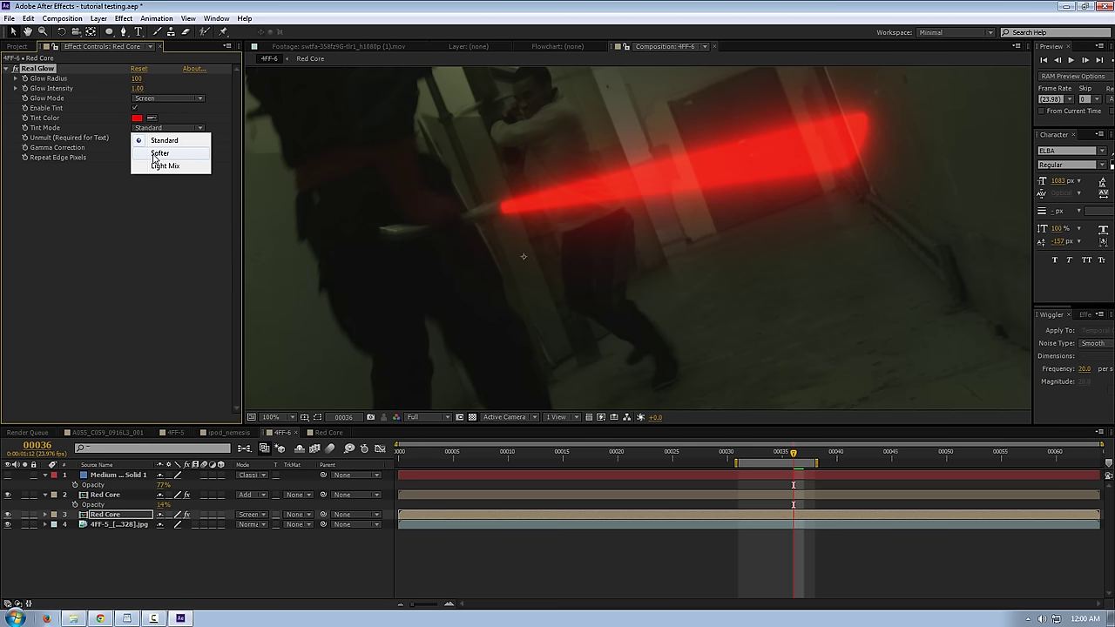
click(159, 155)
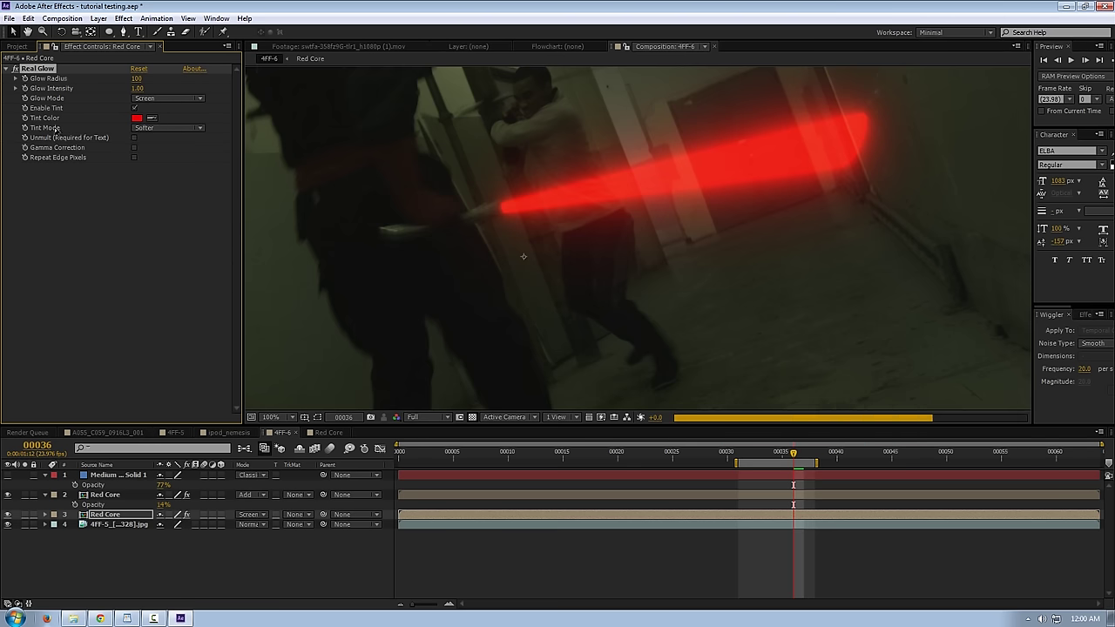
click(137, 119)
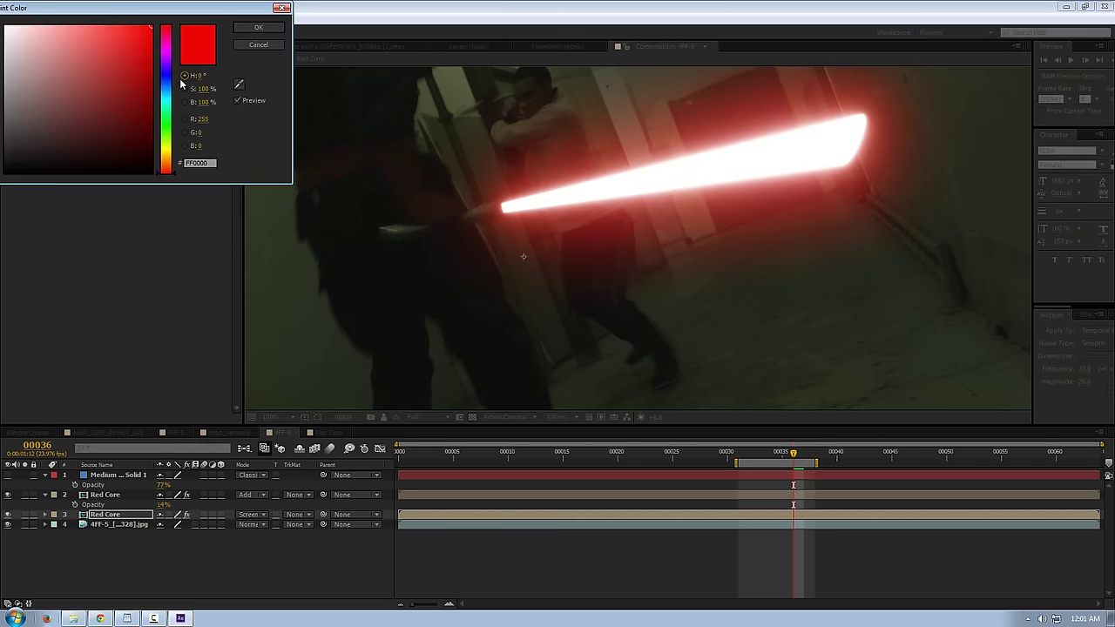
click(165, 80)
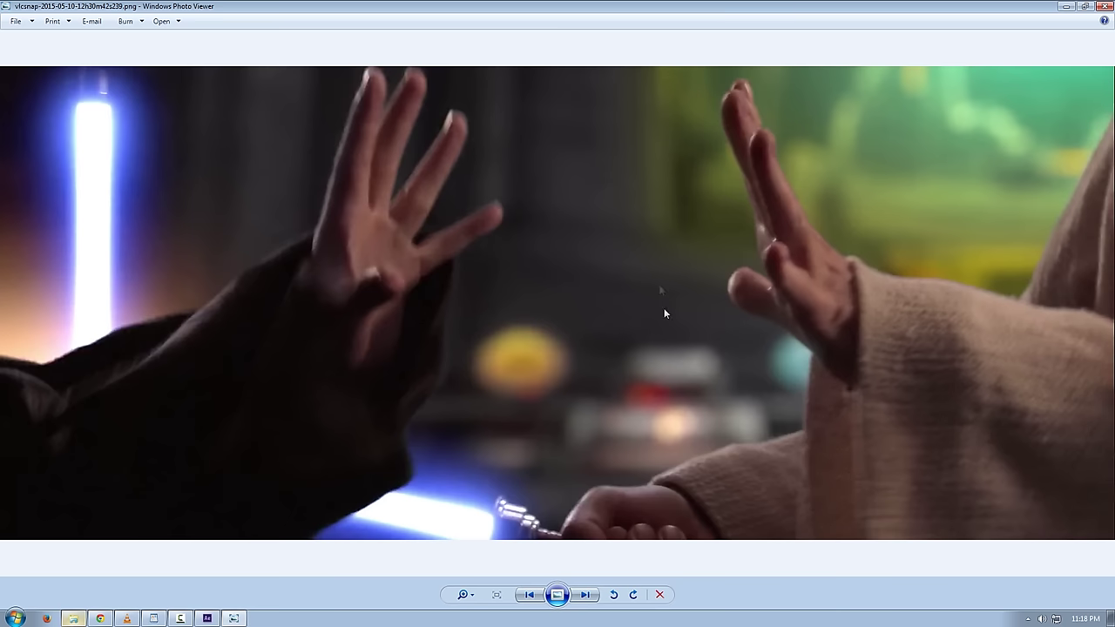
Switch to the vlcsnap reference image in Windows Photo Viewer and examine the blue lightsaber glow up close.
scroll(444, 259, up, 3)
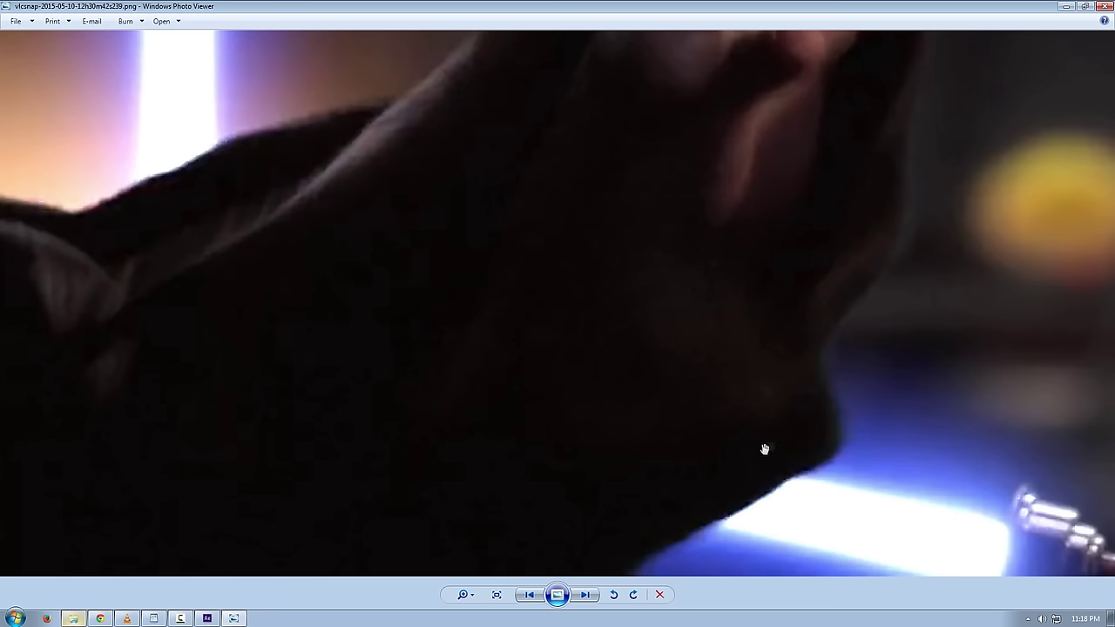
Compare the glow edges of the upright and the lower blue blades in the reference still with the two outstretched hands.
scroll(849, 431, down, 3)
drag(369, 396, 658, 330)
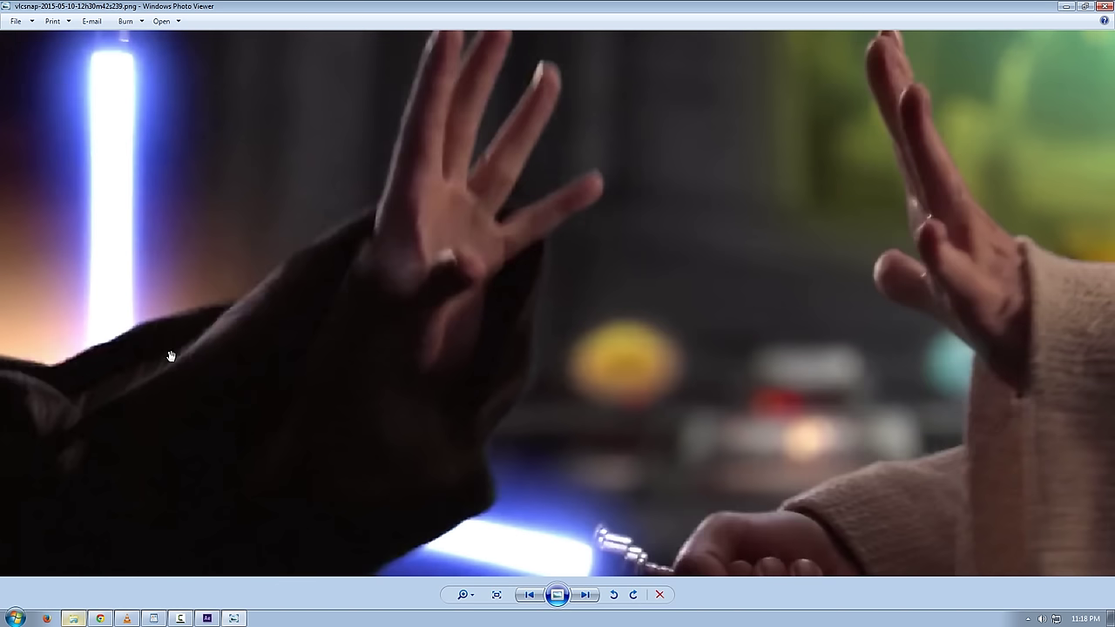
scroll(172, 309, down, 2)
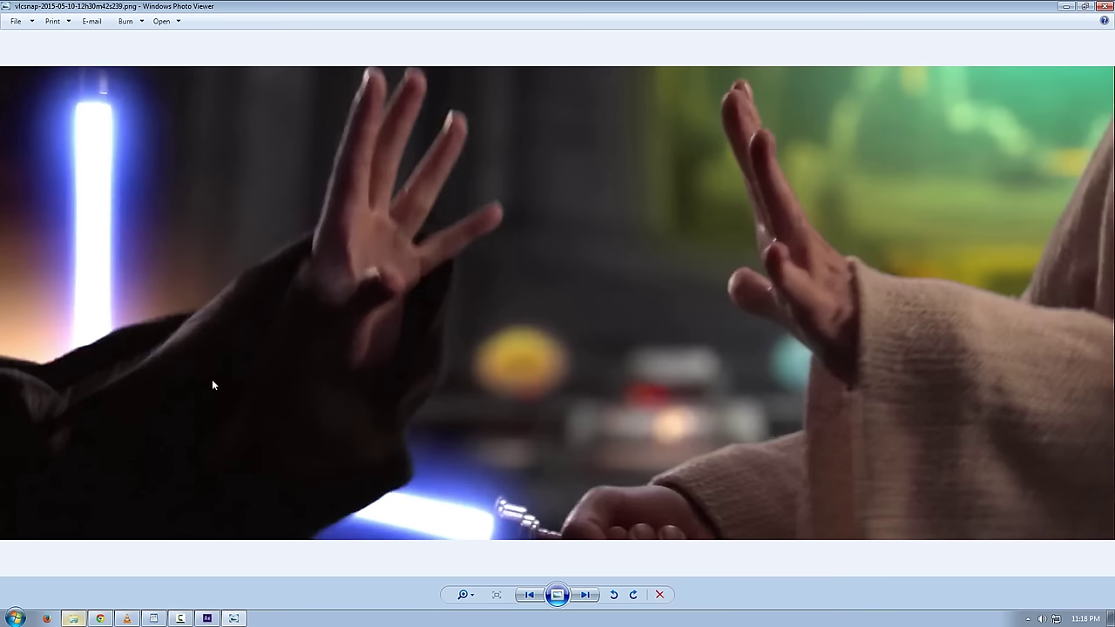
scroll(339, 398, up, 2)
drag(403, 450, 486, 440)
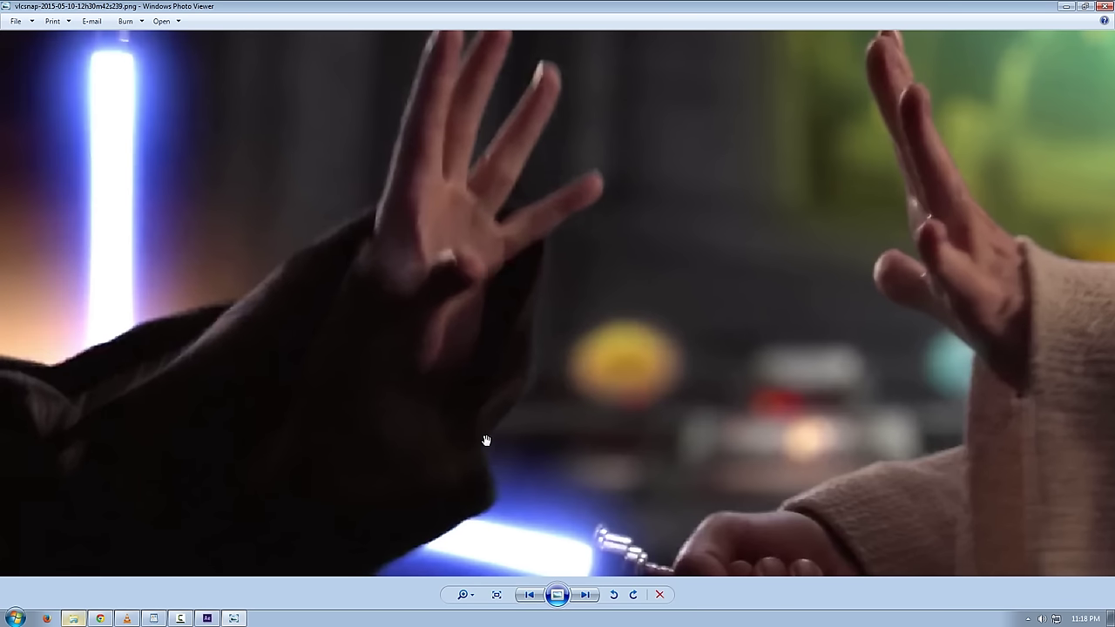
scroll(486, 440, up, 3)
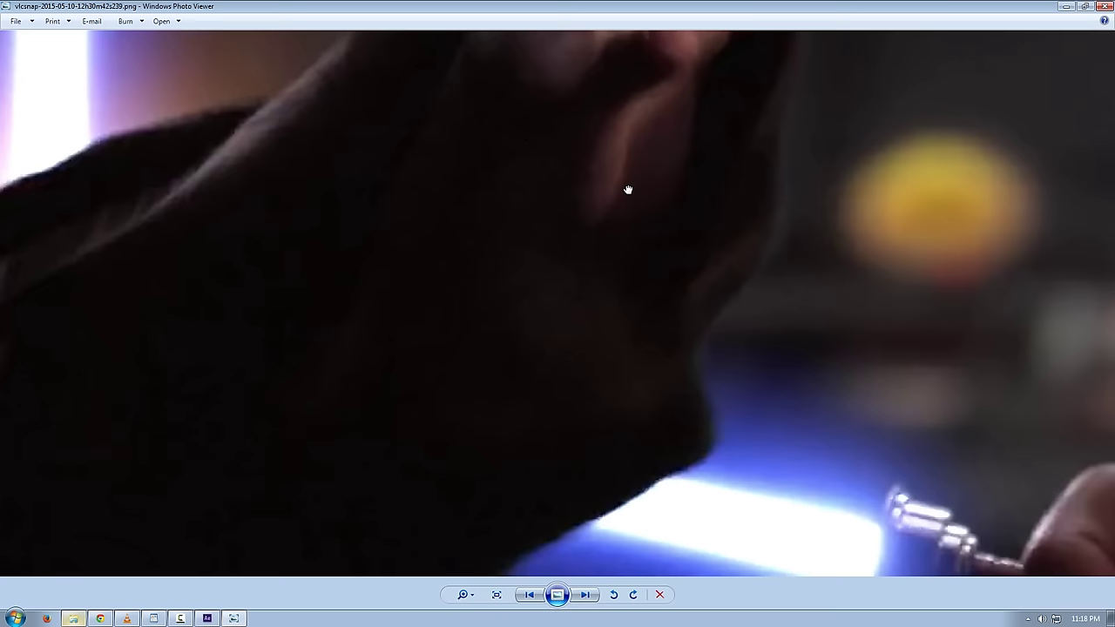
scroll(628, 189, down, 5)
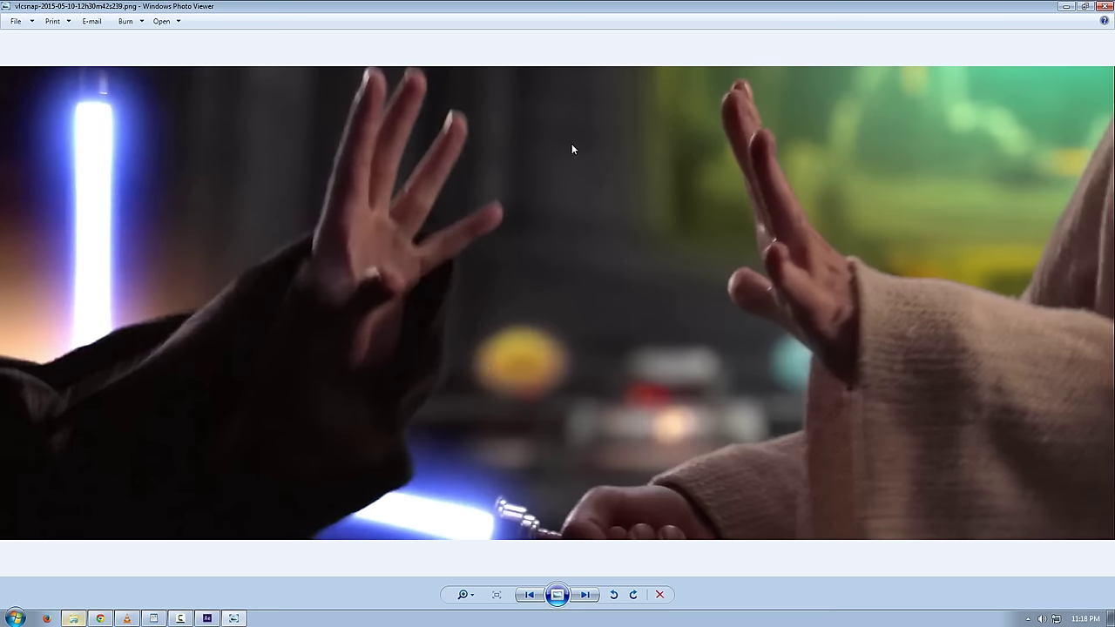
scroll(403, 348, up, 2)
scroll(400, 346, down, 2)
key(Right)
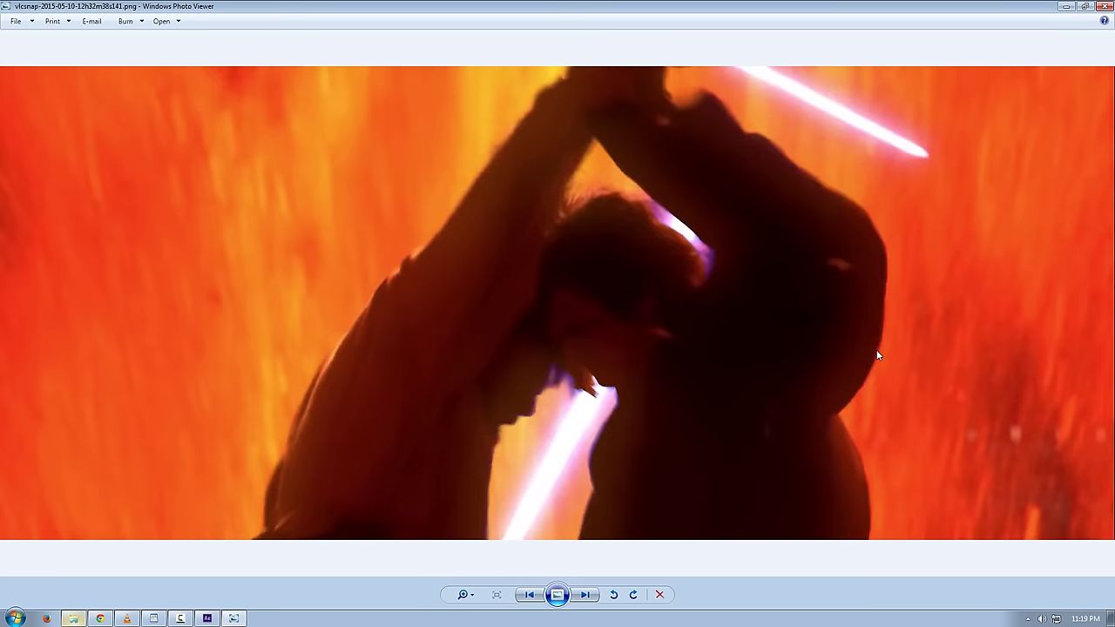
scroll(878, 359, up, 1)
scroll(878, 360, down, 1)
scroll(878, 360, up, 1)
drag(879, 360, 768, 352)
scroll(768, 352, up, 1)
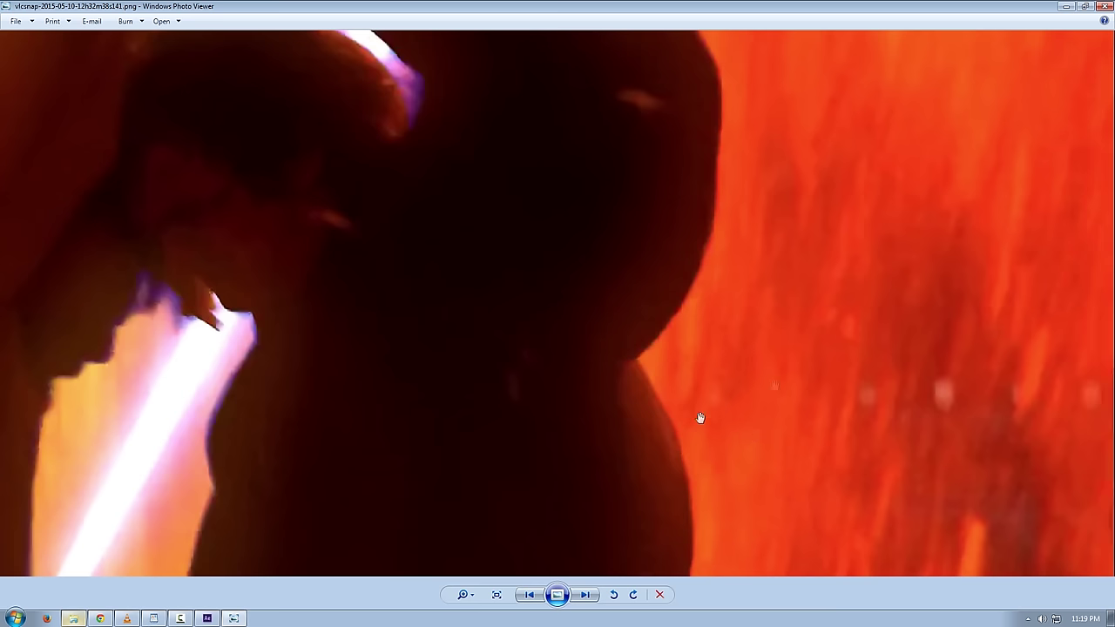
drag(722, 284, 714, 485)
drag(458, 266, 667, 355)
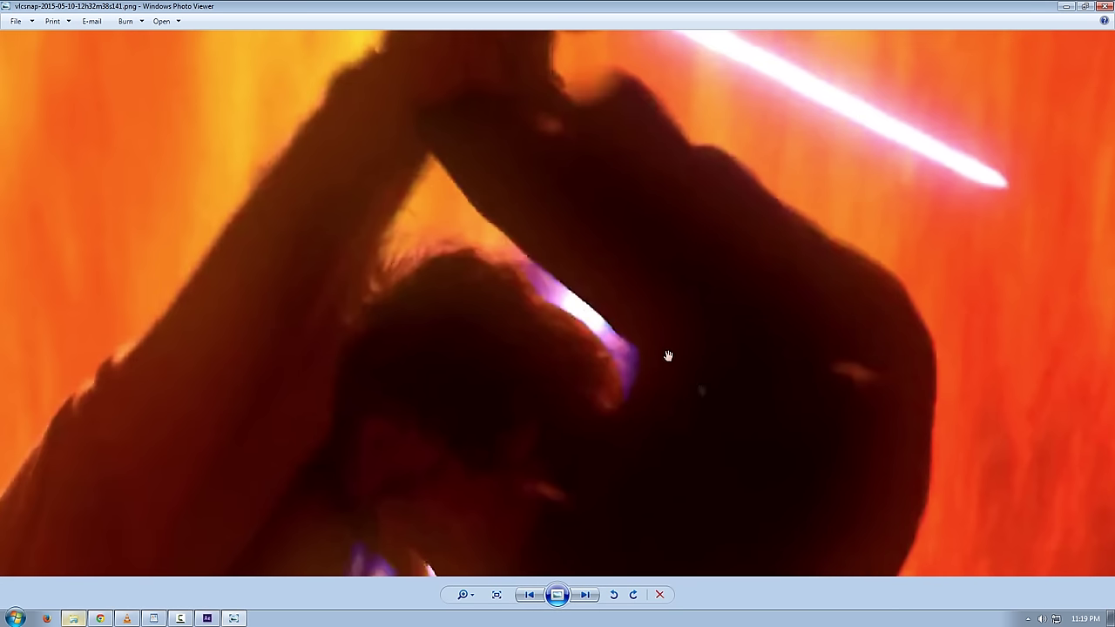
scroll(430, 179, up, 1)
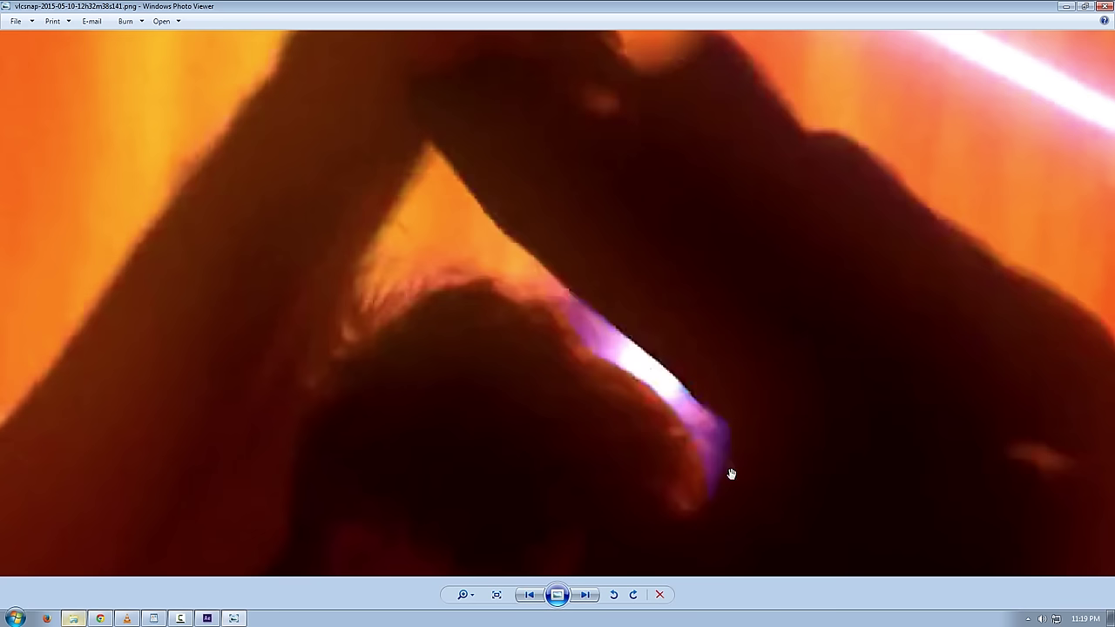
scroll(703, 169, up, 3)
drag(478, 241, 592, 237)
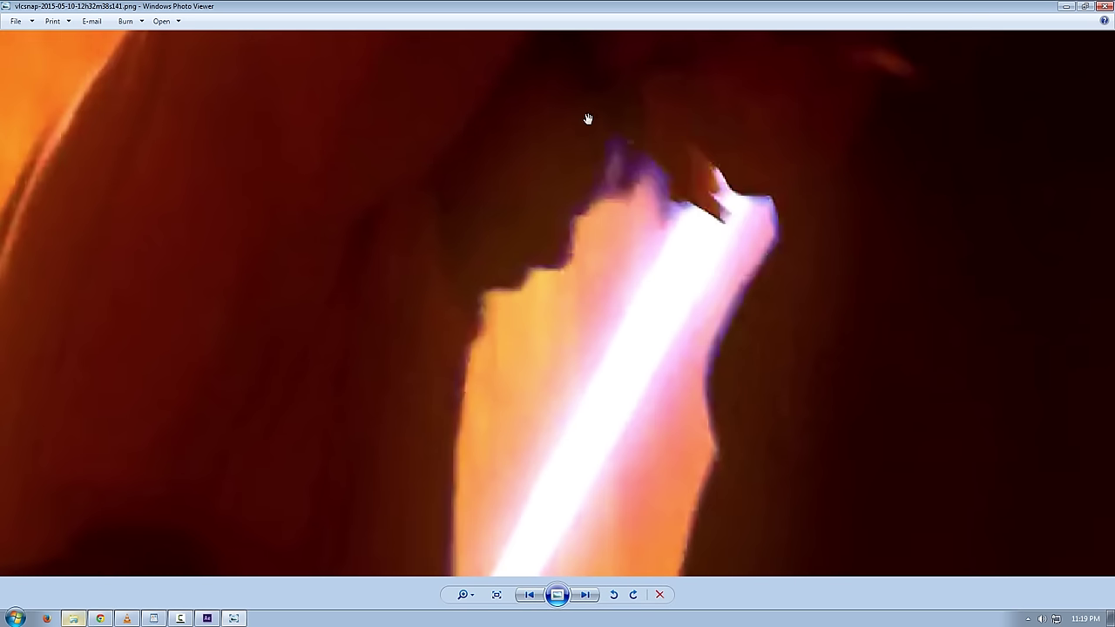
drag(525, 372, 684, 375)
scroll(641, 403, down, 5)
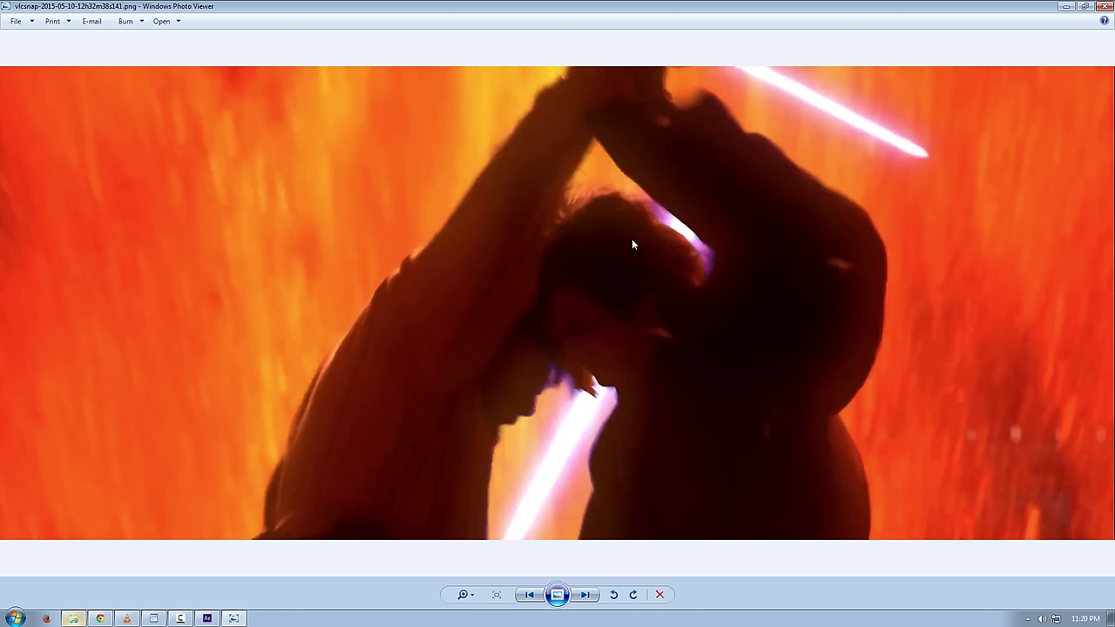
key(Left)
key(Right)
key(Left)
key(Left)
key(Right)
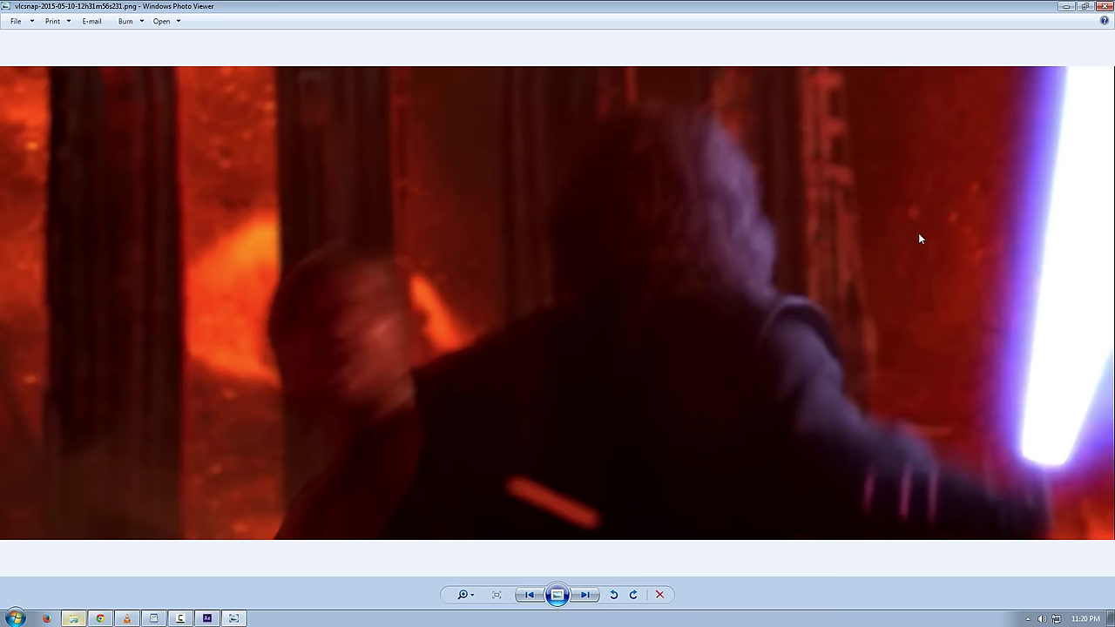
key(Right)
key(Left)
Switch to After Effects and examine the blade and the foreground fighter's arm up close in 4FF-6.
mouse_move(206, 619)
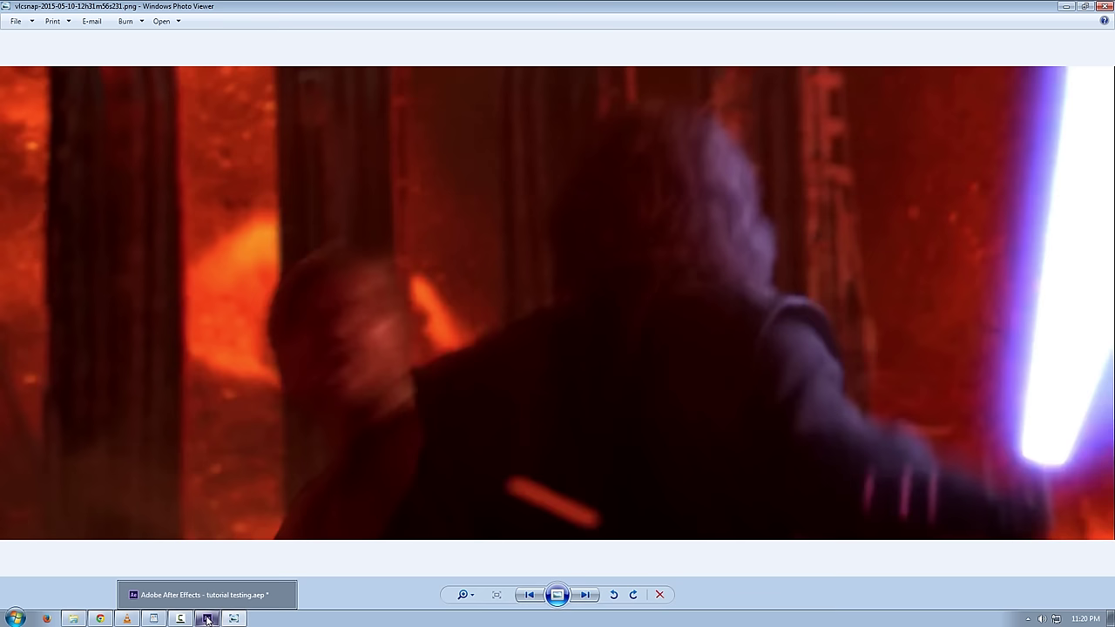
click(206, 619)
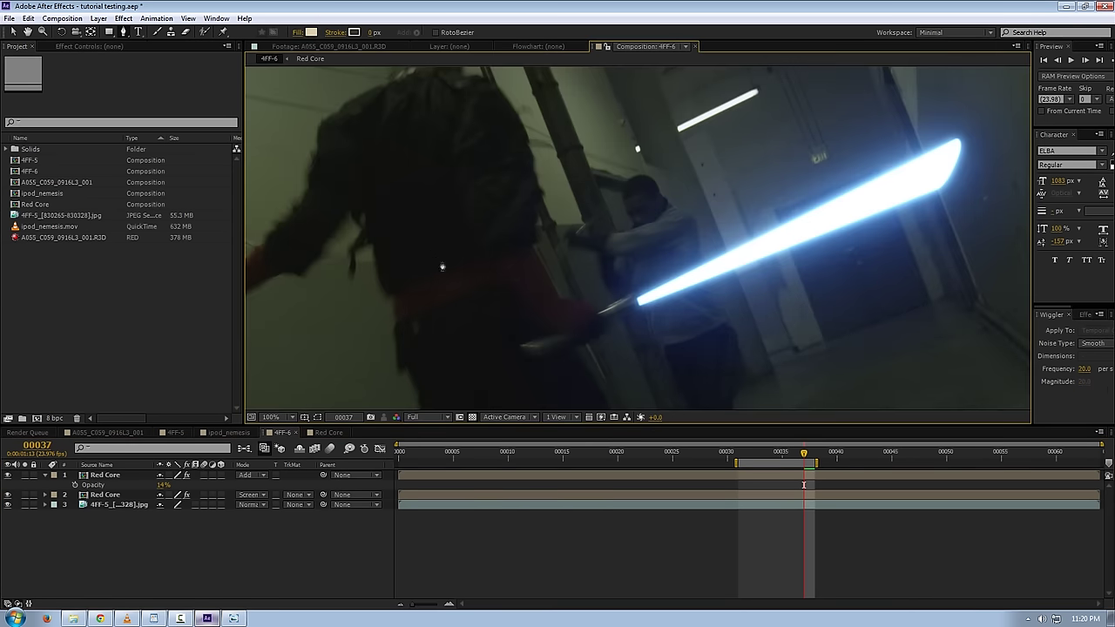
key(grave)
scroll(528, 299, up, 1)
drag(461, 366, 476, 317)
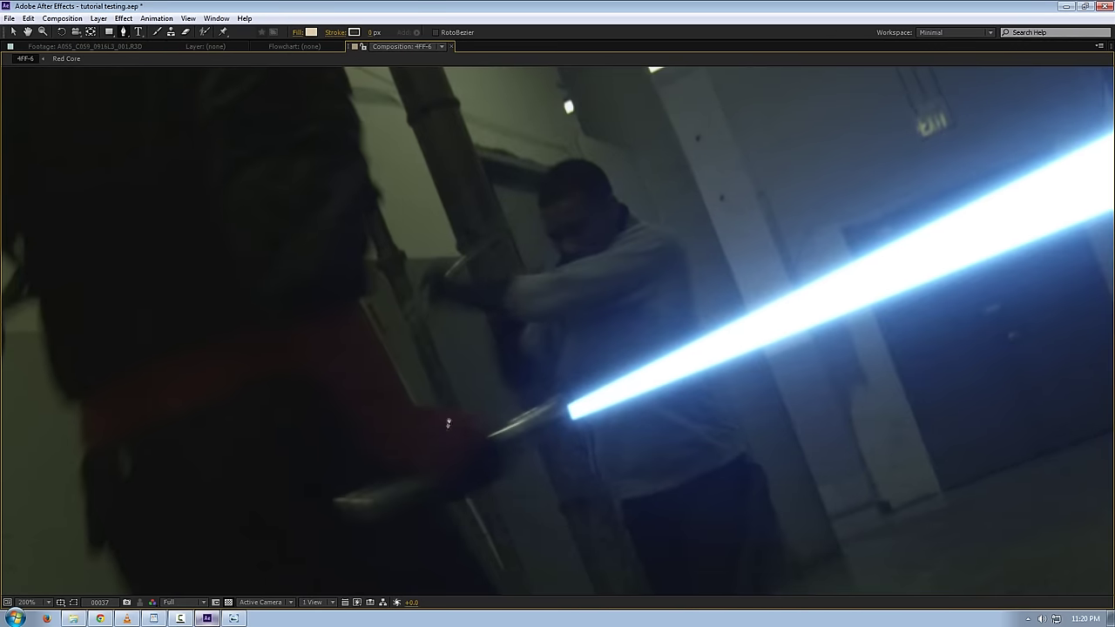
drag(458, 386, 508, 356)
scroll(518, 378, down, 1)
key(grave)
Create a comp-sized solid in 4FF-6 with its blue color sampled from the glow near the blade's base.
click(99, 19)
mouse_move(130, 31)
click(327, 44)
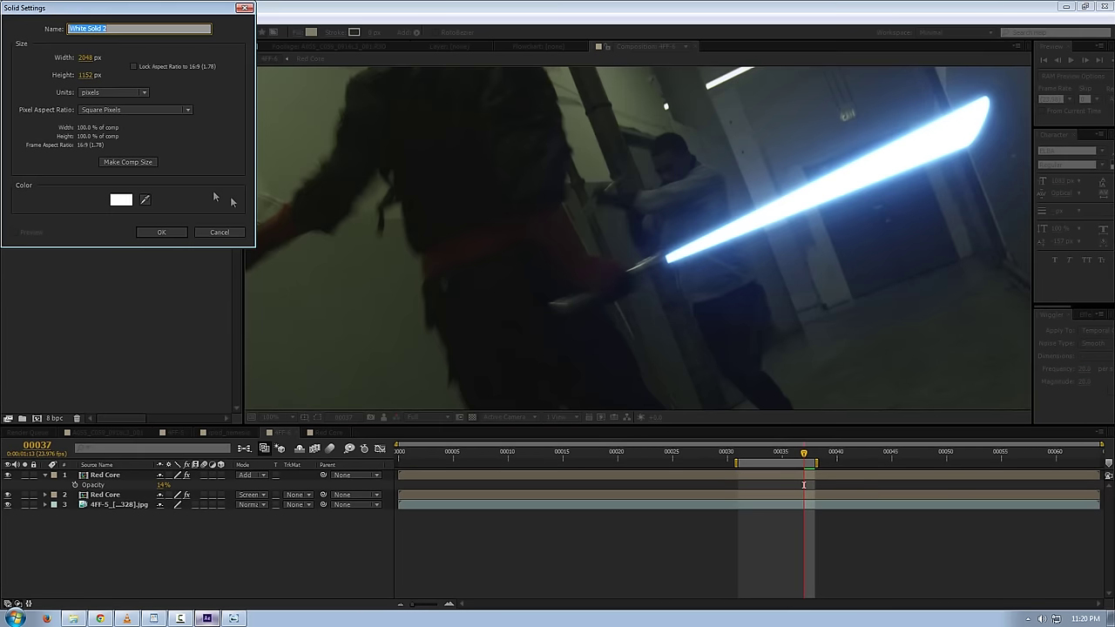
click(145, 200)
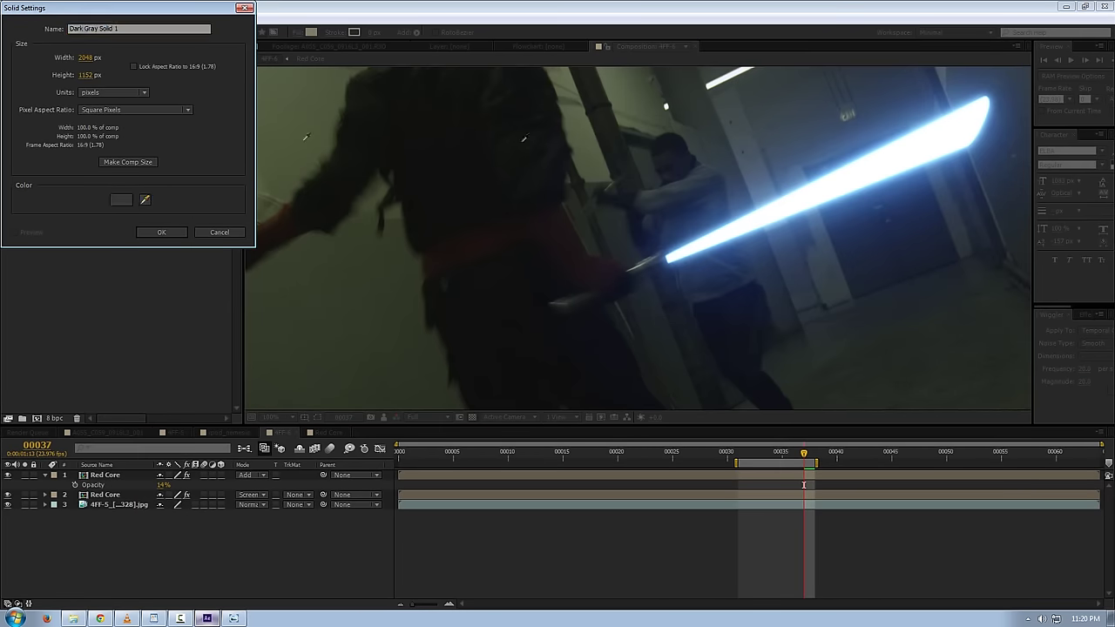
click(694, 233)
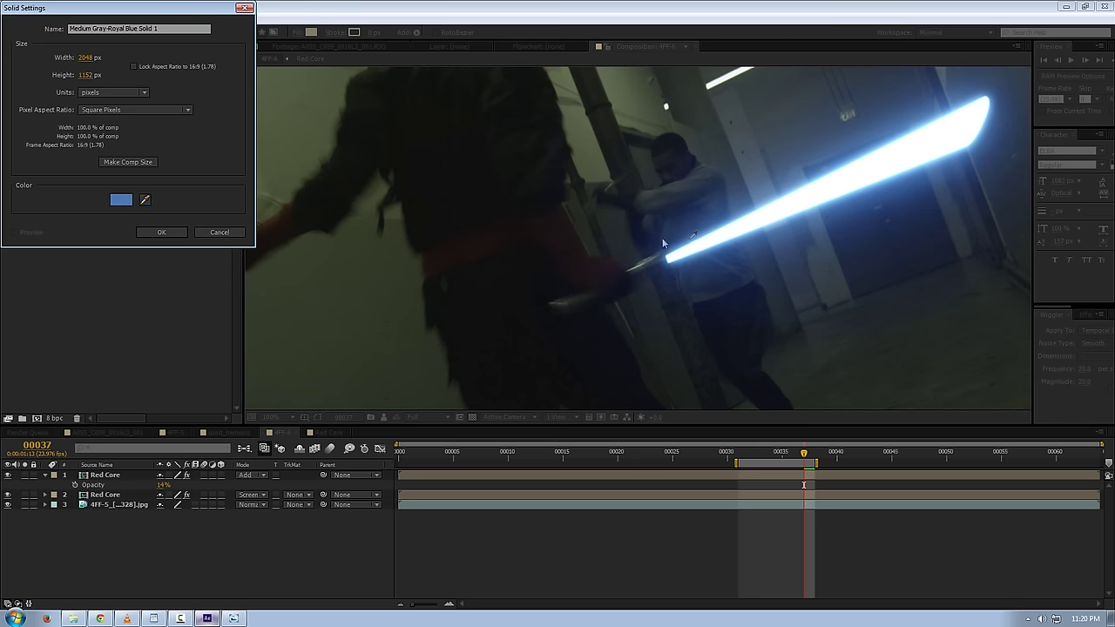
click(161, 232)
Blend the blue solid in Classic Color Dodge mode and lower its opacity to 73%.
click(243, 475)
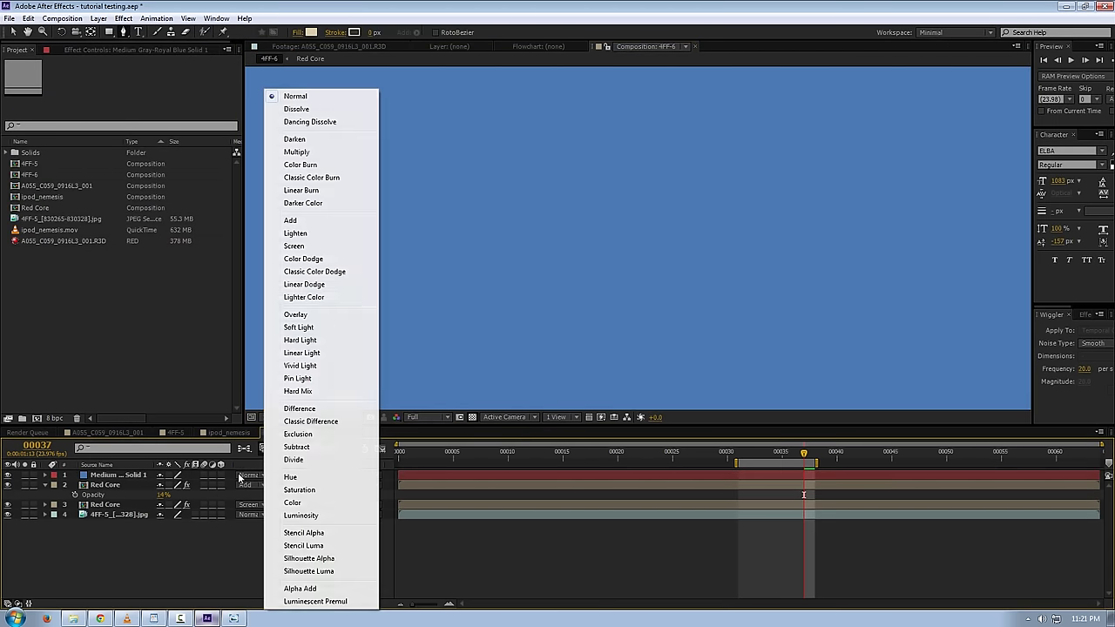
click(309, 272)
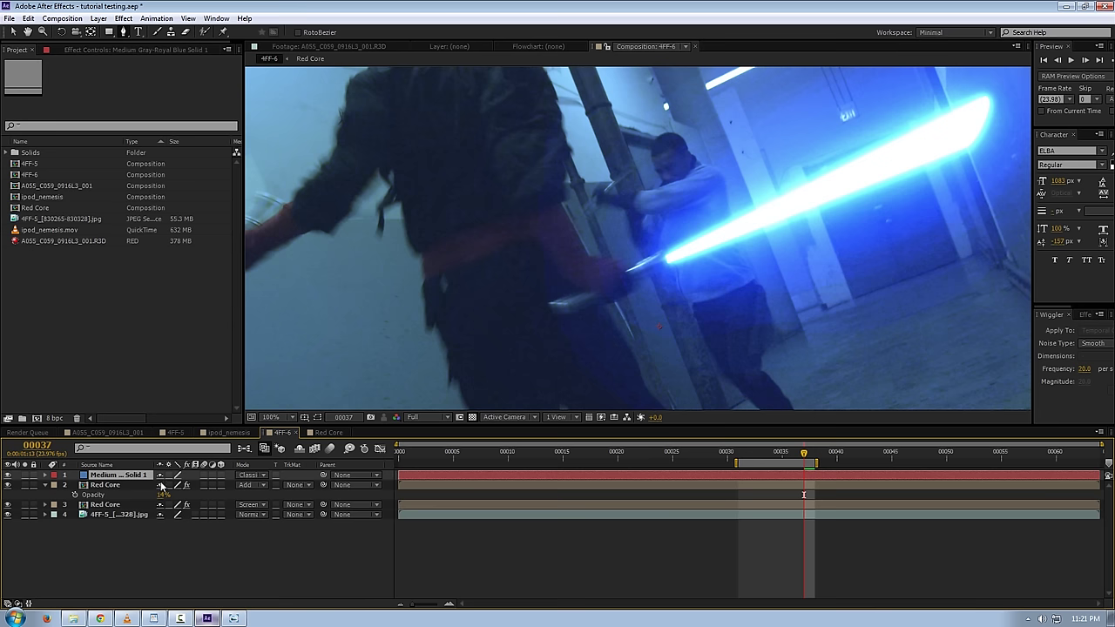
key(t)
drag(160, 485, 137, 485)
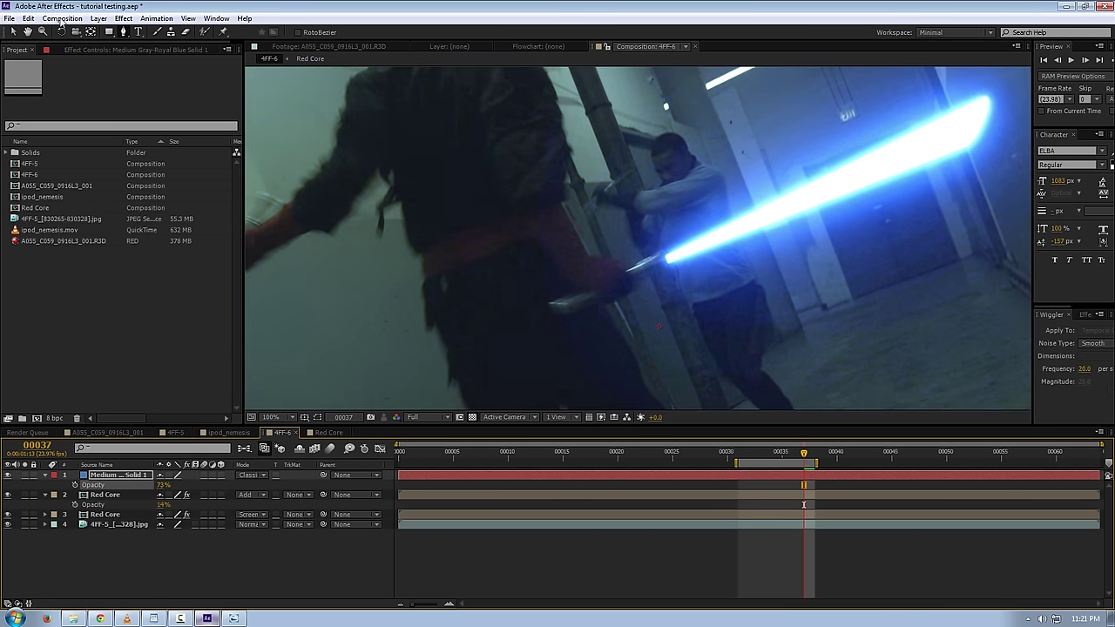
Draw a closed pen mask on the hidden blue solid around the foreground fighter's sword arm, from hand to shoulder.
key(grave)
scroll(431, 357, up, 4)
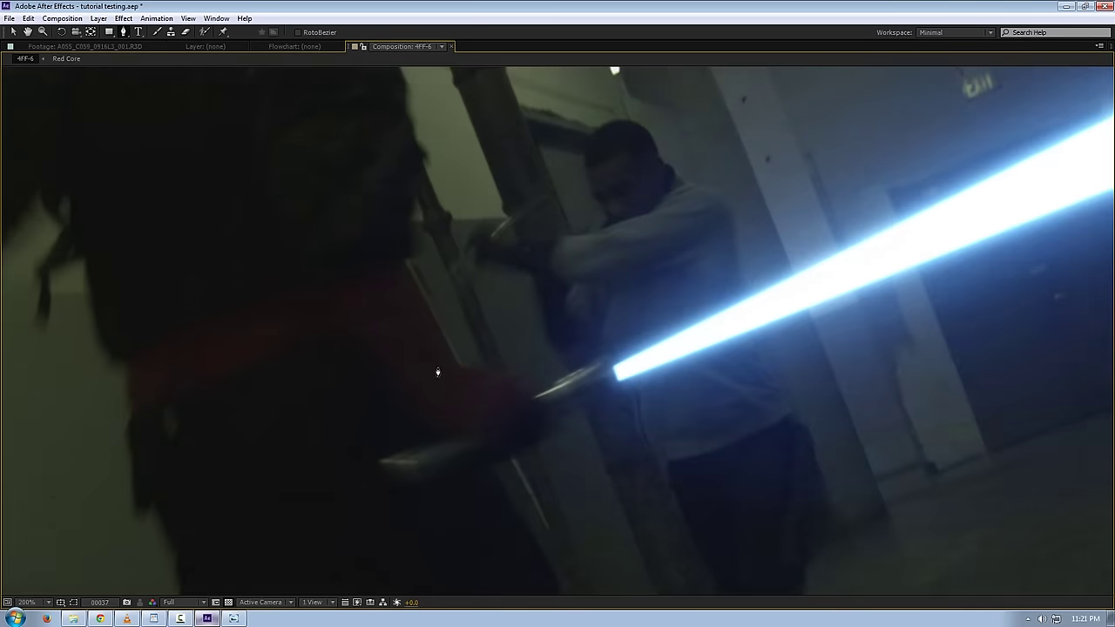
click(544, 477)
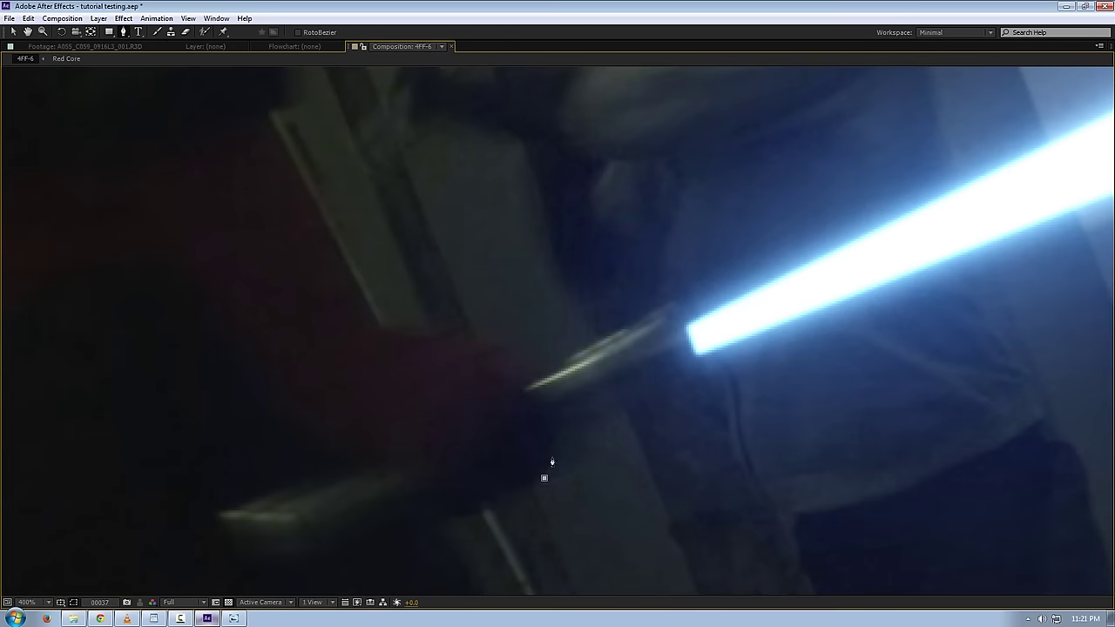
drag(566, 425, 562, 413)
click(519, 361)
click(471, 334)
click(428, 322)
click(371, 325)
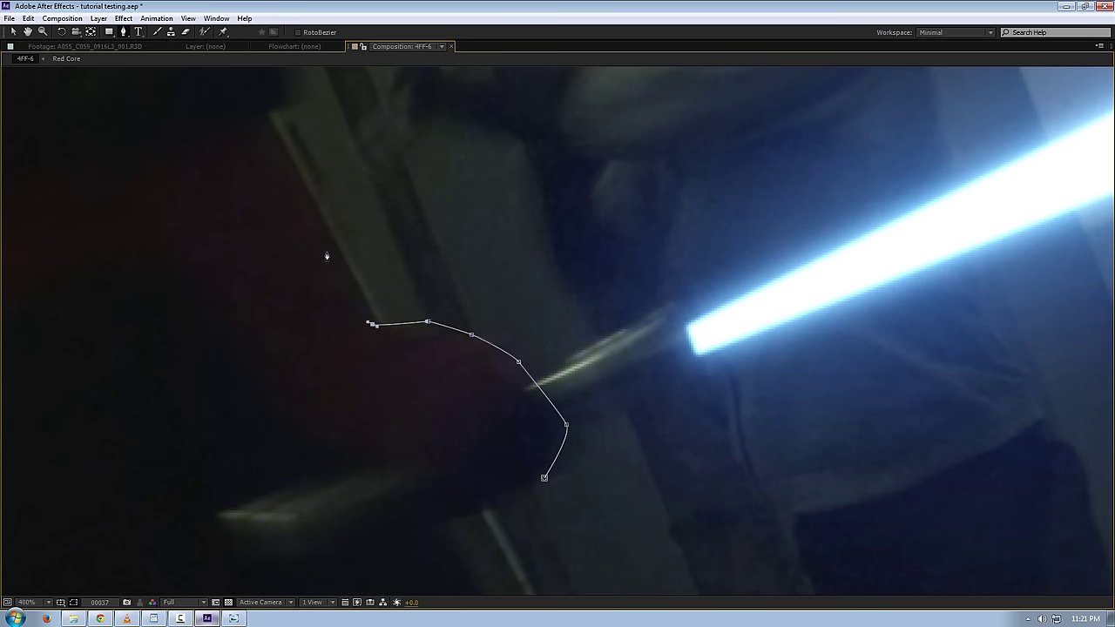
drag(324, 225, 324, 216)
drag(277, 160, 337, 179)
click(308, 194)
drag(328, 118, 336, 200)
drag(341, 161, 335, 112)
drag(334, 116, 350, 211)
drag(381, 173, 384, 153)
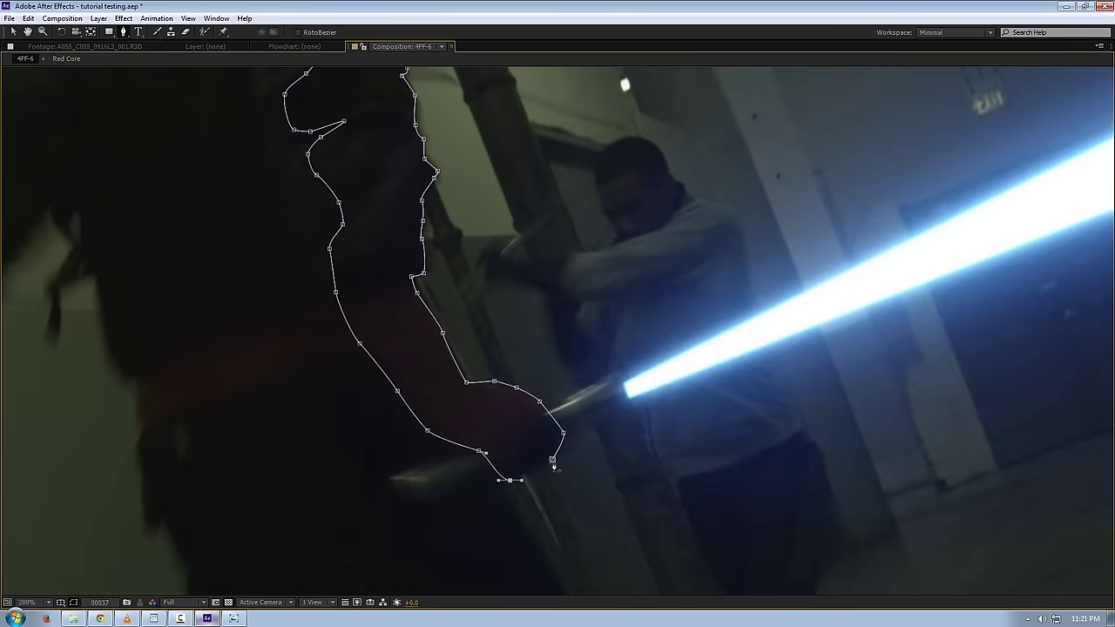
click(553, 456)
drag(449, 301, 441, 441)
key(grave)
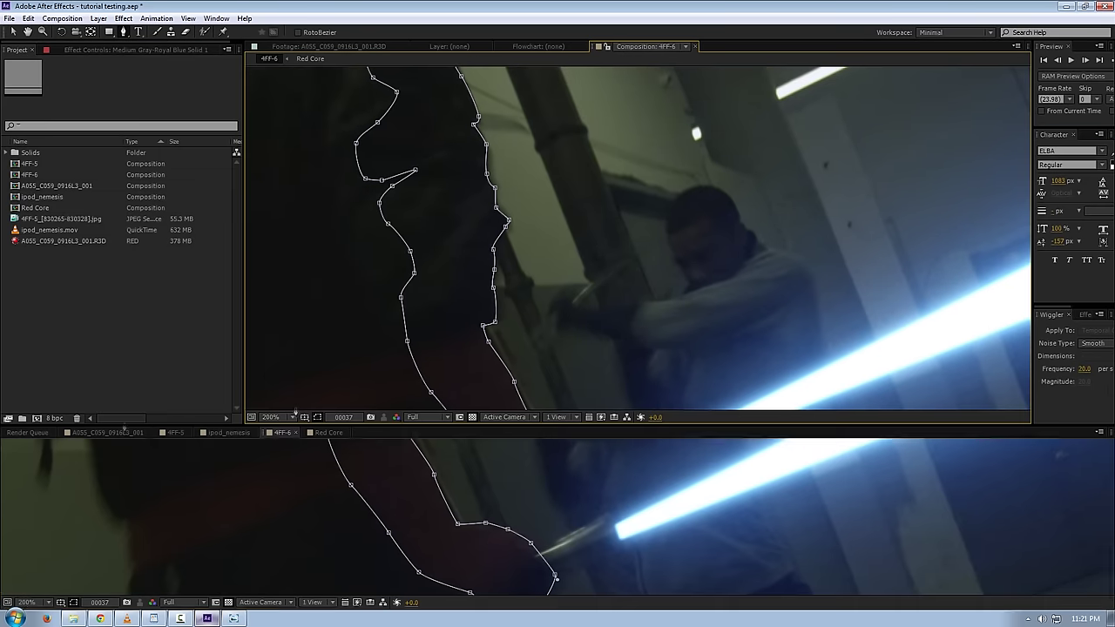
Show the blue solid without mask outlines and feather its arm mask by 1.8 pixels.
click(9, 476)
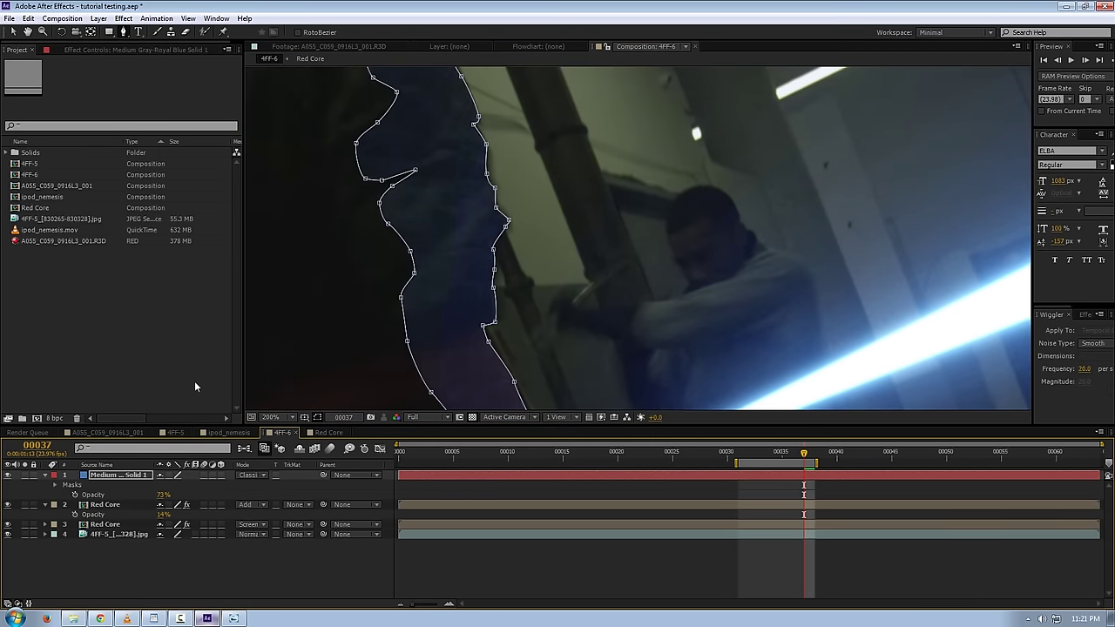
click(318, 417)
key(f)
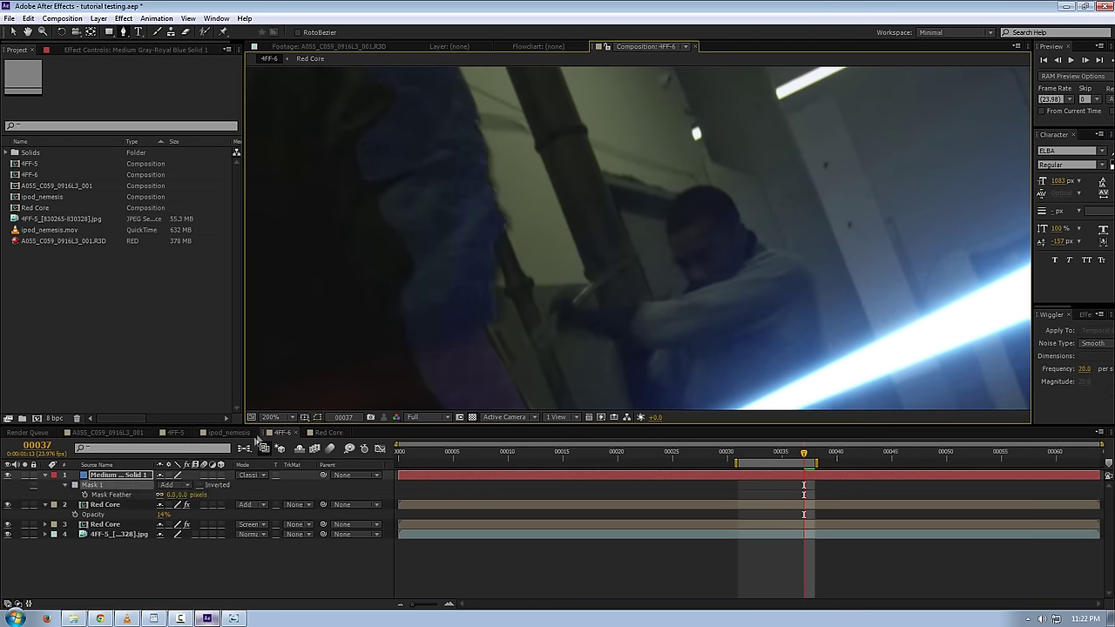
drag(182, 495, 198, 494)
scroll(492, 334, down, 1)
drag(623, 317, 477, 297)
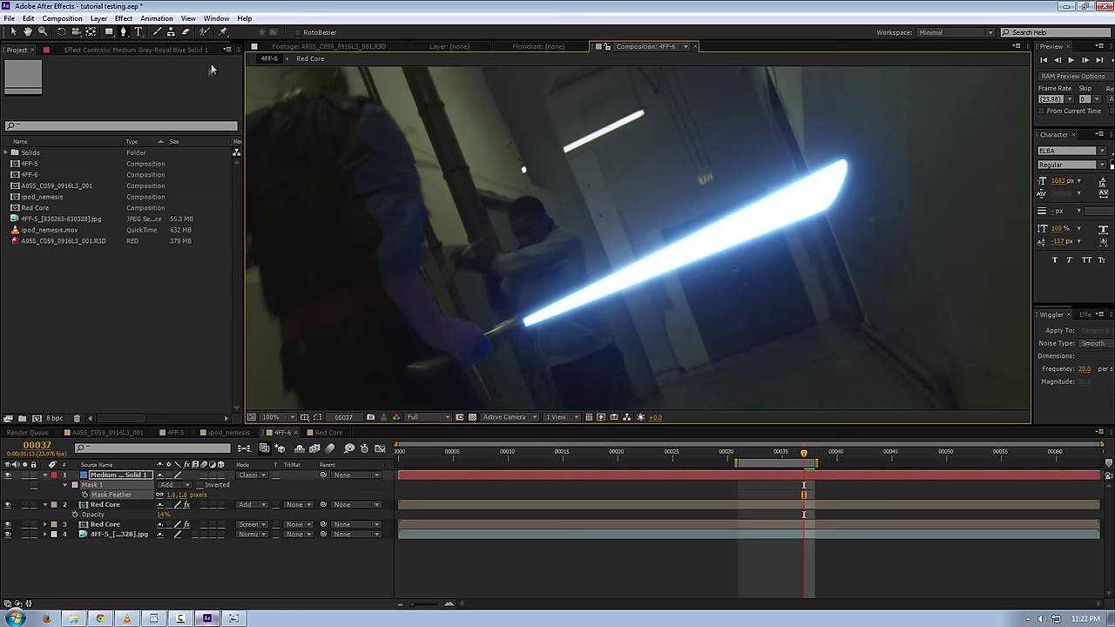
Draw a second, rounded pen mask on the blue solid, running down the middle of the arm and curving around the blade's lower half.
click(113, 32)
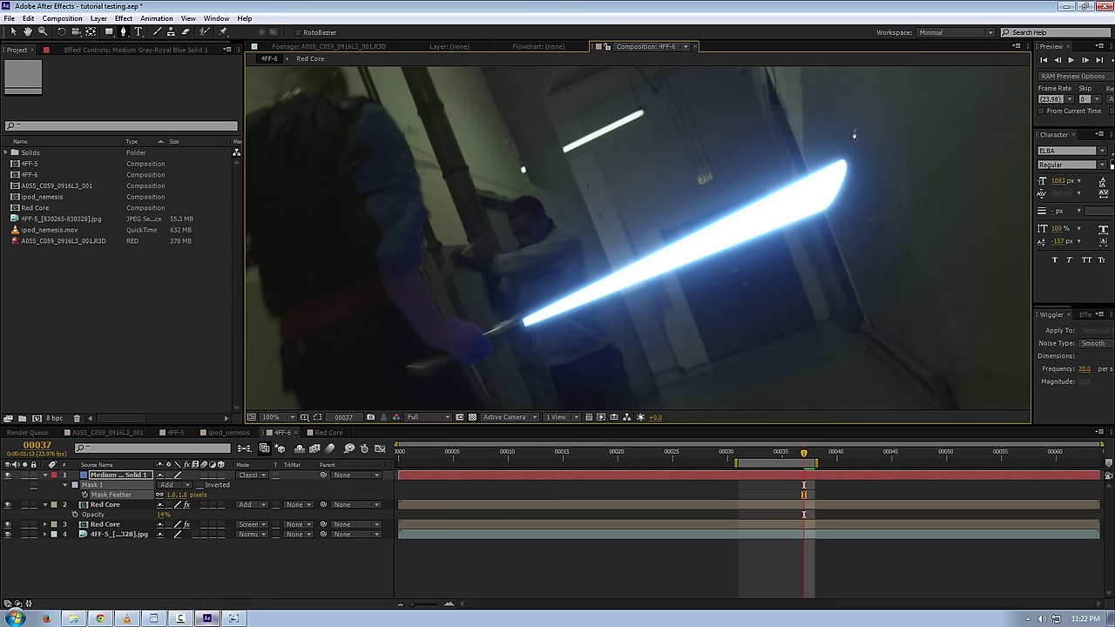
drag(780, 168, 795, 218)
drag(685, 229, 681, 218)
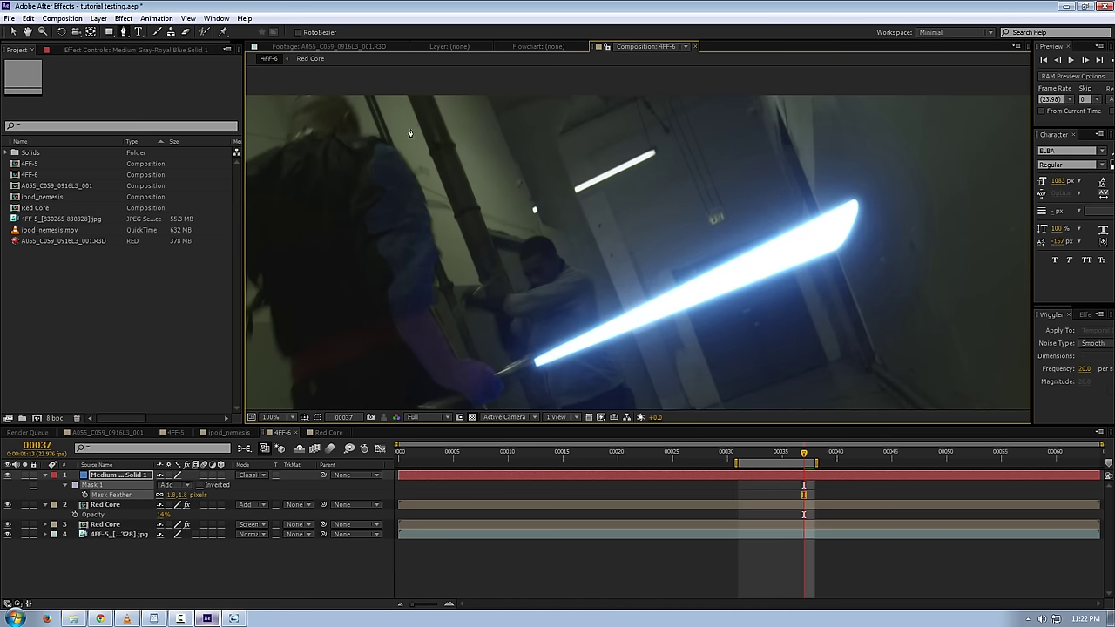
scroll(430, 172, up, 1)
key(ctrl+v)
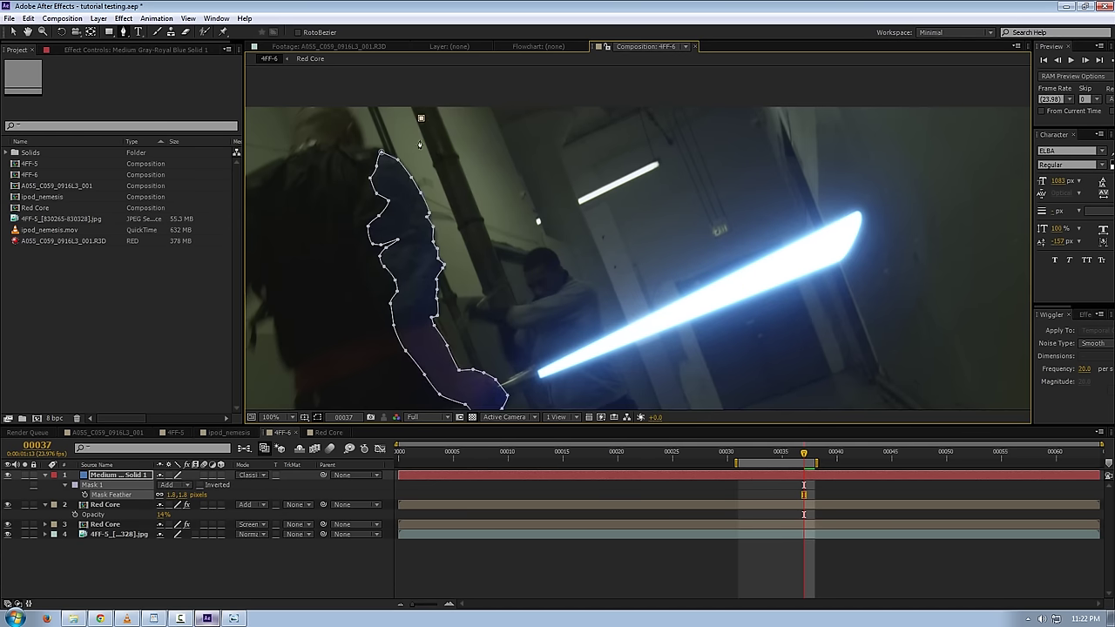
click(390, 175)
click(410, 248)
click(415, 329)
drag(438, 368, 490, 396)
drag(526, 355, 502, 287)
drag(465, 354, 478, 361)
drag(686, 280, 697, 235)
drag(606, 167, 707, 337)
drag(721, 251, 642, 209)
drag(547, 215, 523, 220)
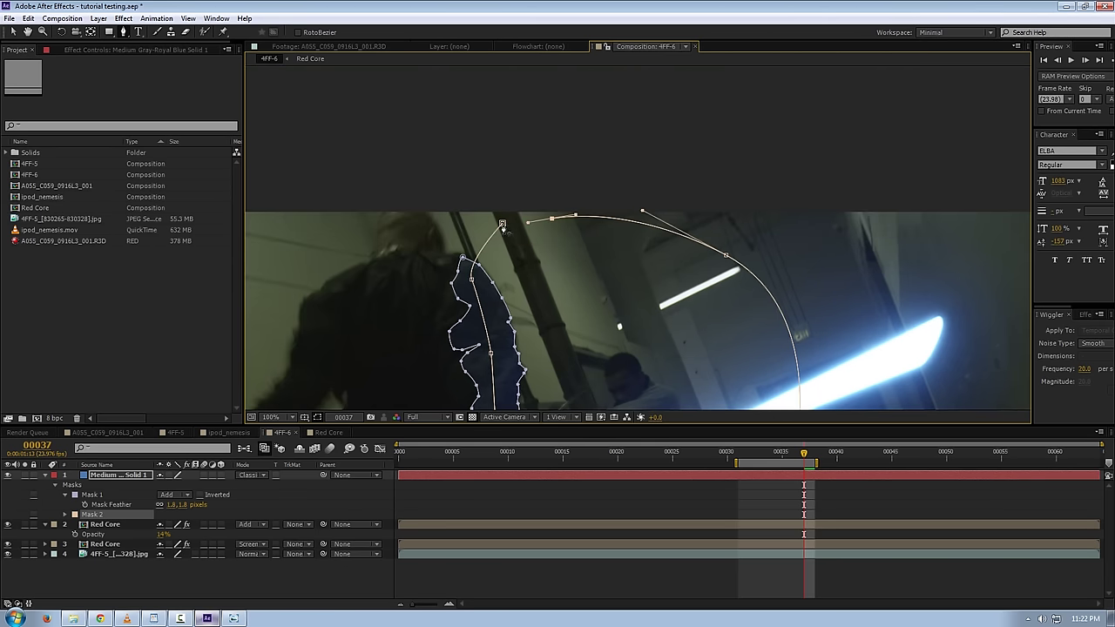
click(498, 219)
Close the second mask above the arm and reveal all mask properties of the blue solid.
drag(548, 311, 533, 193)
key(f)
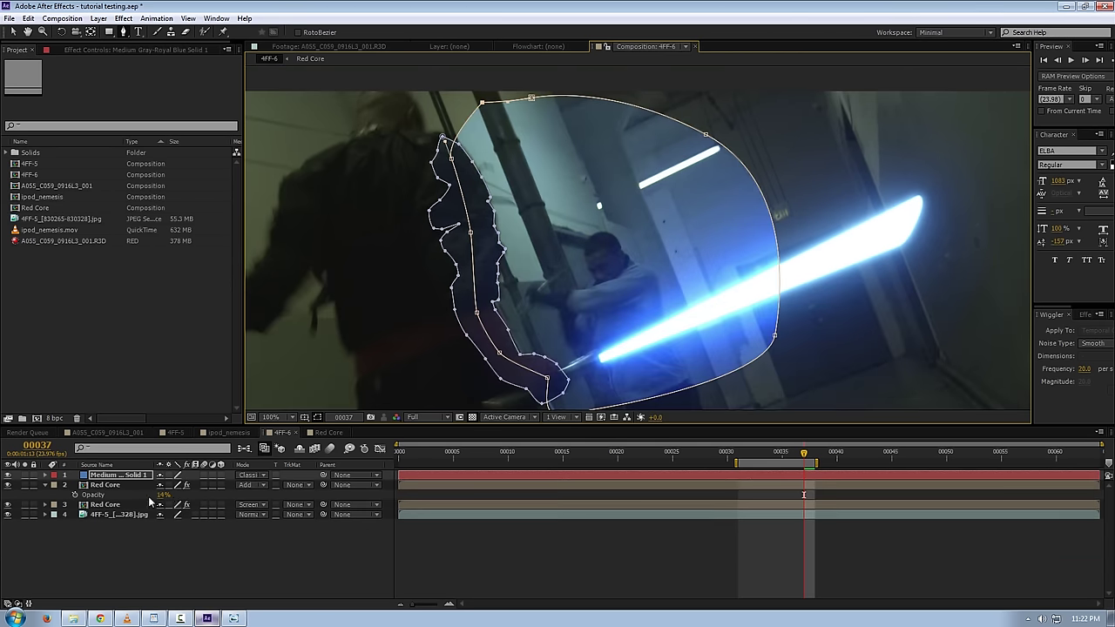
key(m)
key(m)
scroll(148, 497, down, 1)
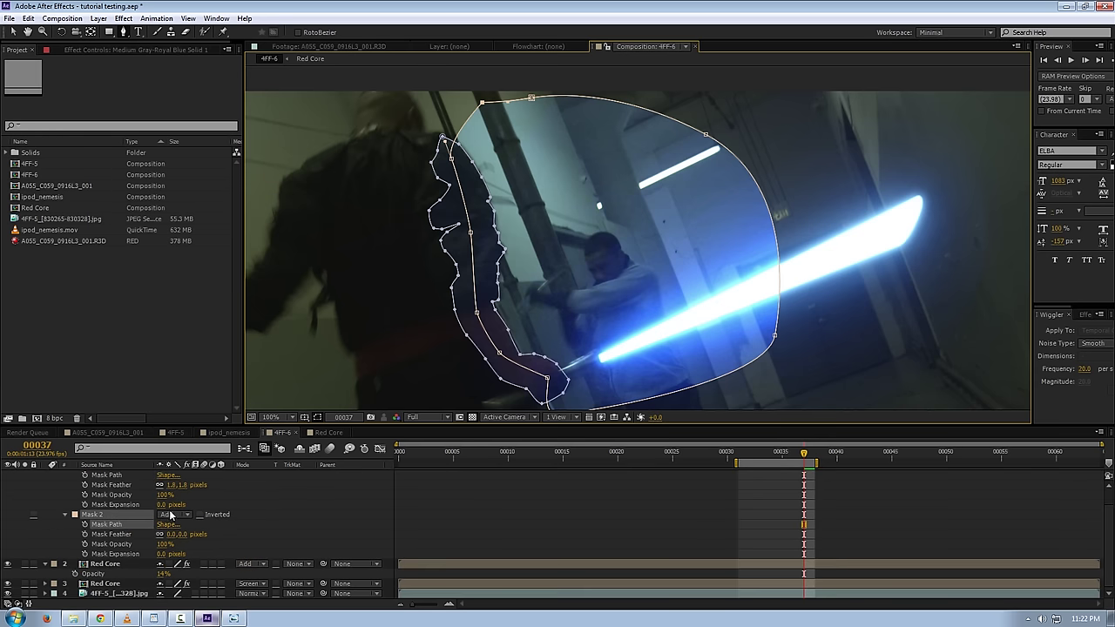
Set the blue solid's second mask to Subtract mode and invert it.
click(171, 514)
click(201, 515)
click(201, 514)
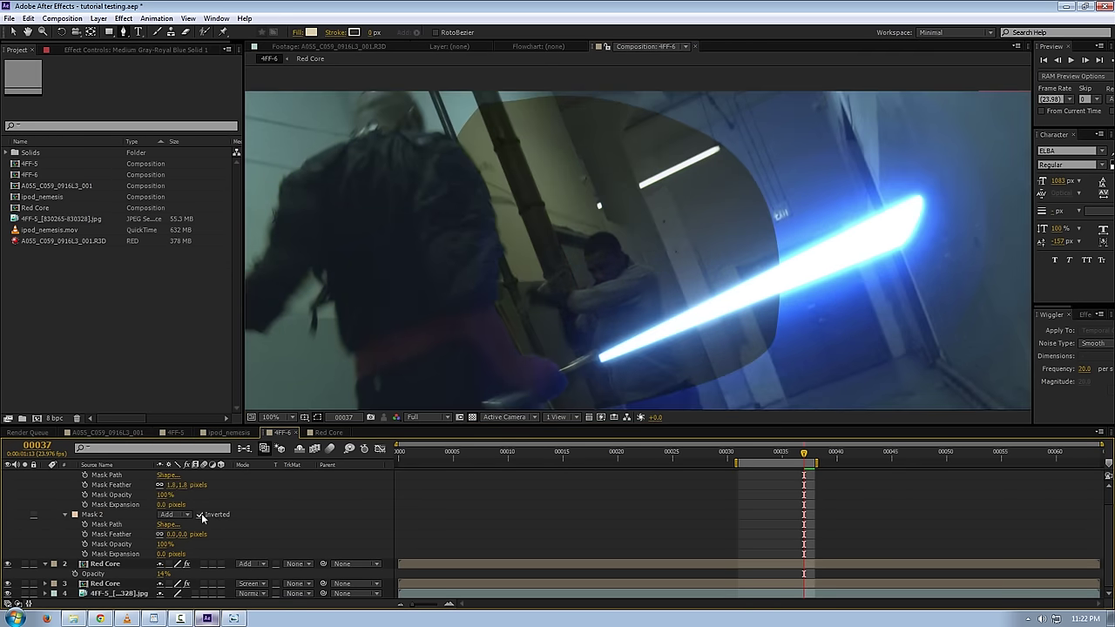
click(189, 516)
click(198, 515)
click(183, 515)
click(190, 453)
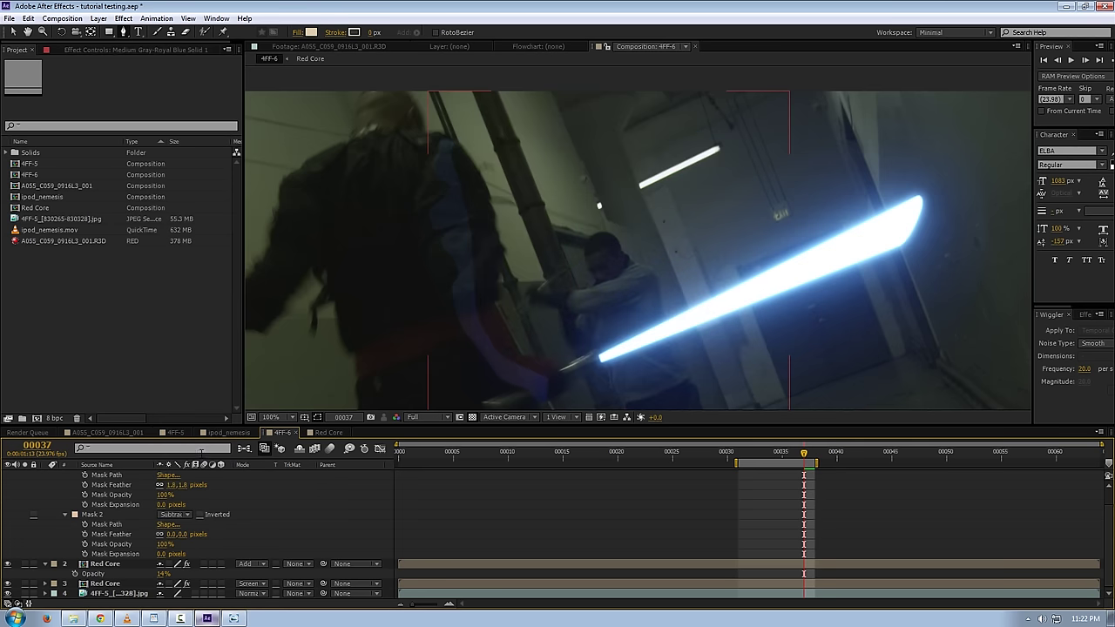
click(210, 517)
click(201, 514)
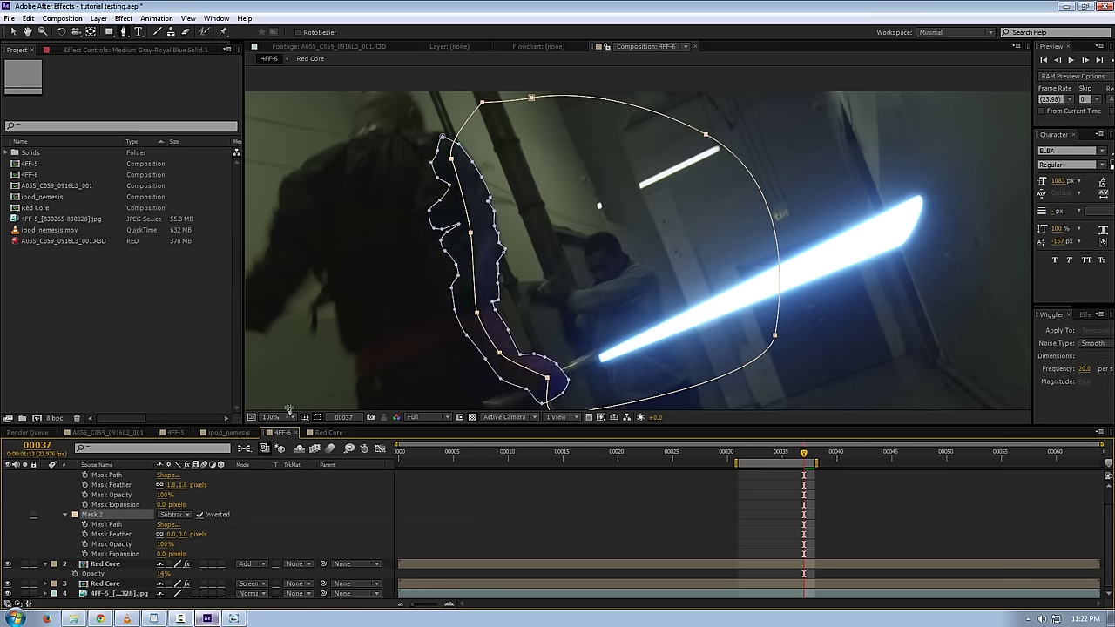
Feather the second mask by 40 pixels and the arm mask by 3.6 pixels.
click(403, 272)
drag(404, 272, 355, 239)
drag(171, 533, 193, 530)
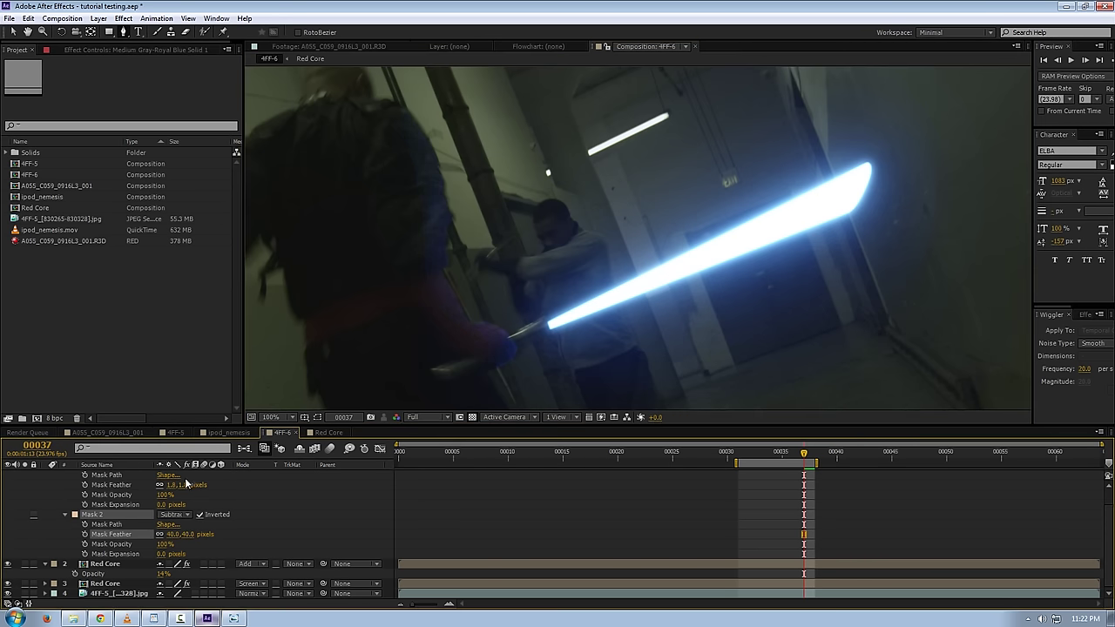
drag(185, 484, 186, 484)
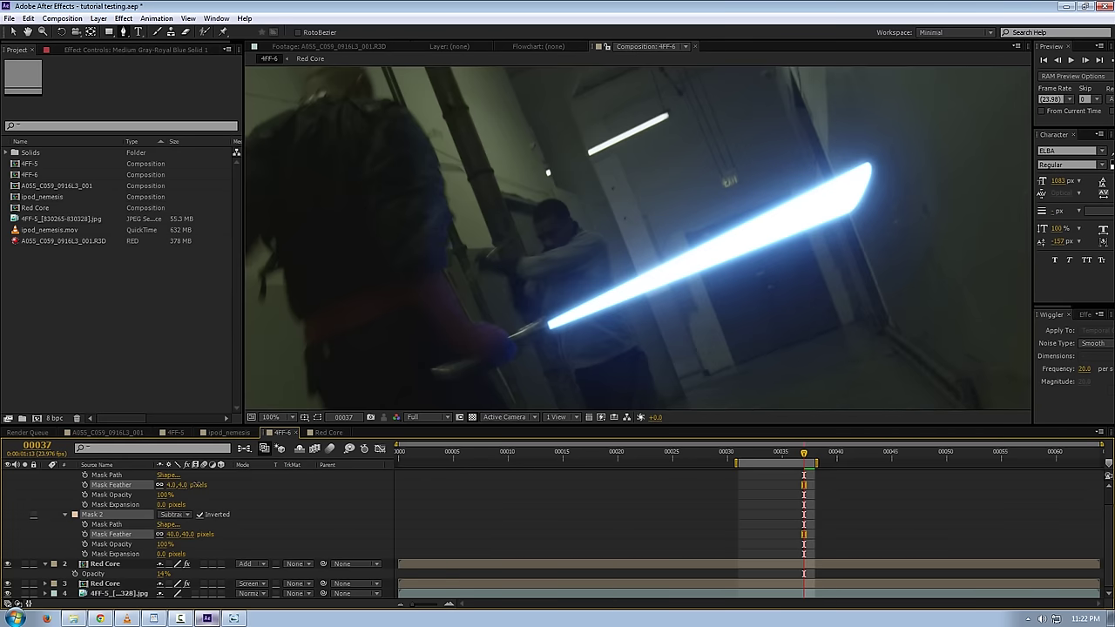
Nudge the arm mask's outermost point at the hand slightly outward and feather that mask by 5.6 pixels, leaving the outlines hidden.
click(306, 417)
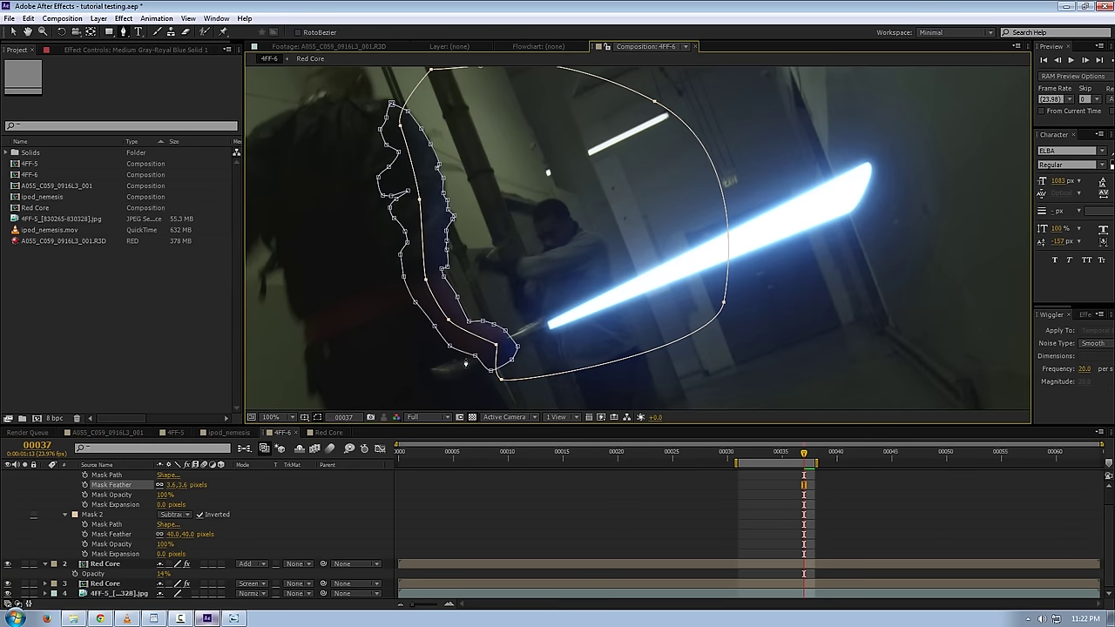
click(511, 360)
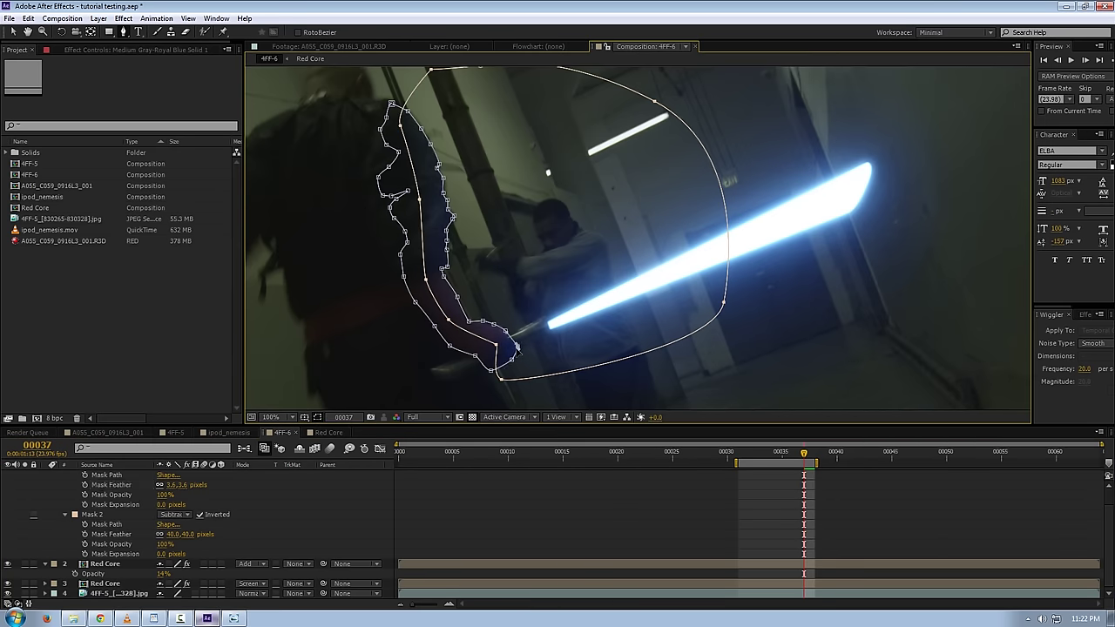
click(319, 417)
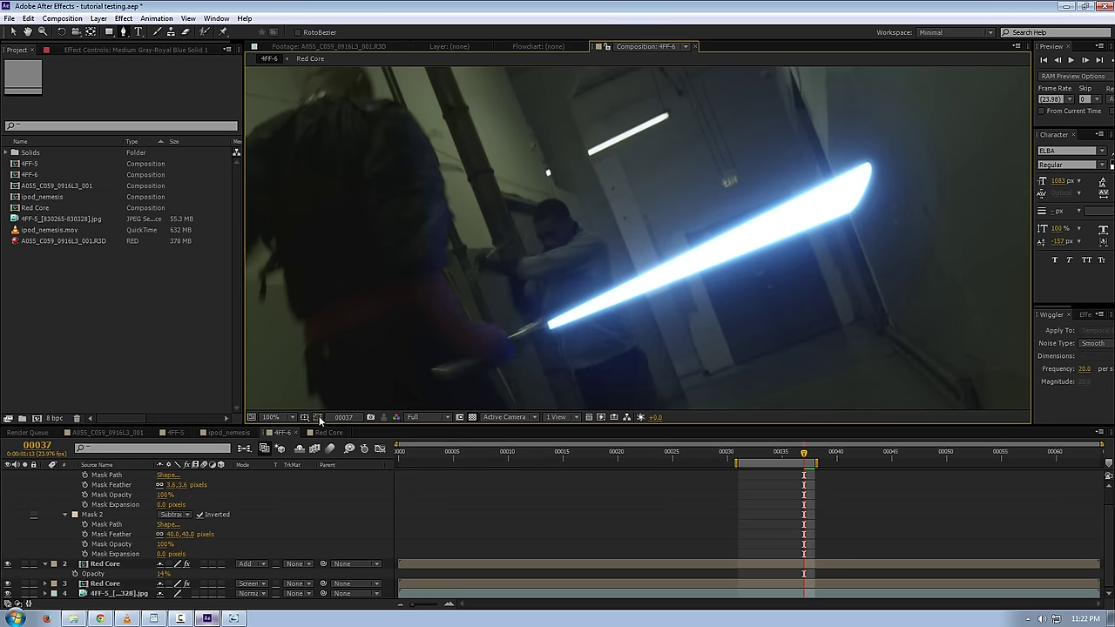
click(319, 417)
drag(516, 347, 519, 348)
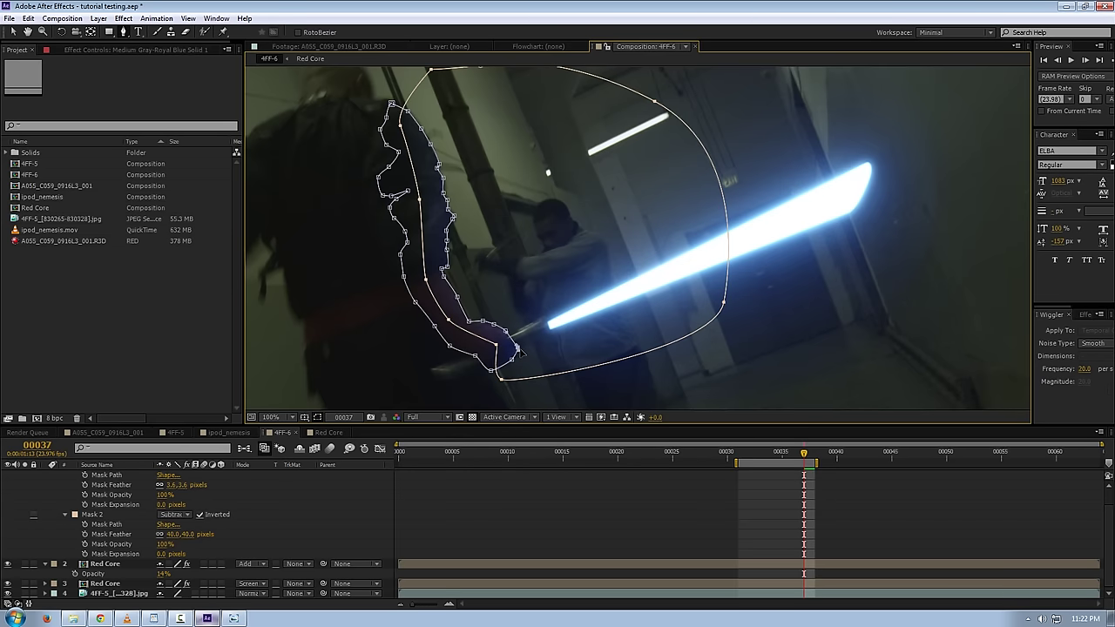
drag(171, 485, 179, 485)
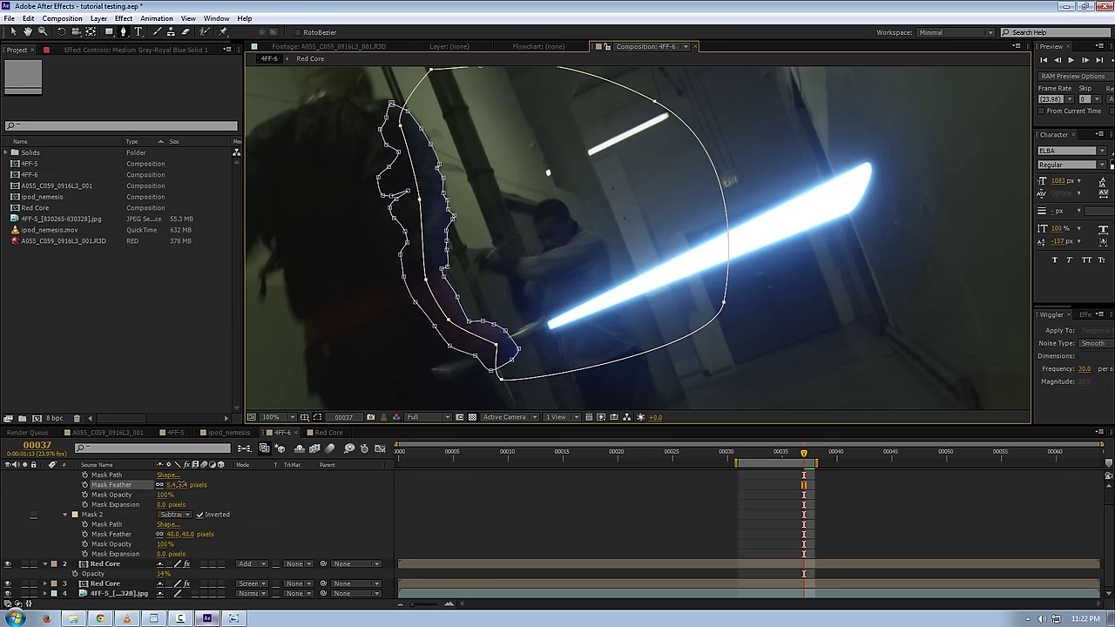
click(316, 417)
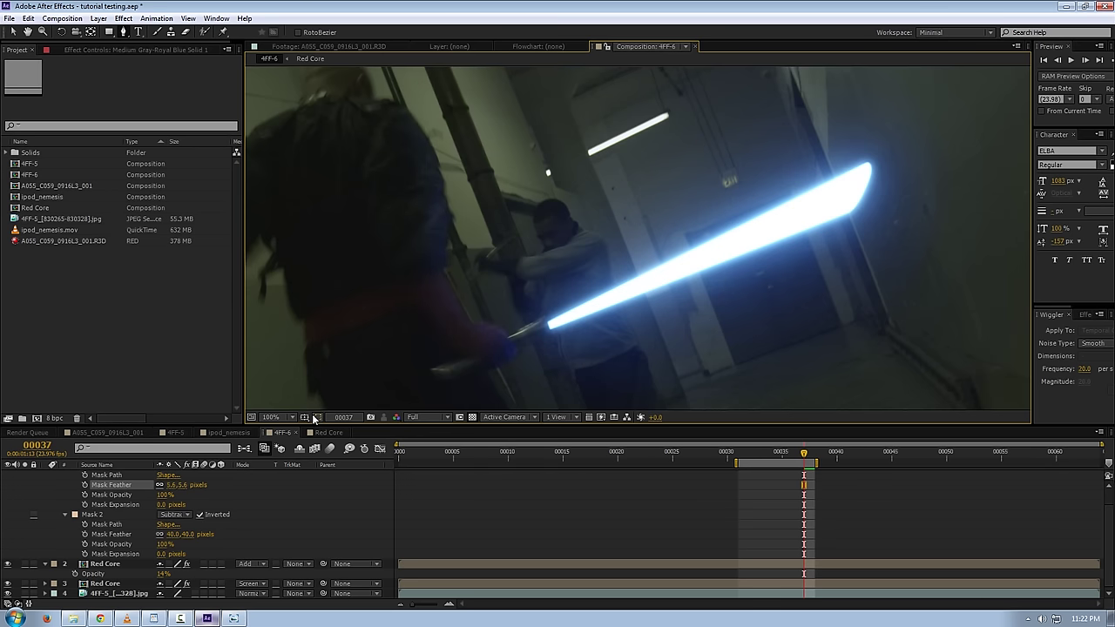
Set the blue solid's opacity to 77%.
scroll(348, 353, down, 2)
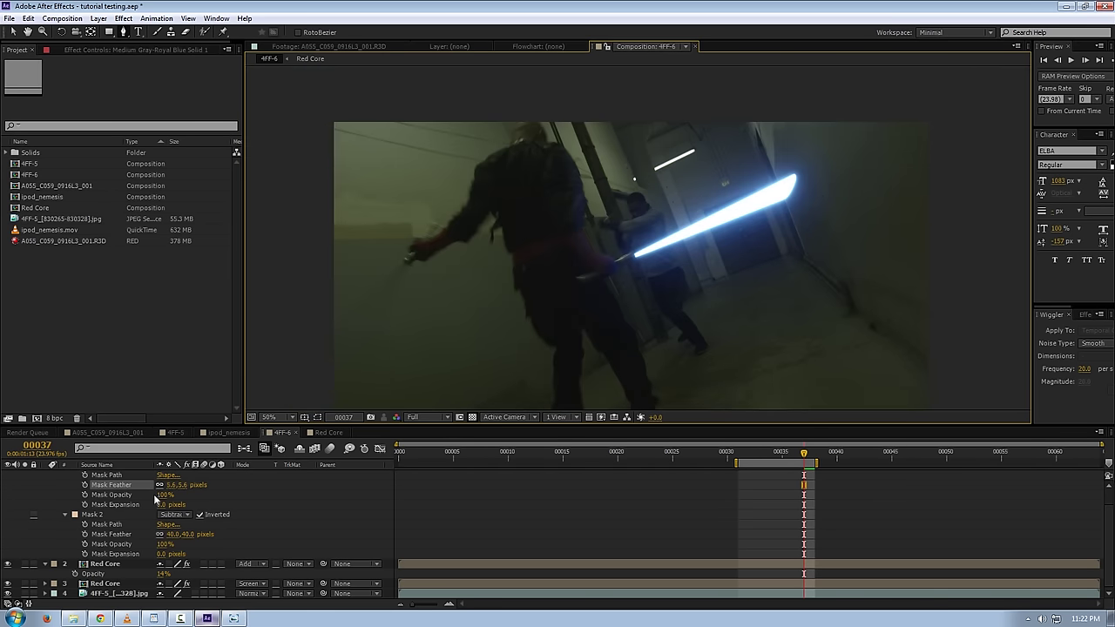
scroll(151, 495, up, 1)
key(u)
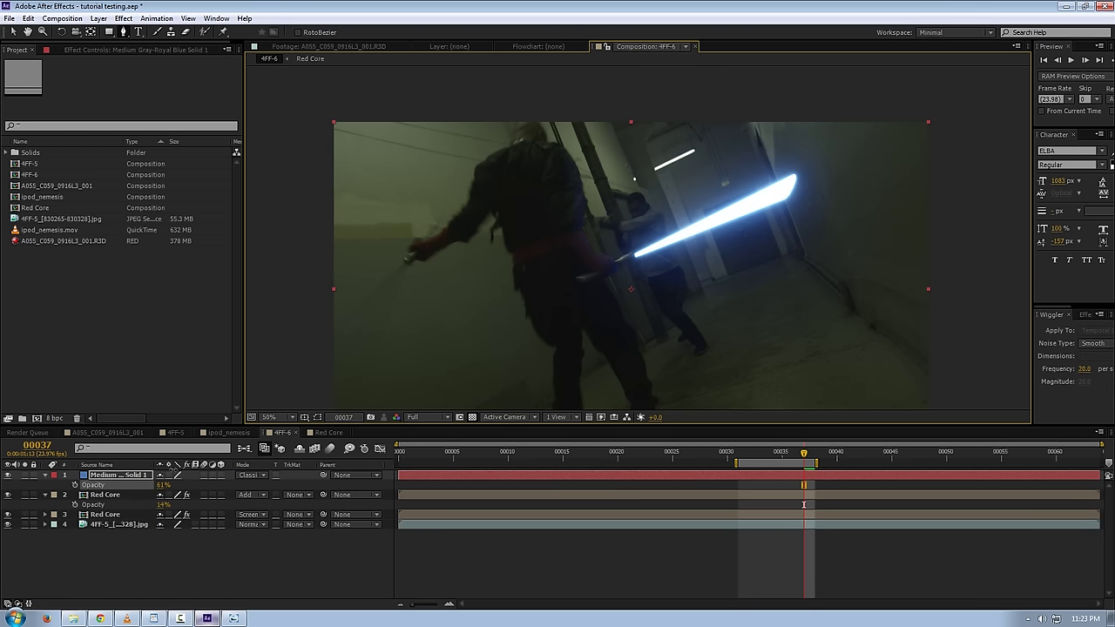
drag(160, 484, 158, 484)
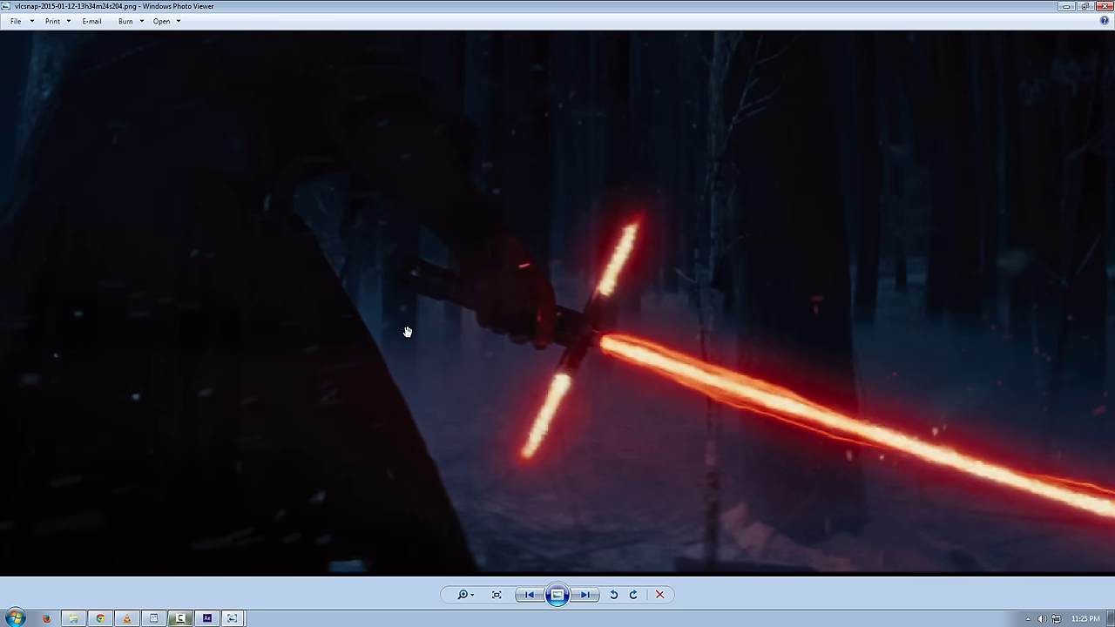
Switch to Windows Photo Viewer and examine the light around the hand and crossguard in the red lightsaber still.
scroll(407, 332, down, 4)
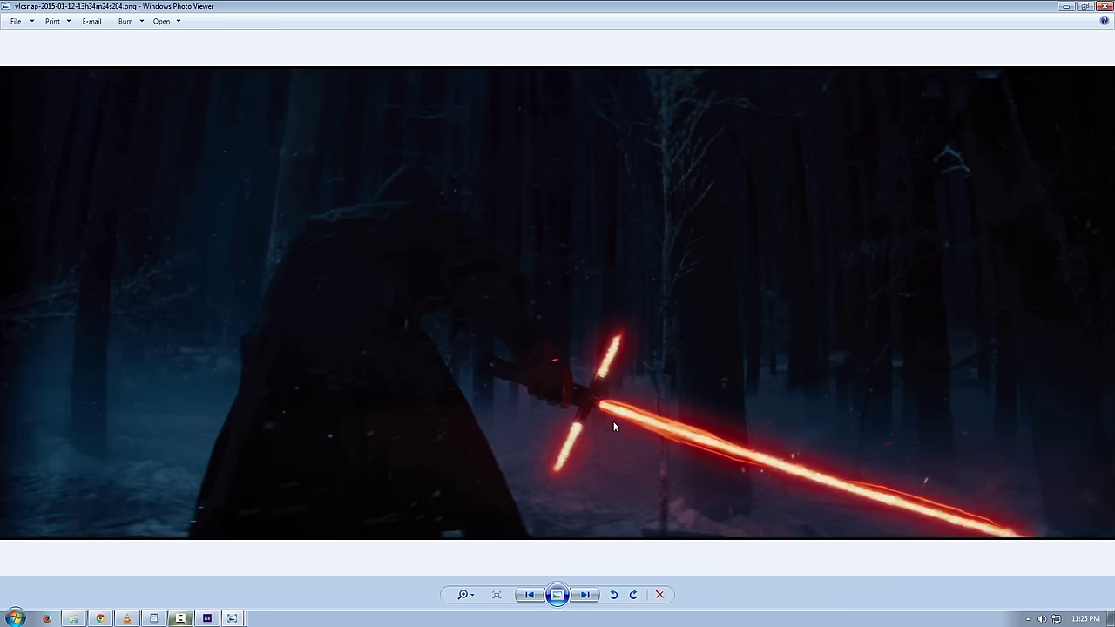
scroll(613, 421, up, 5)
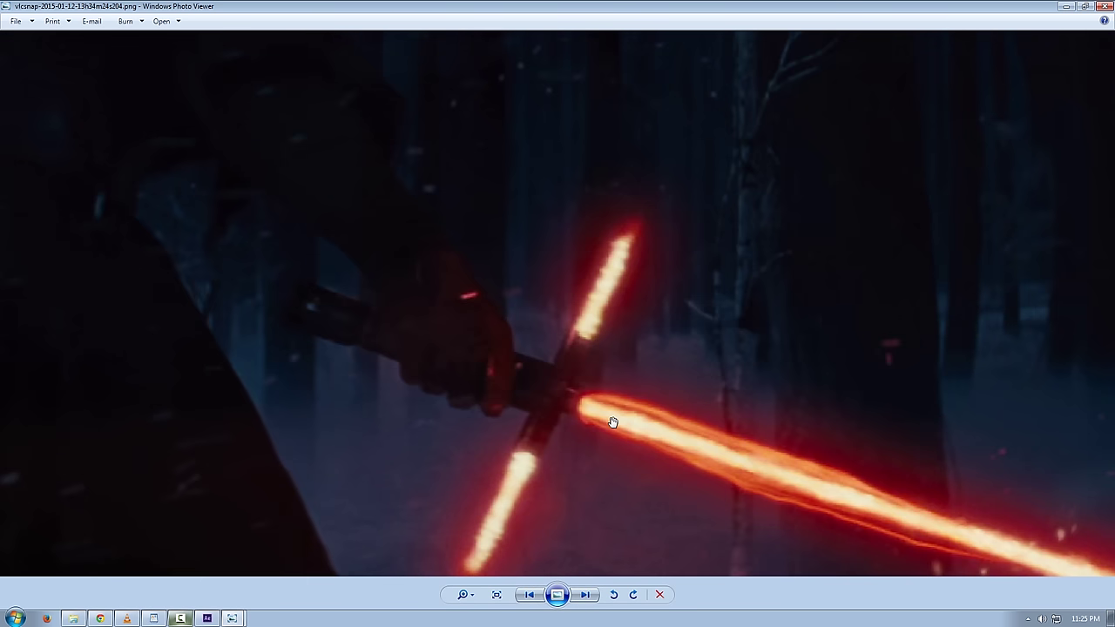
scroll(613, 421, up, 2)
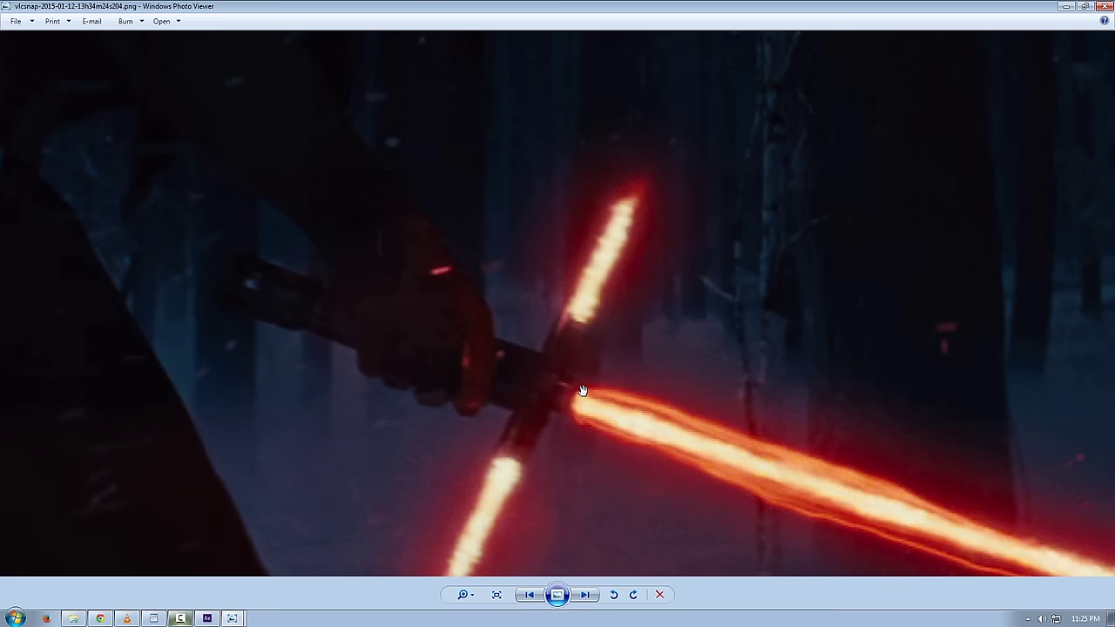
scroll(356, 326, down, 7)
Examine how the light falls on the raised hands in the still with the two blue lightsabers.
key(Right)
key(Right)
key(Left)
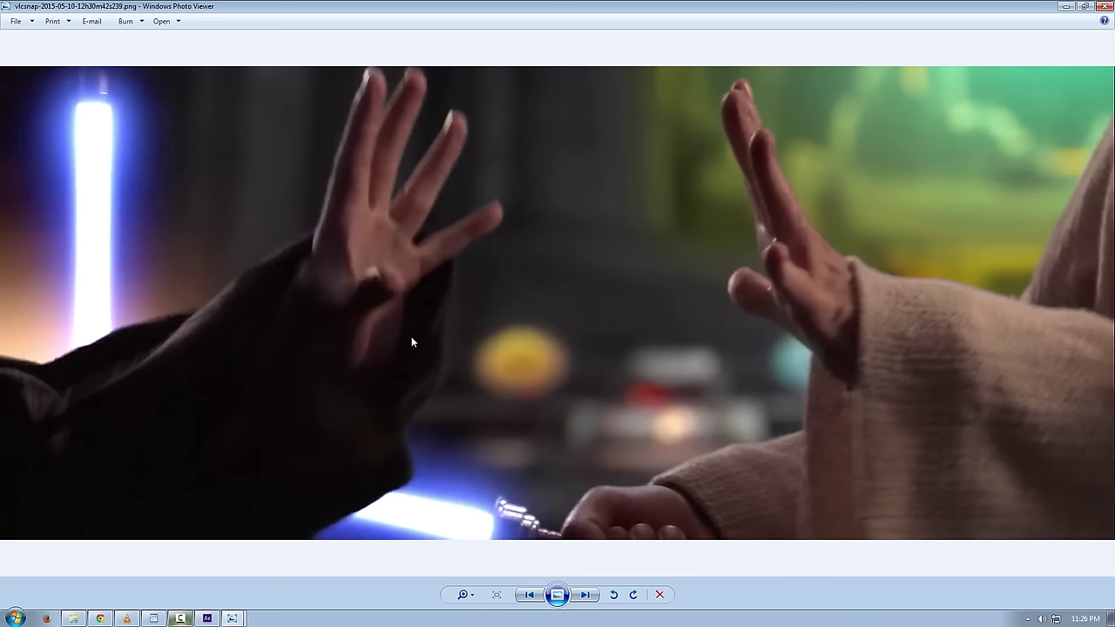
scroll(411, 336, up, 4)
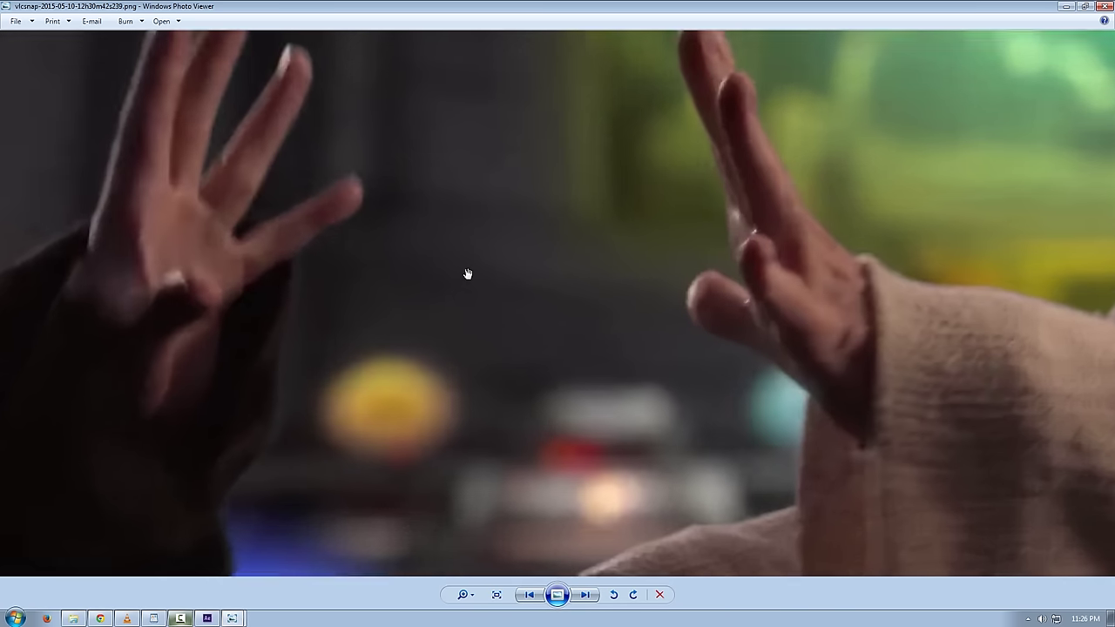
scroll(467, 274, up, 4)
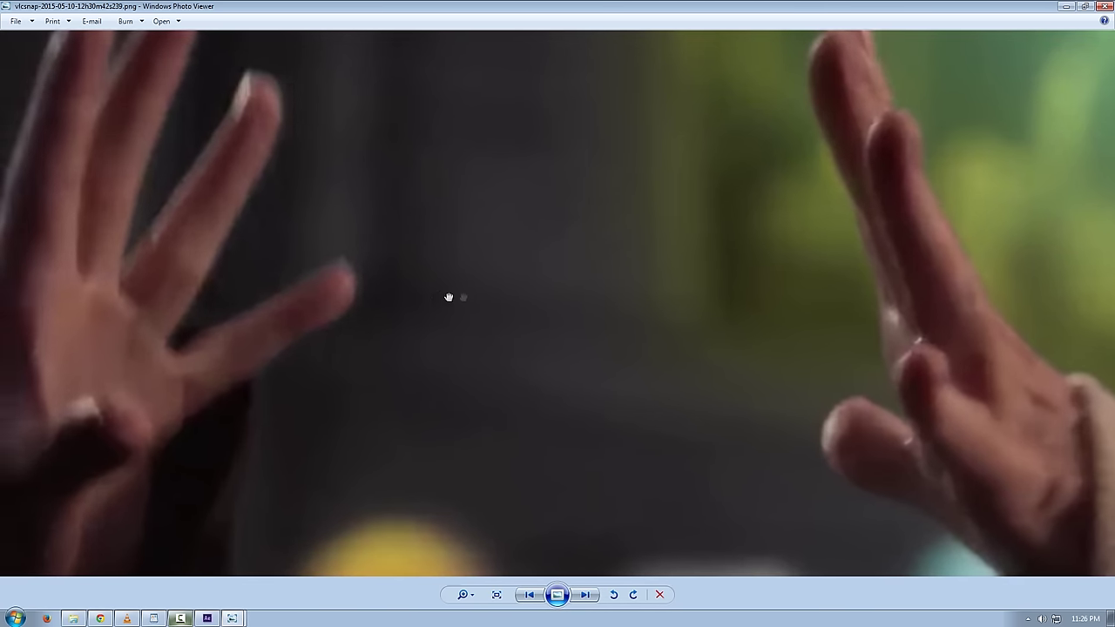
scroll(489, 284, down, 8)
key(Right)
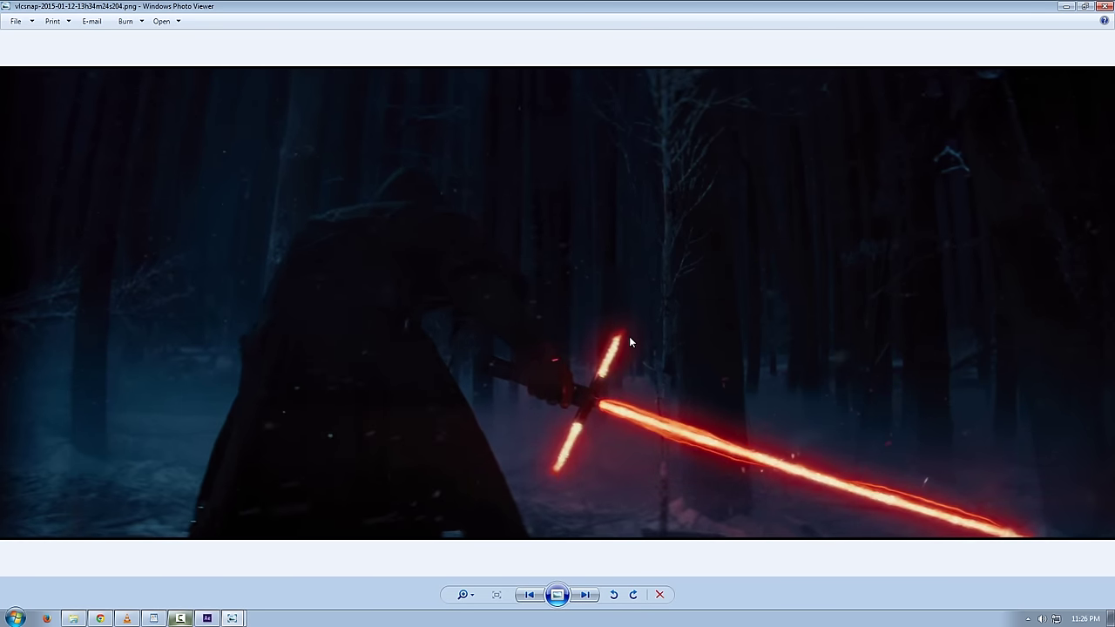
scroll(630, 337, up, 5)
key(Left)
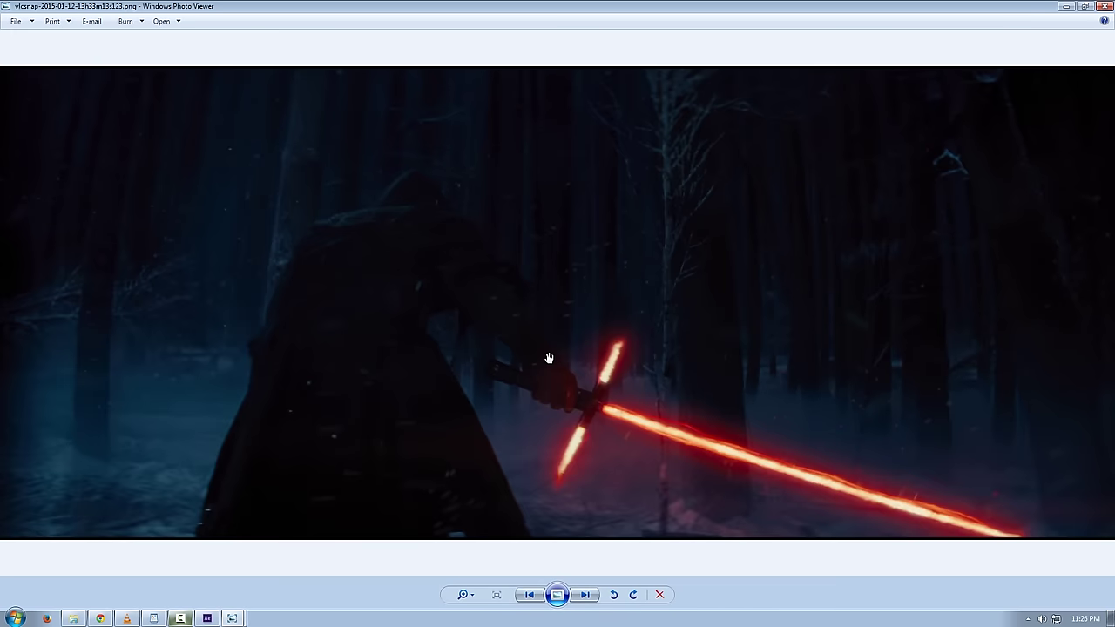
scroll(549, 358, up, 3)
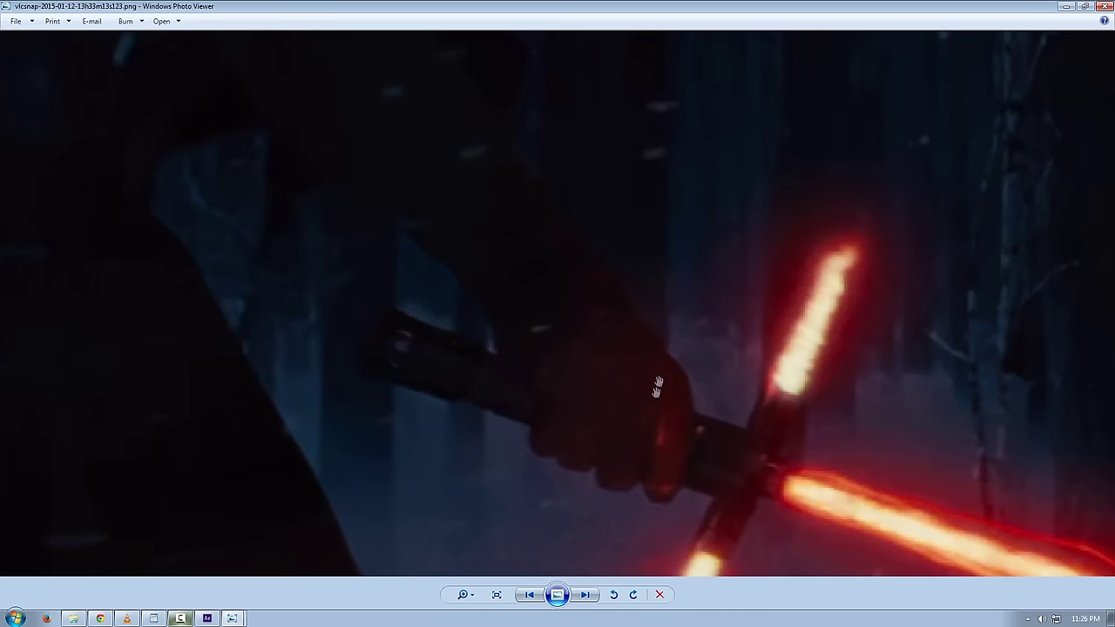
scroll(528, 347, down, 3)
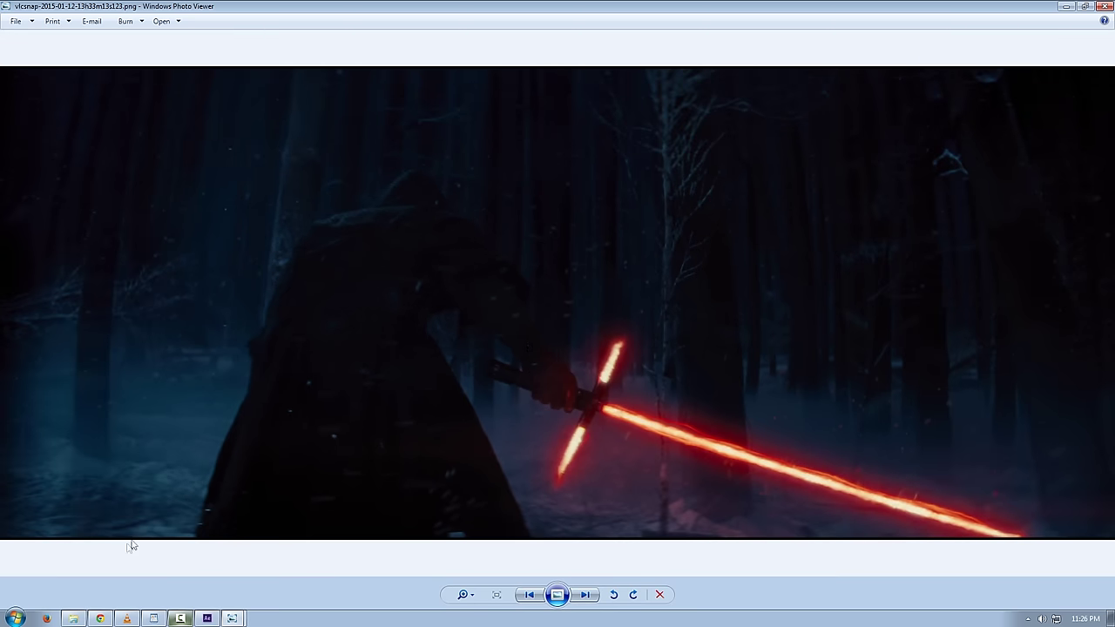
key(Left)
key(Right)
key(Right)
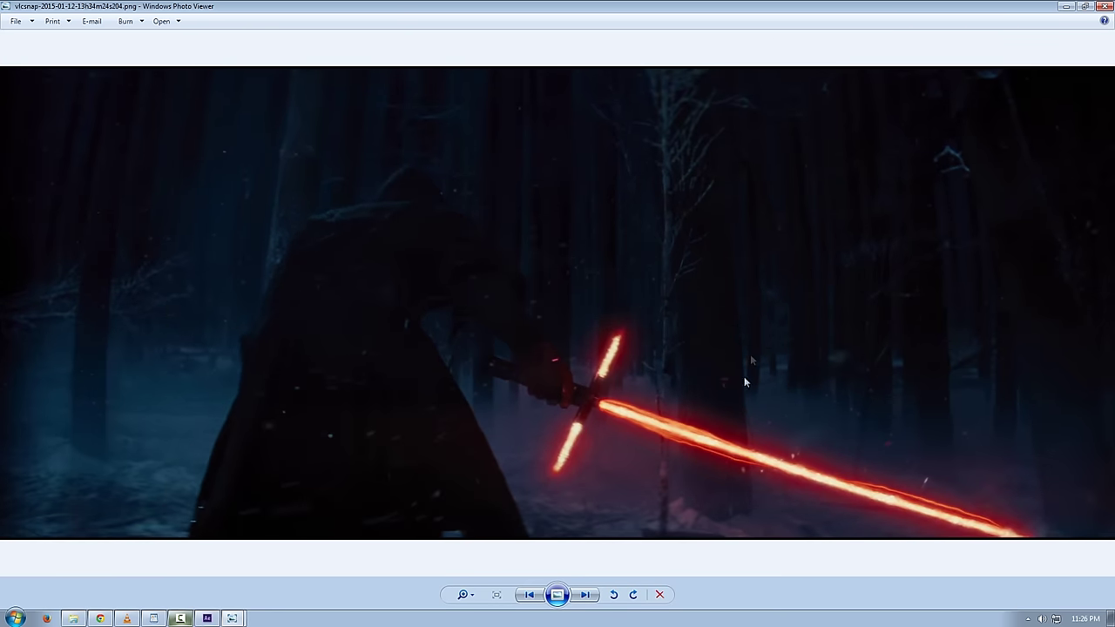
scroll(743, 376, up, 2)
drag(758, 530, 356, 309)
scroll(361, 310, up, 5)
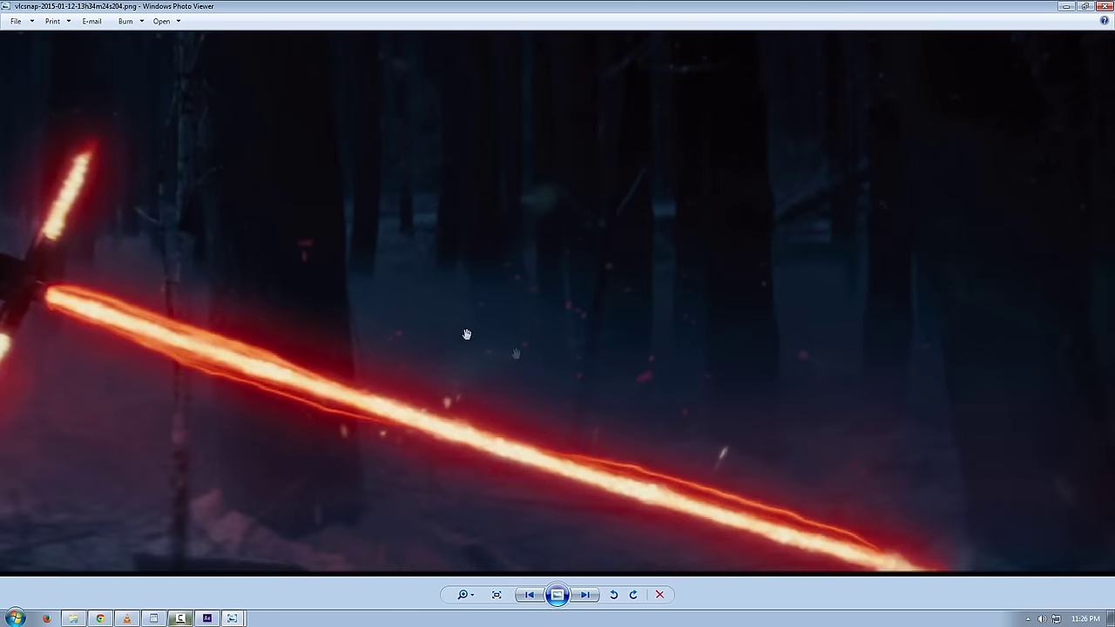
scroll(485, 310, down, 6)
scroll(724, 413, up, 5)
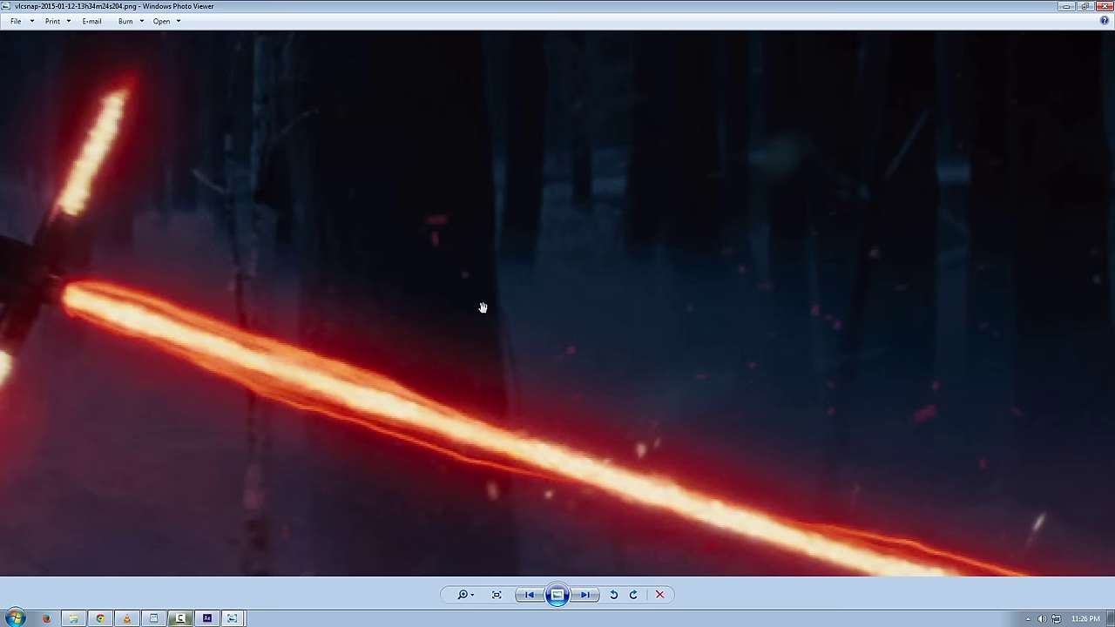
scroll(802, 281, down, 5)
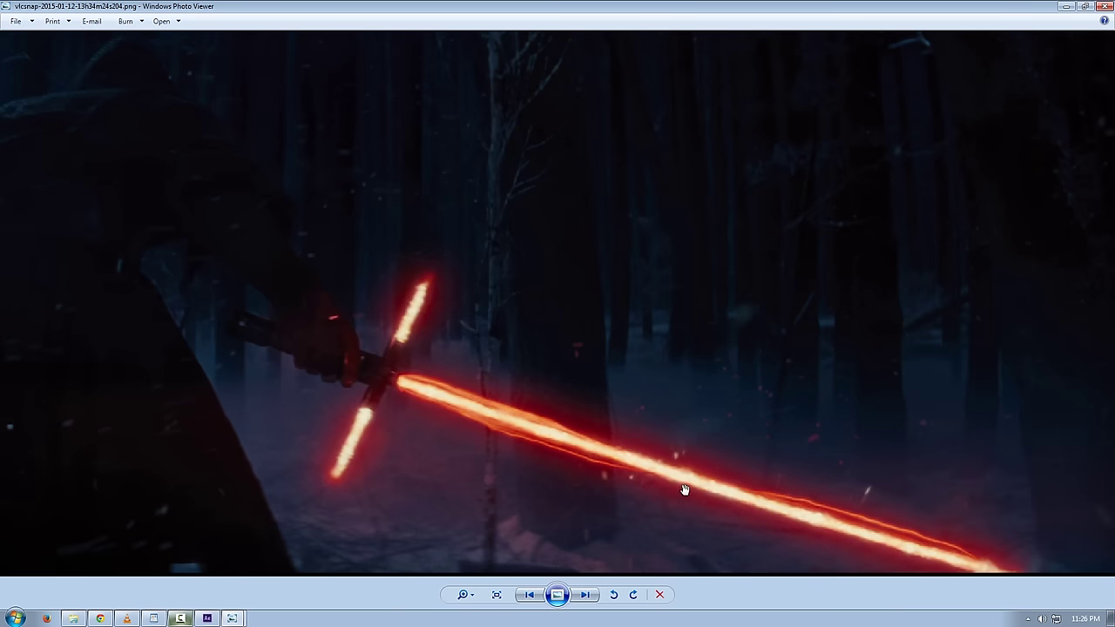
scroll(714, 424, down, 1)
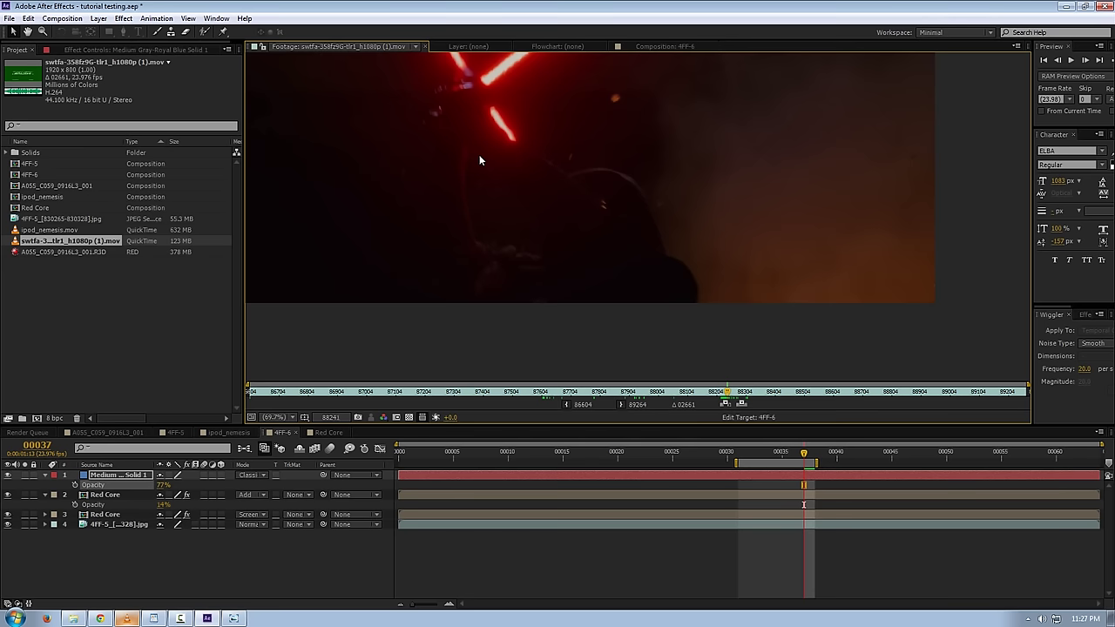
In After Effects, enlarge the swtfa trailer footage and compare the crossguard blade's glow on the frames around 88241.
key(grave)
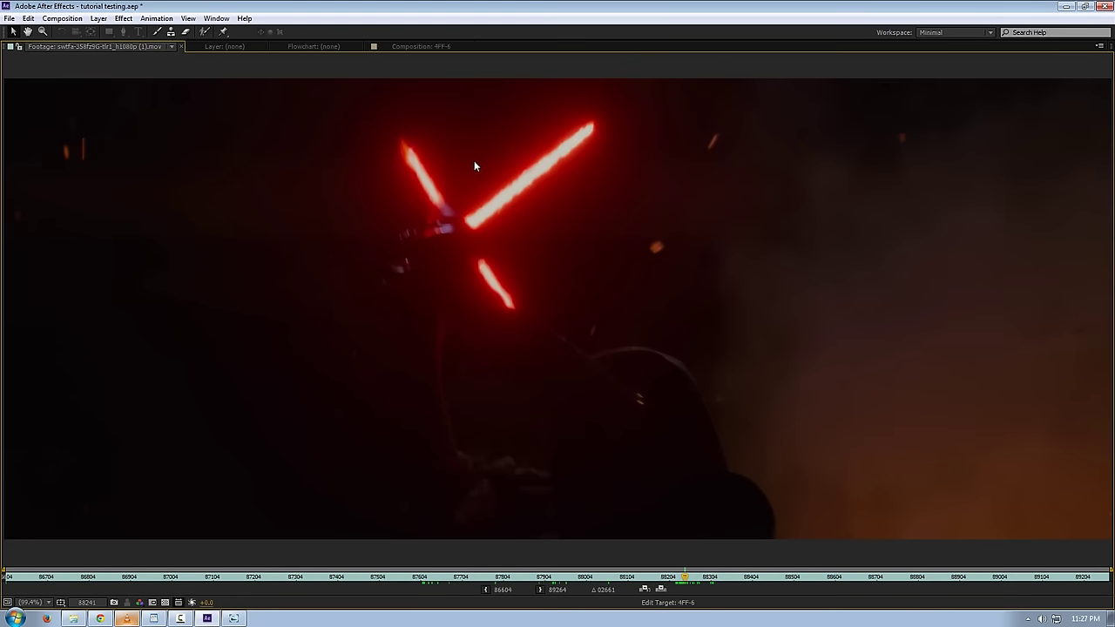
key(Page_Up)
key(Page_Up)
key(Page_Down)
key(Page_Down)
key(Page_Down)
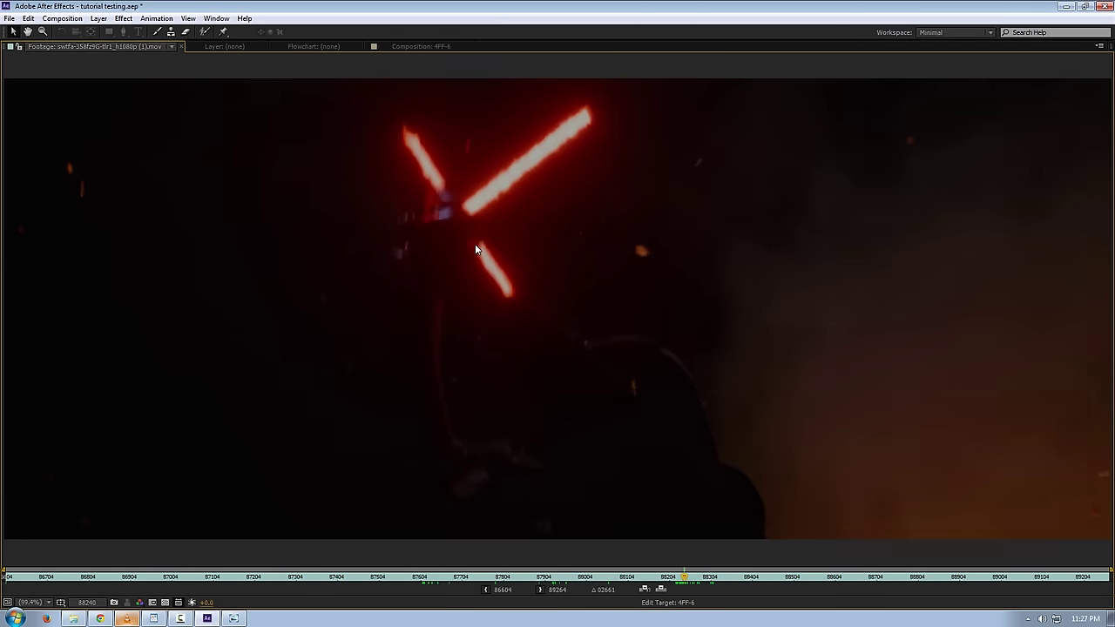
key(Page_Down)
Examine how the blade's red light falls on the figure's arm in the trailer frames around 88244.
drag(456, 329, 427, 303)
key(Page_Down)
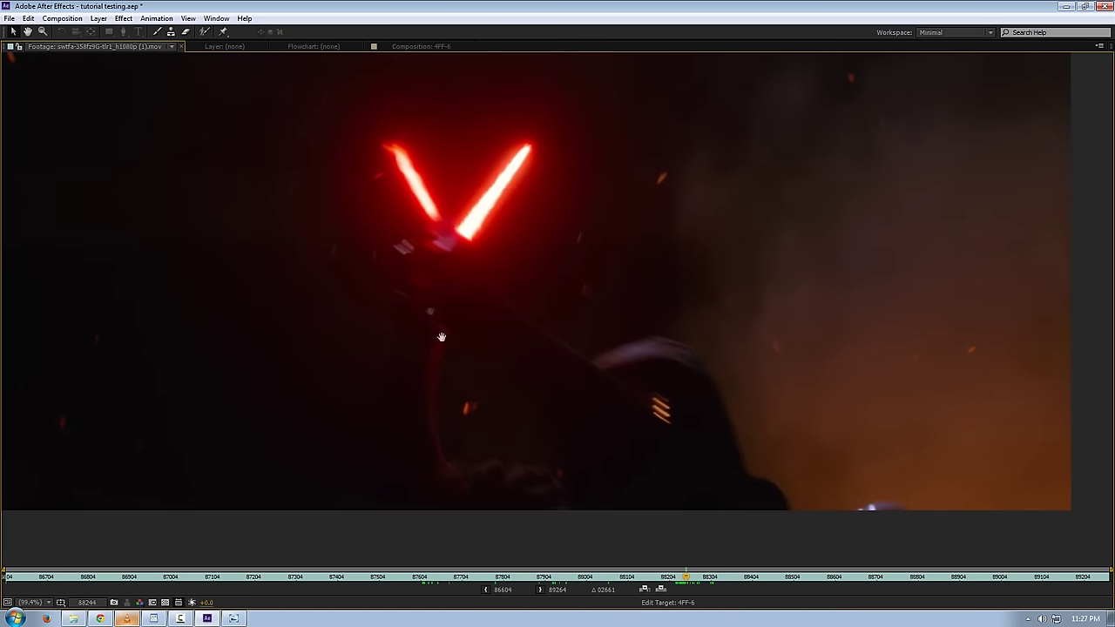
drag(458, 364, 418, 309)
key(Page_Down)
key(Page_Down)
key(Page_Up)
key(Page_Up)
key(Page_Up)
key(Page_Down)
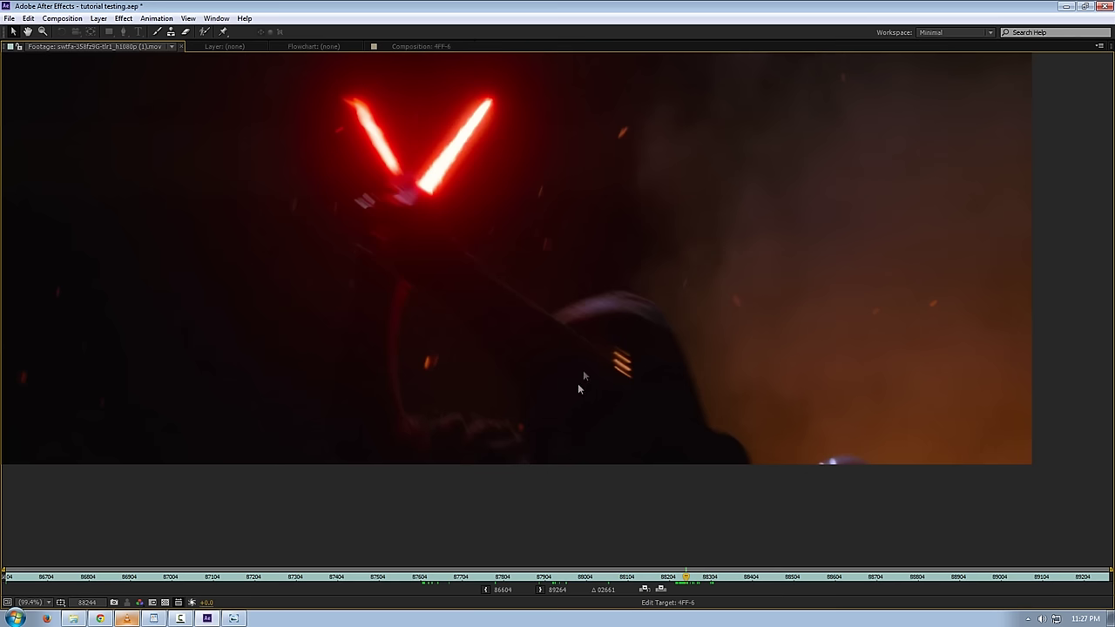
Examine the swinging crossguard blade and its cast light in the trailer frames from 88244 to 88250.
key(Page_Down)
key(Page_Down)
key(Page_Down)
key(Page_Down)
scroll(523, 340, down, 1)
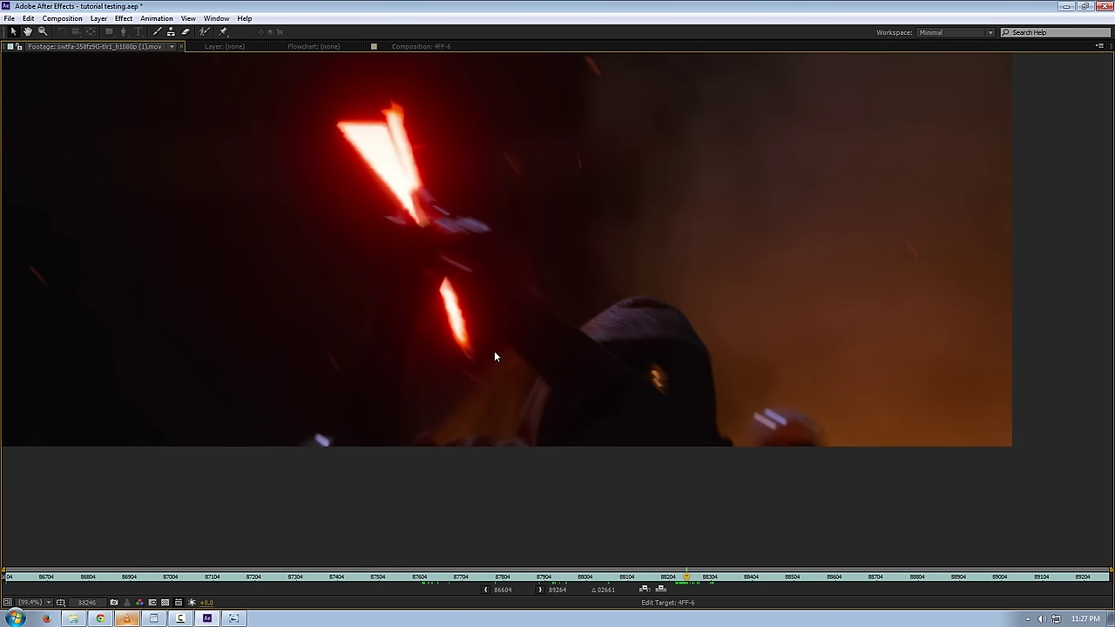
scroll(446, 305, down, 1)
key(Page_Down)
key(Page_Down)
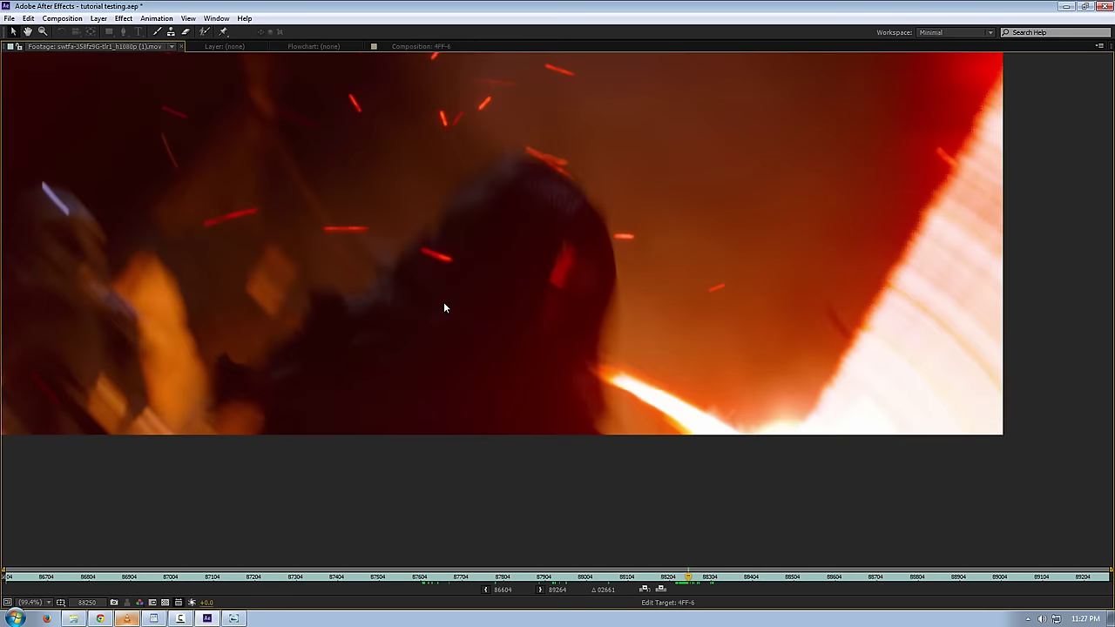
Compare how the passing blade lights the hooded figure and surroundings in the trailer frames around 88250.
drag(443, 302, 455, 258)
key(Page_Up)
key(Page_Up)
key(Page_Down)
key(Page_Down)
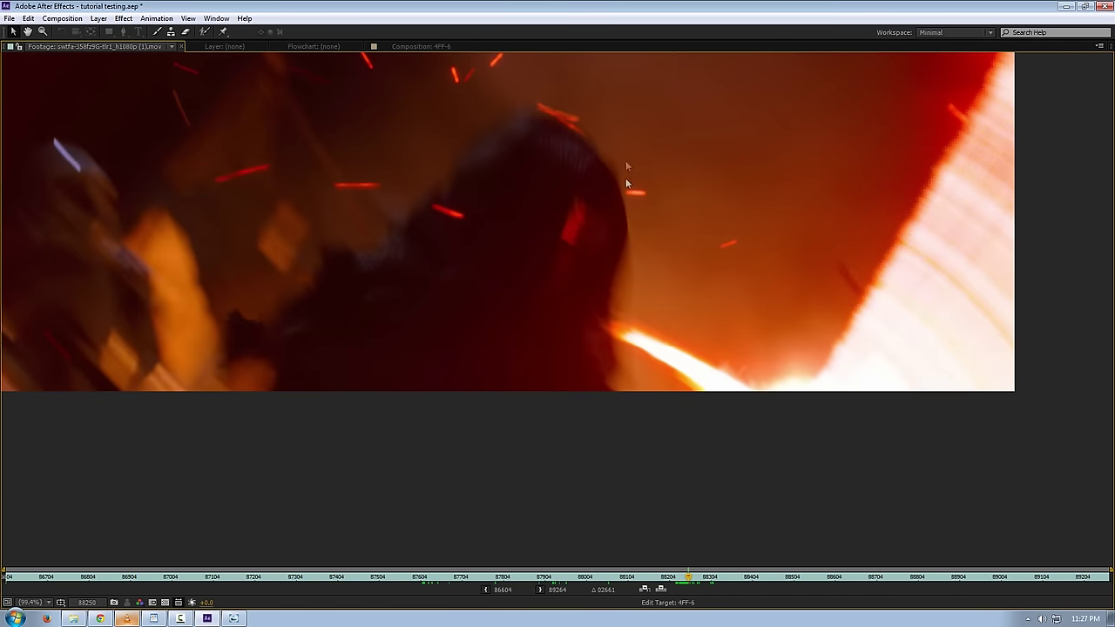
key(Page_Down)
key(Page_Up)
key(Page_Up)
key(Page_Down)
drag(591, 260, 531, 275)
key(Page_Down)
key(Page_Up)
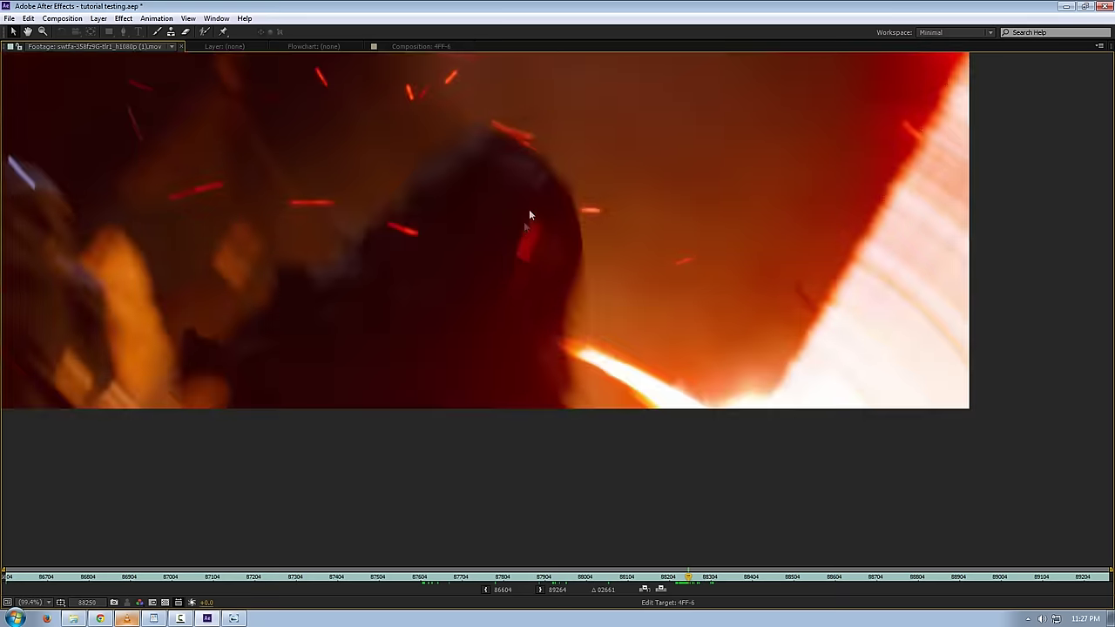
key(Page_Down)
key(Page_Down)
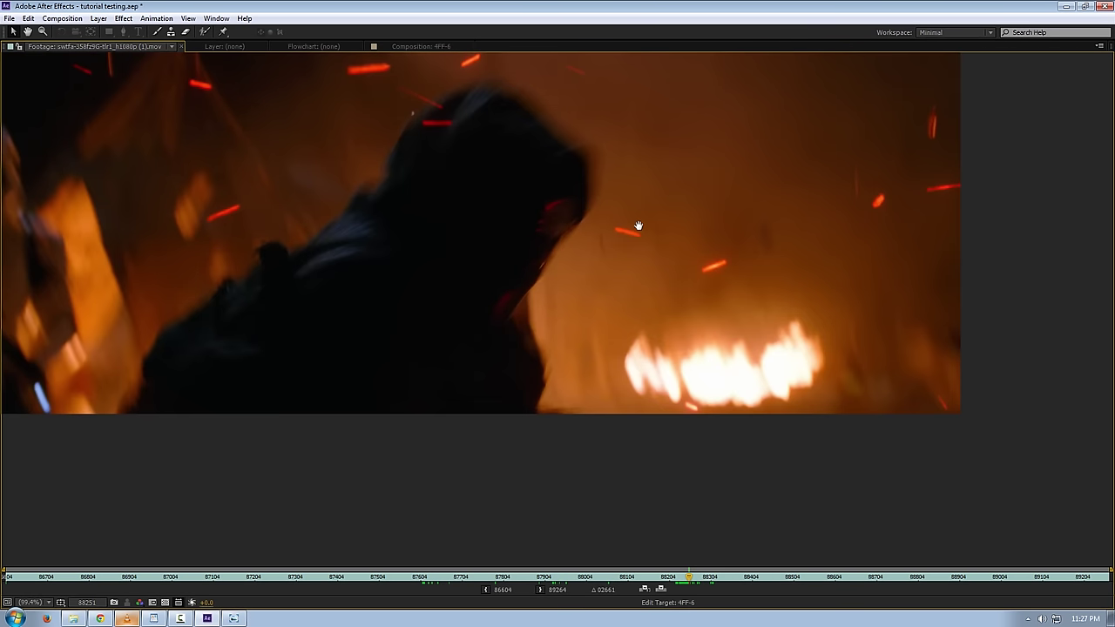
key(Page_Up)
key(Page_Up)
key(Page_Up)
key(Page_Down)
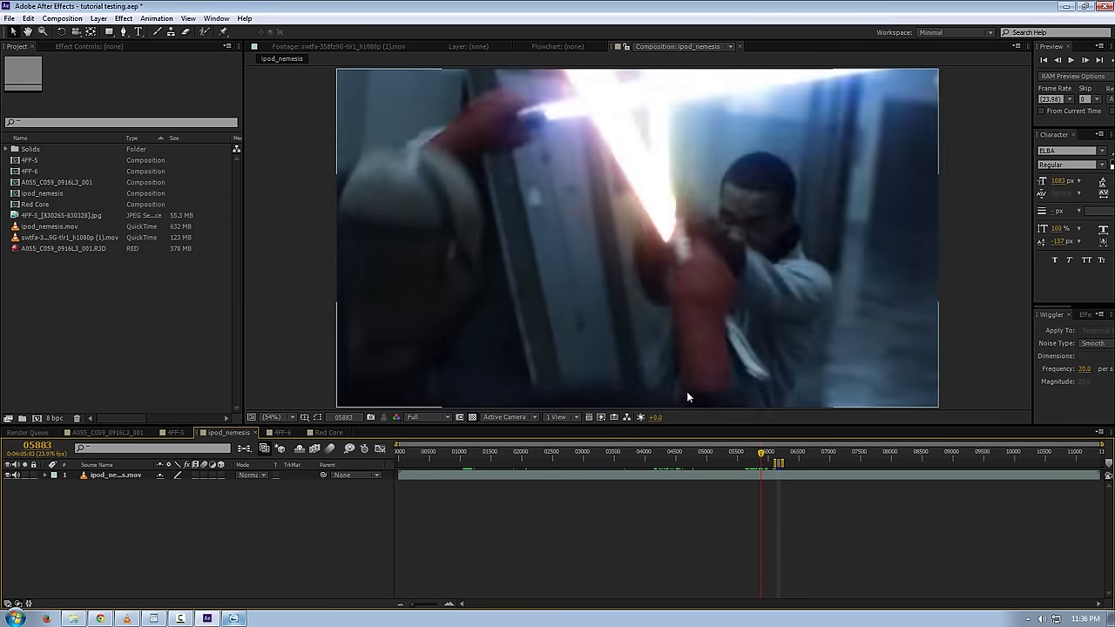
Examine the crossing red, green and blue blades in the ipod_nemesis composition frame by frame from 05883 to 05894.
key(Page_Down)
key(Page_Down)
key(Page_Down)
key(Page_Down)
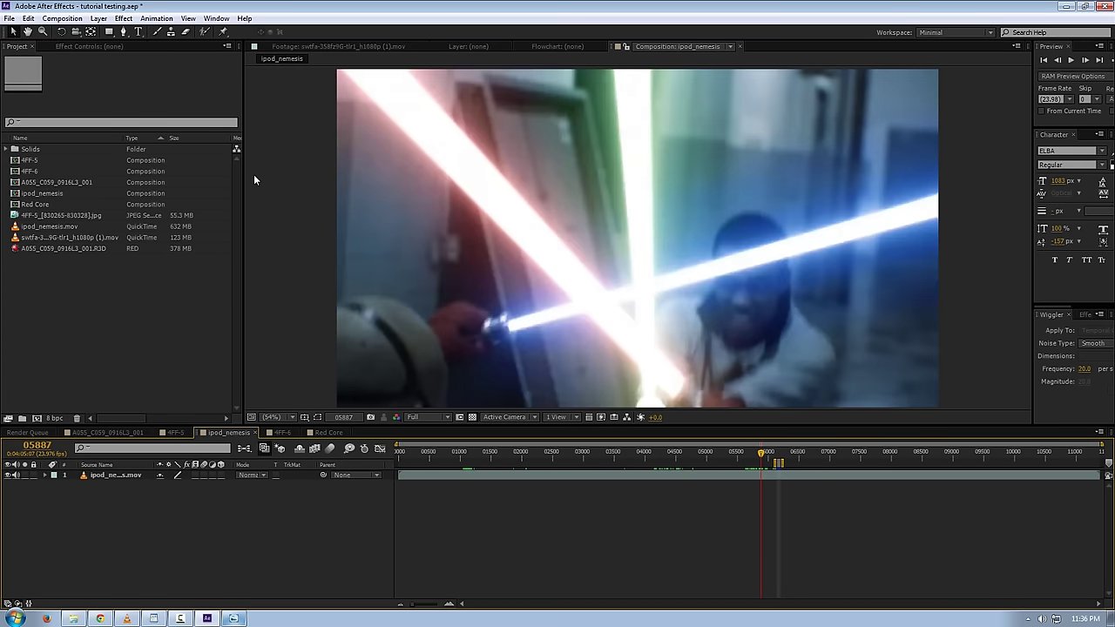
key(Page_Down)
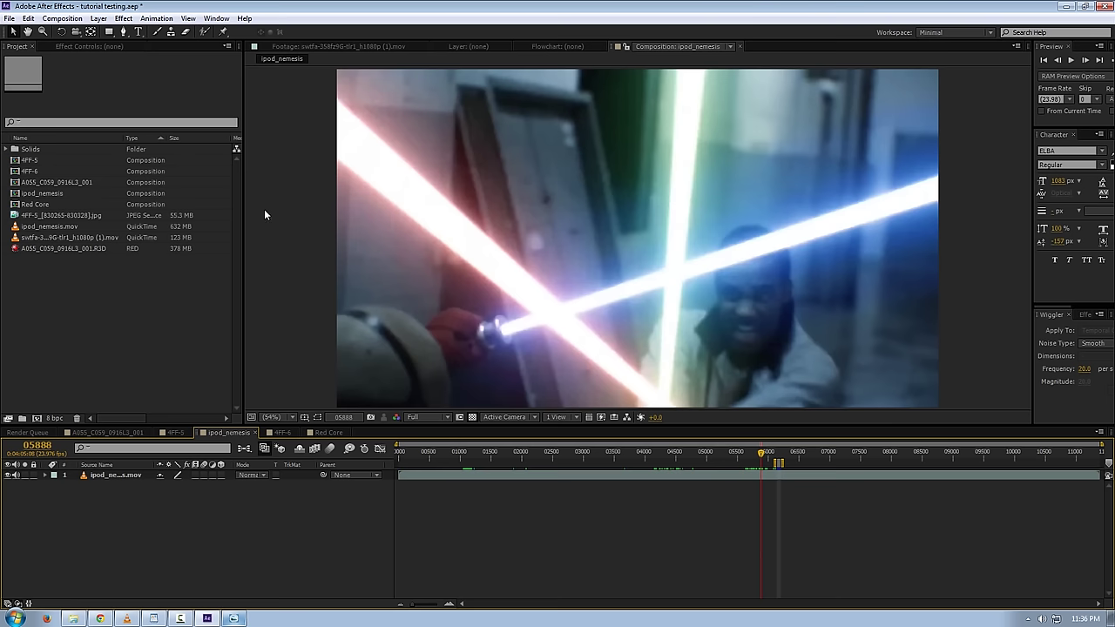
key(Page_Down)
key(Page_Down)
key(Page_Down)
key(Page_Down)
key(Page_Down)
key(Page_Down)
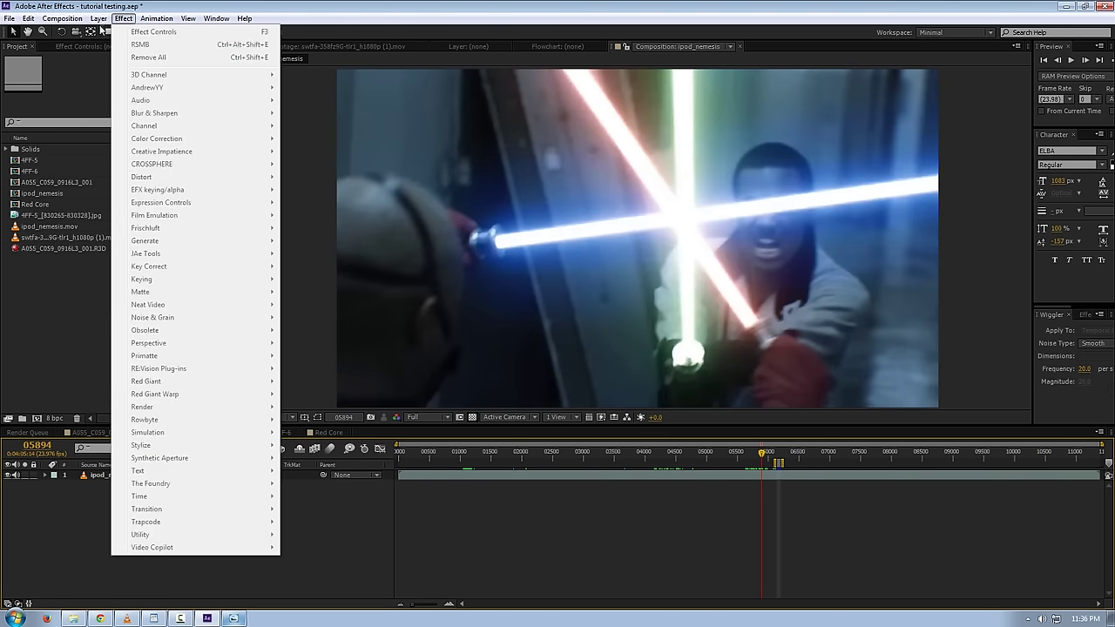
Add a white solid to ipod_nemesis and mask it with an ellipse centred over the point where the blades cross.
mouse_move(98, 18)
mouse_move(279, 33)
click(321, 44)
click(120, 194)
click(248, 35)
click(144, 232)
click(110, 32)
drag(699, 203, 650, 247)
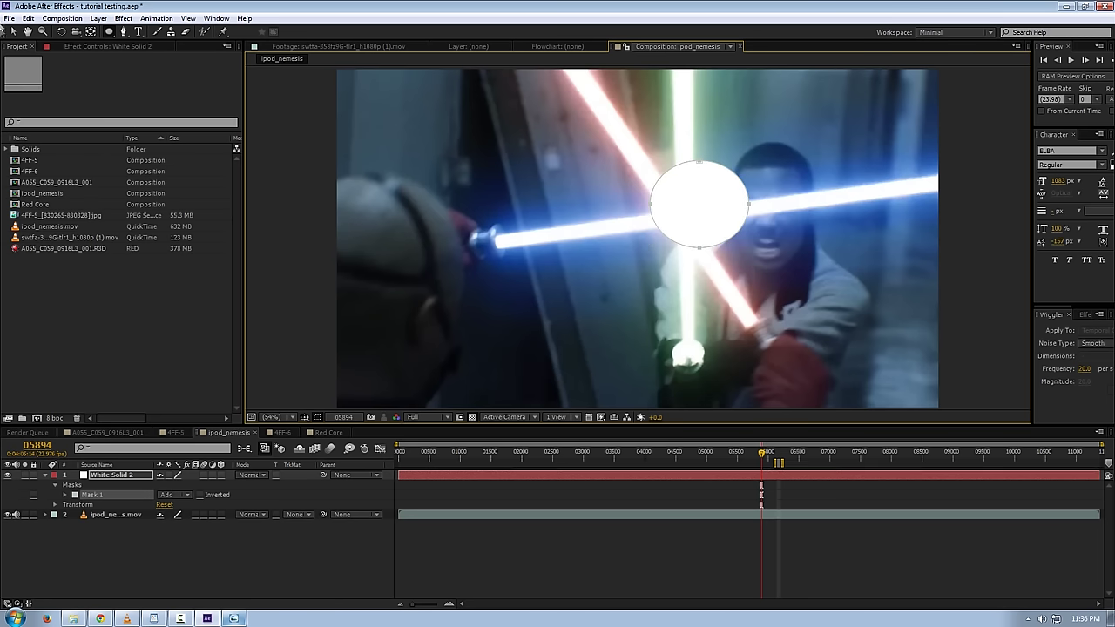
drag(651, 207, 634, 213)
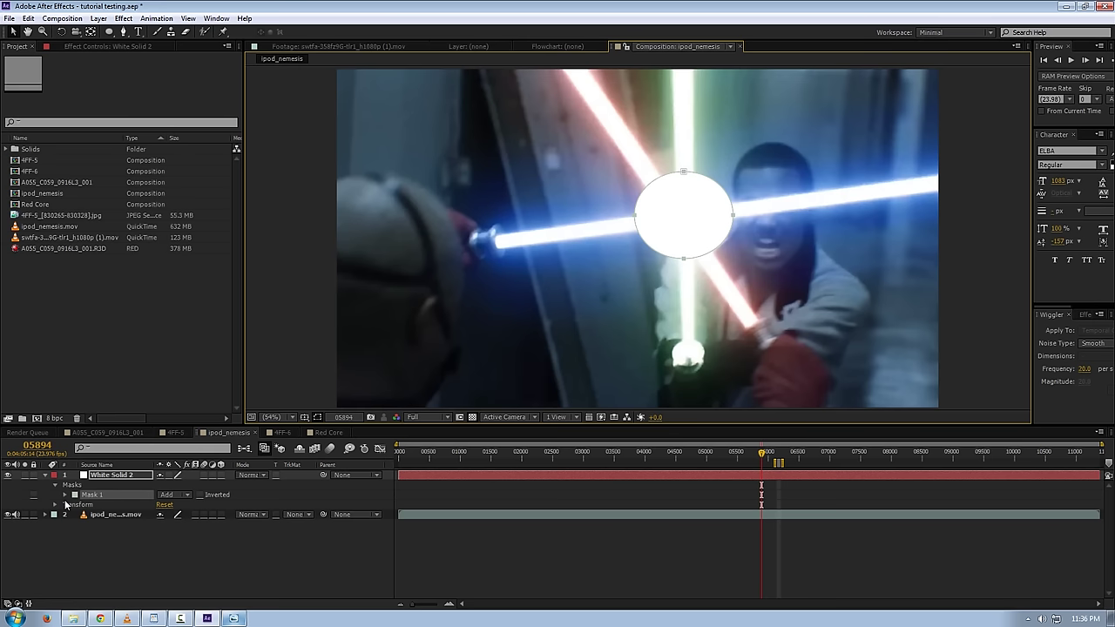
Set the elliptical mask's expansion to 130 pixels and start keyframing it at frame 05894.
key(m)
key(m)
drag(162, 526, 275, 525)
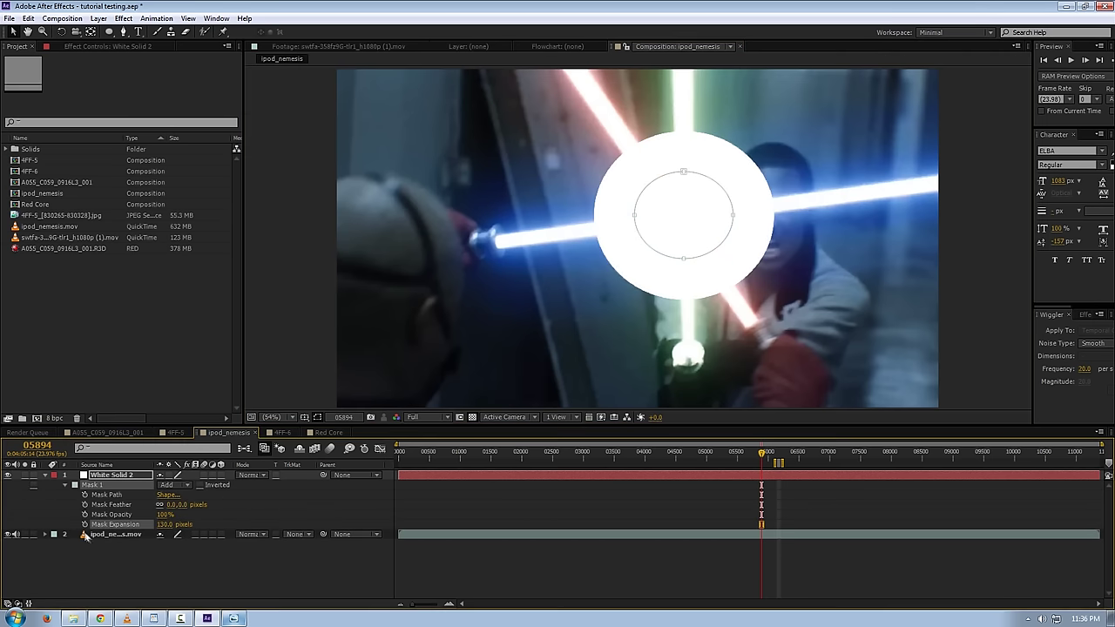
click(85, 525)
Blend the white solid in Add mode and give its mask an 862-pixel feather and 529-pixel expansion.
drag(167, 504, 247, 479)
click(245, 475)
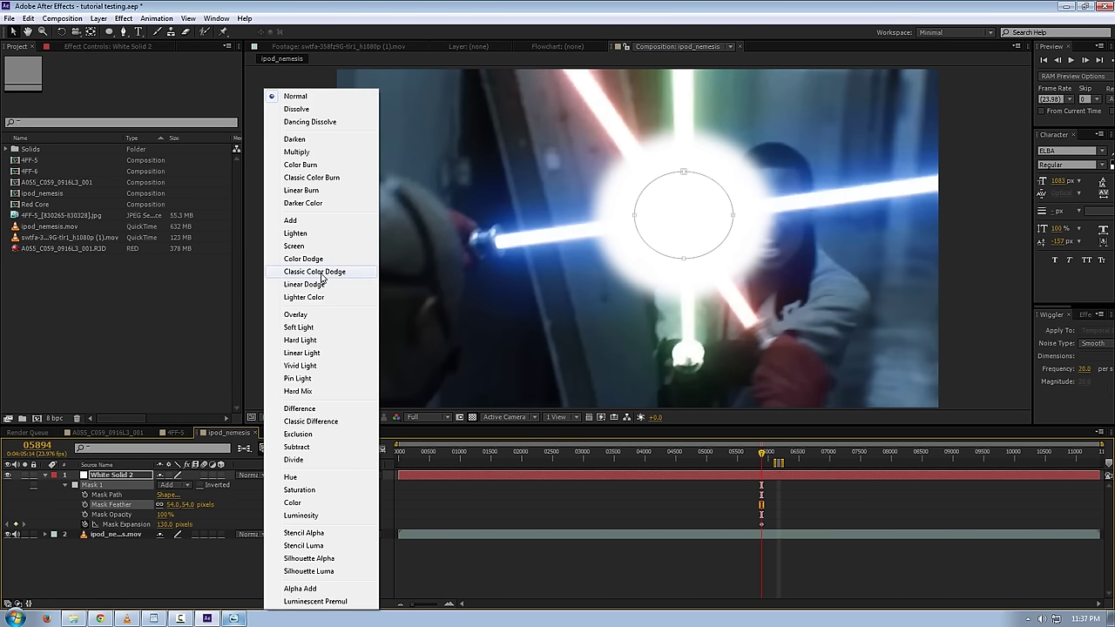
click(290, 221)
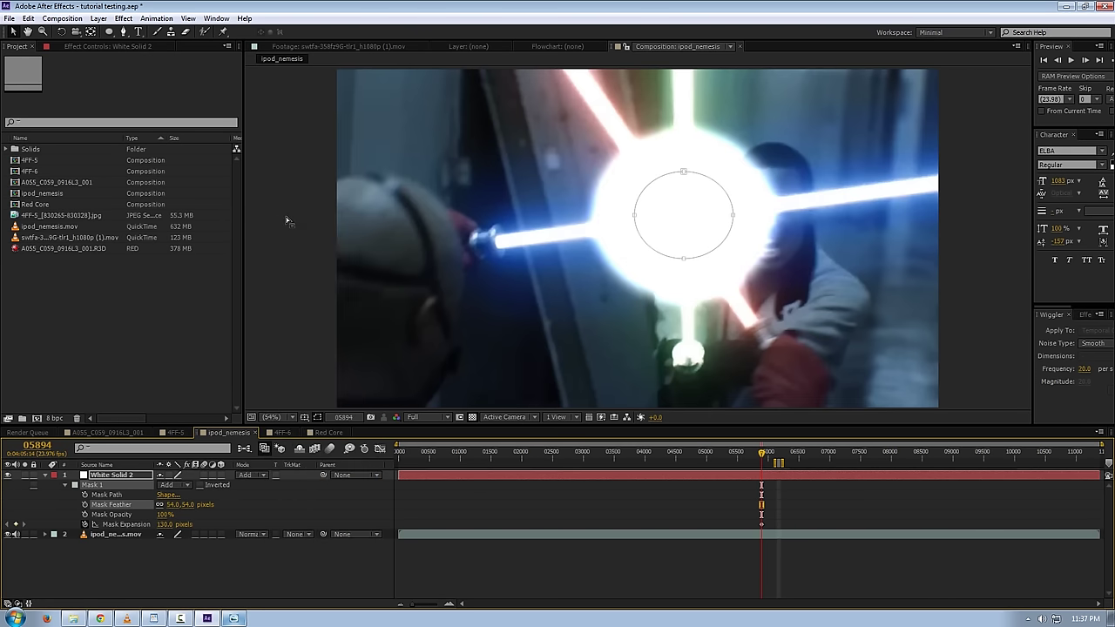
drag(174, 504, 594, 470)
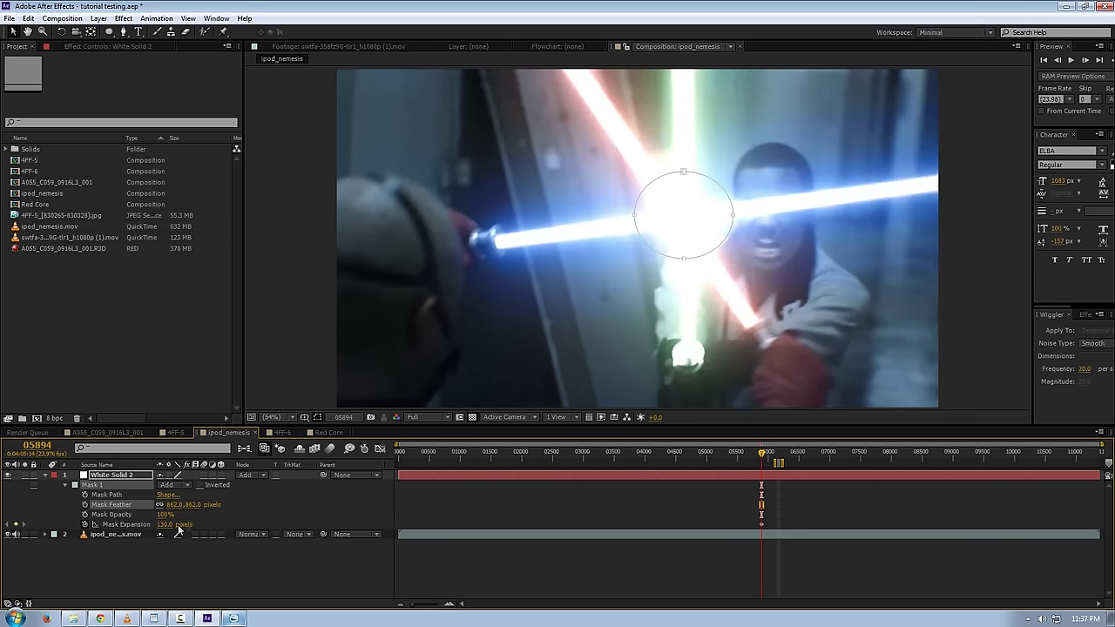
drag(162, 525, 364, 499)
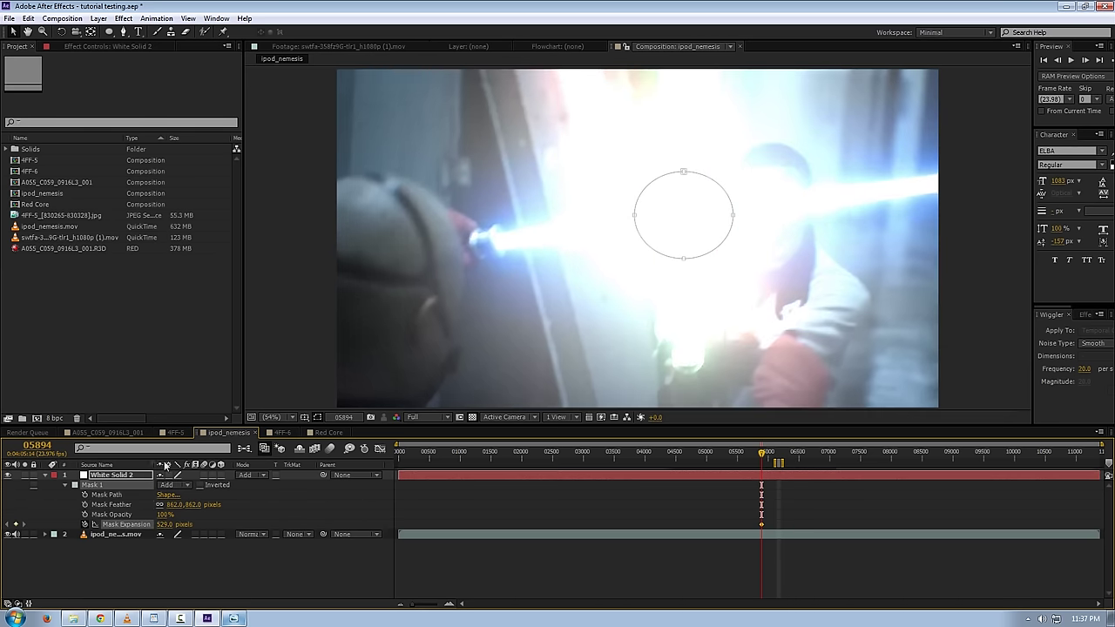
Try to colour the white flash with a Tritone effect using orange midtones.
right_click(172, 515)
click(287, 588)
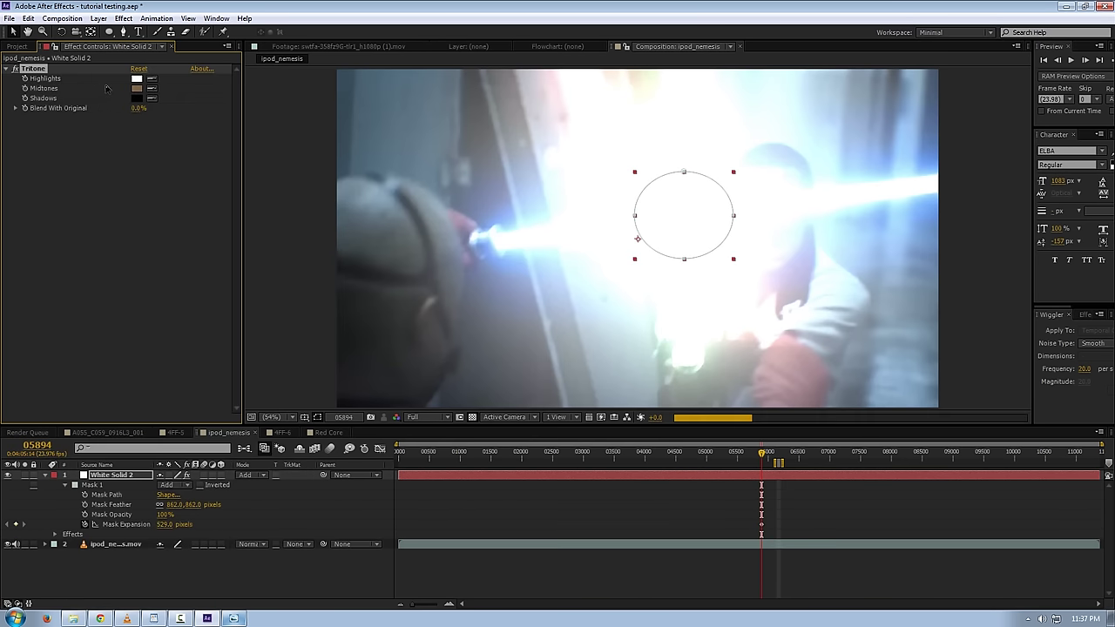
click(137, 88)
click(148, 61)
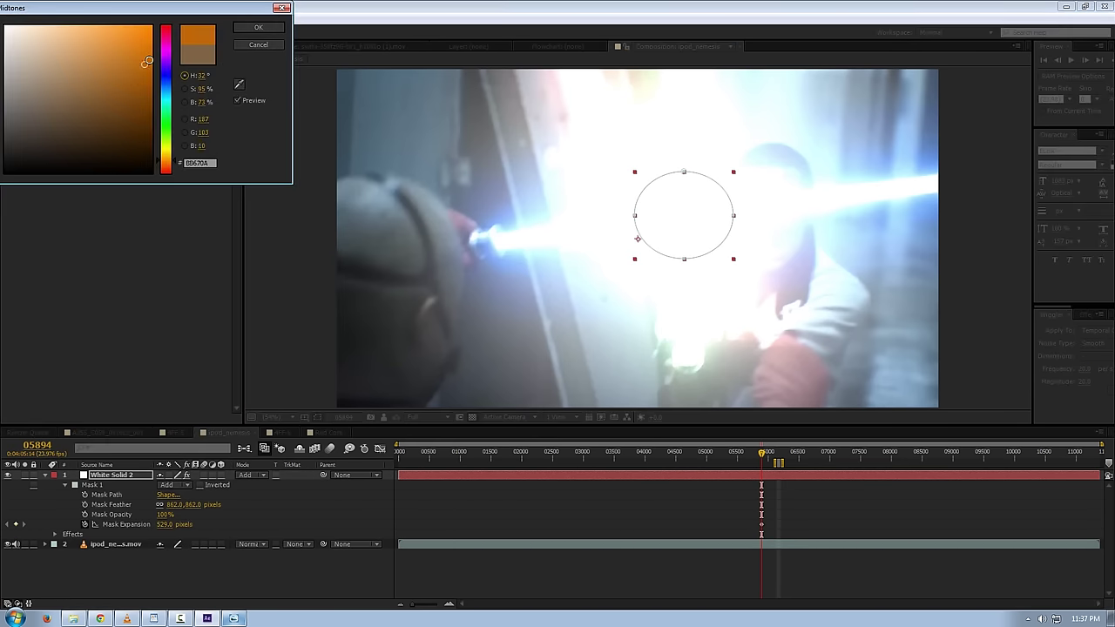
drag(149, 60, 167, 13)
click(252, 27)
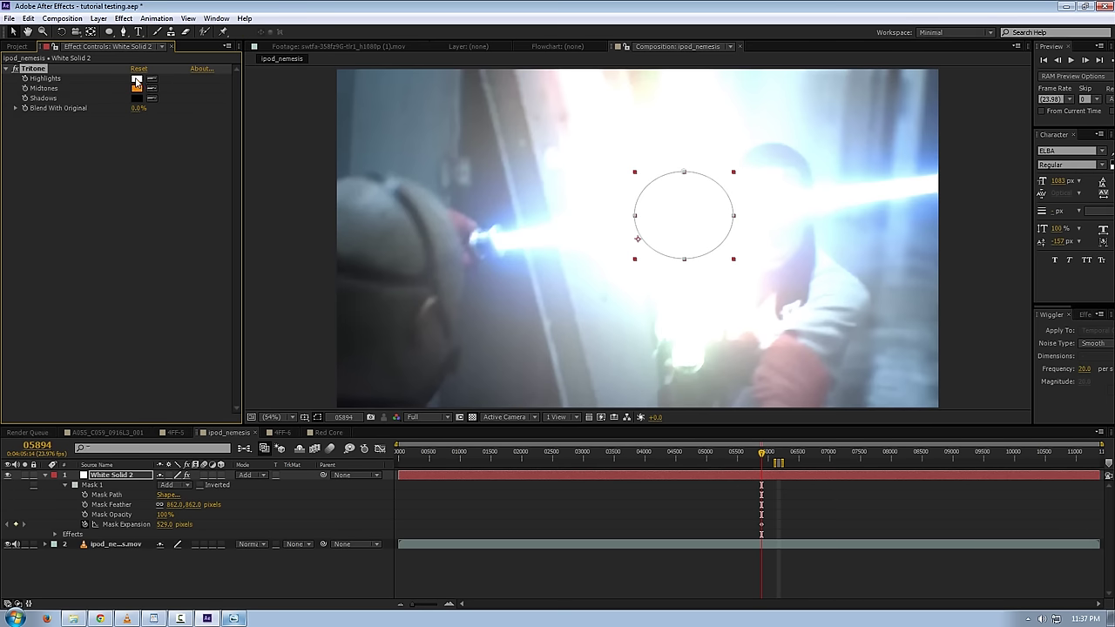
right_click(89, 76)
click(125, 109)
Apply a Tint effect to the white solid and map white to the pale orange FFA582.
right_click(125, 108)
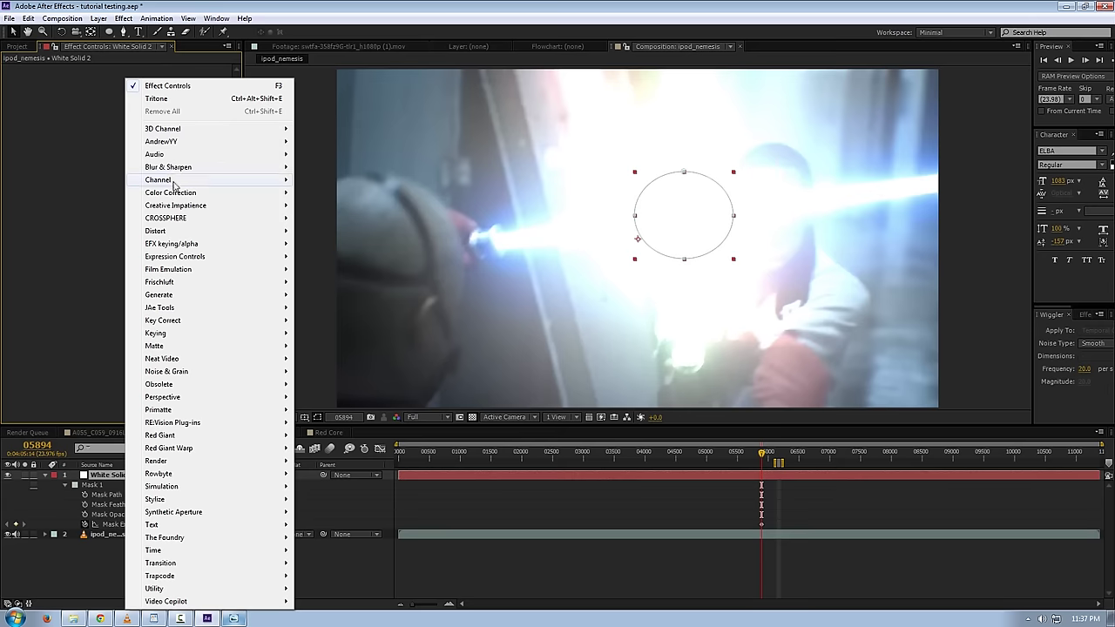
mouse_move(174, 192)
click(326, 573)
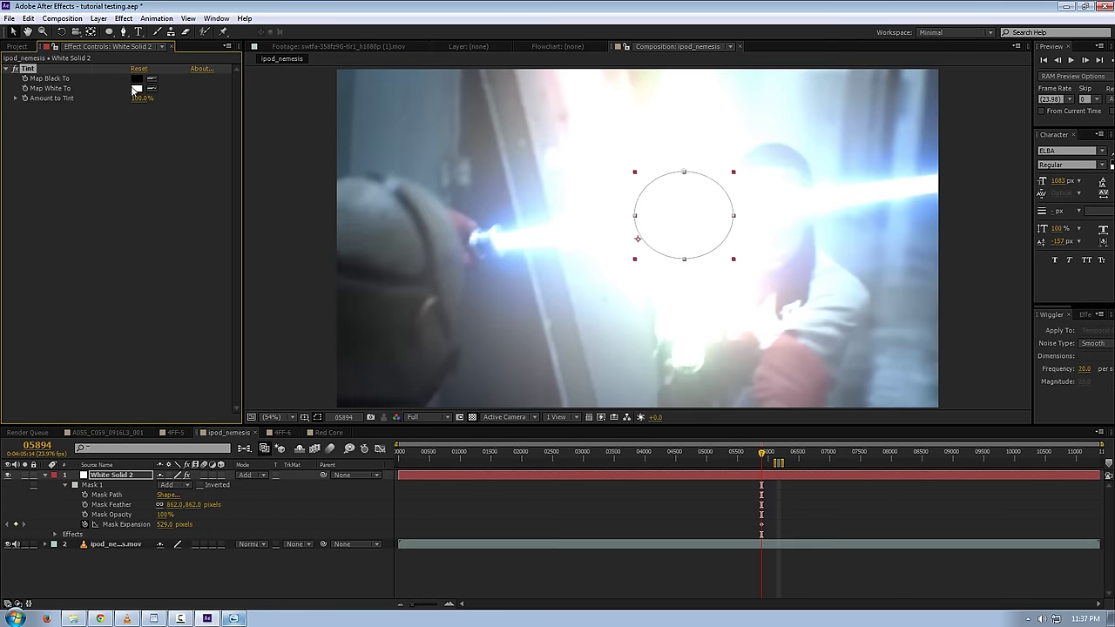
click(135, 89)
click(82, 25)
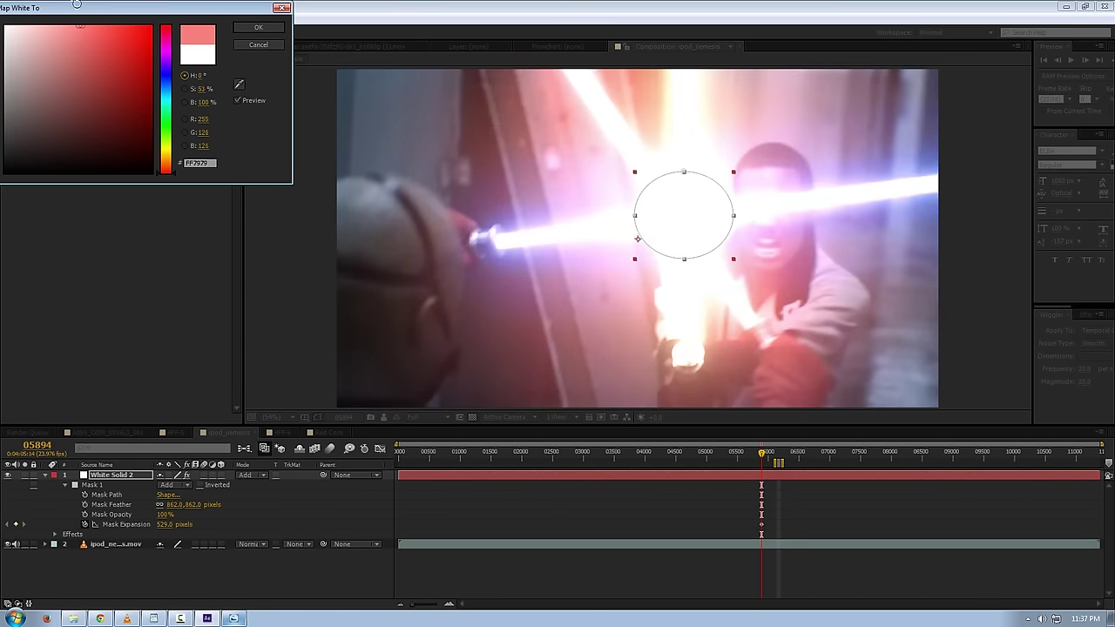
drag(169, 101, 167, 170)
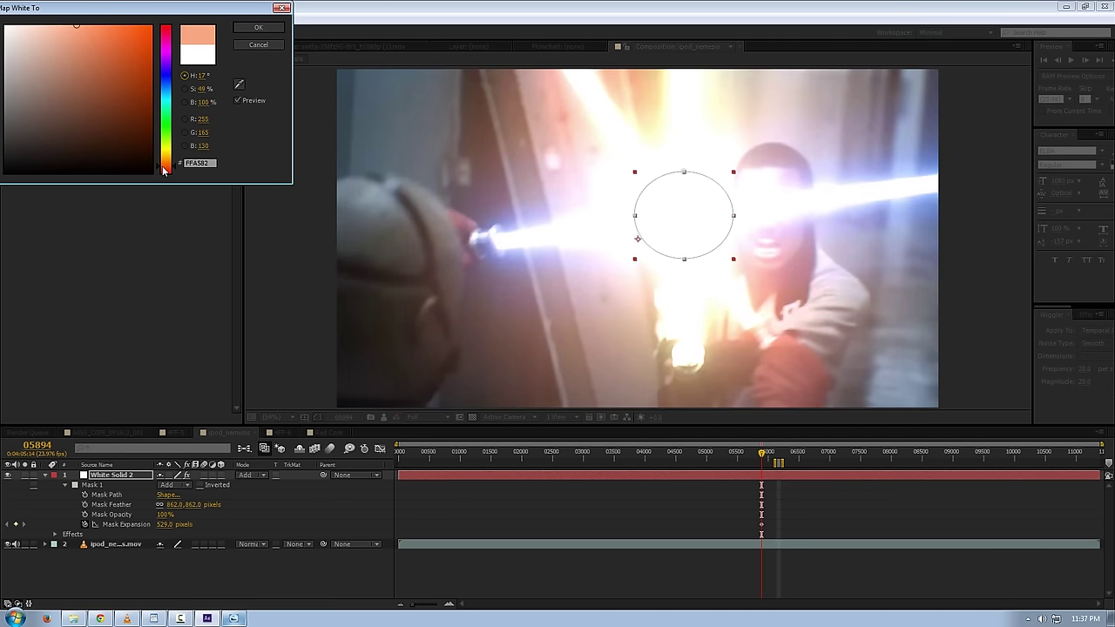
click(256, 26)
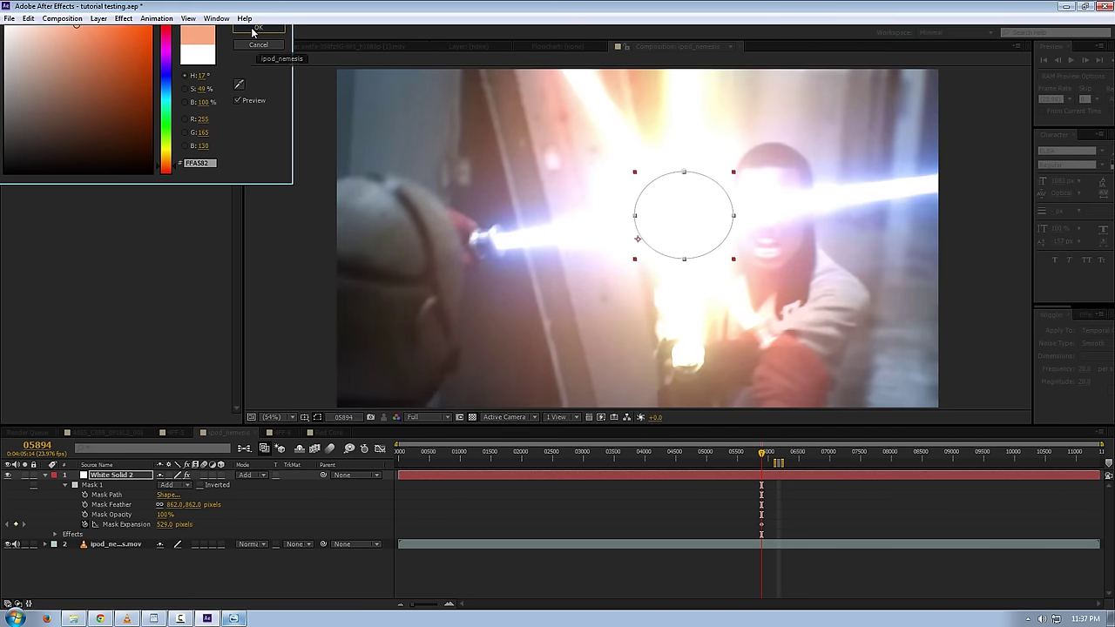
Keyframe the mask's path and opacity at frame 05894 and set its opacity to 0% at frame 05893.
click(85, 518)
click(85, 515)
key(Page_Up)
drag(162, 515, 70, 518)
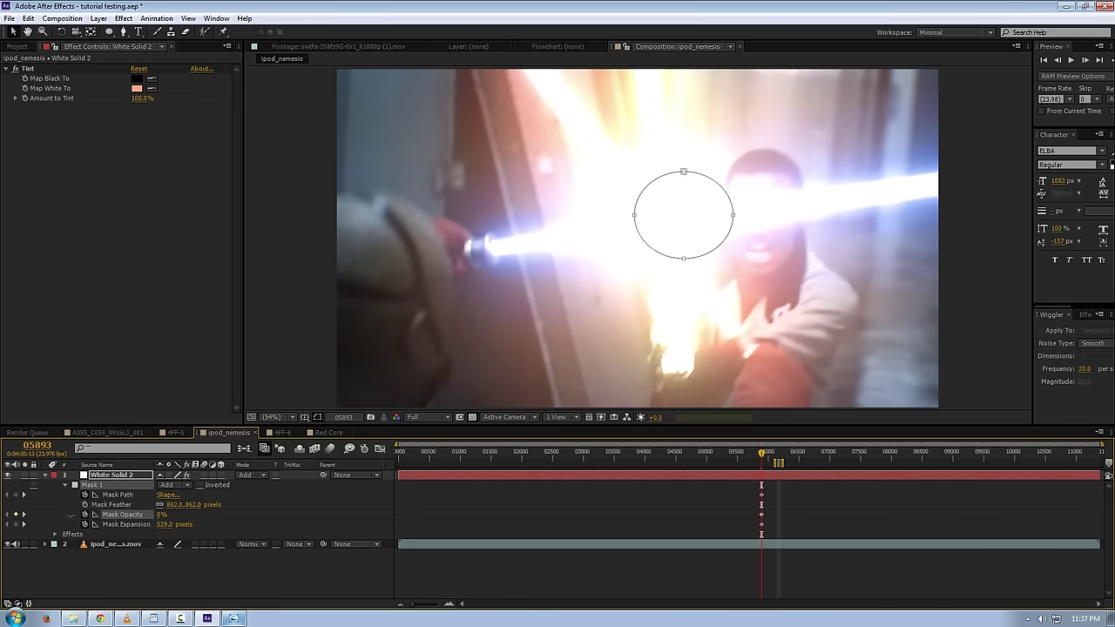
Shrink the flash by keyframing mask expansion to about 409 pixels at frame 05895 and 311 pixels at frame 05896.
key(Page_Down)
key(Page_Down)
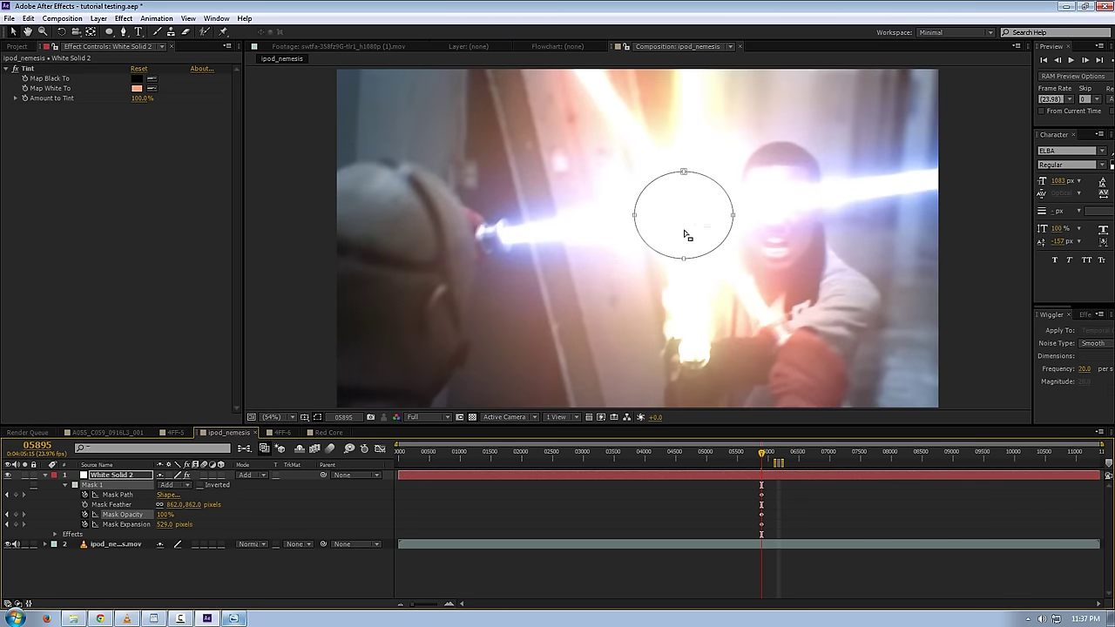
drag(163, 525, 139, 525)
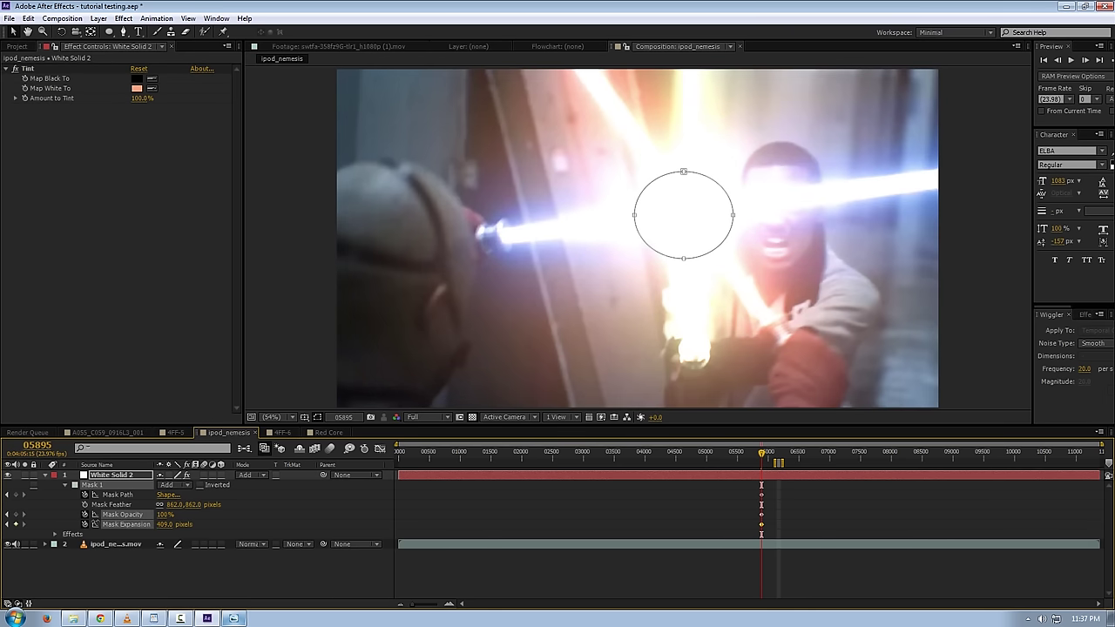
key(Page_Down)
drag(109, 525, 102, 524)
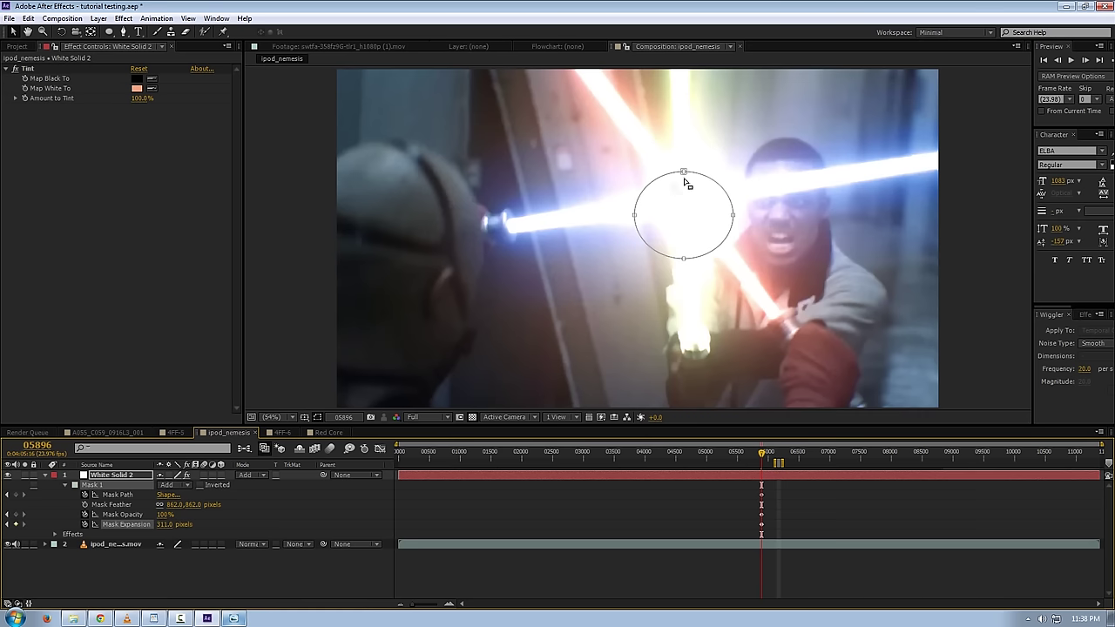
Nudge the whole mask slightly up and left at frame 05896 to follow the blades' crossing point.
double_click(683, 168)
key(shift+Left)
key(shift+Up)
key(Left)
key(Left)
key(Up)
At frame 05897, set the mask expansion to 190 pixels and move the mask up onto the blade crossing.
key(Page_Down)
drag(165, 525, 78, 524)
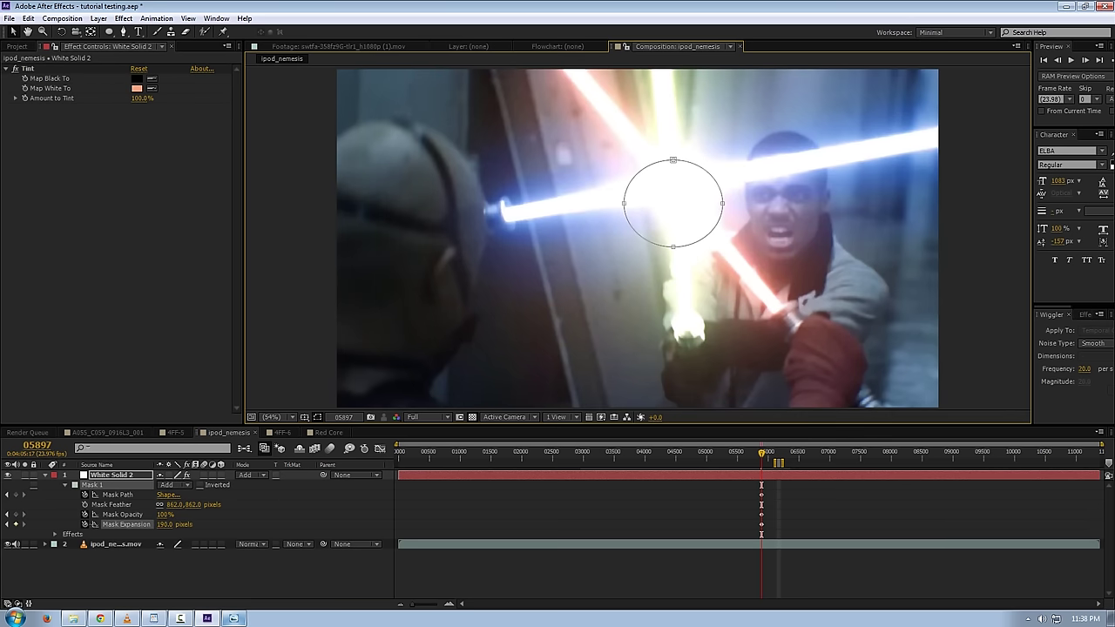
double_click(622, 204)
drag(643, 218, 639, 195)
key(Return)
At frame 05898, reduce the mask expansion to 113 pixels and move the mask up and left onto the crossing.
drag(162, 526, 137, 525)
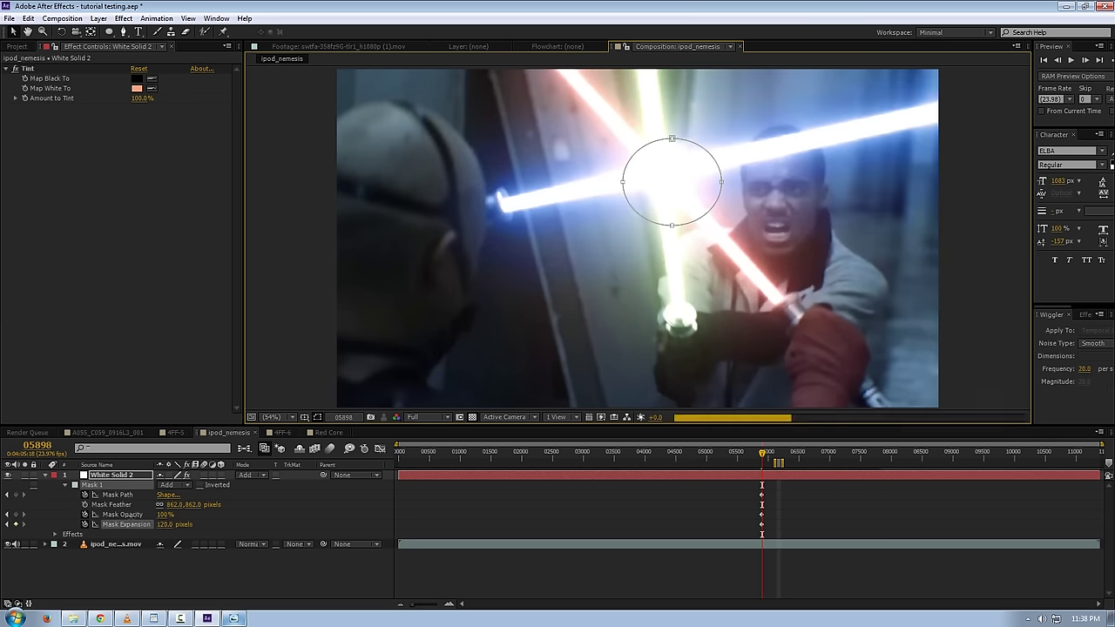
double_click(623, 184)
drag(646, 193, 634, 178)
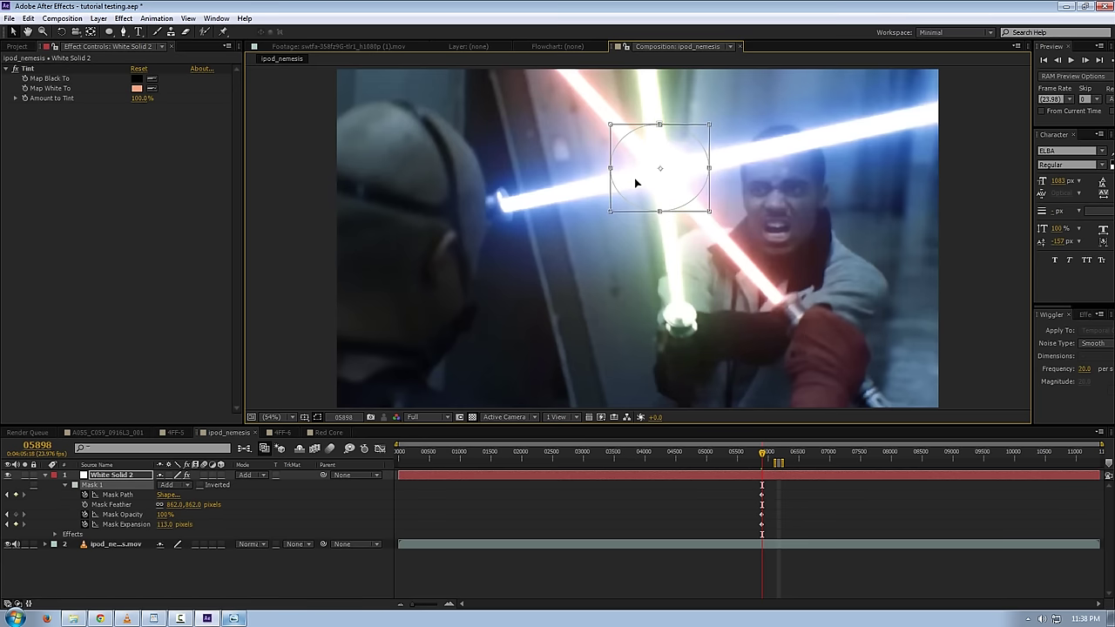
key(Return)
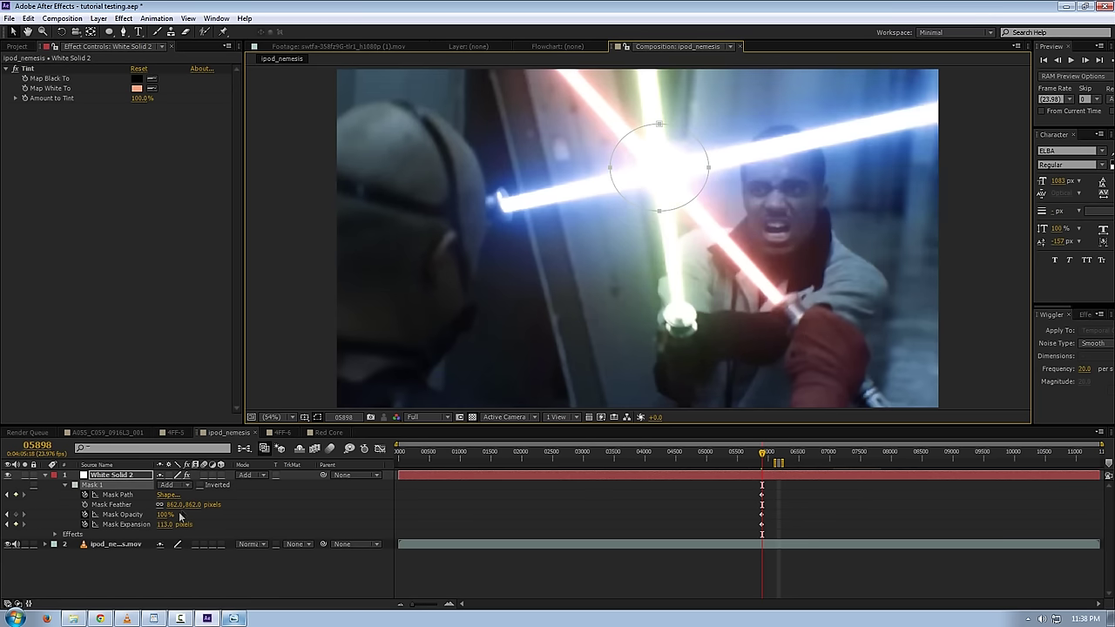
Try a wiggle(15,20) expression on the opacity of White Solid 2.
key(Page_Down)
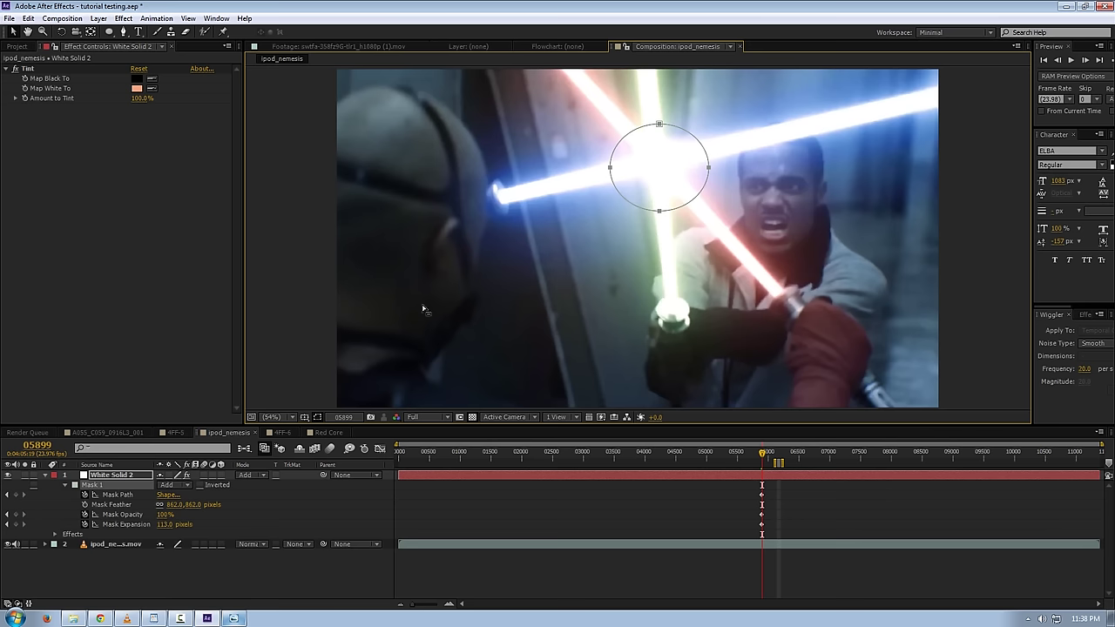
click(113, 515)
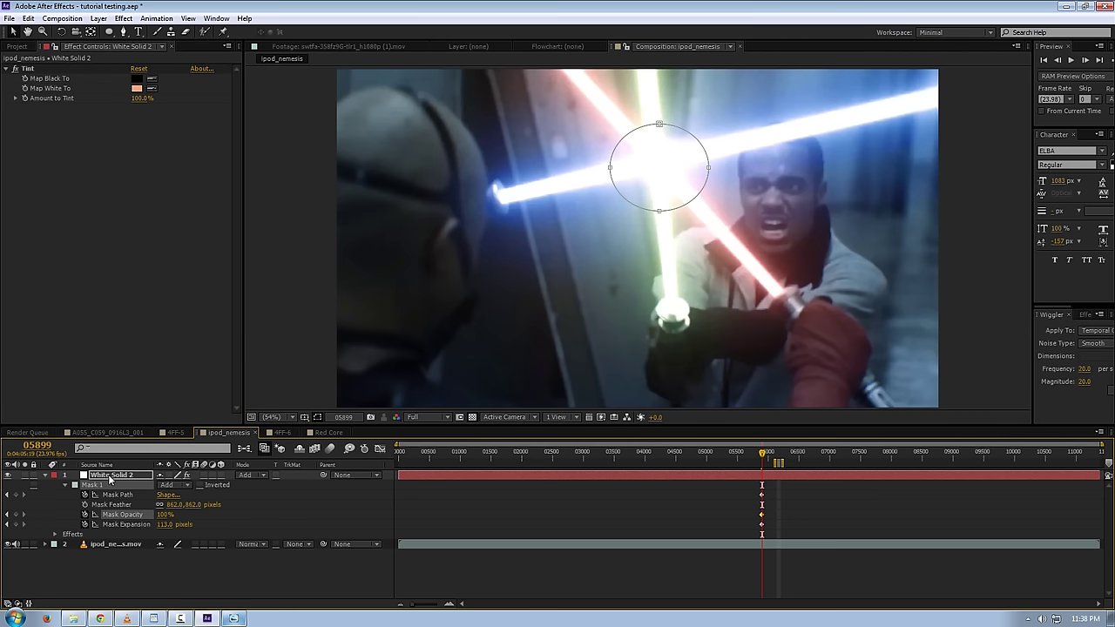
click(109, 476)
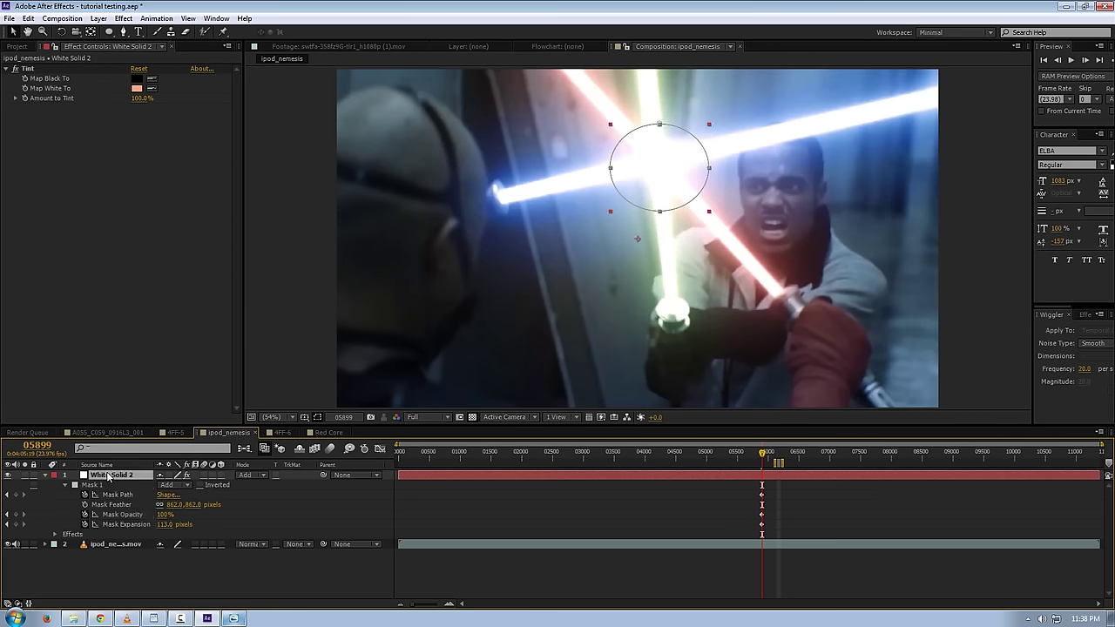
key(shift+t)
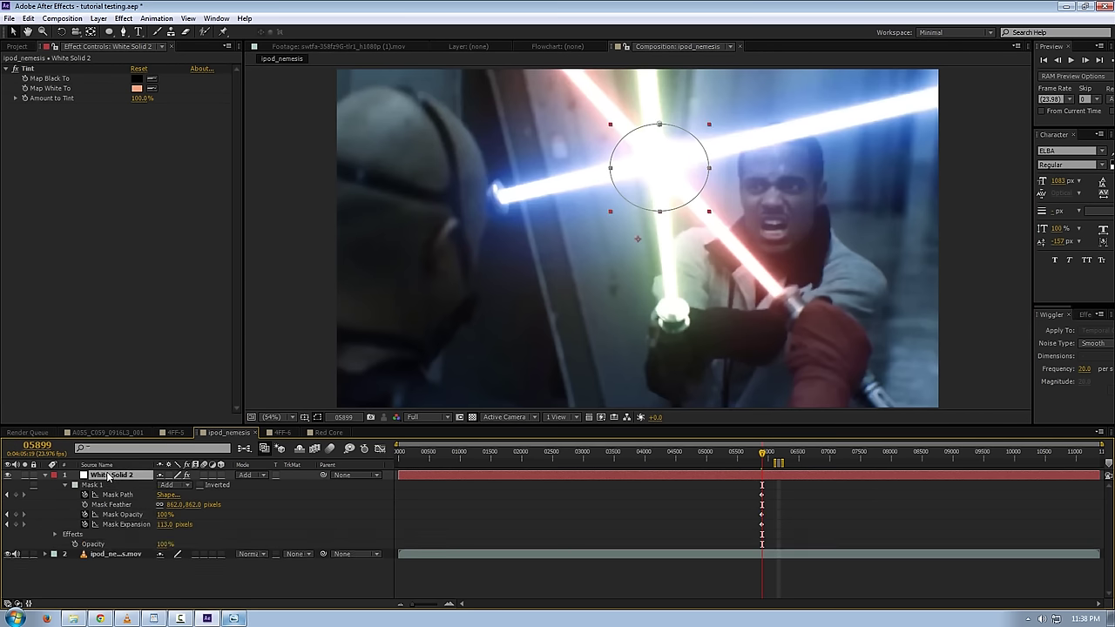
alt+click(75, 545)
text(wiggle(15,20)
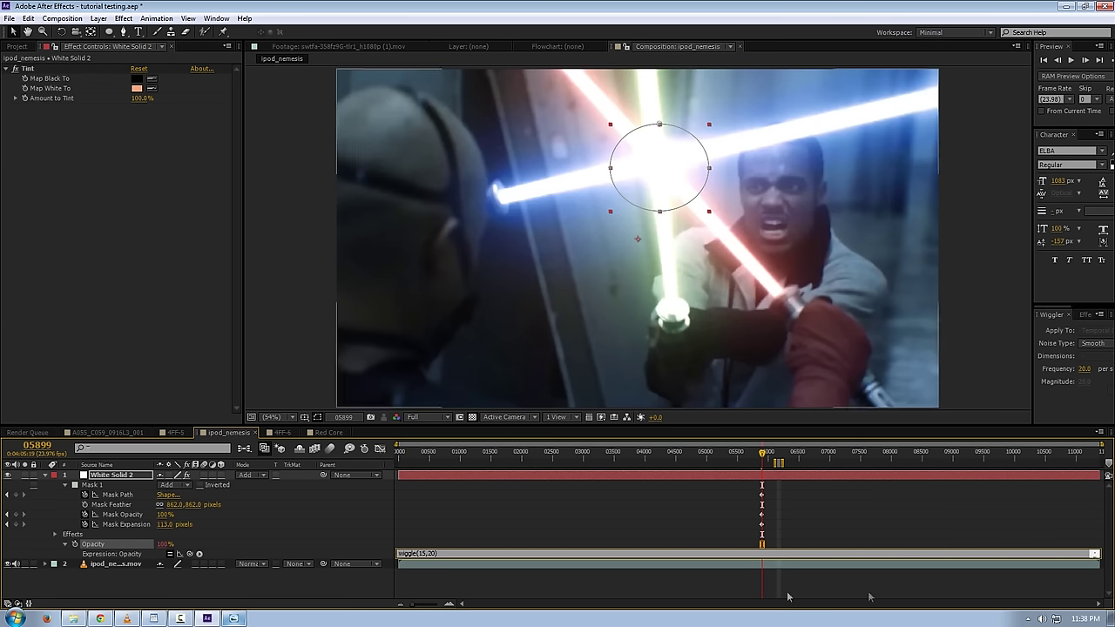
click(341, 530)
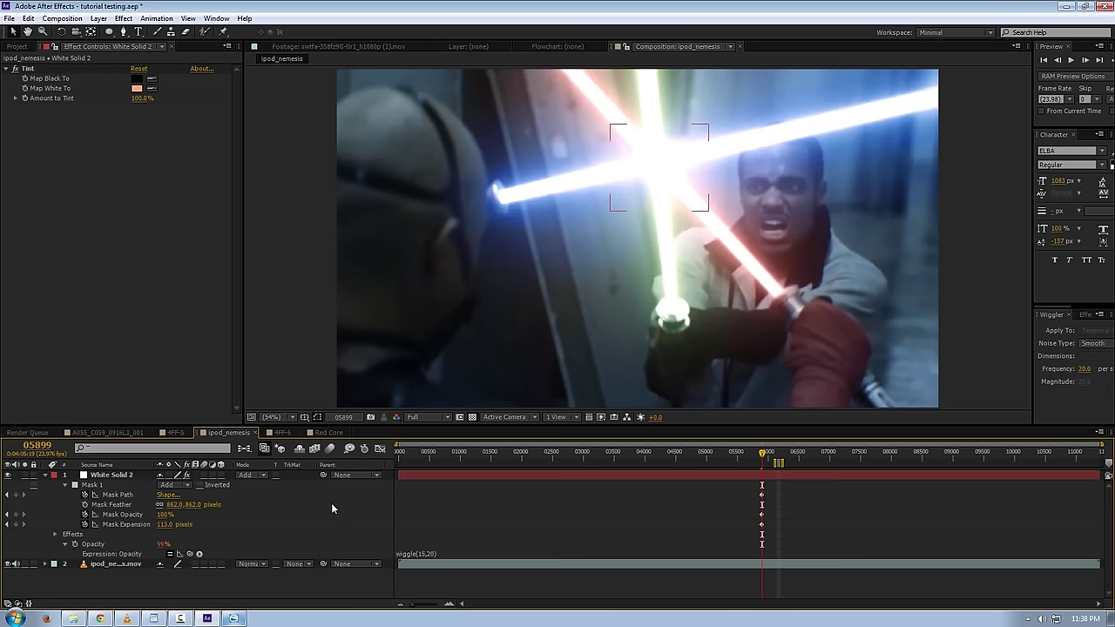
key(ctrl+z)
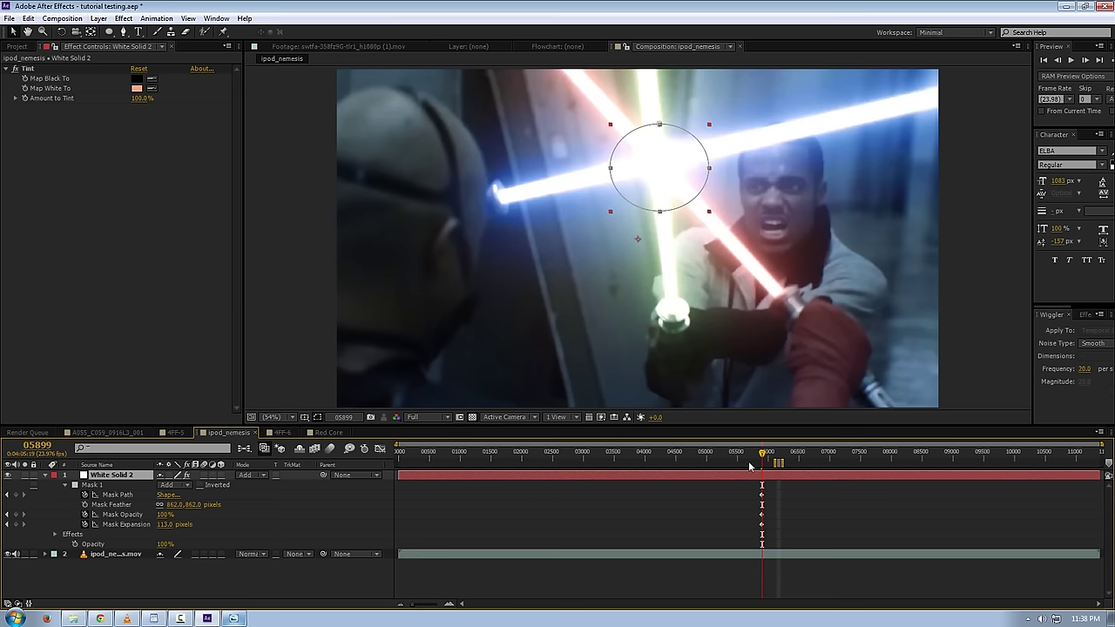
Step back through the clash frames from 05900 to 05892 to review how the flash builds and fades.
key(Page_Down)
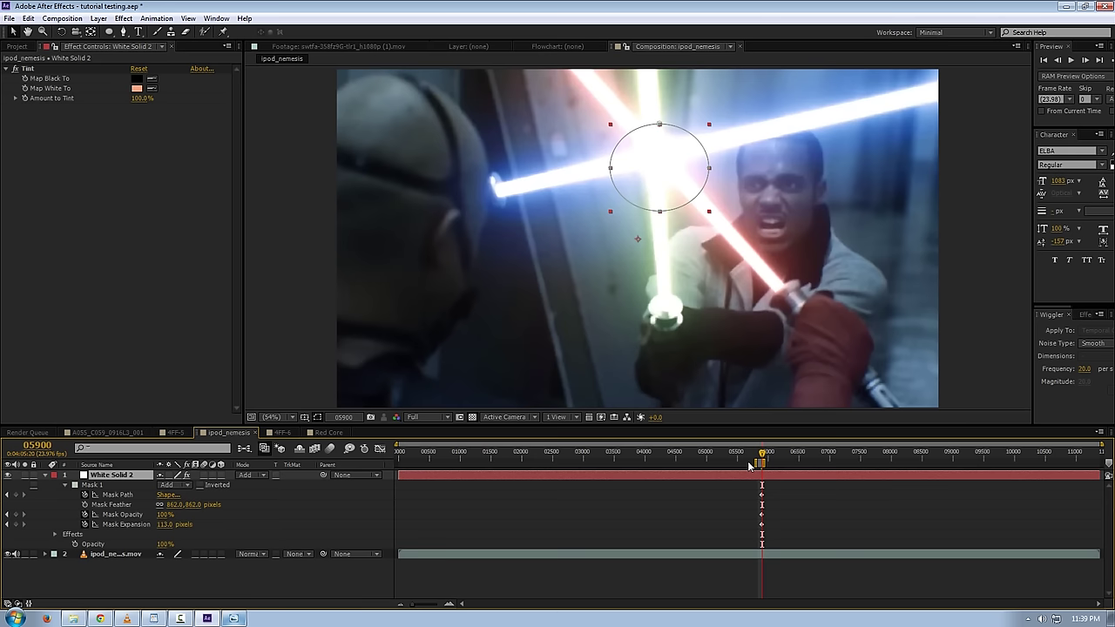
key(Page_Up)
key(Page_Up)
key(Page_Up)
key(Page_Up)
key(Page_Up)
key(Page_Up)
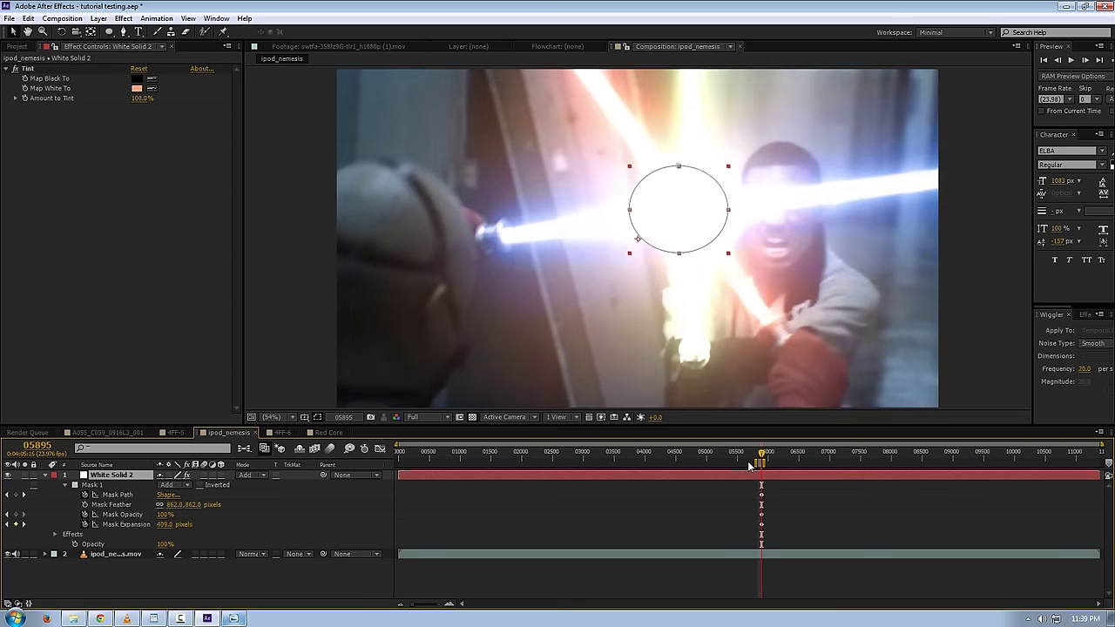
key(Page_Up)
key(Page_Up)
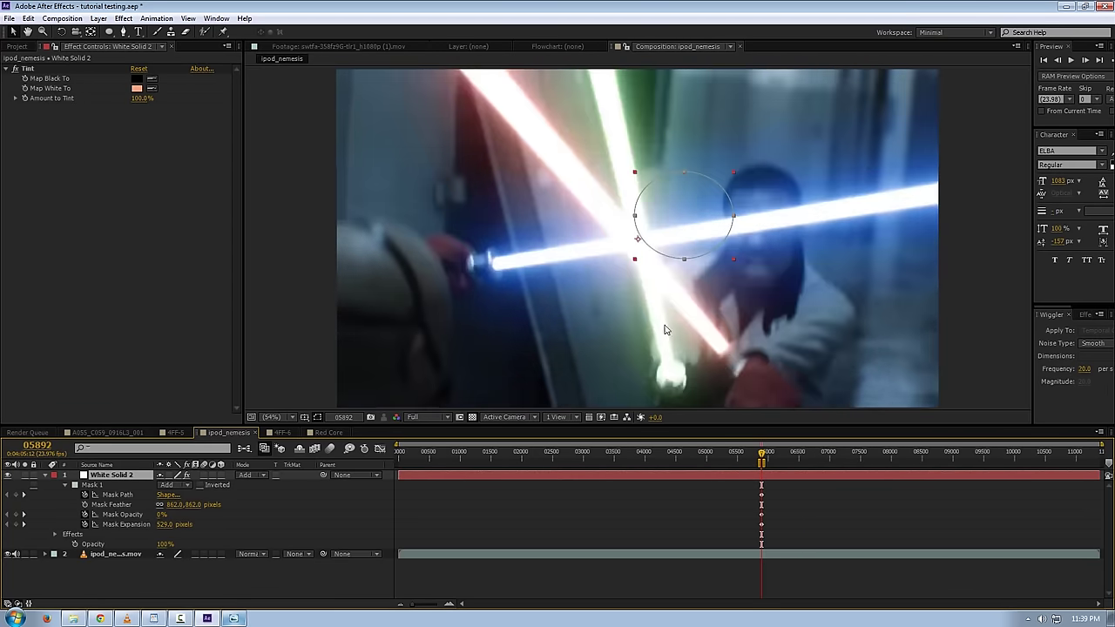
At frame 05894, pull in one side of the flash mask and move the mask over the blue lightsaber's hilt.
click(432, 603)
click(750, 456)
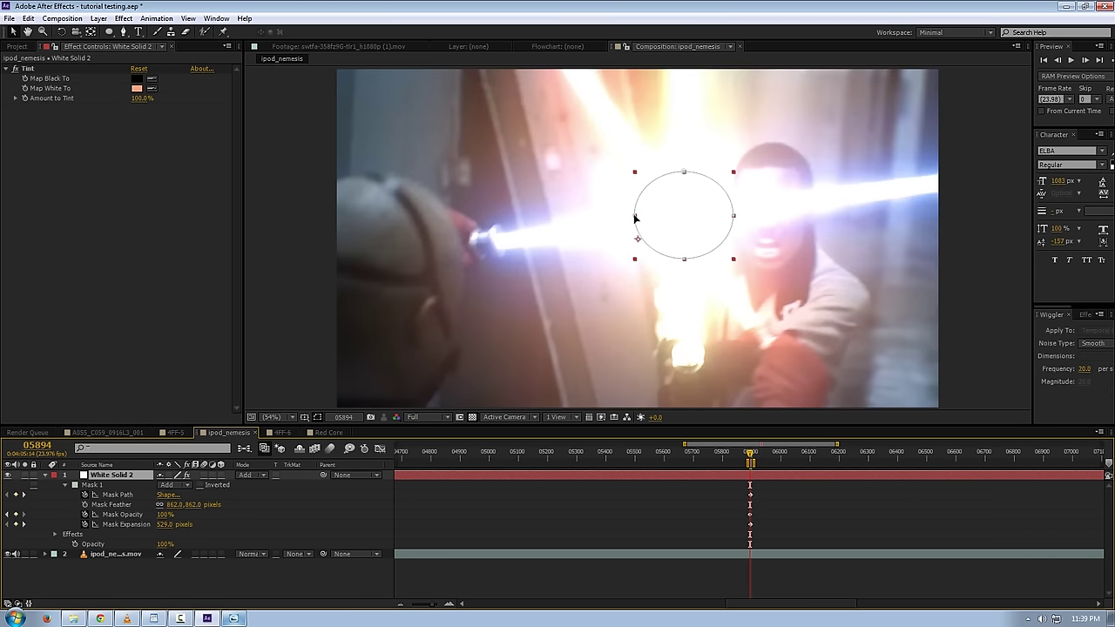
drag(641, 214, 660, 214)
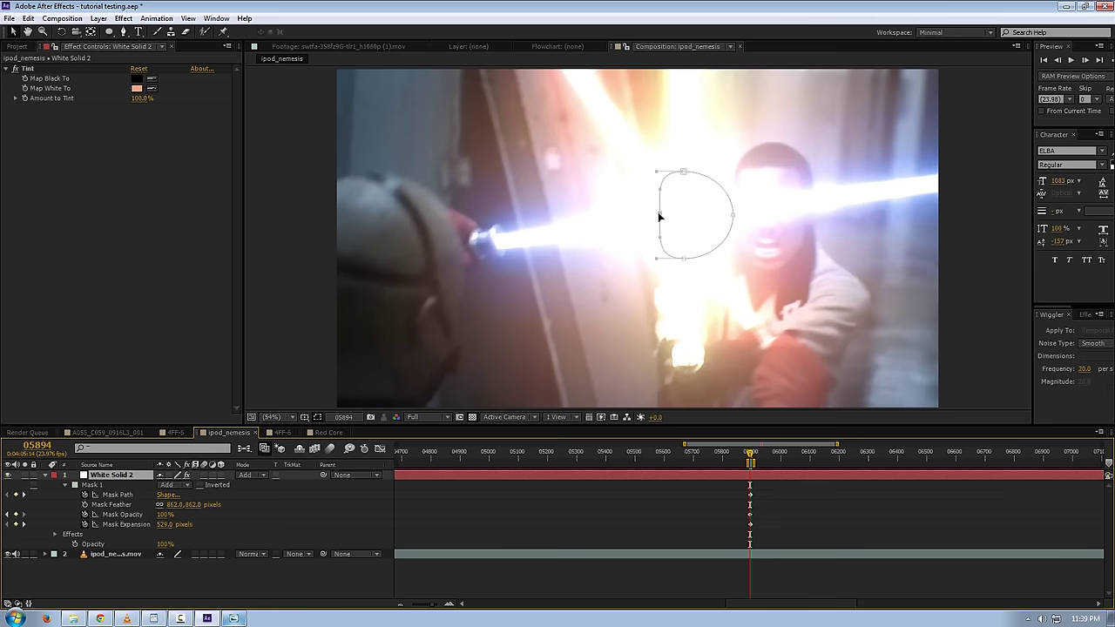
double_click(659, 216)
drag(669, 228, 470, 253)
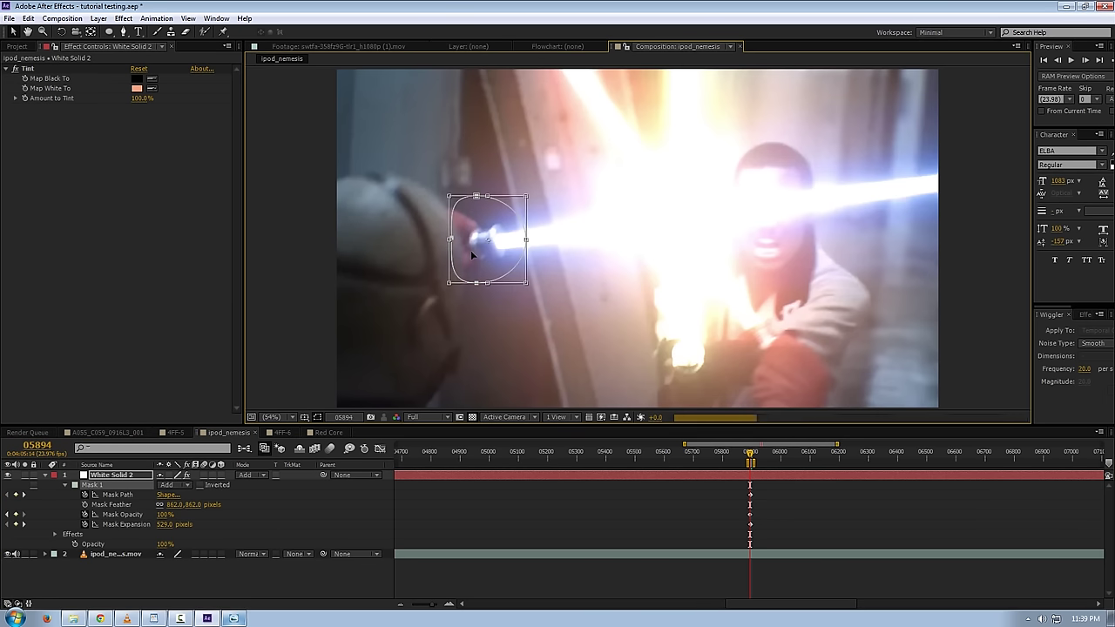
double_click(479, 254)
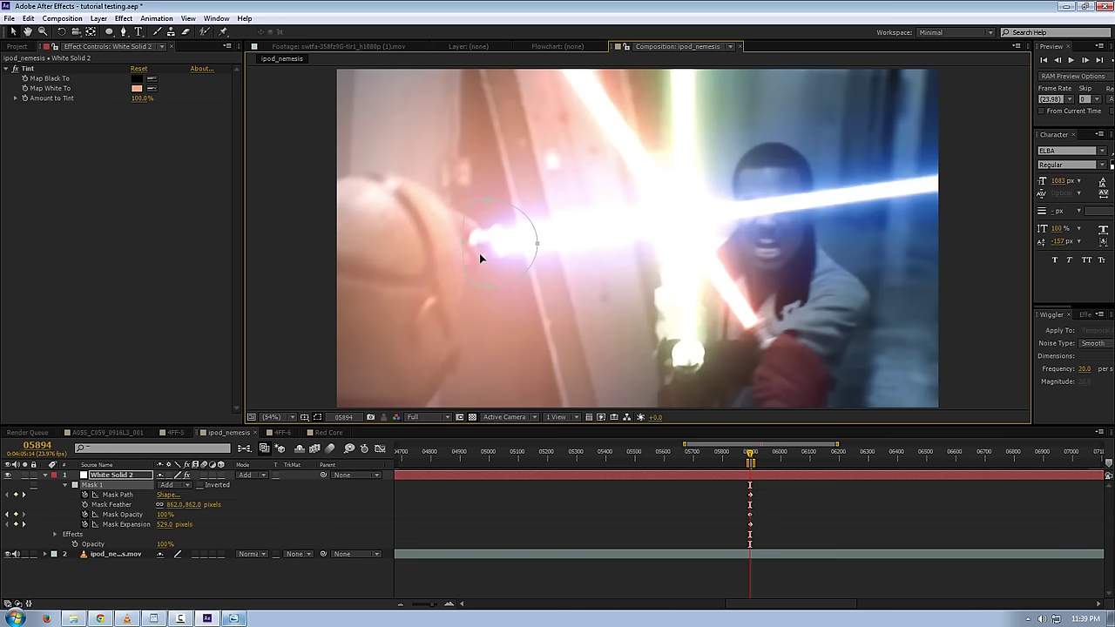
Reduce the mask feather to 156 pixels and the expansion to 269 pixels, and reshape the mask's points beside the hilt.
click(103, 477)
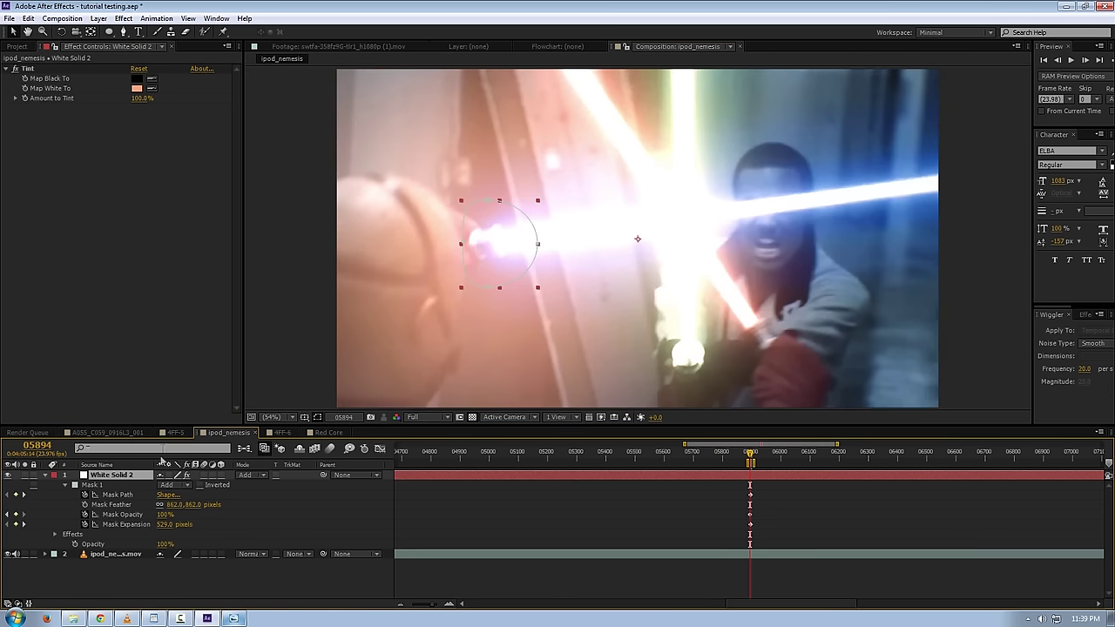
drag(172, 507, 52, 535)
drag(164, 525, 22, 551)
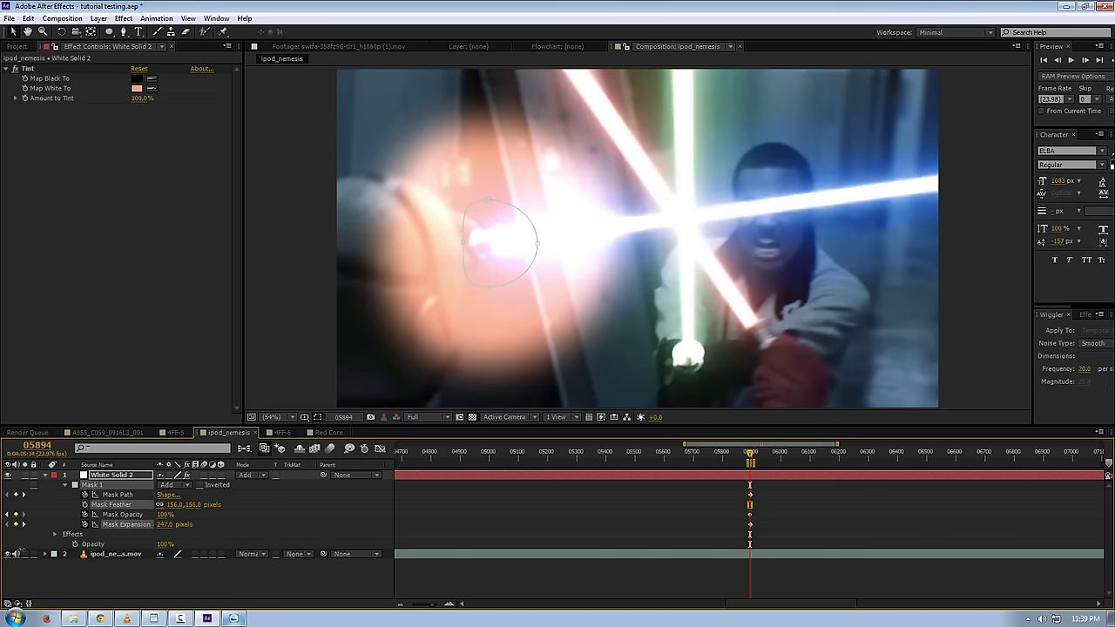
drag(487, 198, 441, 202)
mouse_move(461, 241)
mouse_down()
mouse_move(599, 221)
mouse_move(457, 243)
mouse_up()
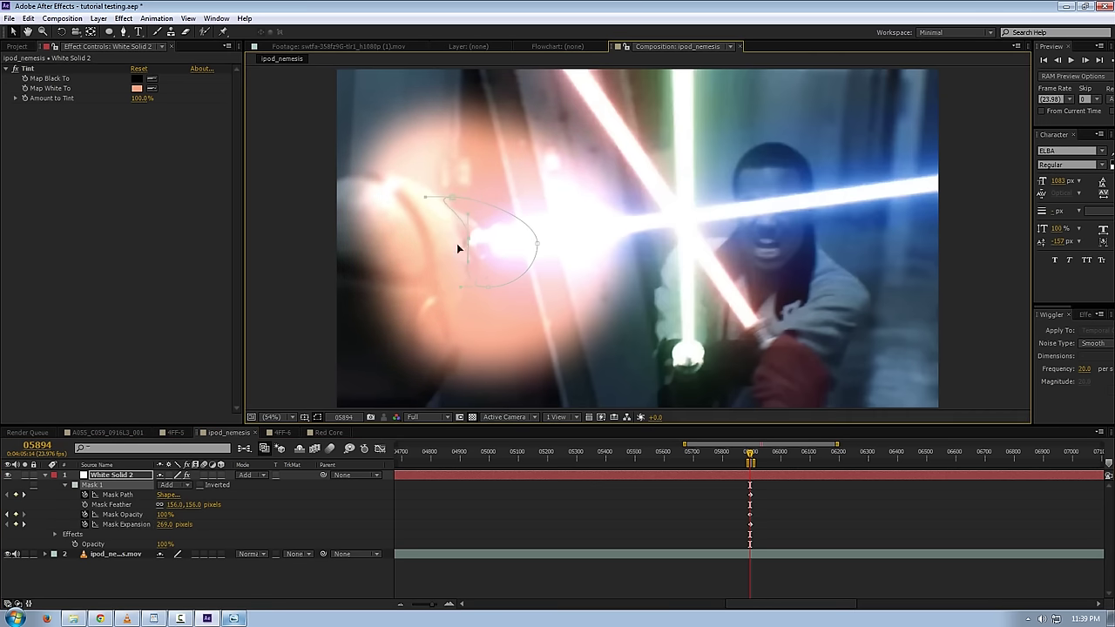
Tighten the hilt glow to a 93-pixel feather and 19-pixel expansion, and pull the mask's upper point up and left.
drag(172, 504, 81, 524)
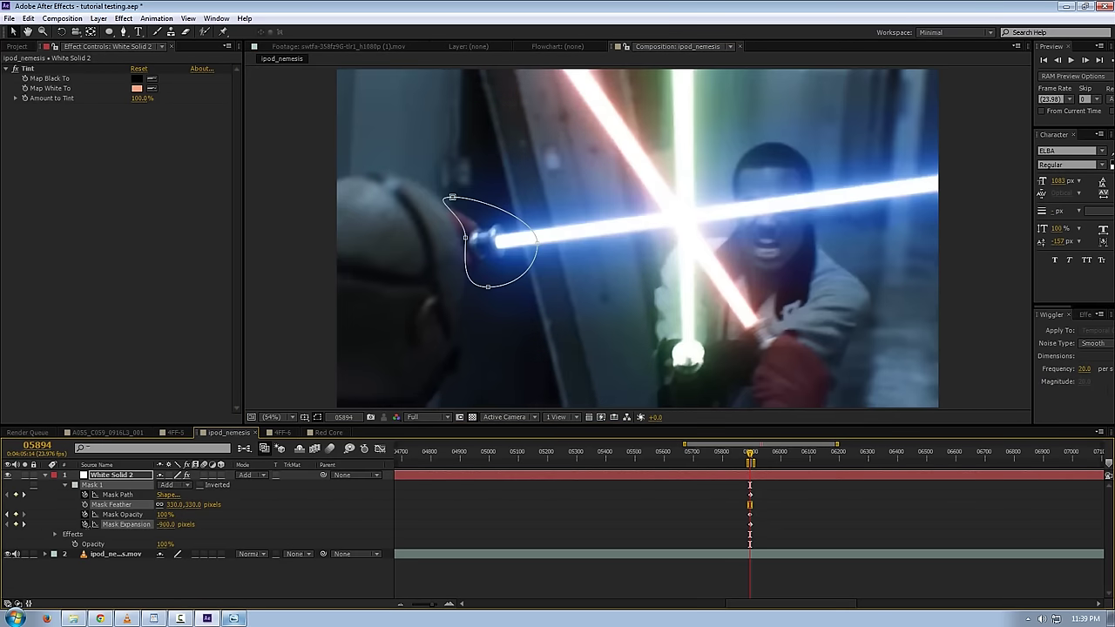
drag(165, 524, 155, 534)
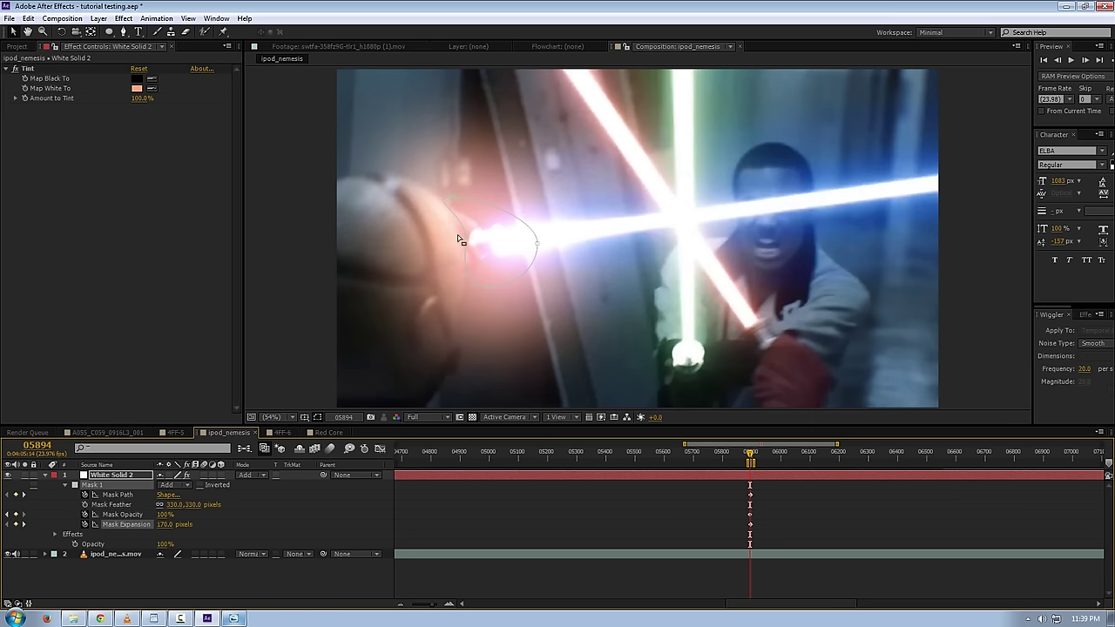
drag(186, 505, 122, 505)
drag(37, 534, 40, 534)
drag(164, 524, 216, 504)
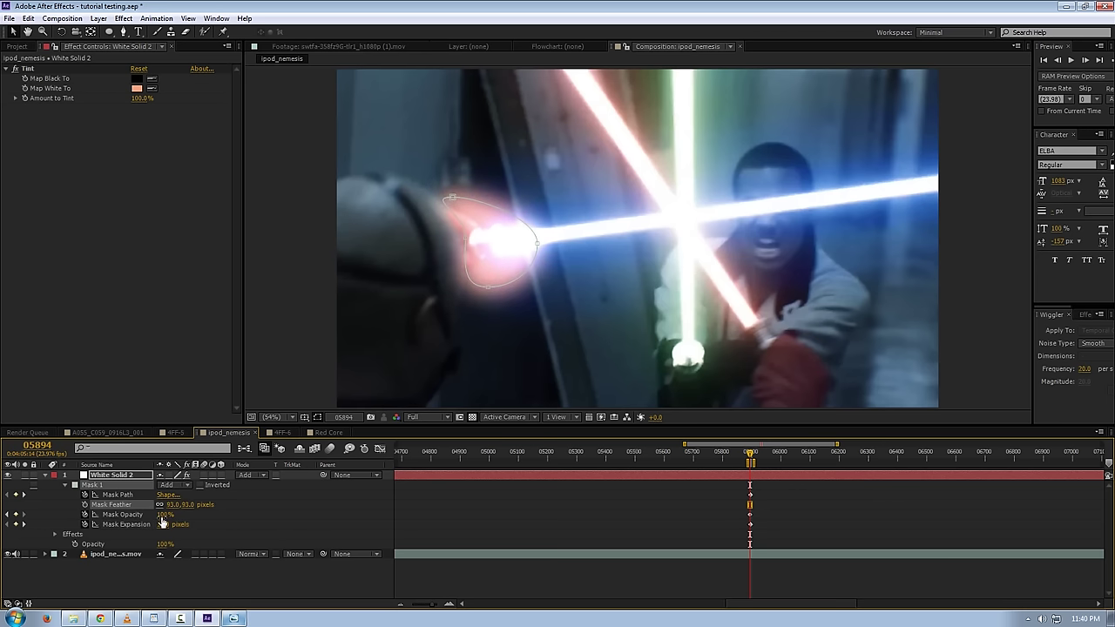
mouse_move(450, 195)
mouse_down()
mouse_move(455, 169)
mouse_move(445, 185)
mouse_up()
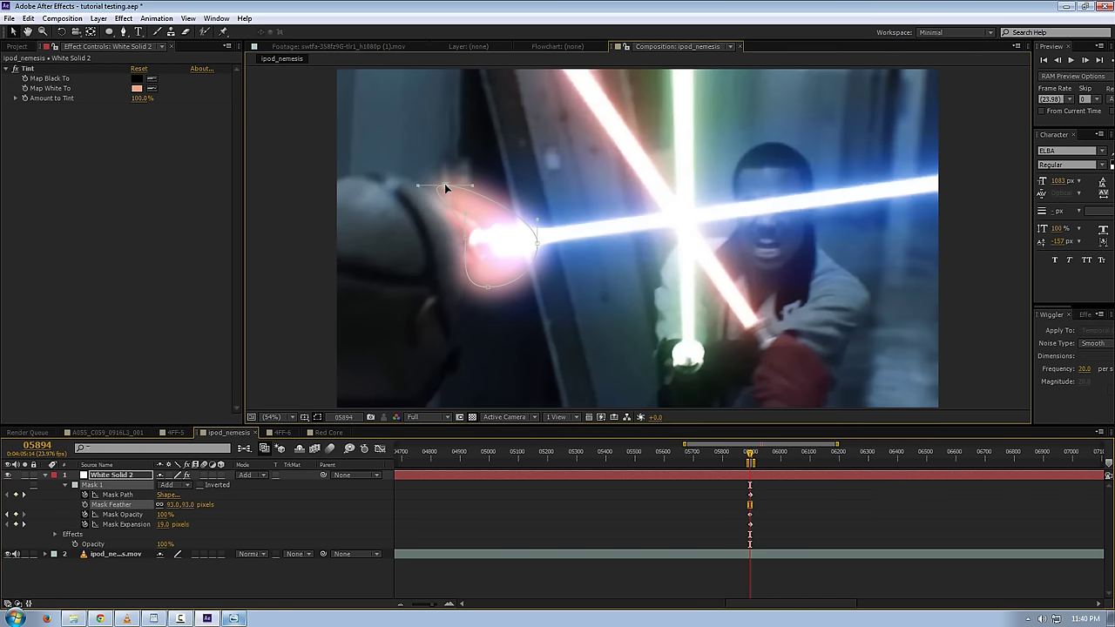
click(137, 88)
mouse_move(76, 35)
mouse_down()
mouse_move(46, 8)
mouse_move(106, 24)
mouse_move(48, 26)
mouse_move(57, 3)
mouse_up()
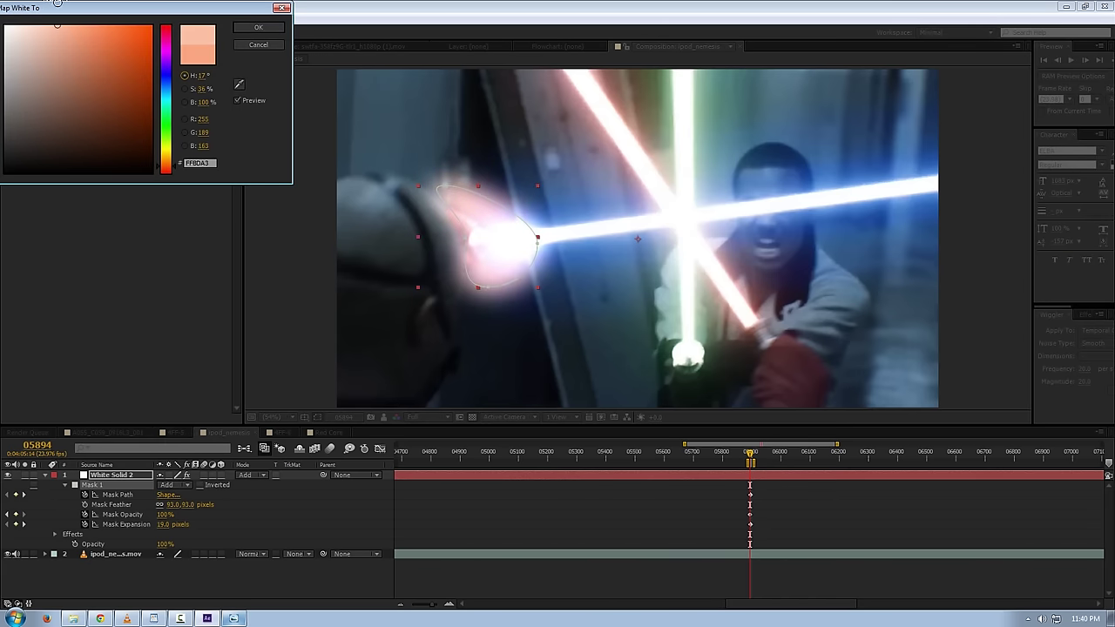
click(259, 46)
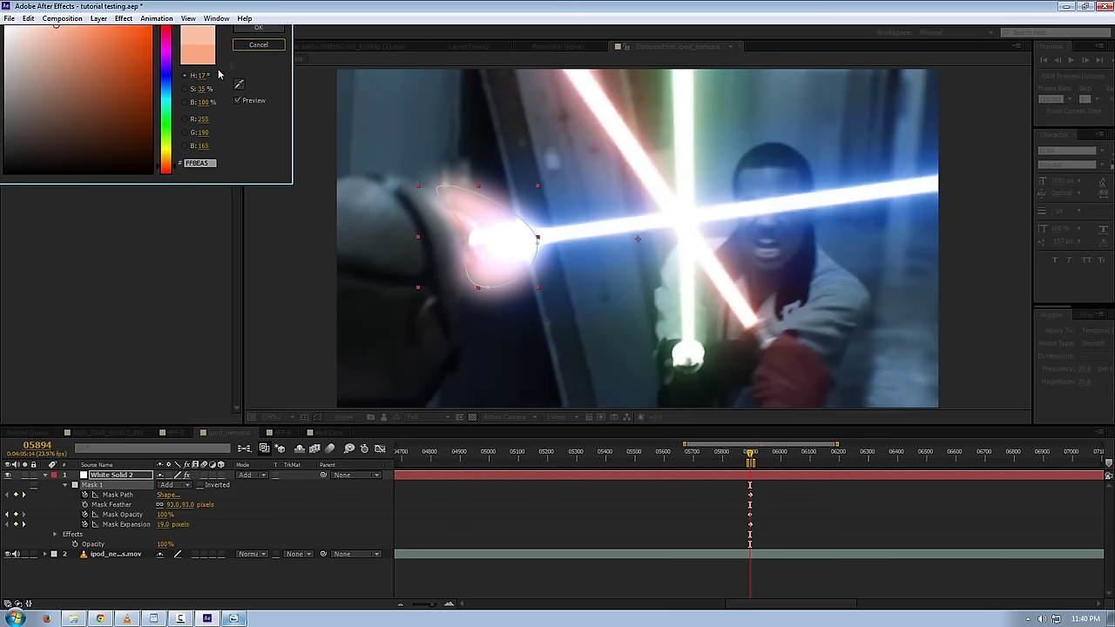
Remove the Tint effect and delete Mask 1 from White Solid 2.
click(123, 477)
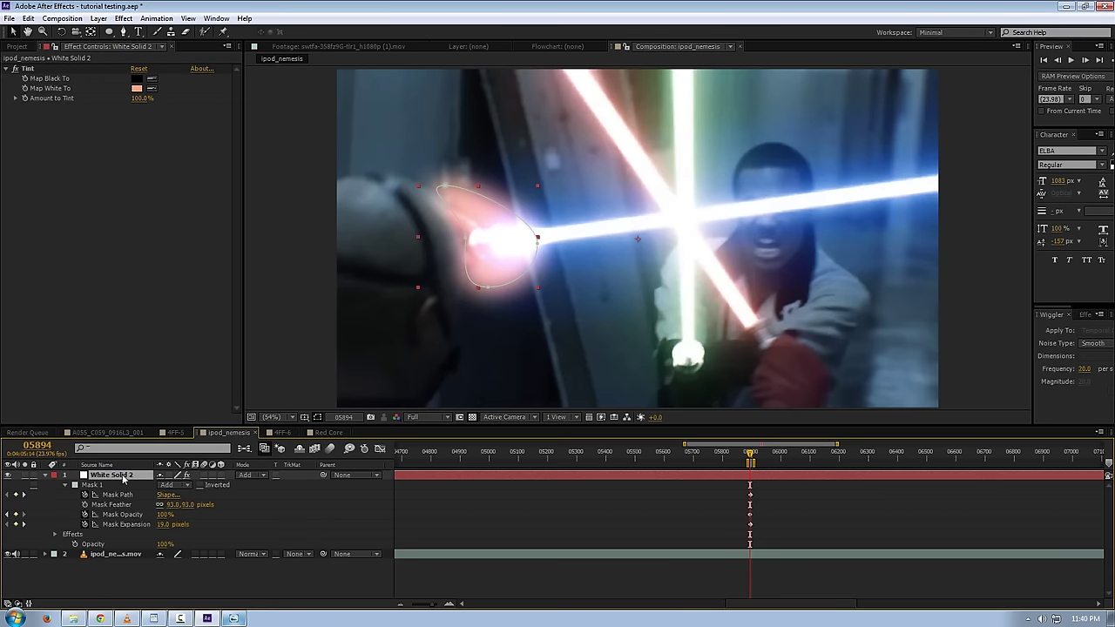
right_click(115, 164)
click(144, 112)
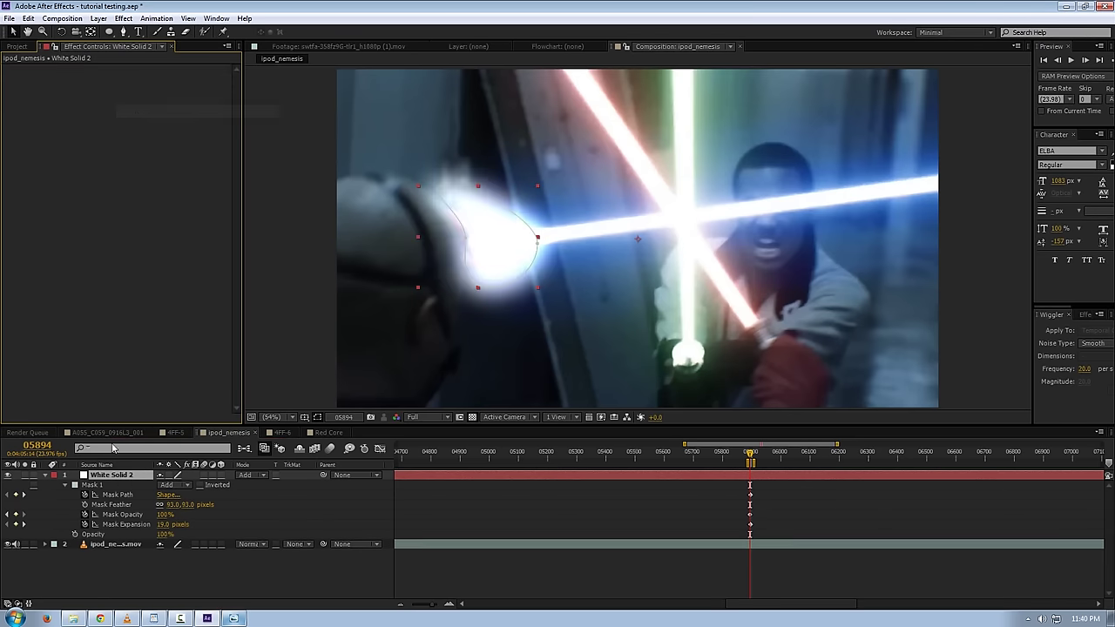
click(93, 489)
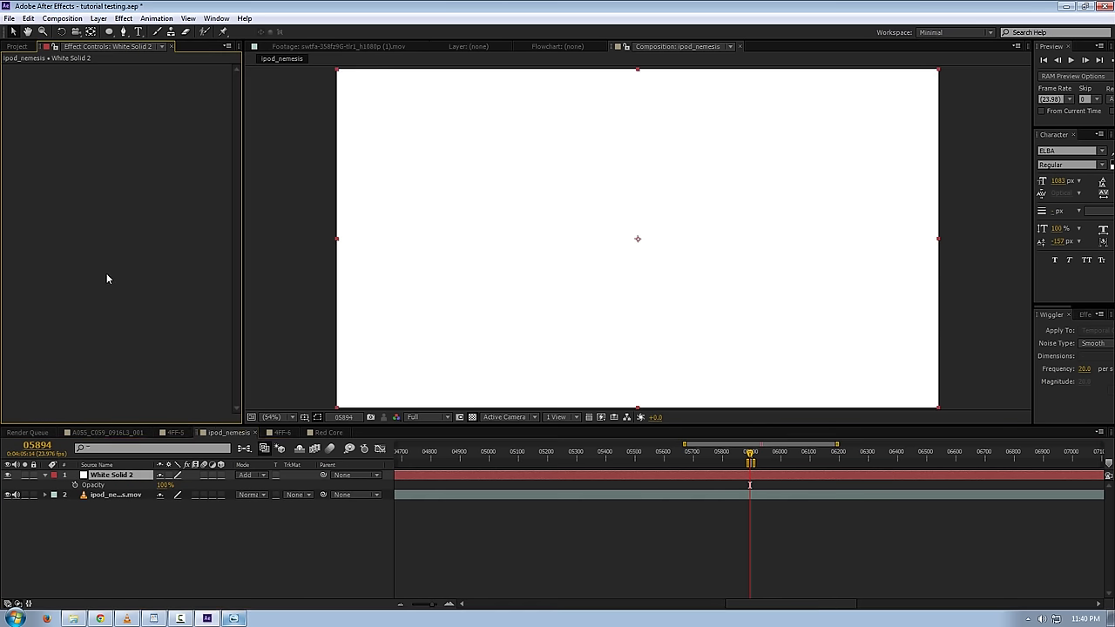
Apply the Video Copilot Optical Flares effect to White Solid 2.
right_click(106, 273)
mouse_move(148, 601)
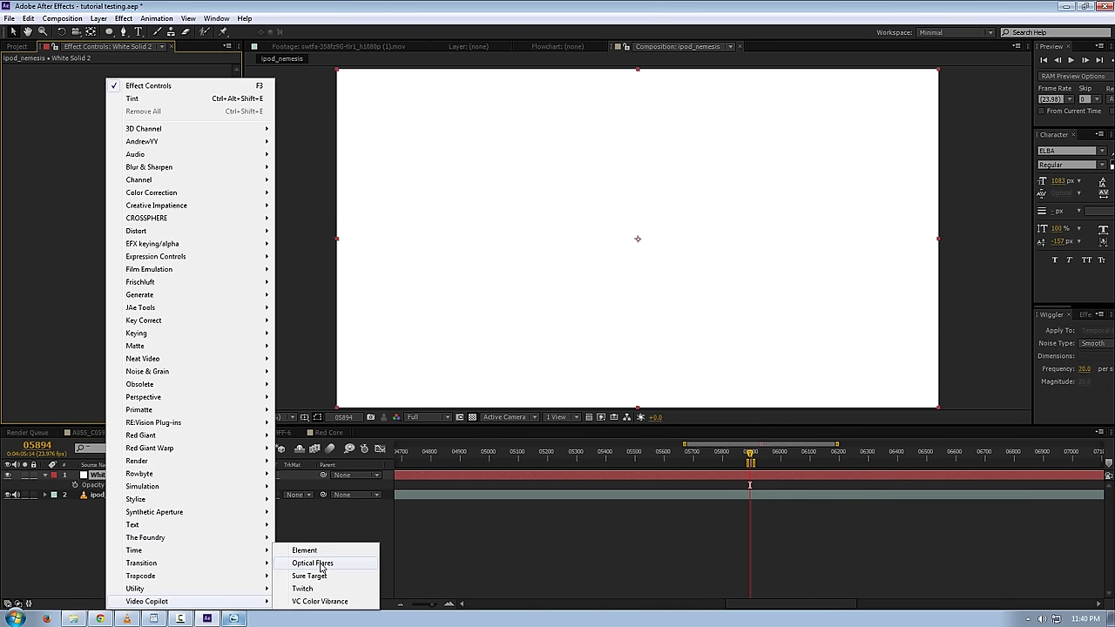
click(312, 563)
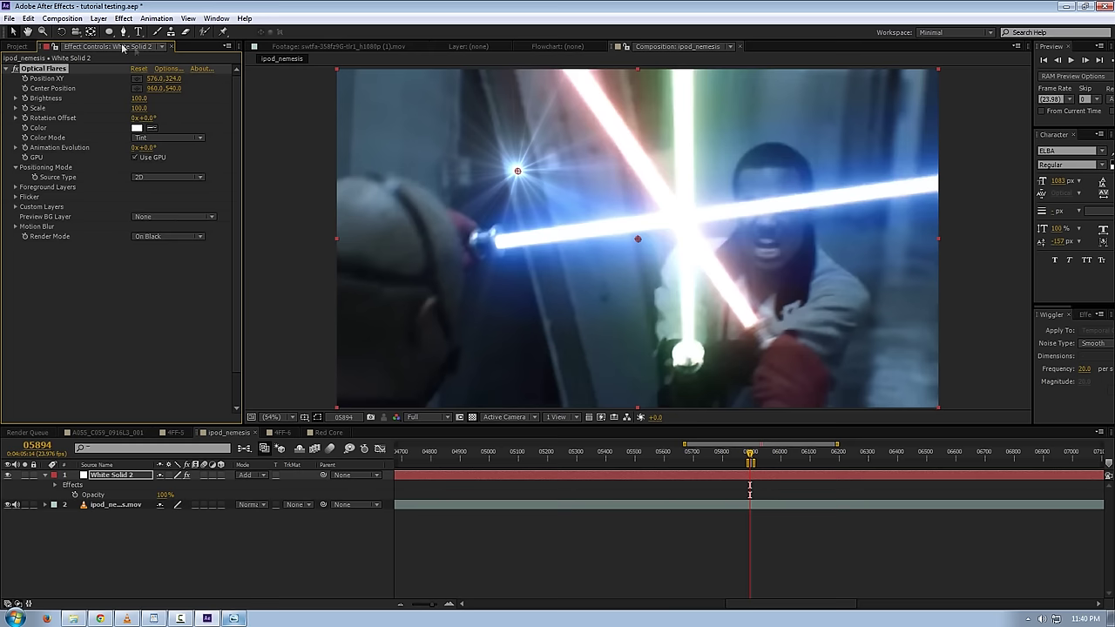
Open the Optical Flares options, browse the preset folders, and clear all objects from the flare stack.
click(165, 68)
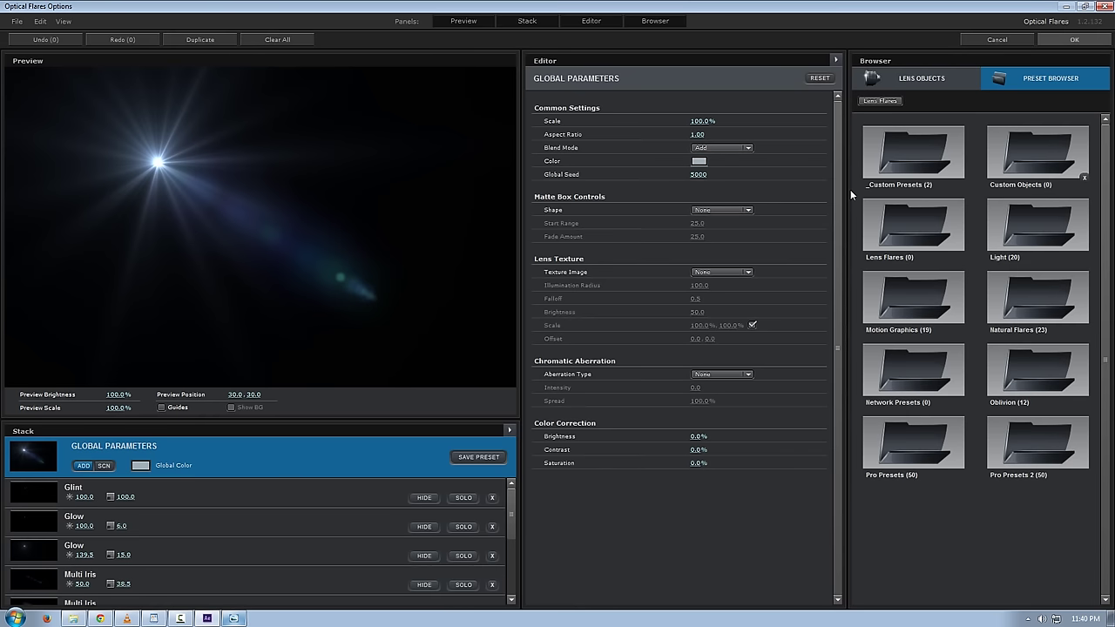
double_click(918, 135)
double_click(900, 174)
double_click(944, 296)
click(918, 159)
click(277, 39)
Build a flare from Glow and Spike Ball lens objects, and stretch the Spike Ball to 88.5% by 31.5%.
click(525, 326)
click(909, 88)
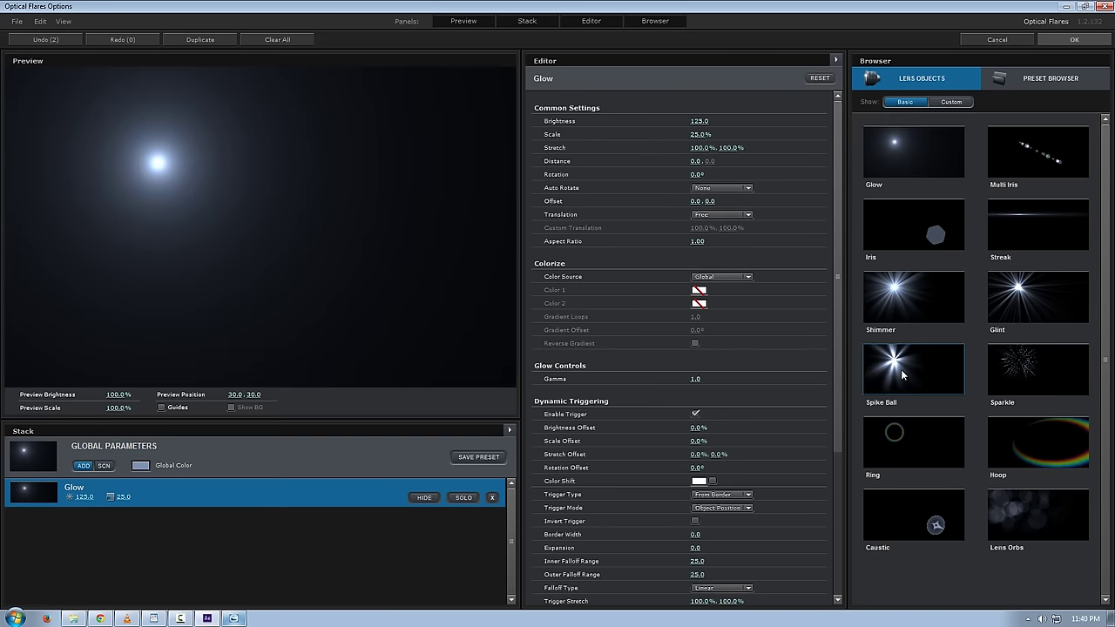
click(901, 369)
drag(694, 174, 657, 195)
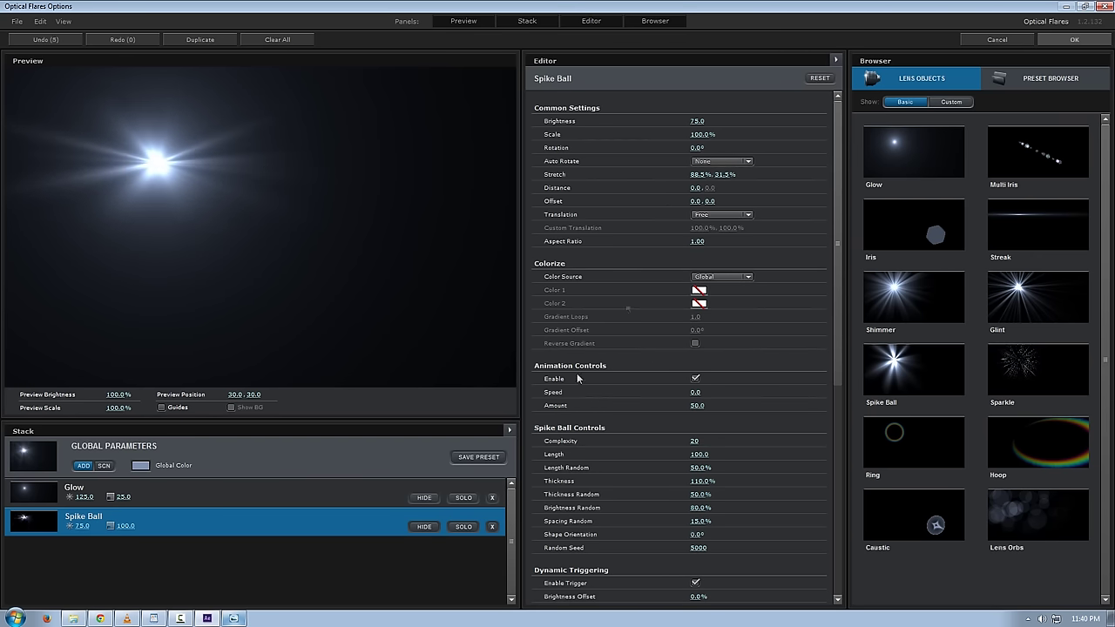
Set the flare's global color to a pale orange and move the flare in the preview to position 40.7, 32.6.
click(139, 467)
mouse_move(159, 94)
mouse_down()
mouse_move(162, 170)
mouse_move(162, 154)
mouse_up()
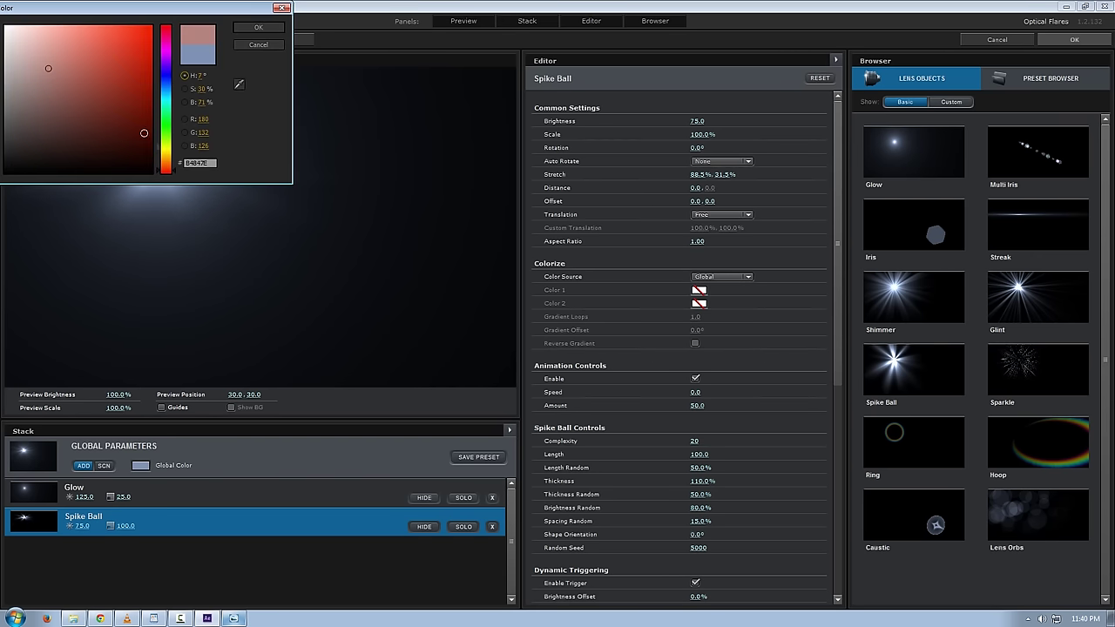
drag(92, 37, 171, 16)
drag(168, 145, 169, 160)
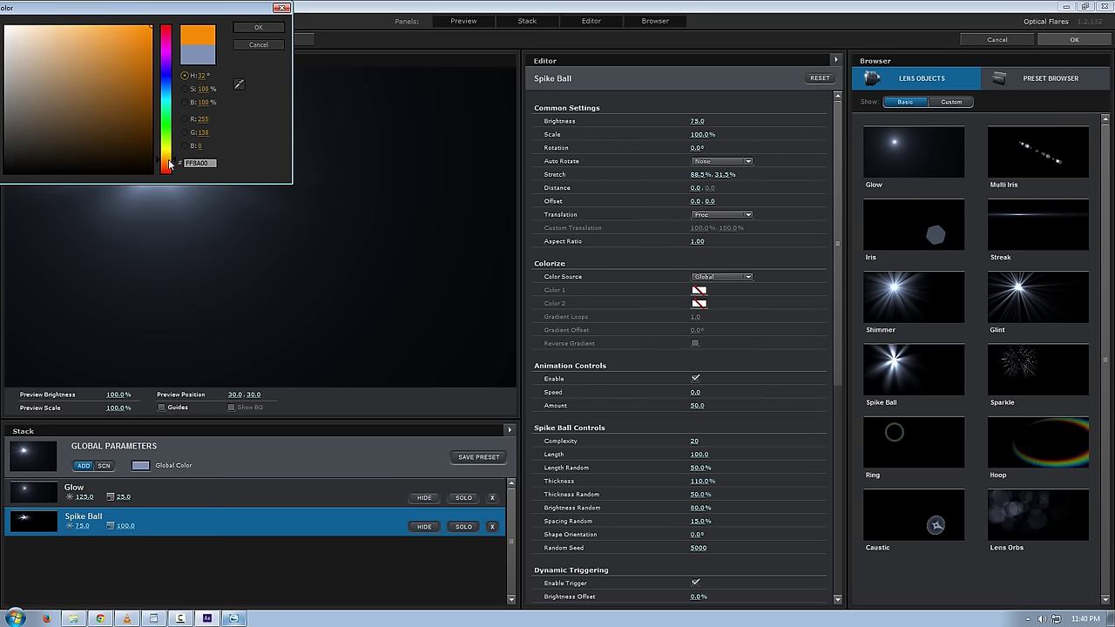
click(108, 26)
key(Return)
drag(170, 209, 212, 174)
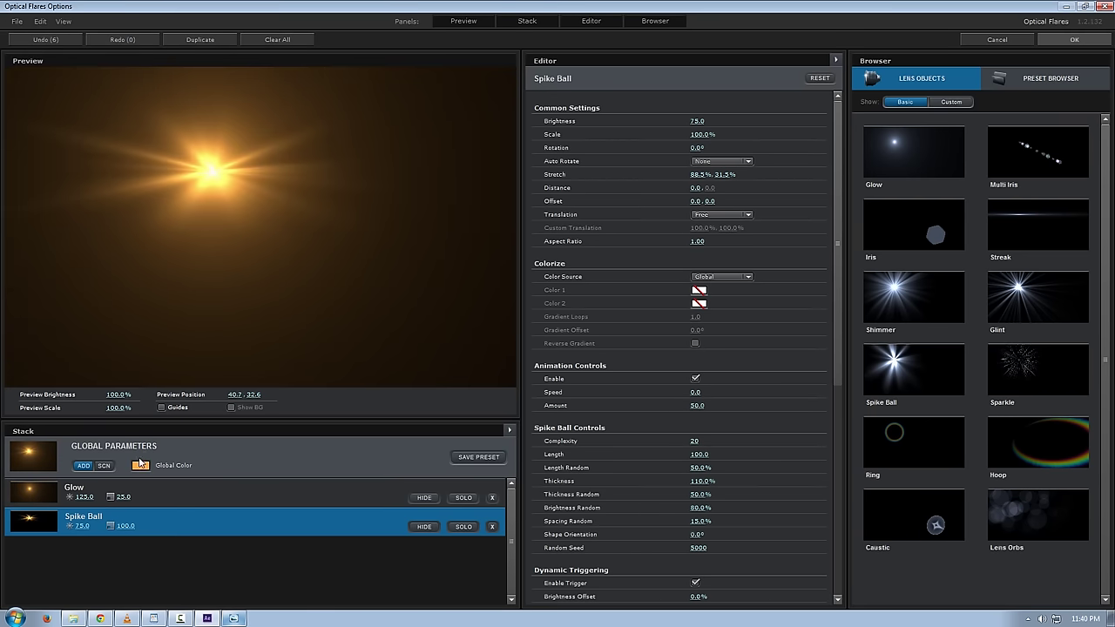
click(139, 465)
click(258, 27)
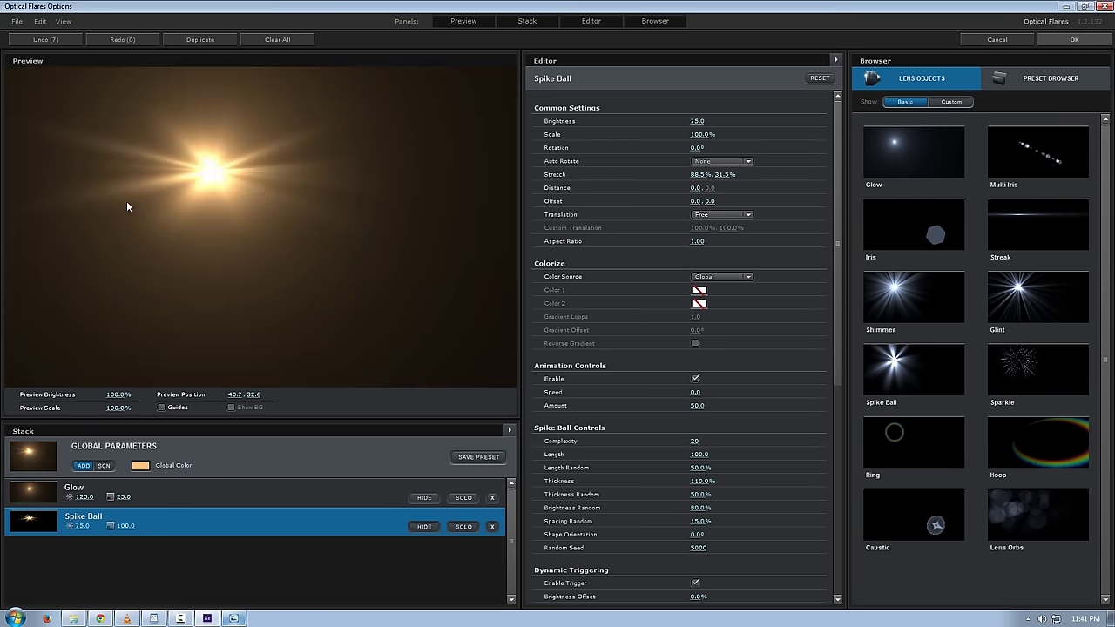
Accept the custom flare design and place the flare at position 511.2, 296.2 in the composition.
click(1074, 39)
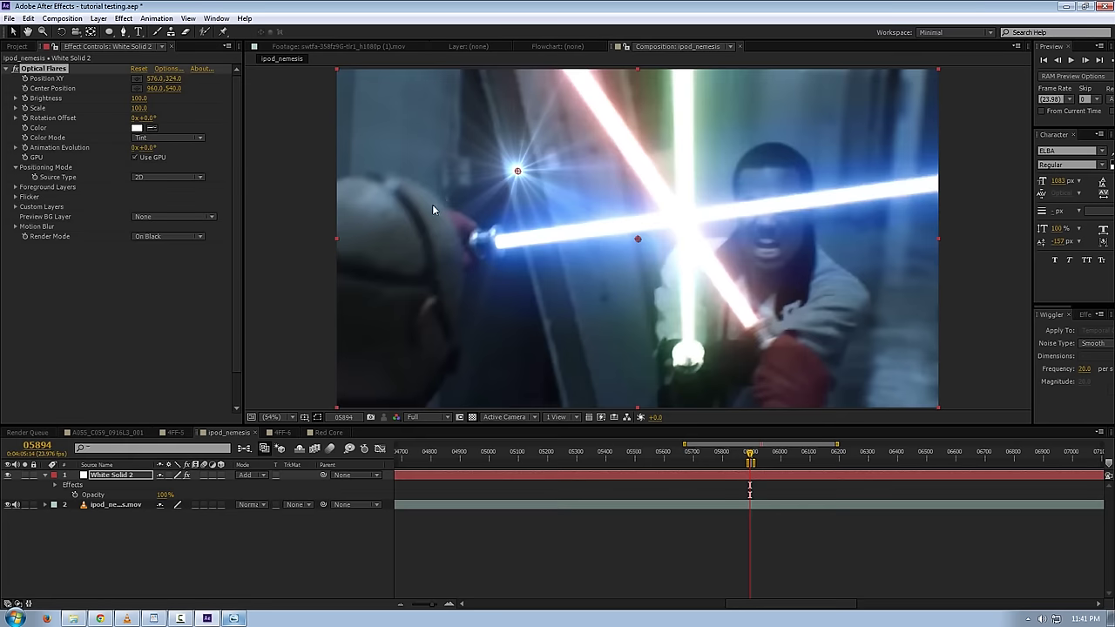
drag(518, 175, 497, 163)
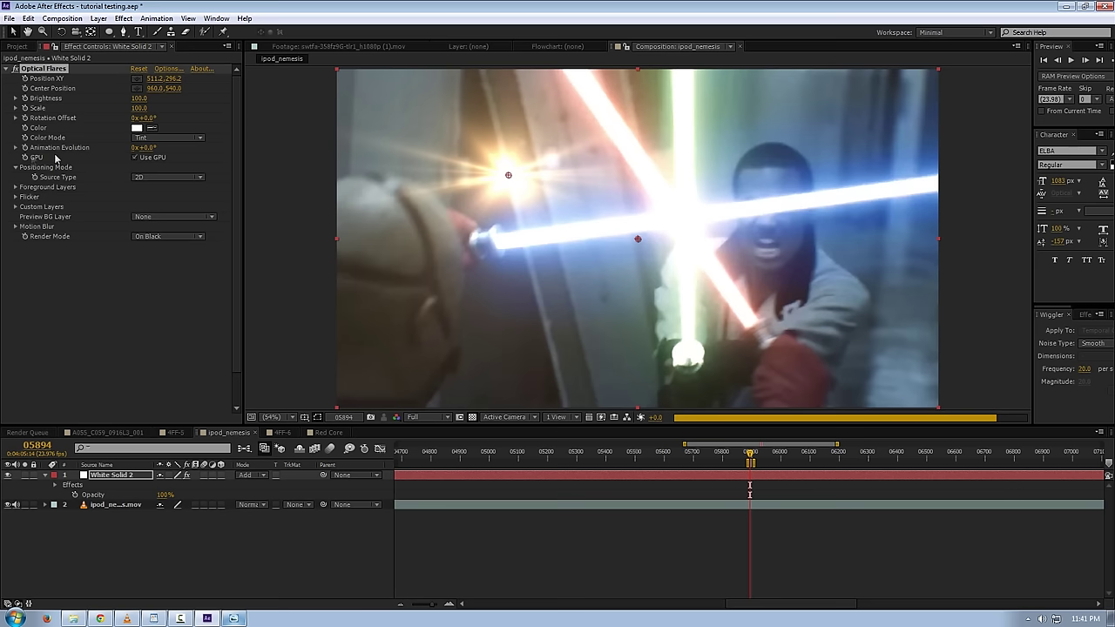
Keyframe the soloed flare's Animation Evolution from 3x+57° at frame 5894 to 4x+278° at frame 5960, and preview the animation.
drag(143, 147, 362, 160)
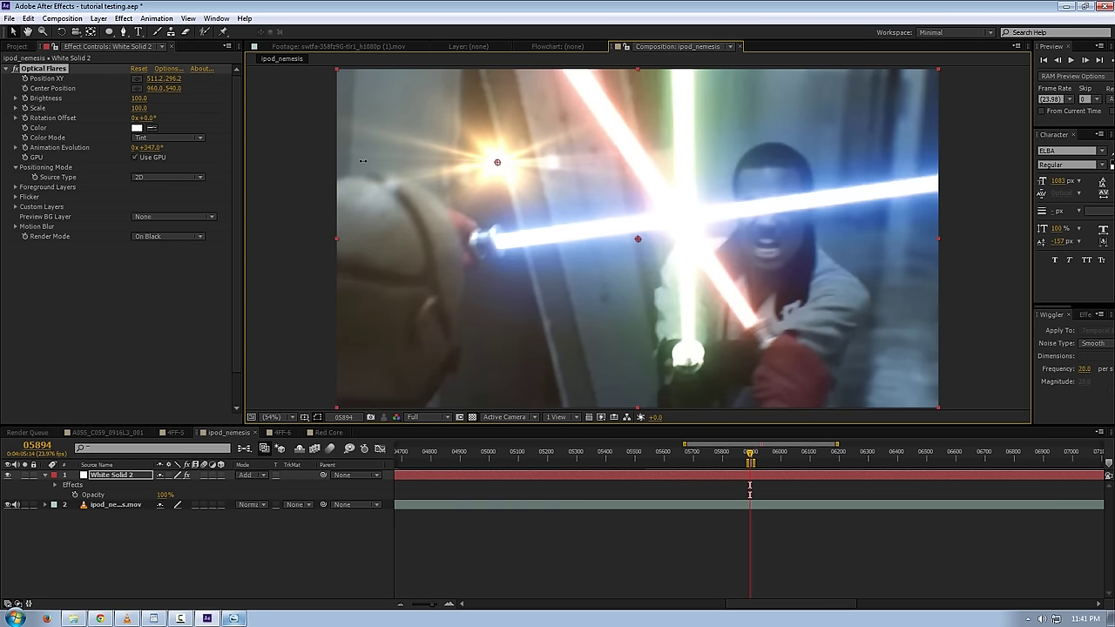
drag(447, 184, 522, 187)
right_click(145, 320)
click(99, 276)
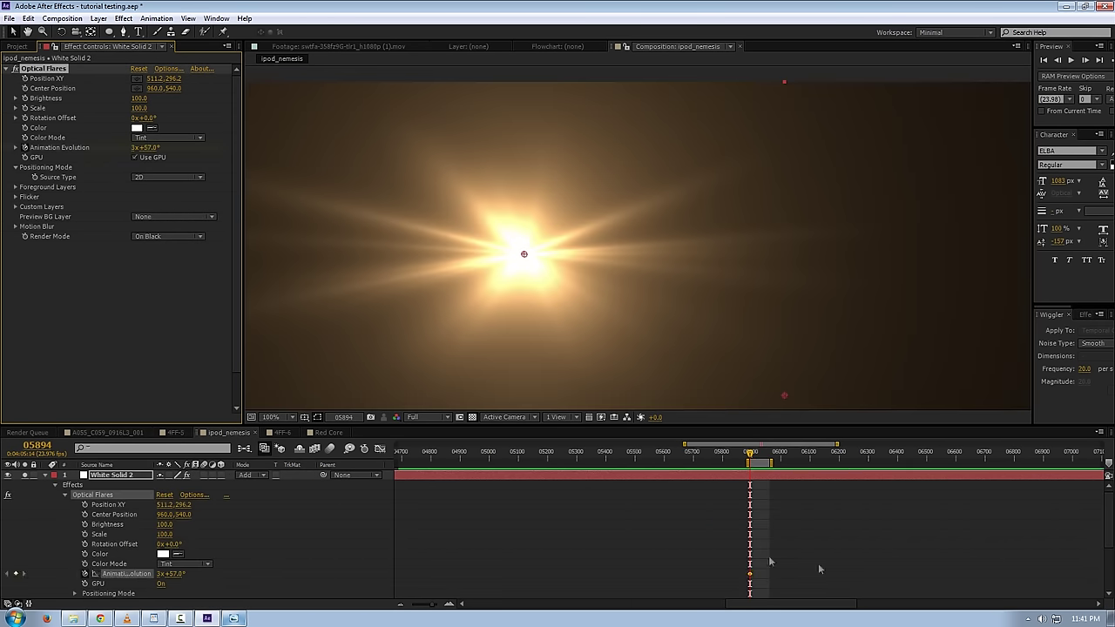
click(770, 460)
drag(150, 147, 636, 223)
key(KP_0)
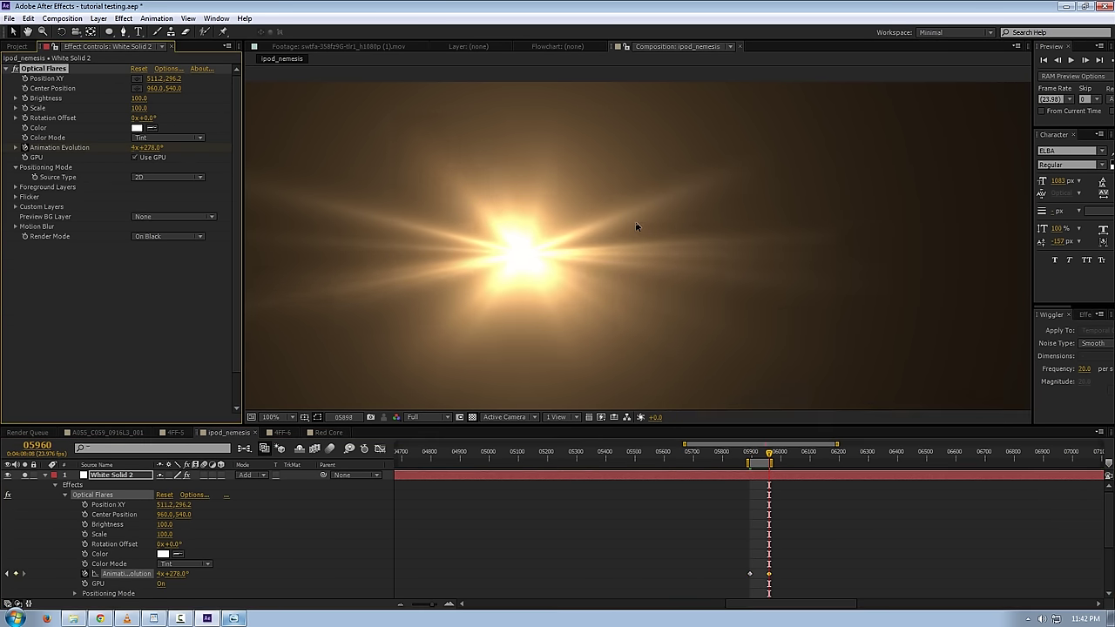
Try a Sharp flicker on the flare with speed 84 and amount 14.
click(15, 197)
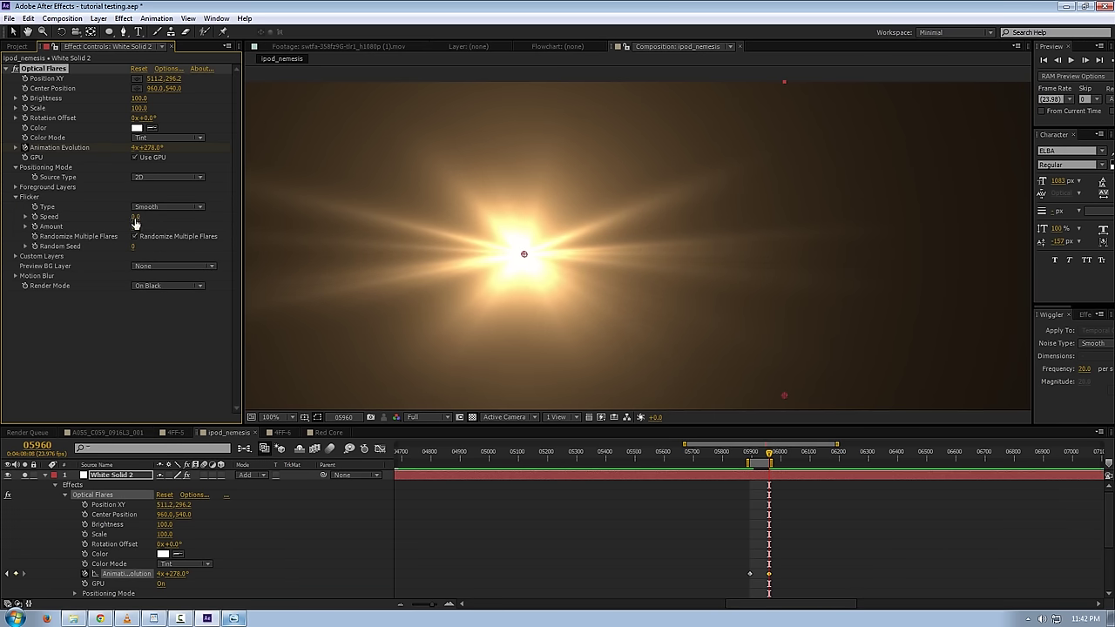
drag(135, 223, 167, 223)
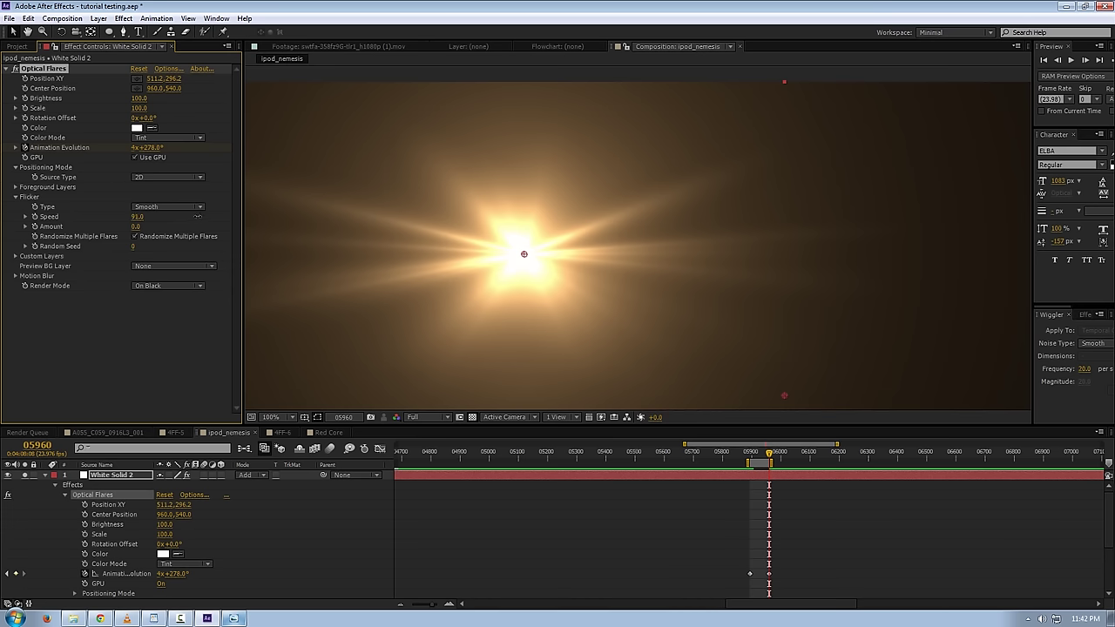
drag(194, 215, 148, 227)
click(149, 207)
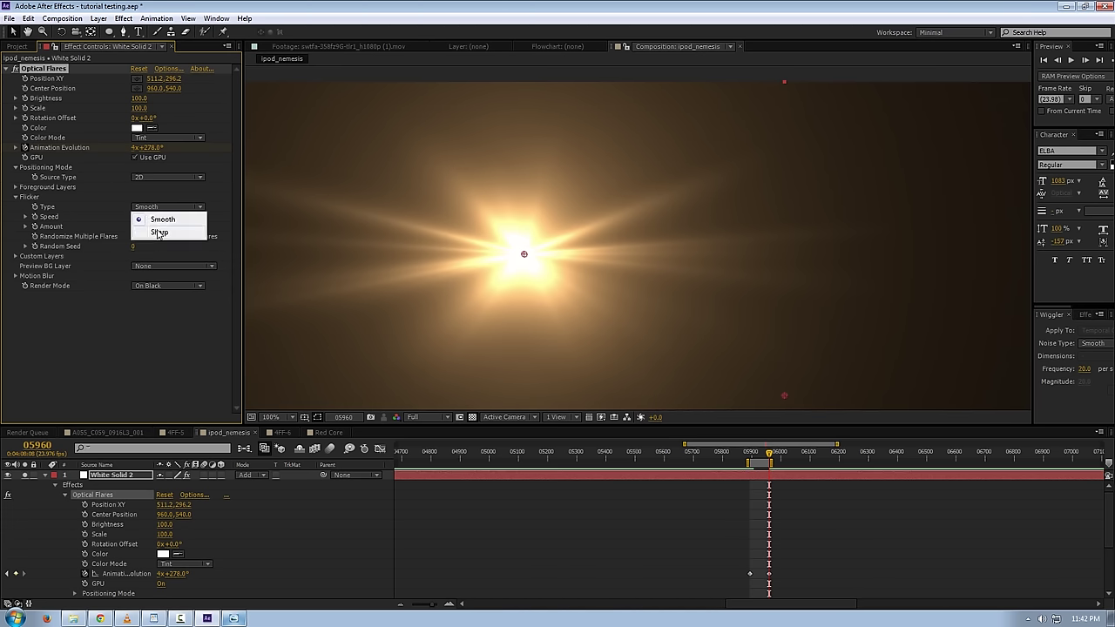
click(146, 366)
click(153, 207)
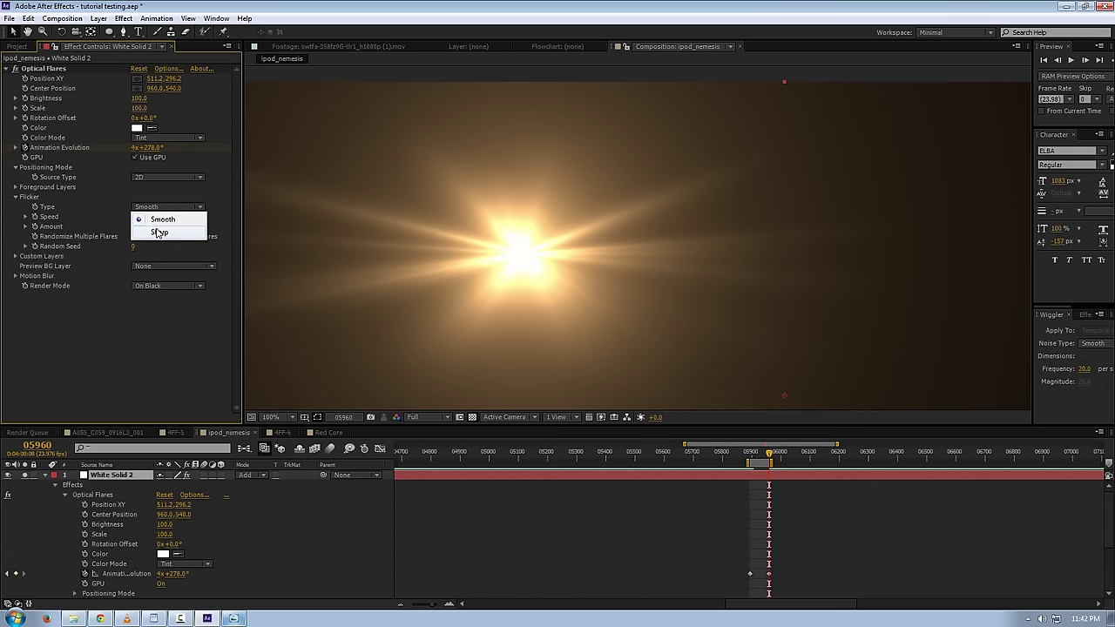
click(161, 232)
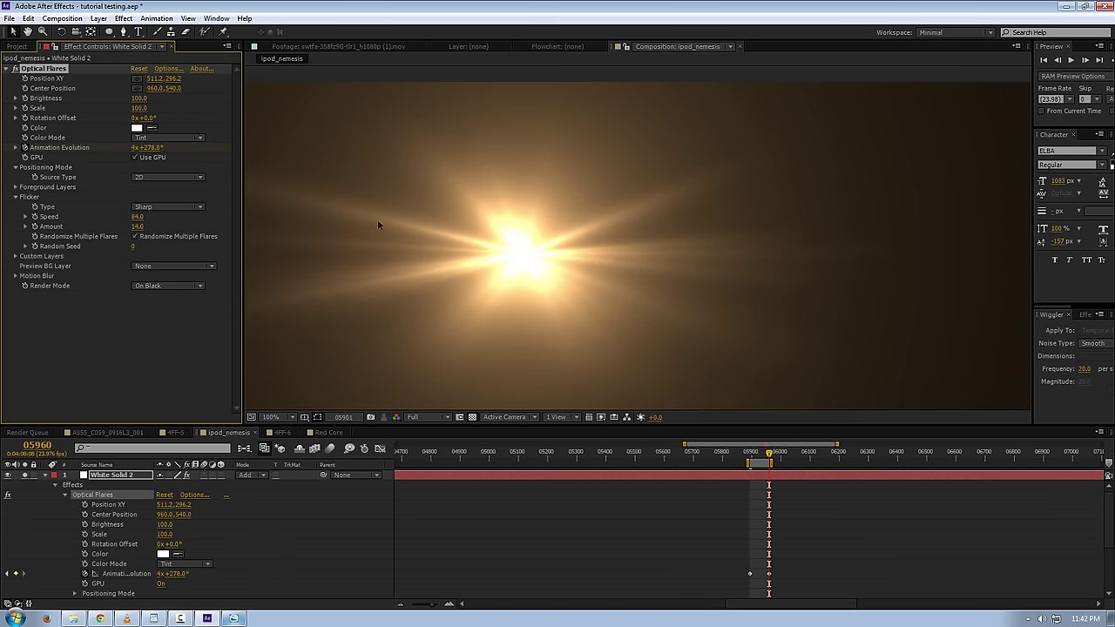
Set the flare's flicker to the Smooth type with speed 100 and amount 30, and preview it.
drag(137, 216, 150, 227)
click(162, 228)
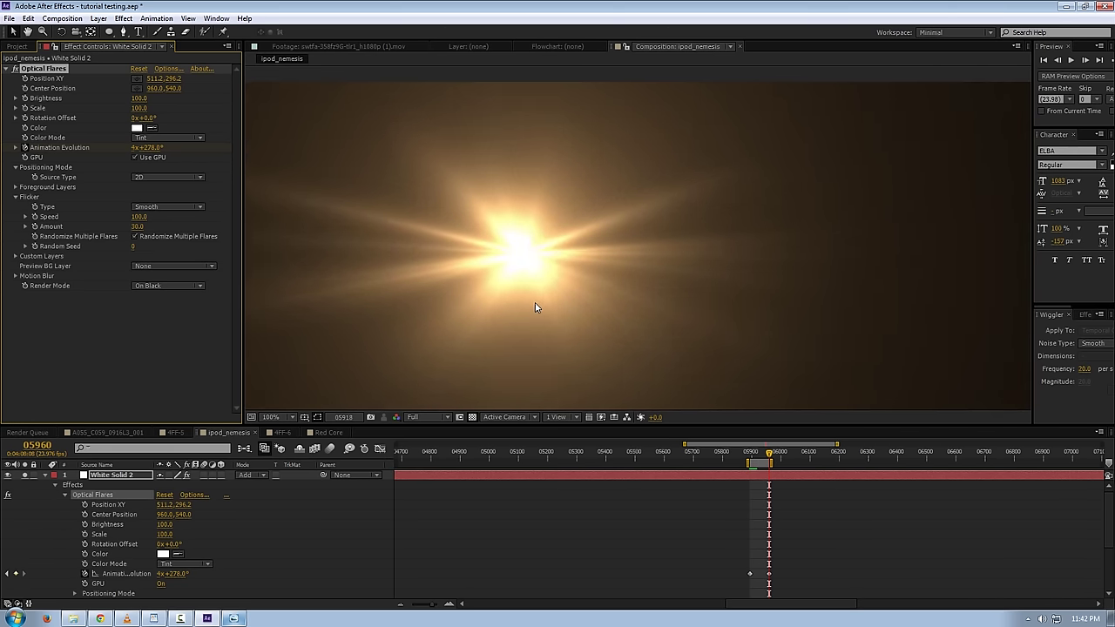
key(space)
Unsolo White Solid 2 and move the flare at frame 5908 to 847.2, 354.2, over the crossing blades.
click(24, 476)
scroll(530, 268, down, 1)
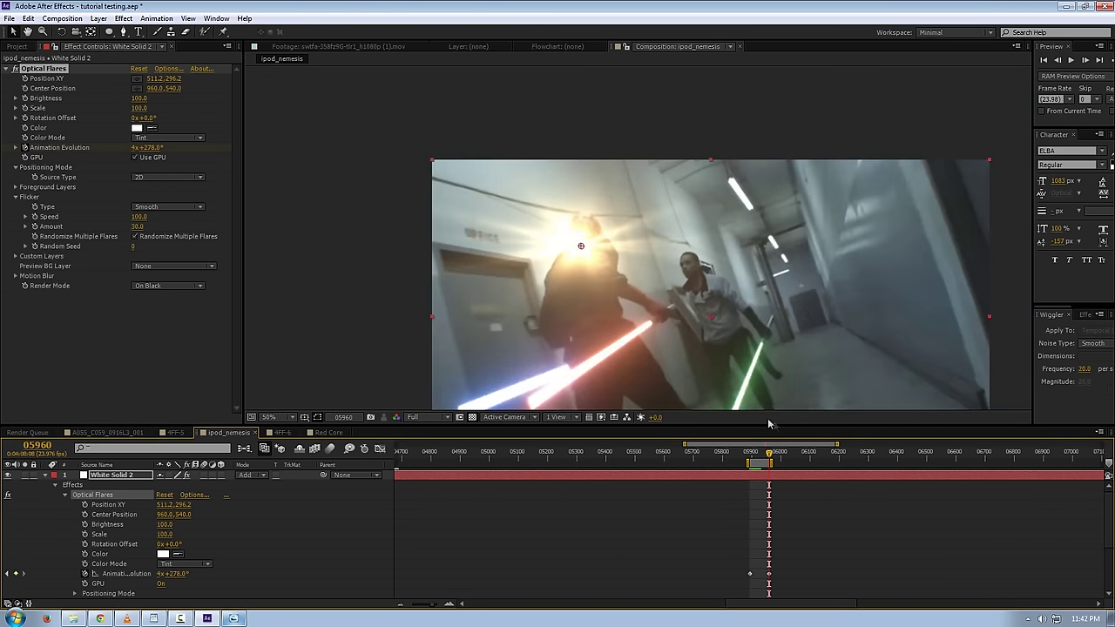
click(754, 459)
drag(580, 243, 671, 265)
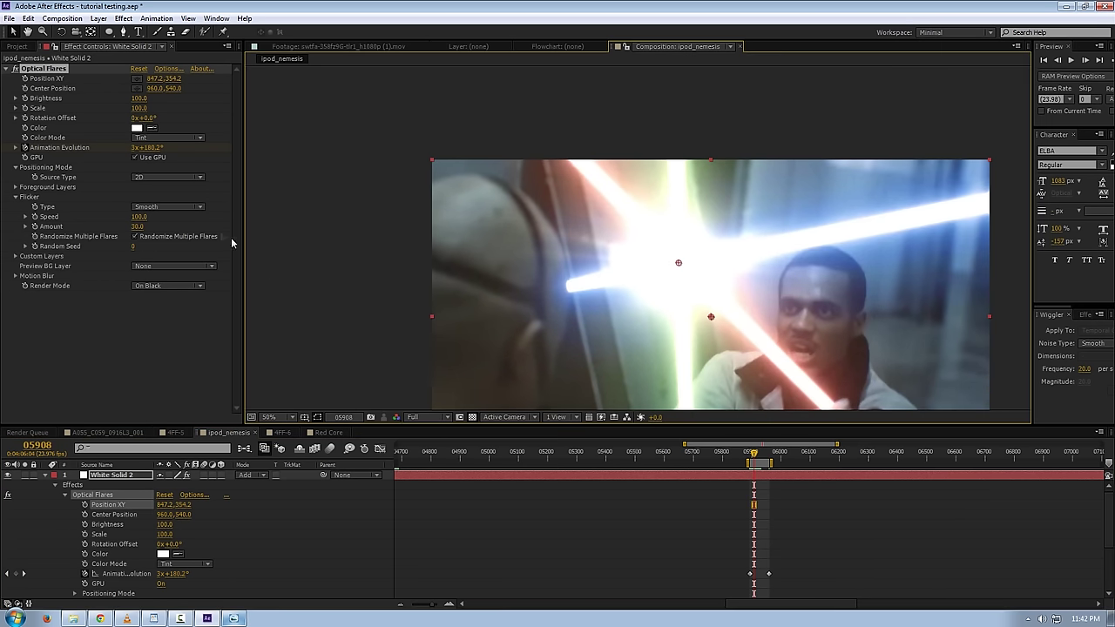
scroll(597, 273, up, 2)
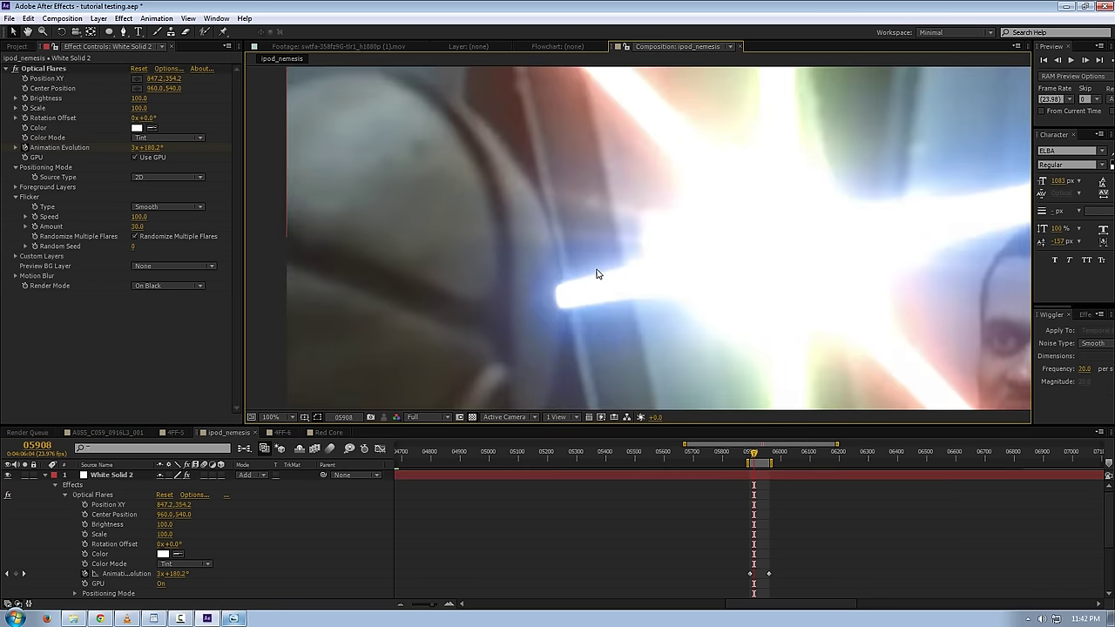
scroll(511, 206, down, 1)
drag(676, 266, 651, 240)
Add a Fast Blur effect to White Solid 2 with blurriness 25.6 and Repeat Edge Pixels enabled.
right_click(122, 294)
right_click(85, 371)
click(111, 475)
right_click(121, 296)
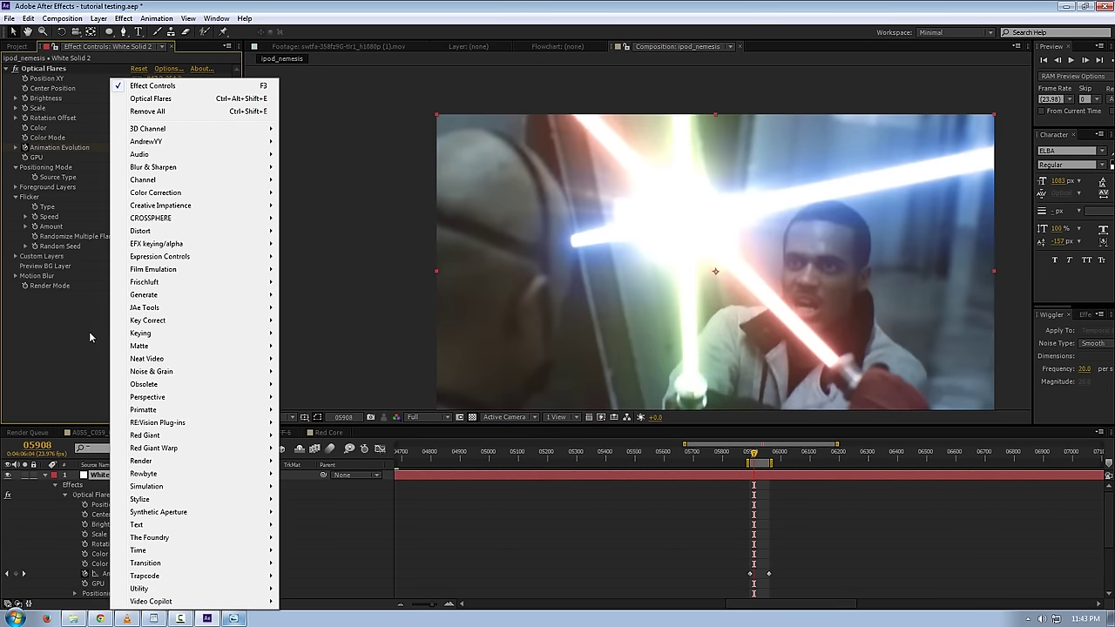
mouse_move(157, 165)
click(287, 244)
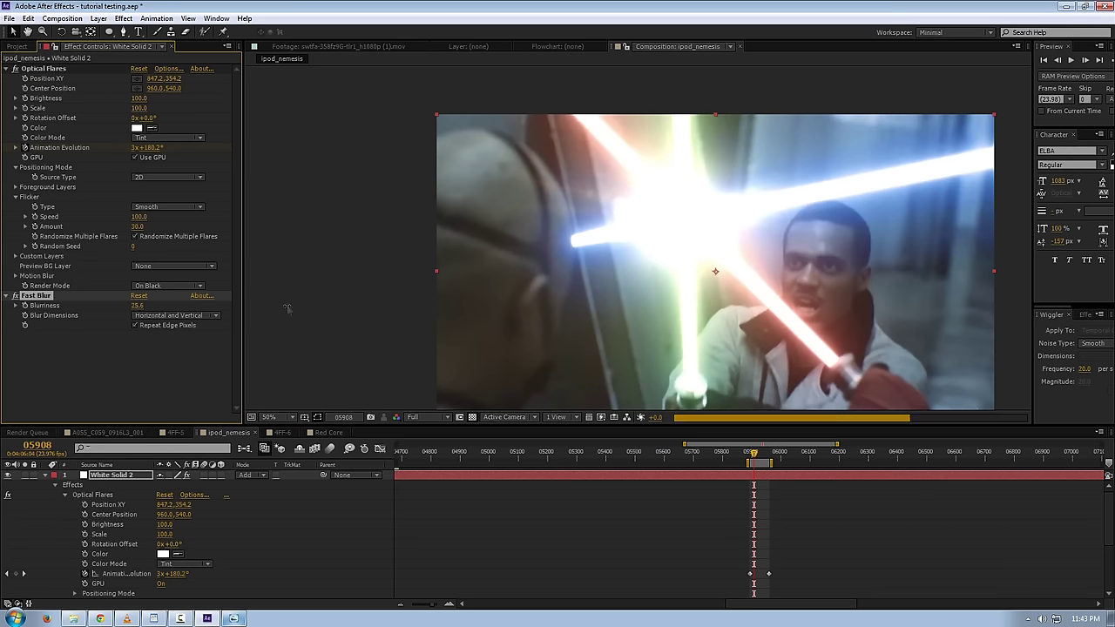
click(357, 270)
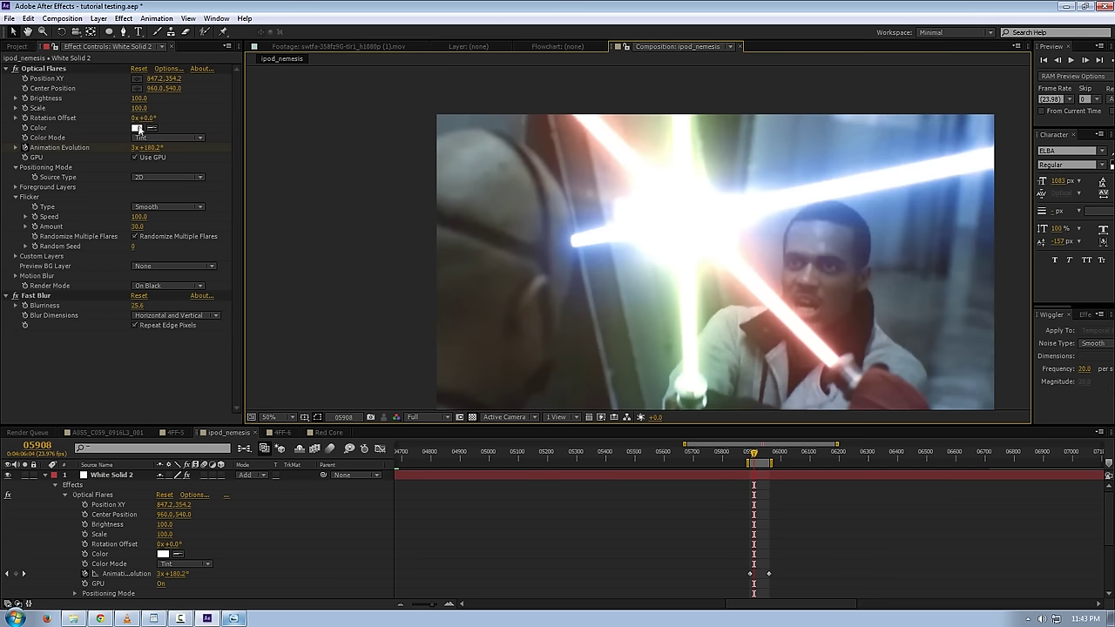
Change the Optical Flares color to a pale yellow-orange.
click(137, 127)
drag(167, 140, 167, 157)
drag(69, 70, 60, 25)
click(248, 26)
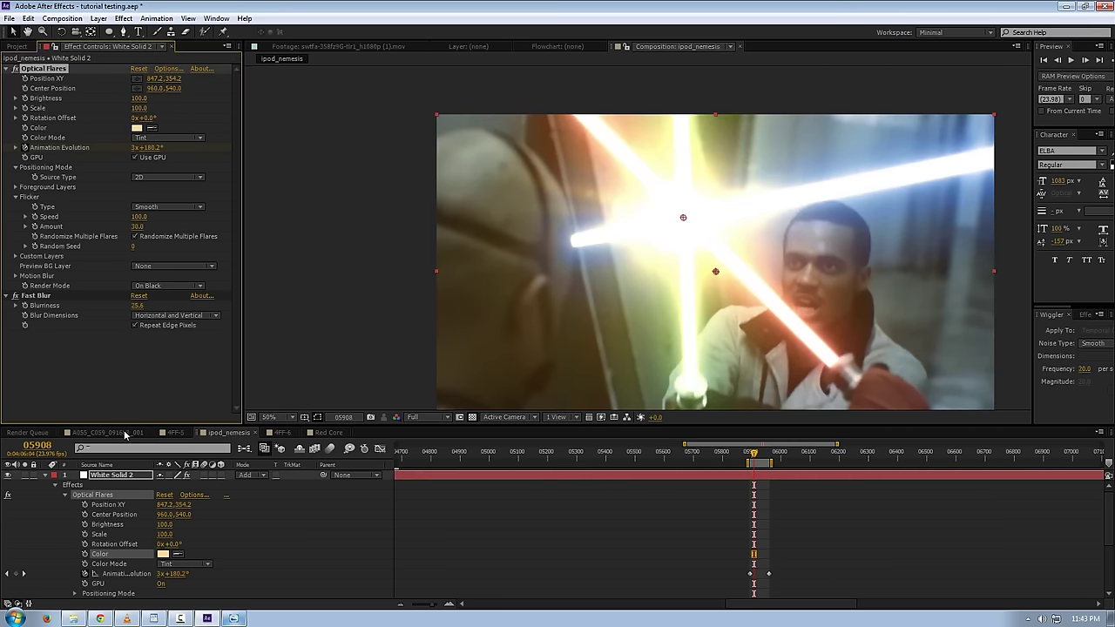
click(103, 465)
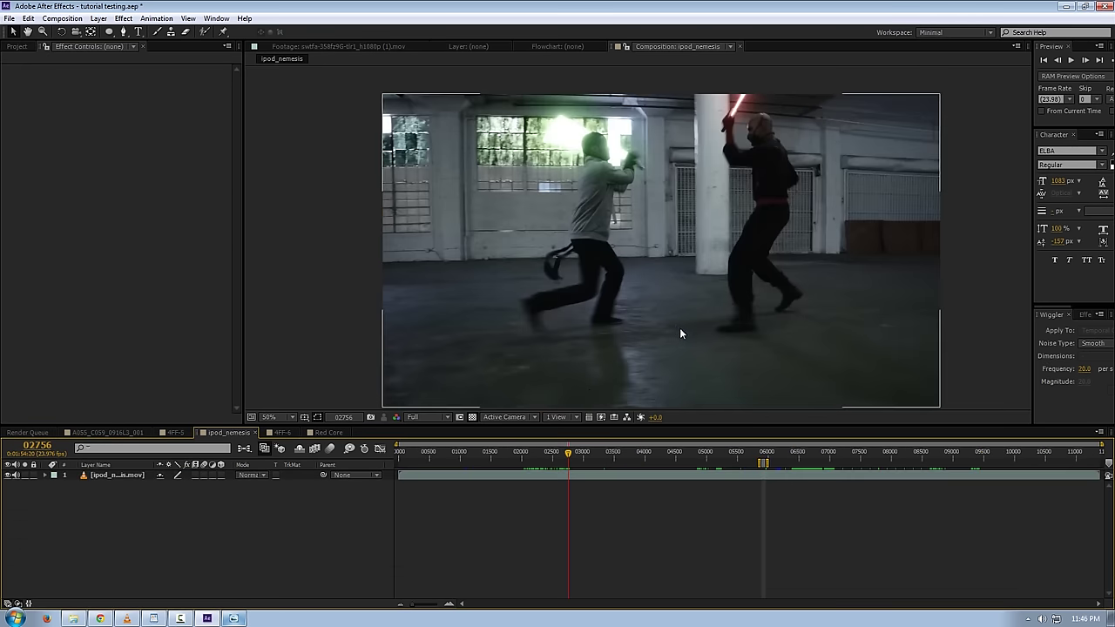
Examine the green lightsaber's glow around the fighter in the grey top at frames 2756 and 2742.
scroll(679, 328, up, 3)
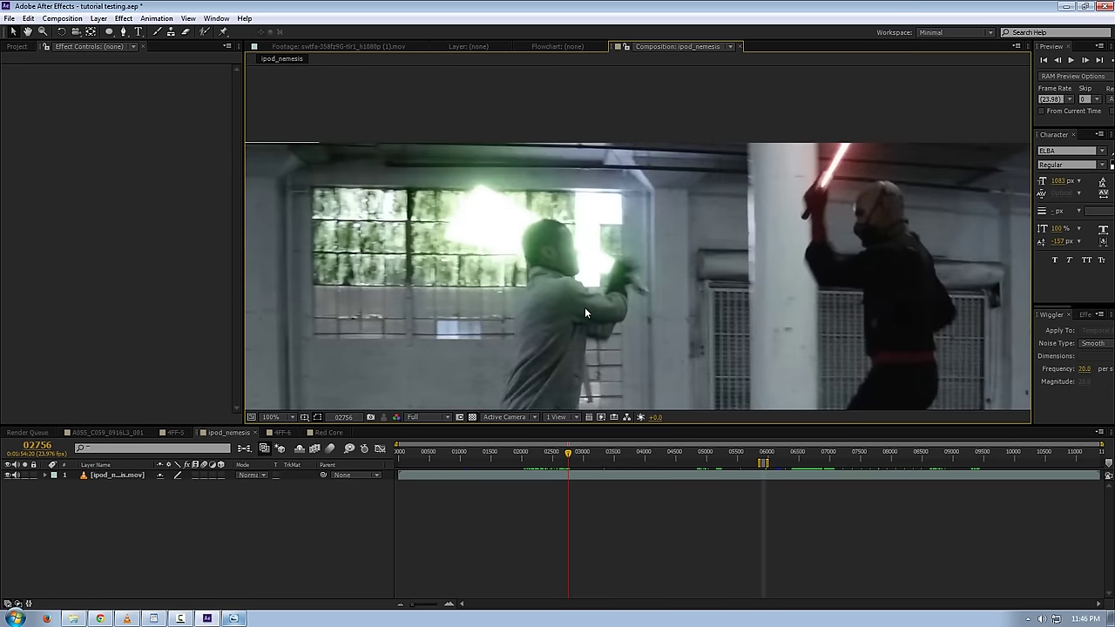
drag(590, 316, 554, 204)
drag(554, 244, 595, 249)
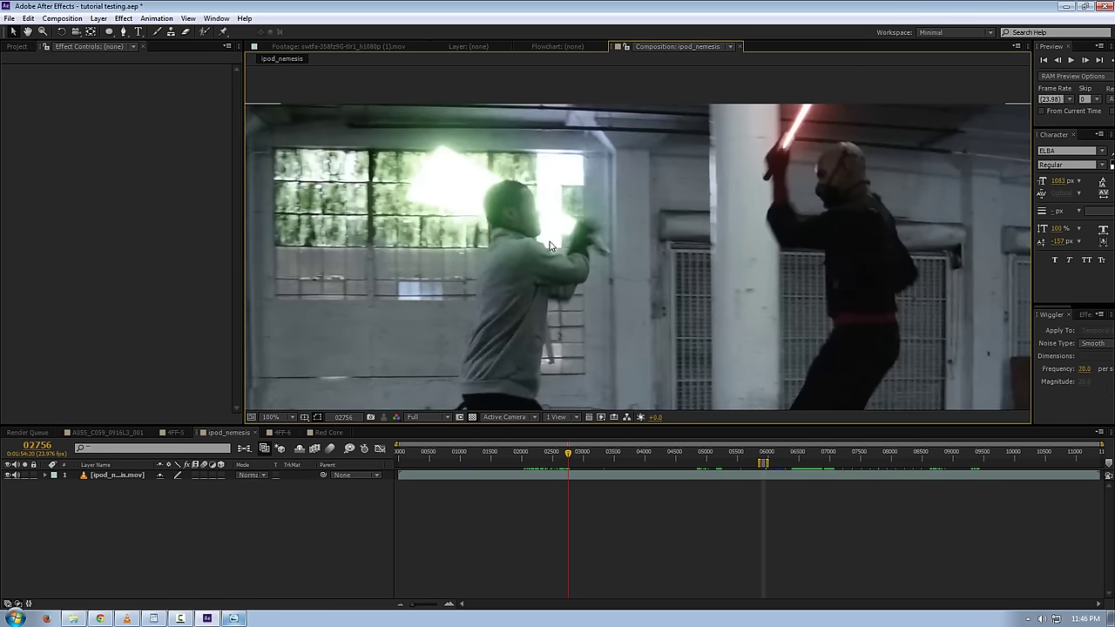
drag(478, 229, 509, 267)
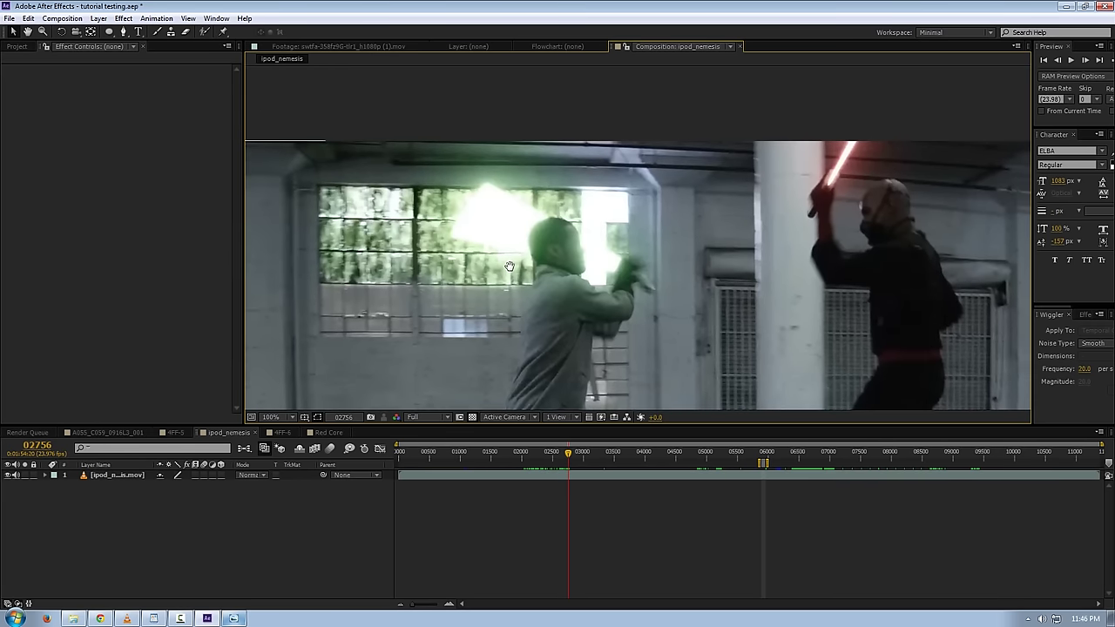
key(comma)
key(comma)
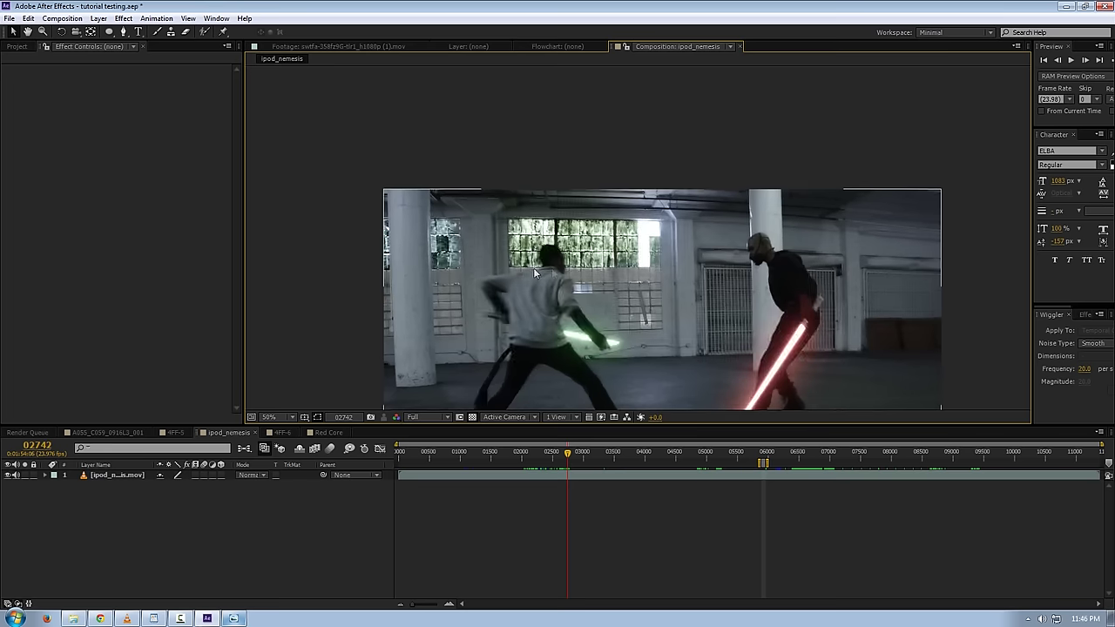
scroll(544, 218, up, 3)
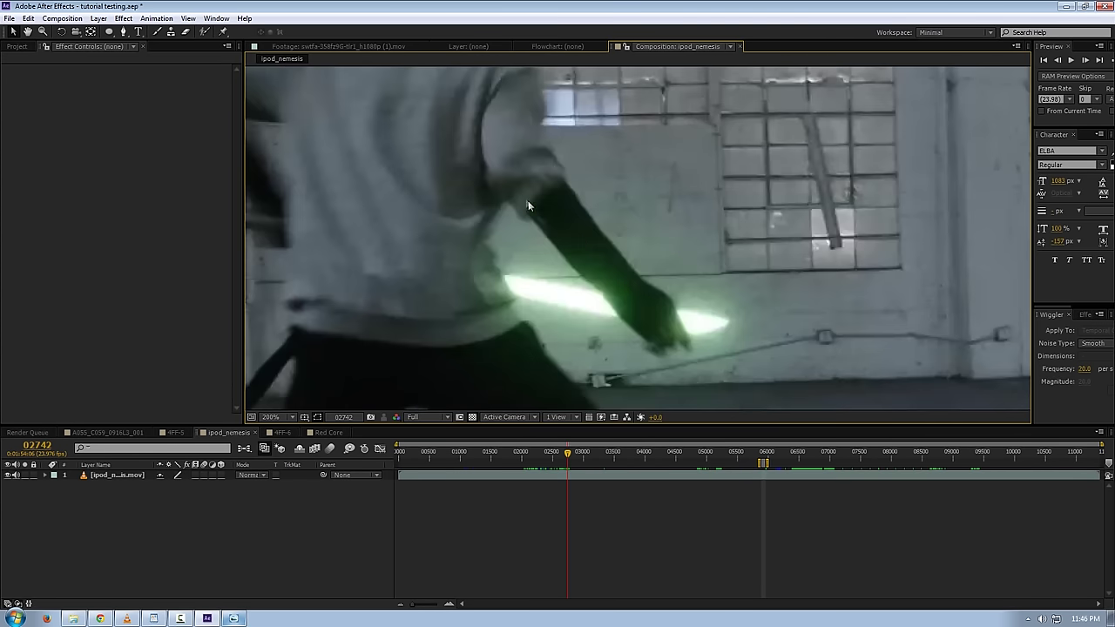
scroll(485, 258, down, 2)
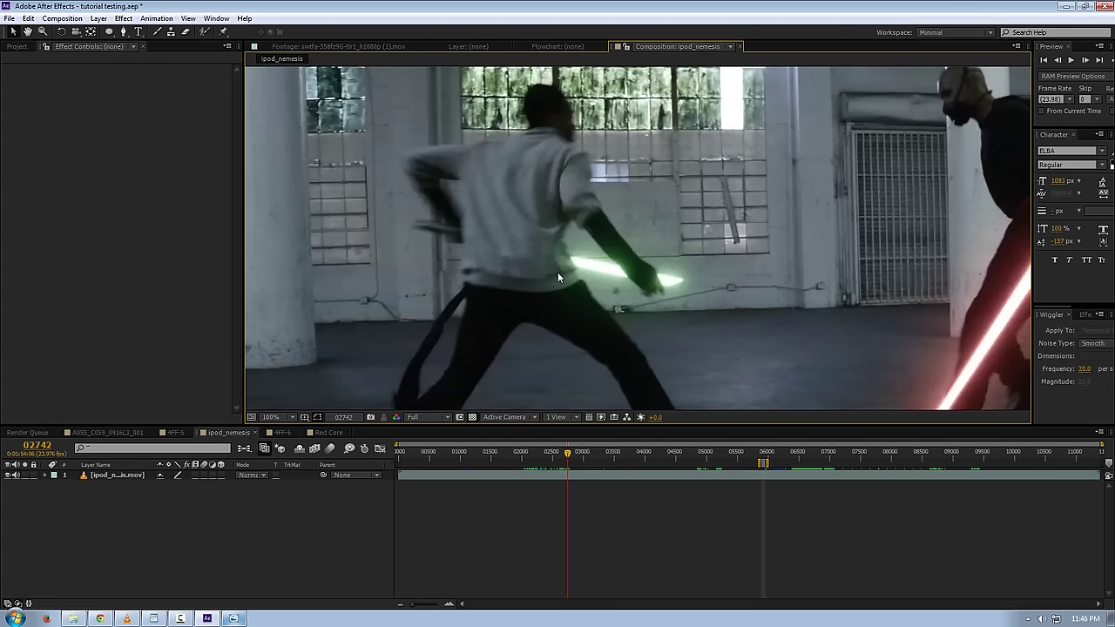
scroll(698, 316, down, 2)
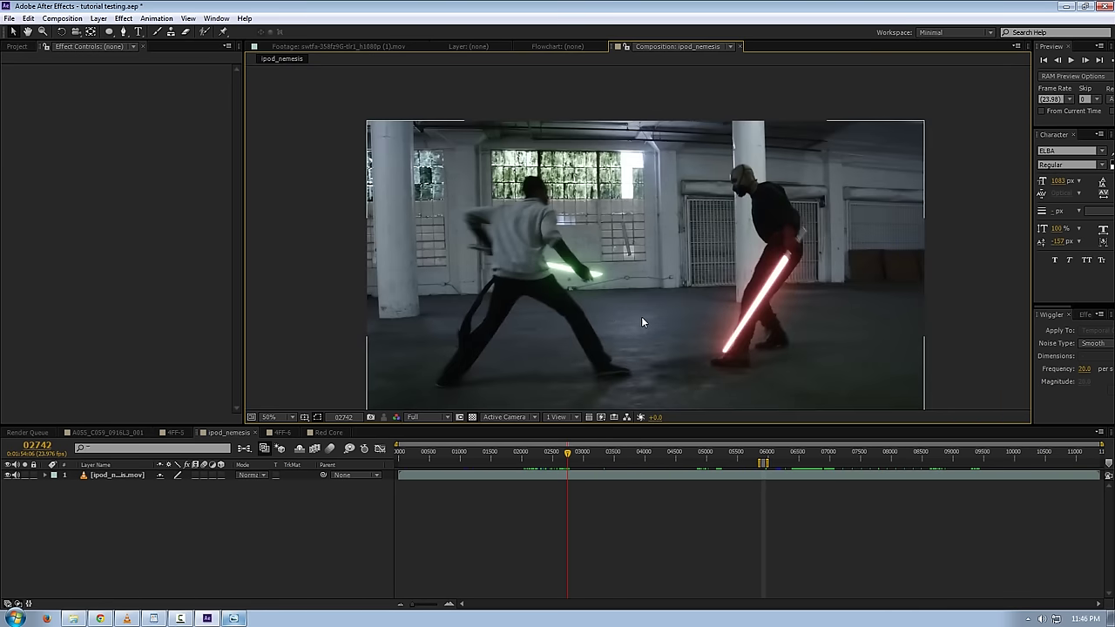
Step back from frame 2742 to 2734 and forward again to study both lightsabers frame by frame.
key(Page_Up)
key(Page_Up)
key(Page_Up)
key(Page_Up)
key(Page_Up)
key(Page_Up)
key(Page_Up)
key(Page_Up)
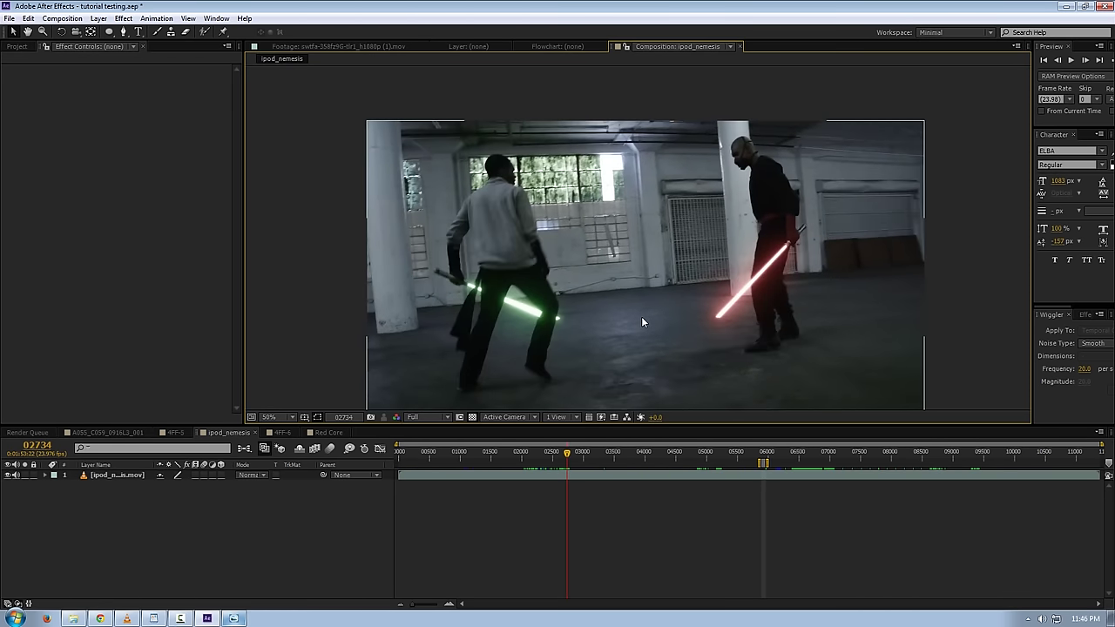
key(Page_Down)
key(Page_Down)
key(Page_Down)
key(Page_Down)
key(Page_Down)
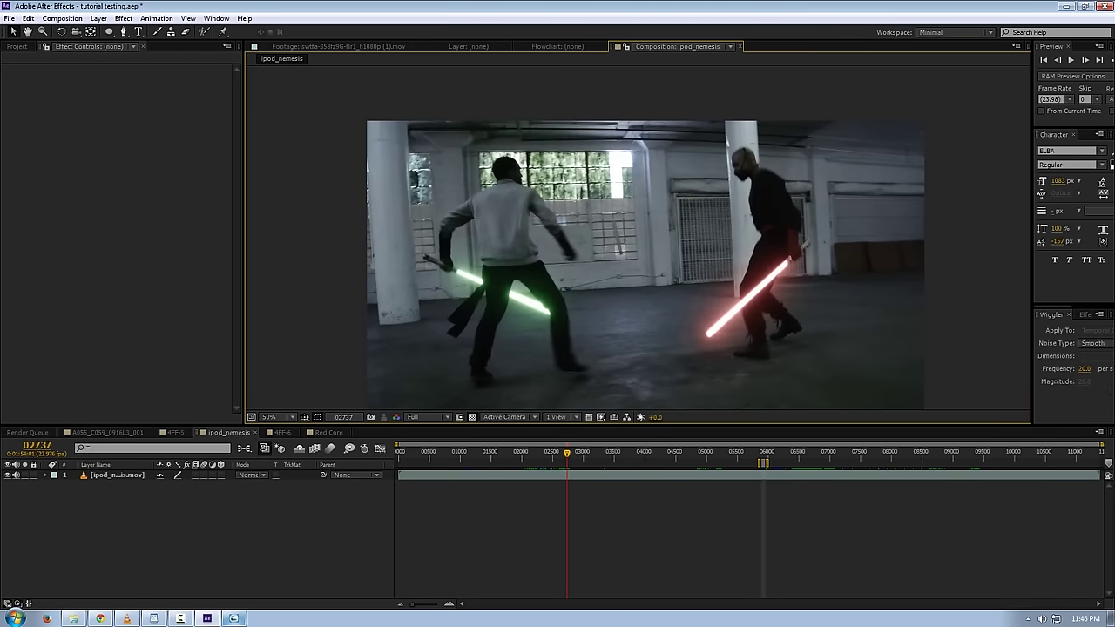
Switch to Windows Photo Viewer and examine how the blue lightsaber lights the characters in two consecutive film stills.
key(alt+Tab)
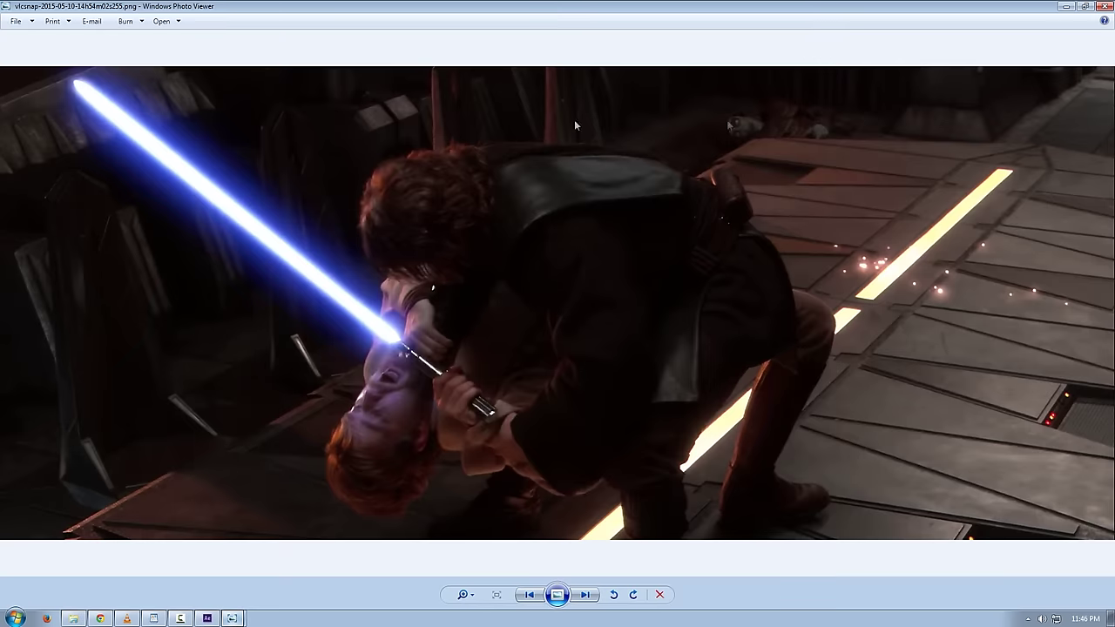
scroll(129, 179, up, 4)
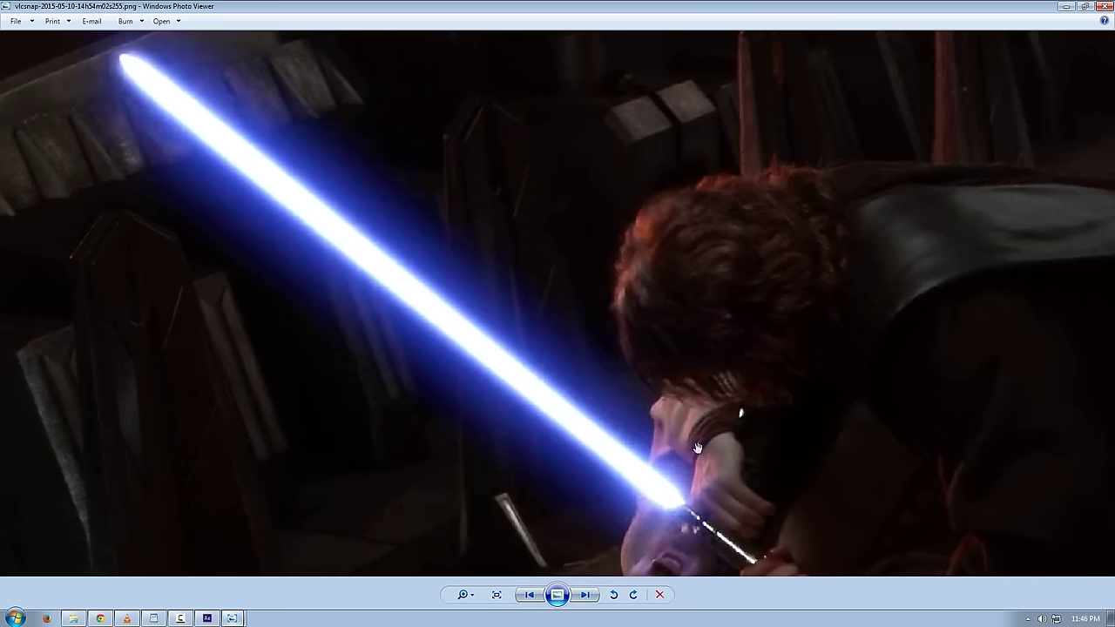
scroll(263, 118, down, 3)
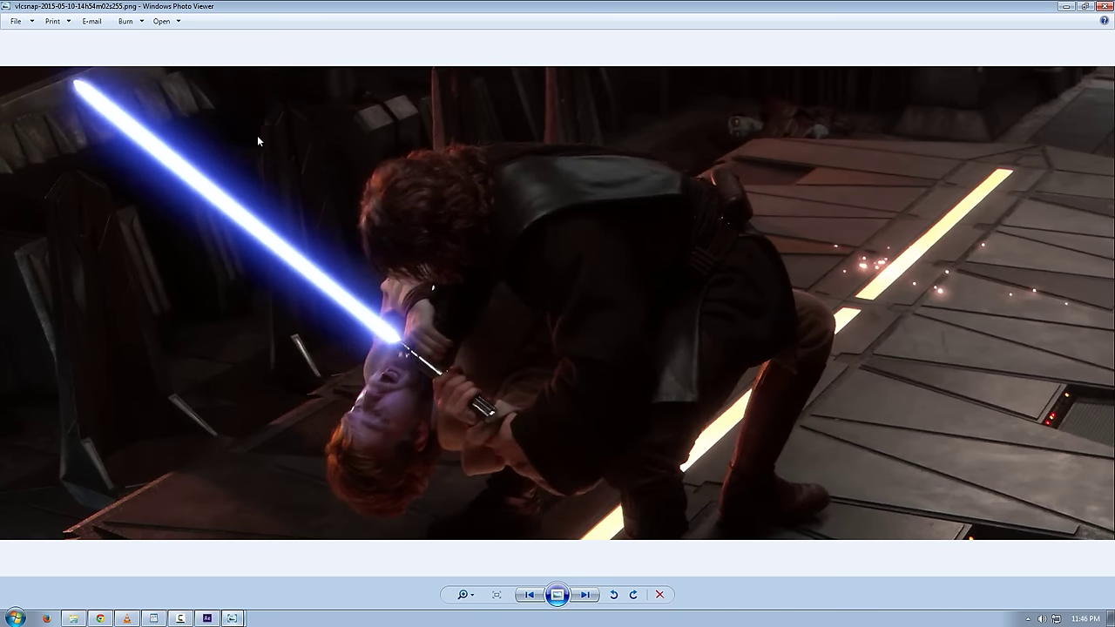
key(Right)
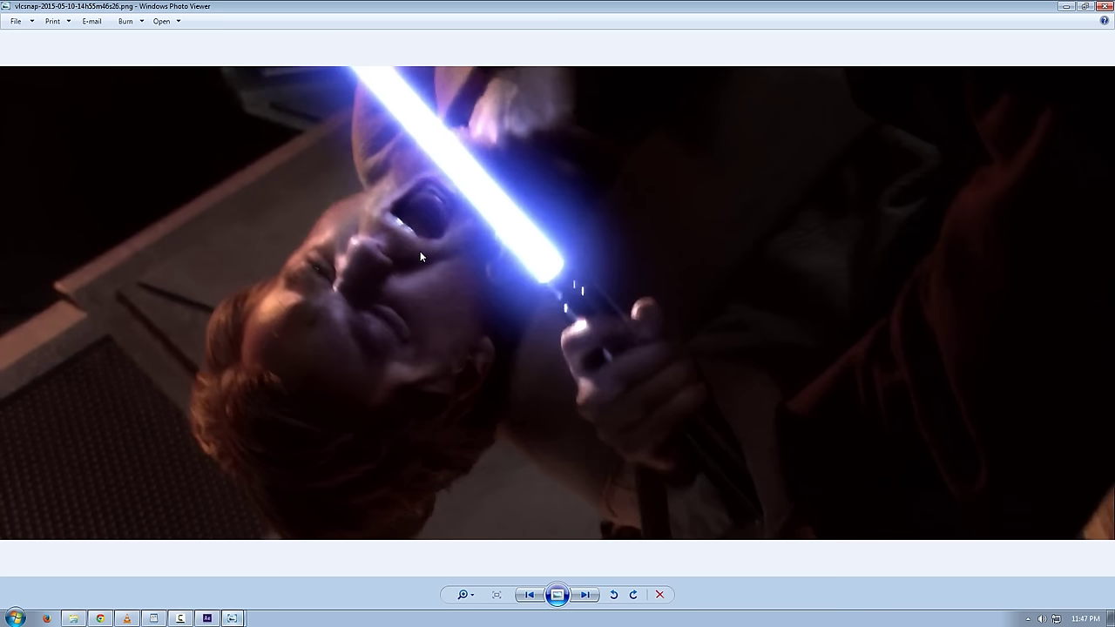
scroll(478, 371, up, 3)
drag(427, 259, 597, 302)
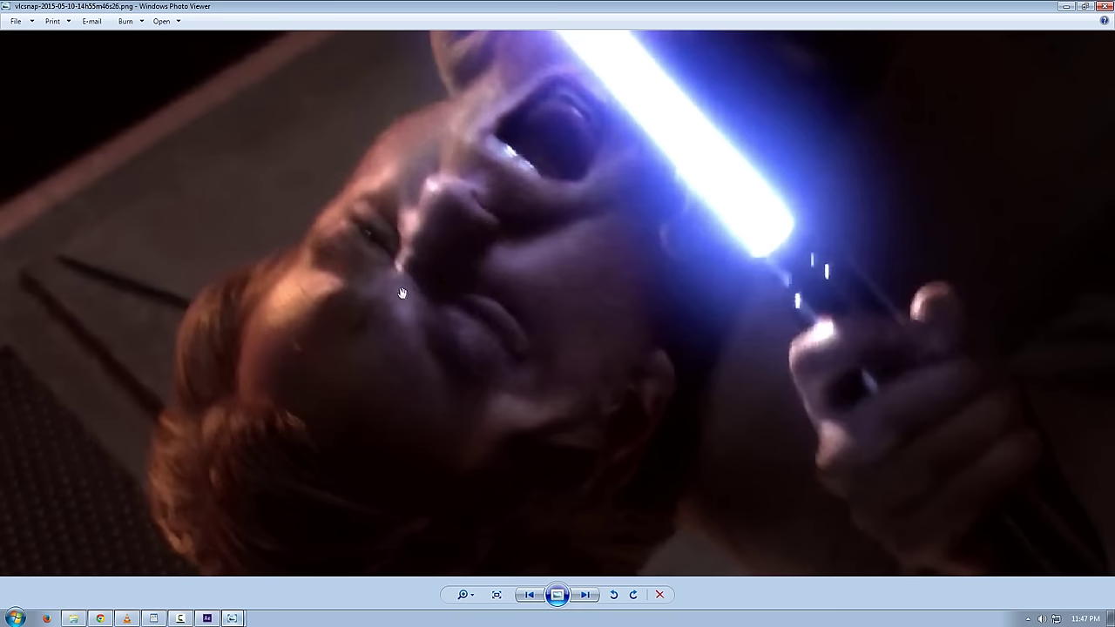
scroll(402, 292, down, 5)
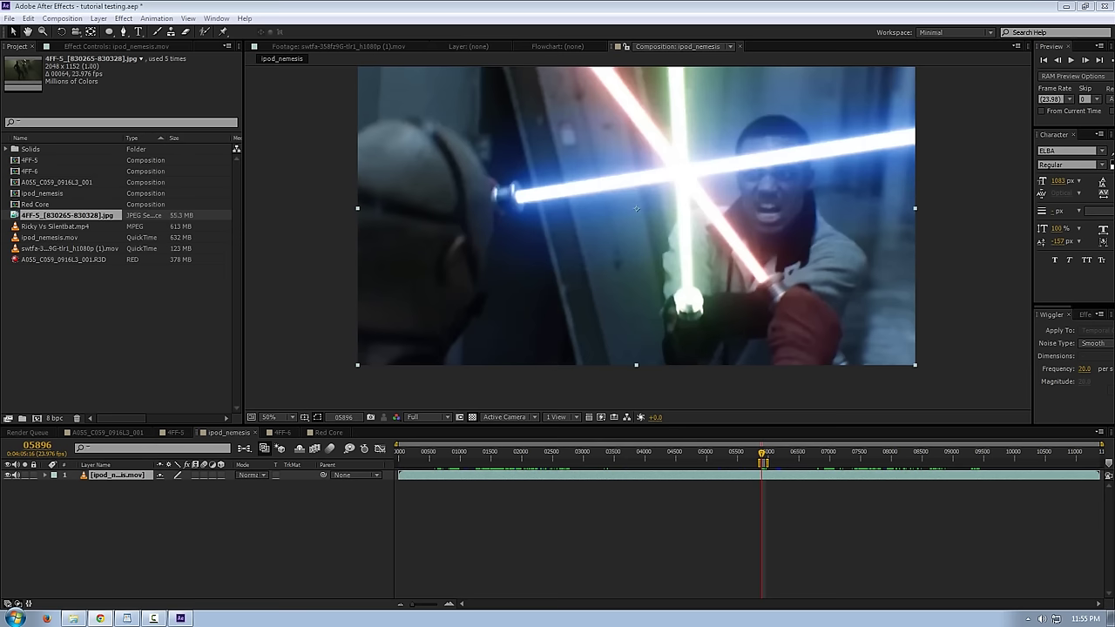
Deselect the ipod_nemesis.mov layer in the ipod_nemesis composition.
key(ctrl+shift+a)
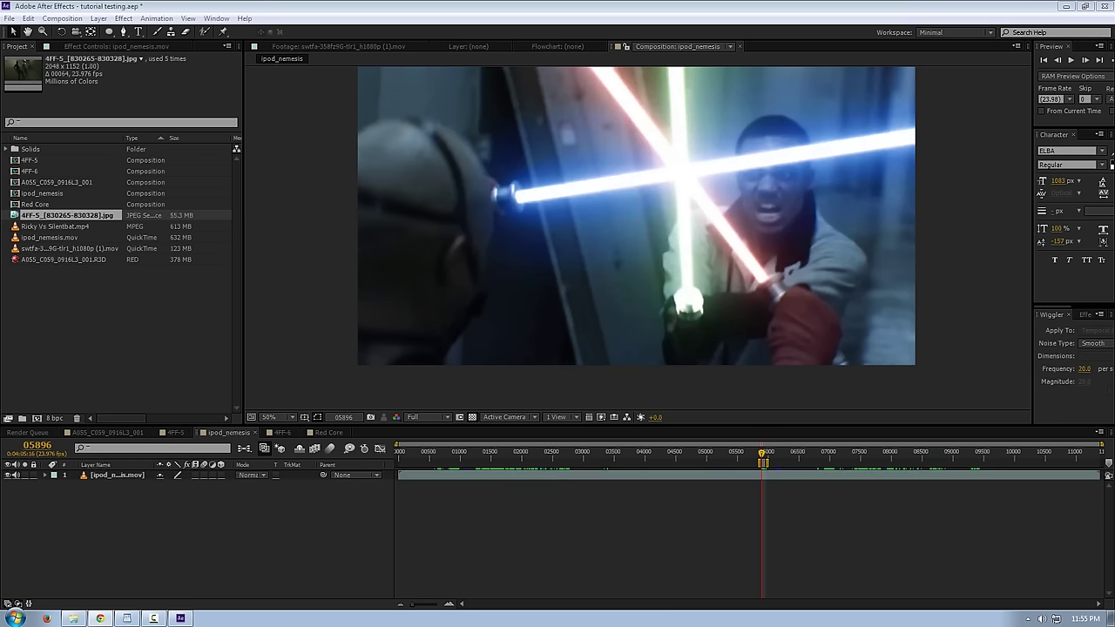